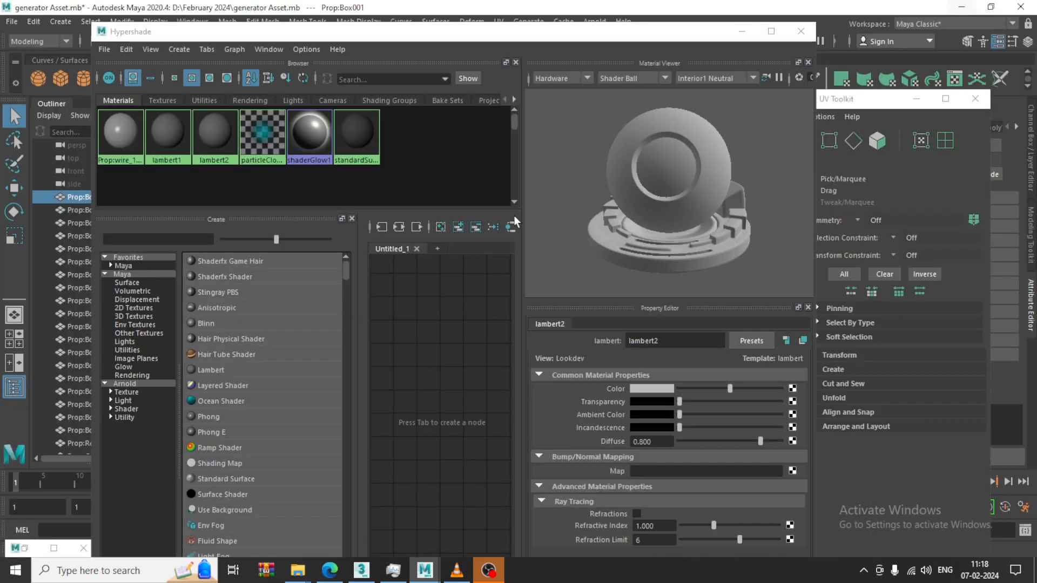
Minimize the Hypershade and UV Toolkit windows and inspect the generator model from several angles.
click(739, 34)
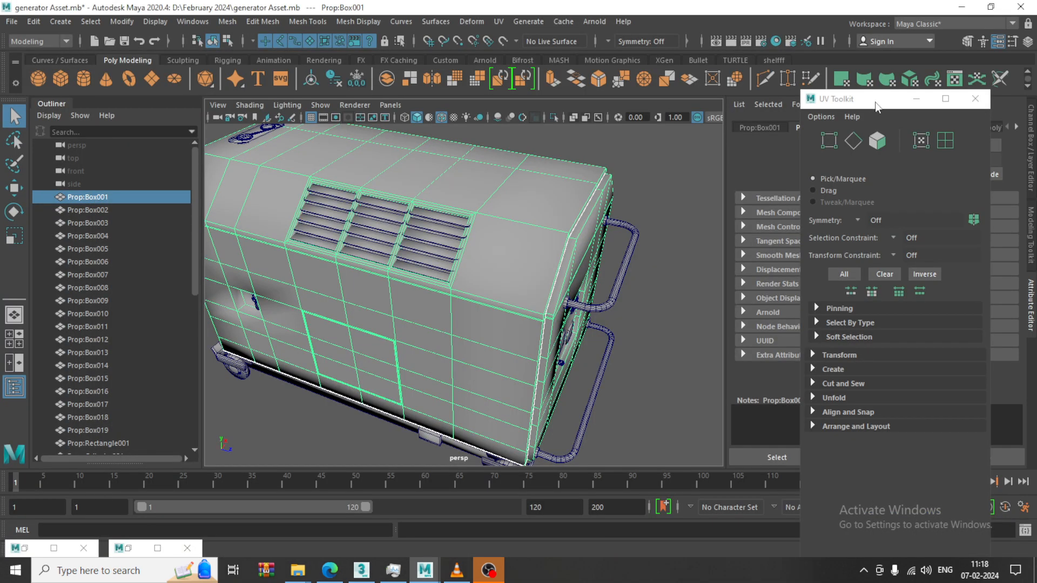
click(917, 103)
scroll(595, 317, down, 5)
alt+drag(594, 317, 651, 286)
scroll(564, 298, up, 2)
scroll(550, 309, up, 5)
scroll(507, 282, down, 6)
scroll(527, 284, up, 4)
scroll(527, 284, down, 4)
alt+drag(454, 256, 510, 275)
scroll(476, 263, up, 3)
alt+middle_drag(511, 276, 482, 272)
scroll(492, 281, down, 4)
alt+drag(494, 282, 488, 291)
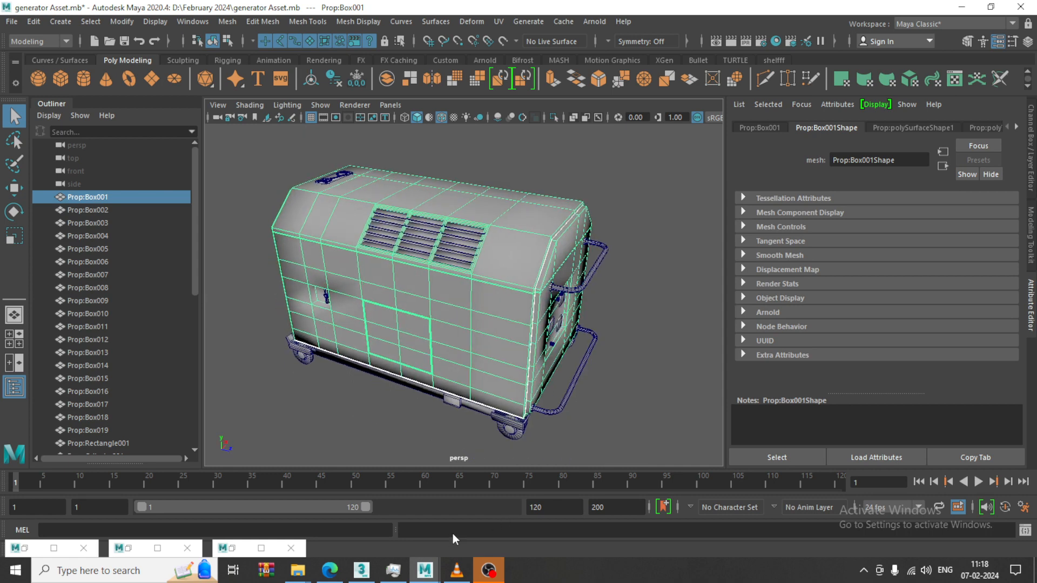
Switch to File Explorer and check the file properties of prop.jpg in the February 2024 folder, then return to Maya.
mouse_move(302, 575)
click(413, 529)
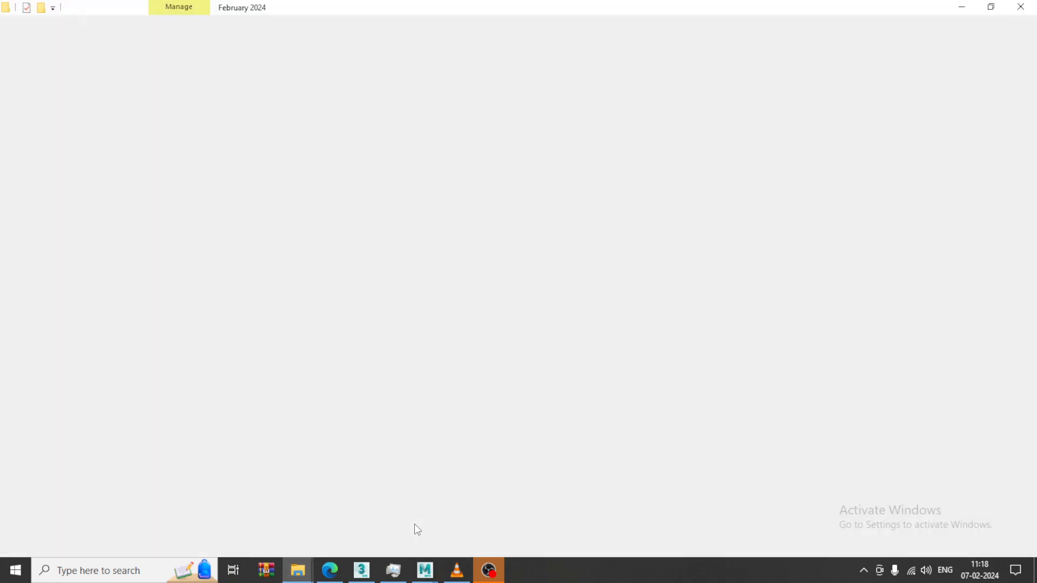
click(941, 92)
key(alt+Return)
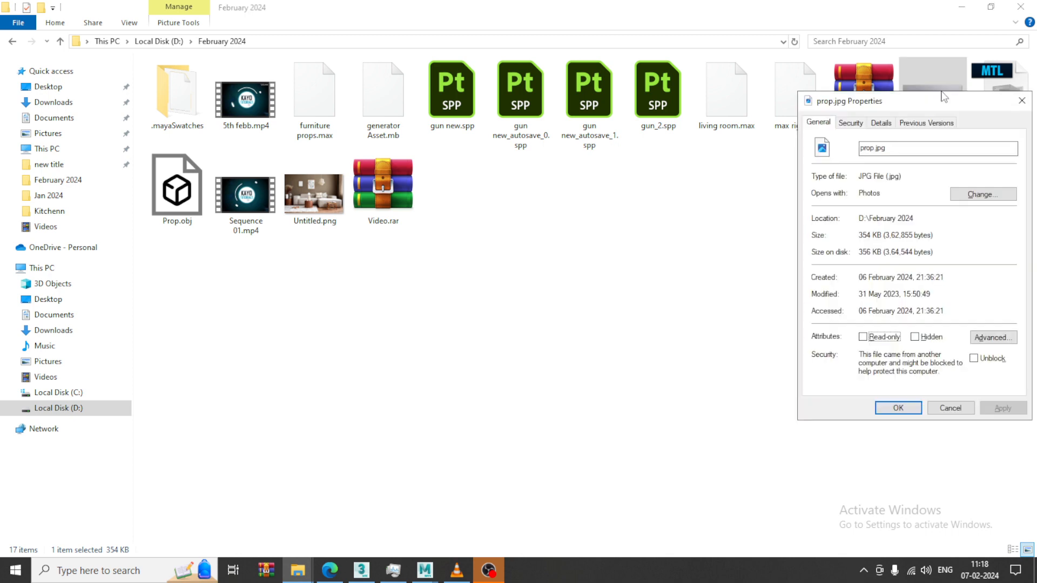
click(950, 408)
key(alt+Return)
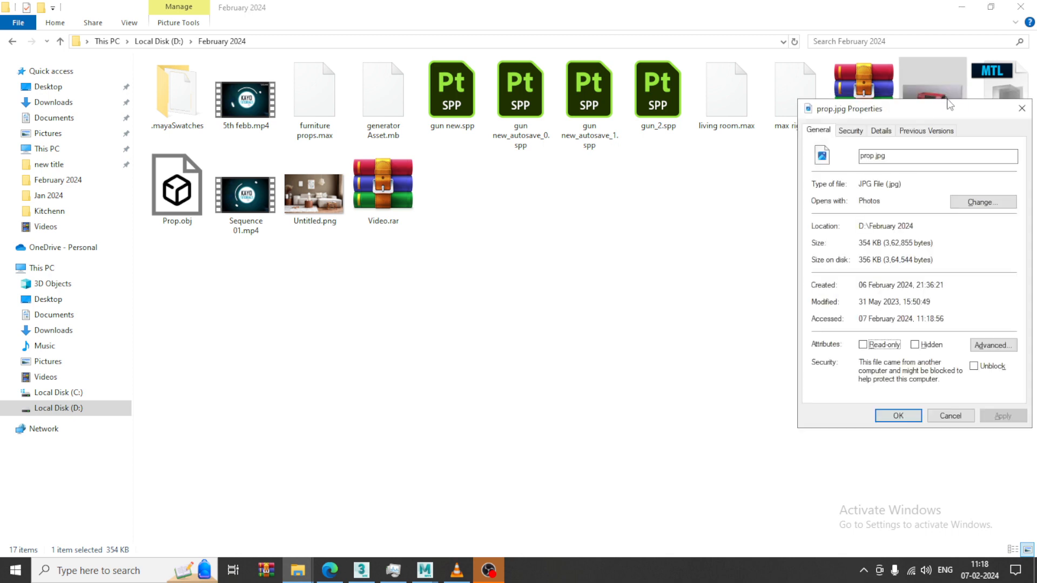
drag(947, 107, 738, 166)
click(816, 166)
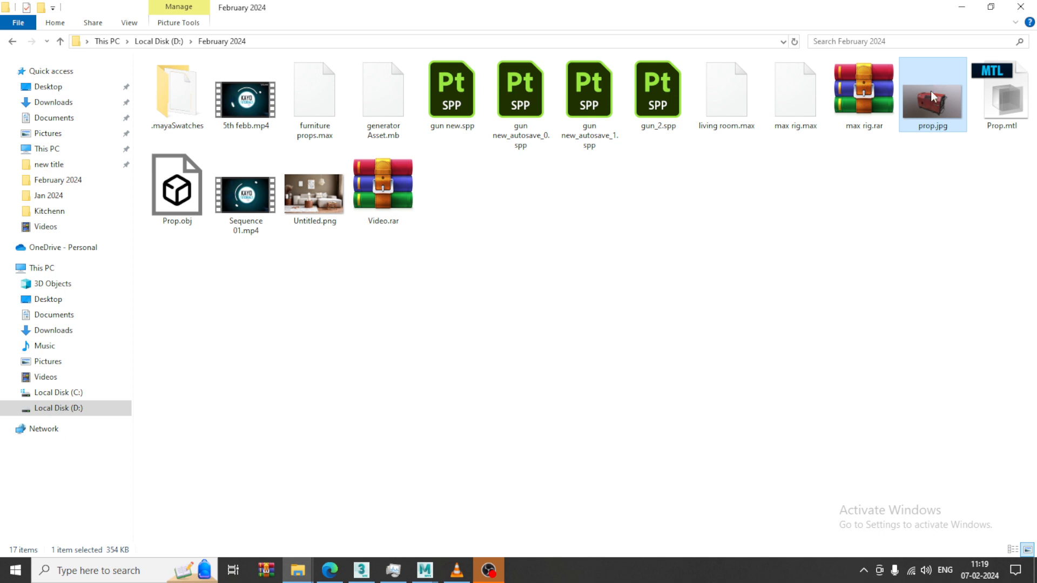
key(alt+Return)
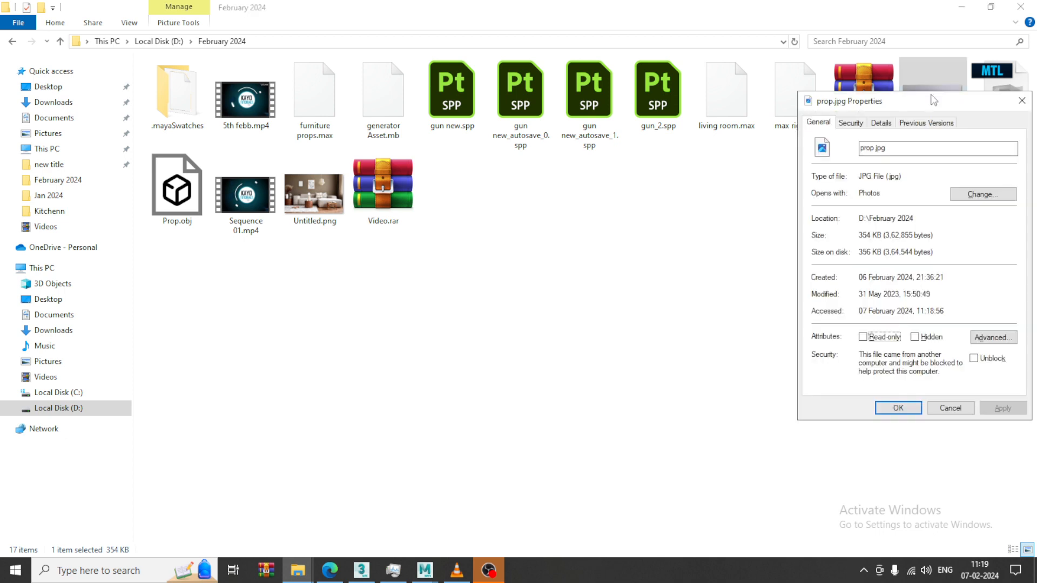
drag(933, 100, 739, 168)
click(826, 169)
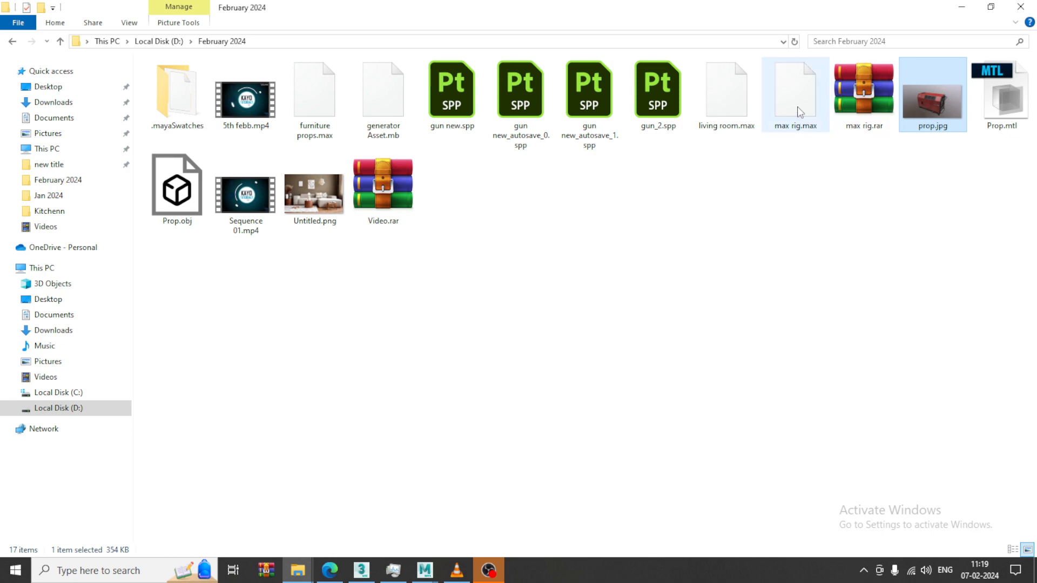
click(965, 9)
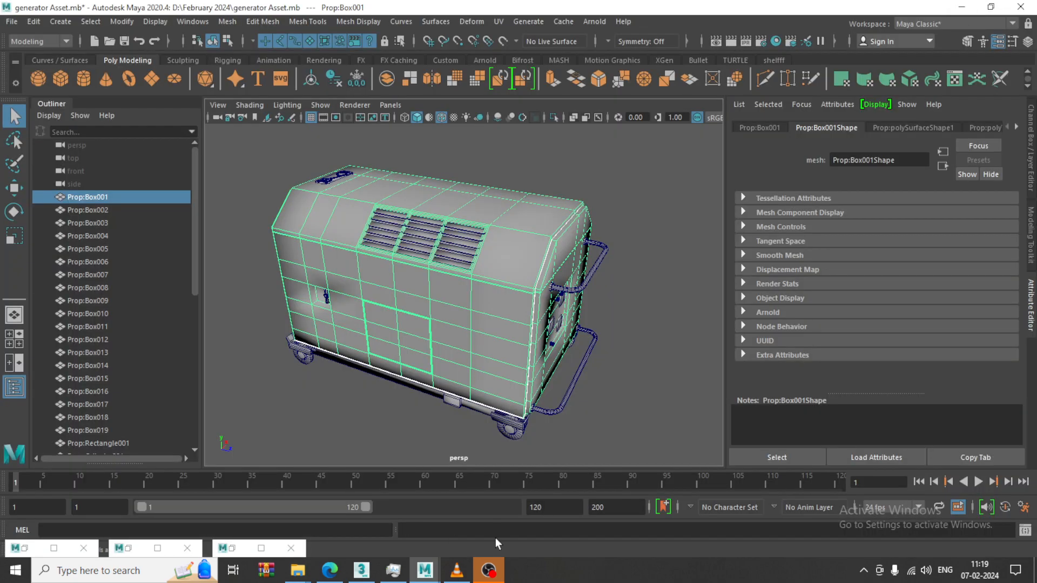
alt+drag(594, 336, 633, 329)
scroll(505, 287, up, 5)
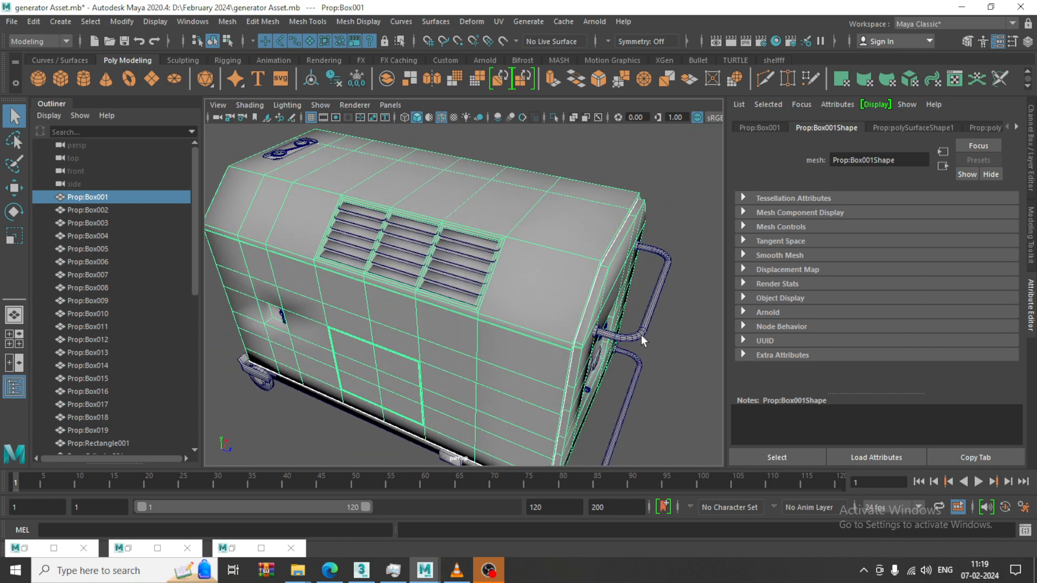
click(641, 335)
scroll(460, 263, down, 3)
mouse_move(447, 264)
mouse_down()
mouse_move(474, 290)
mouse_move(543, 252)
mouse_move(540, 324)
mouse_move(438, 272)
mouse_move(387, 206)
mouse_move(432, 240)
mouse_move(429, 257)
mouse_up()
scroll(434, 219, down, 3)
key(w)
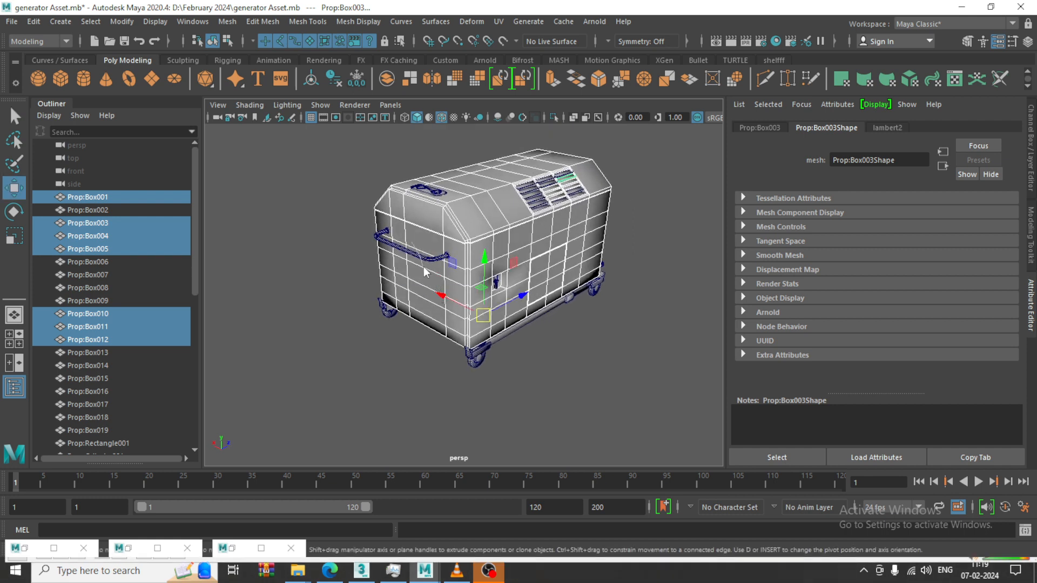
Switch to the desktop, open the image 1.png in Photos and close the viewer.
key(super+d)
key(super+d)
key(super+d)
key(super+d)
key(super+d)
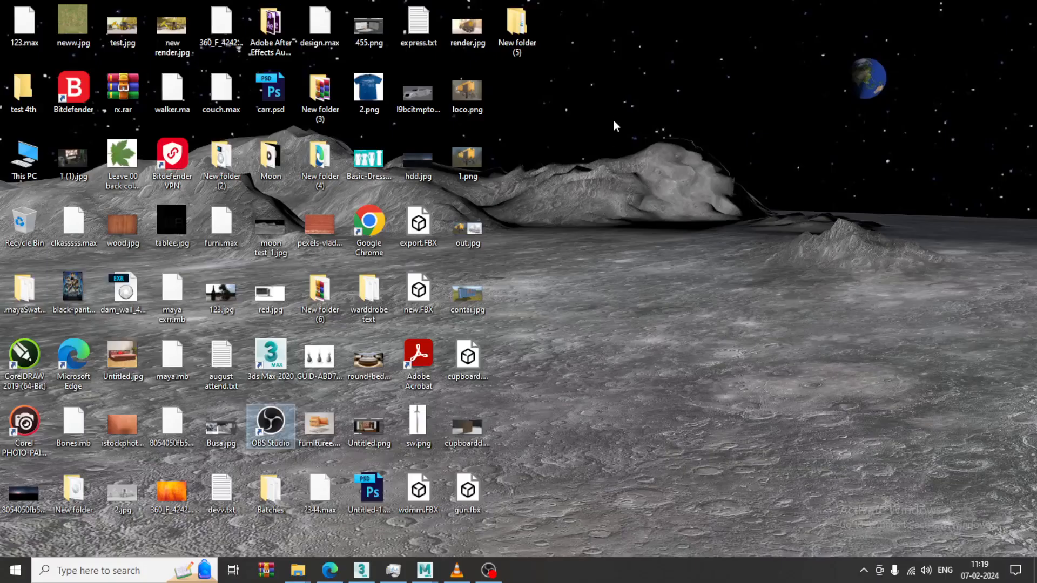
click(614, 121)
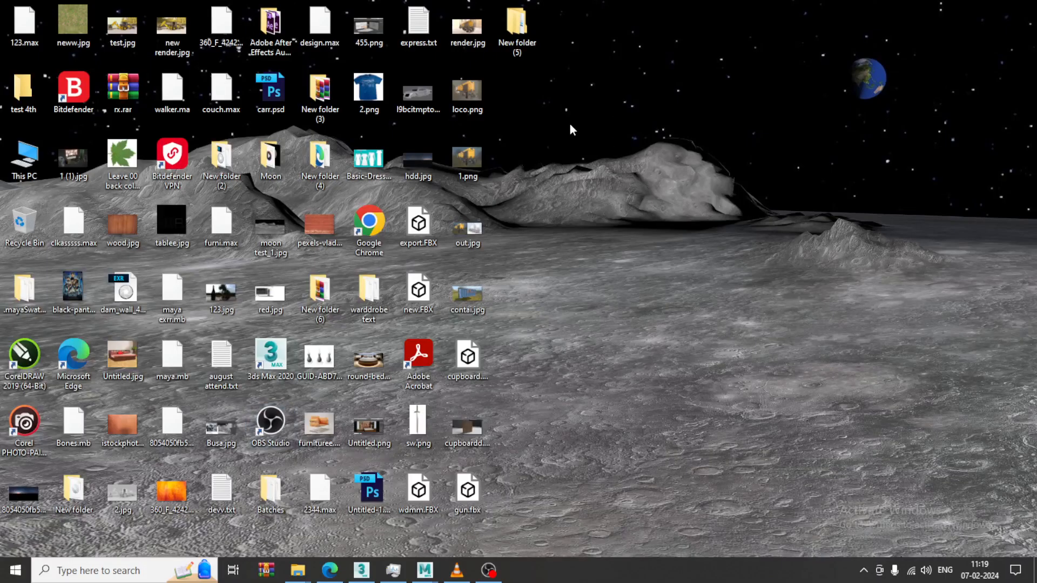
double_click(478, 161)
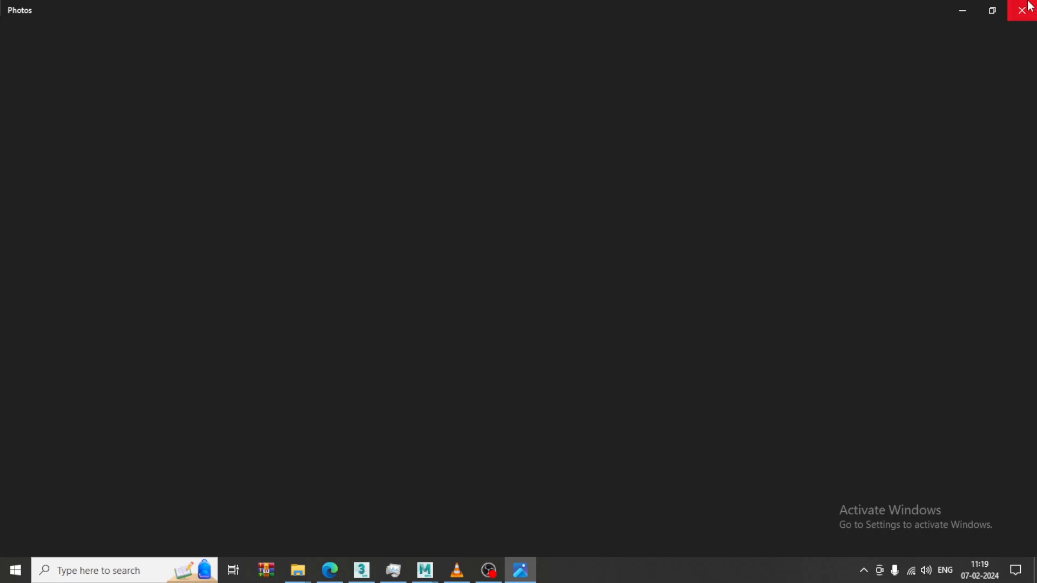
click(1022, 10)
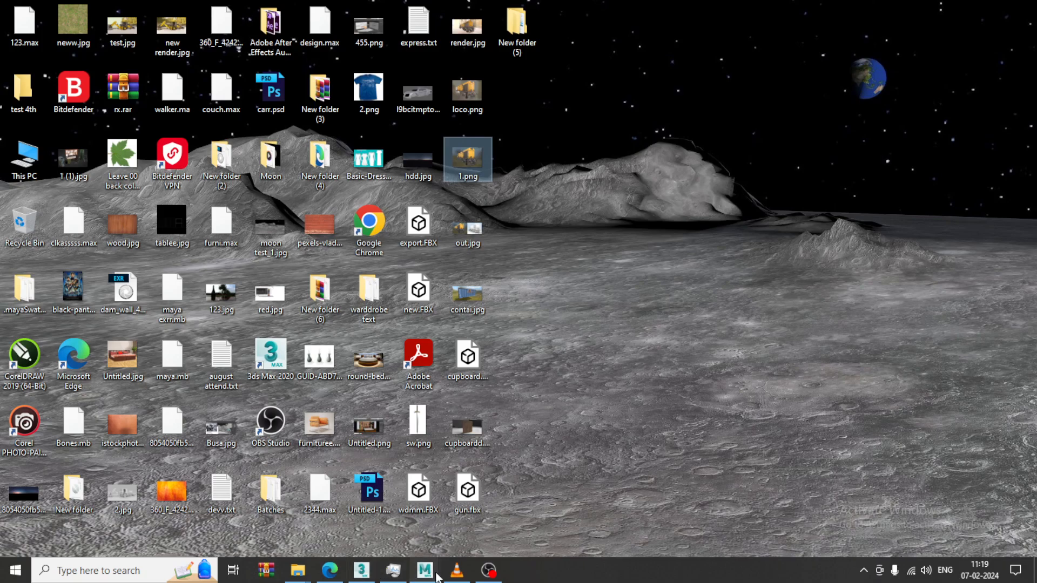
Return to Maya and close the UV Editor, Hypershade and UV Toolkit windows.
mouse_move(436, 576)
click(455, 515)
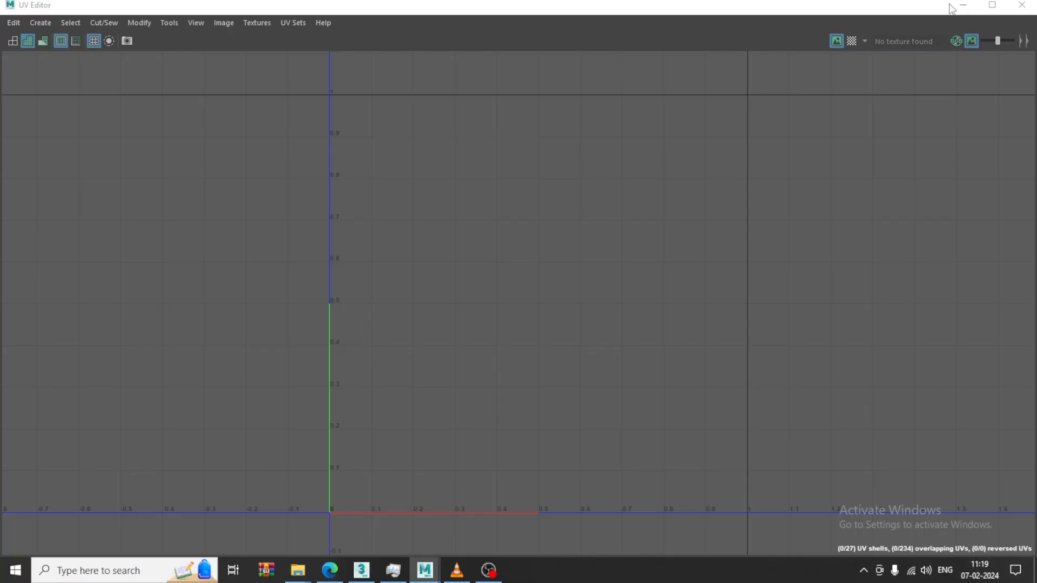
click(1022, 5)
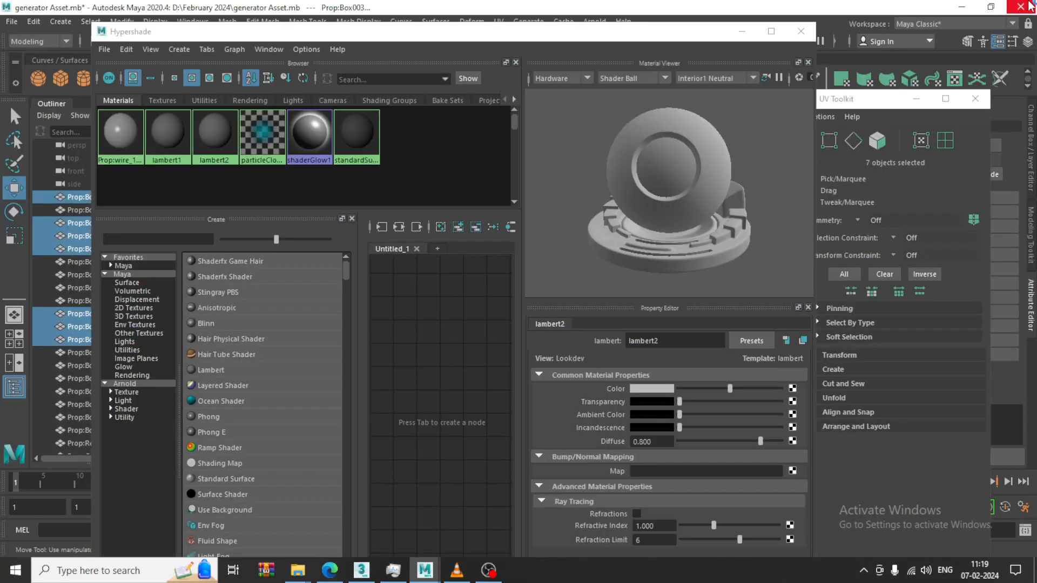
click(801, 30)
click(975, 98)
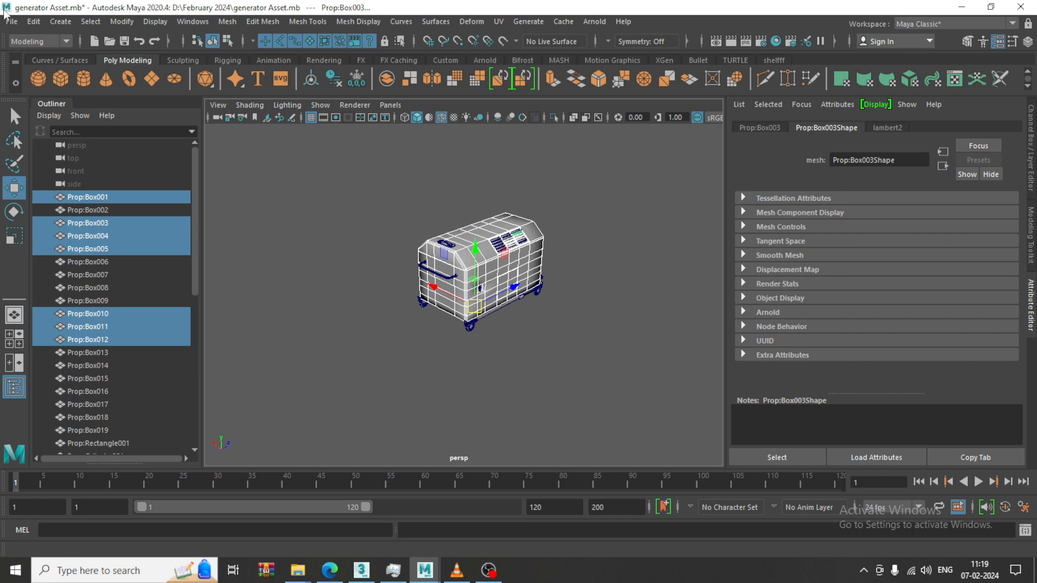
Start a new scene without saving and reopen generator Asset.mb from the recent files.
click(11, 22)
click(29, 43)
click(519, 288)
alt+drag(484, 295, 475, 323)
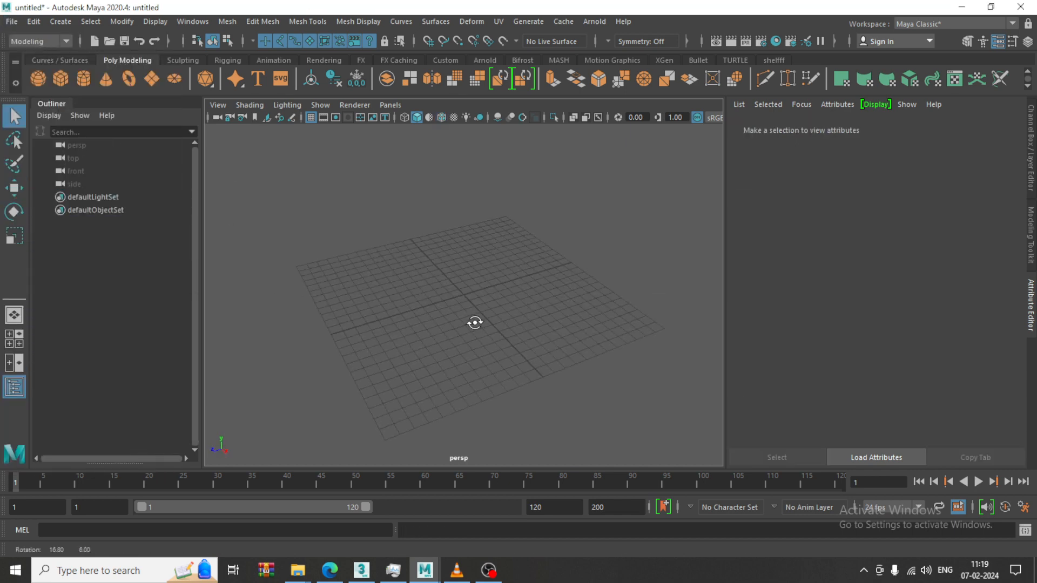
click(12, 21)
mouse_move(93, 431)
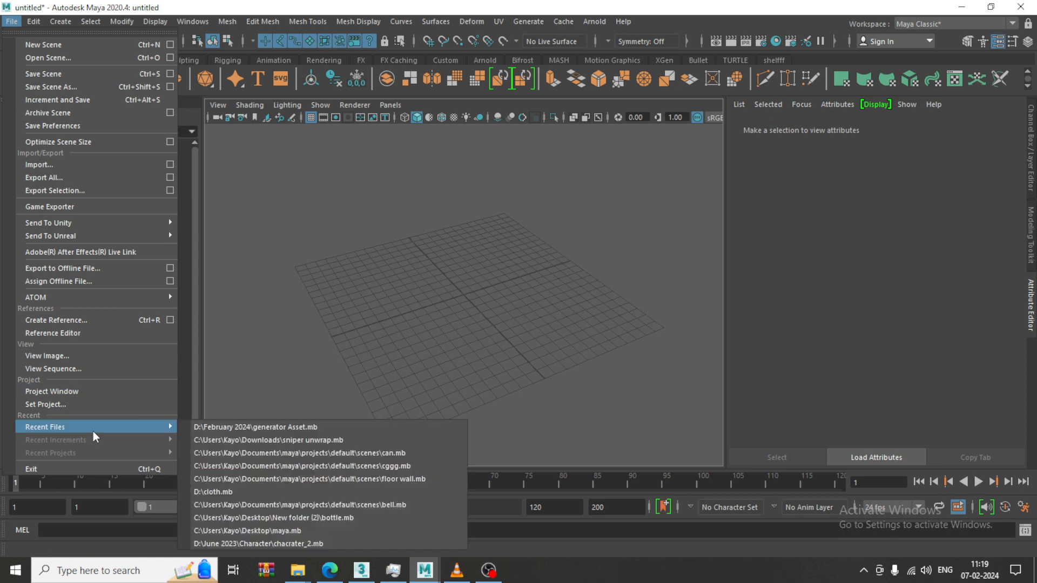
click(251, 427)
click(518, 288)
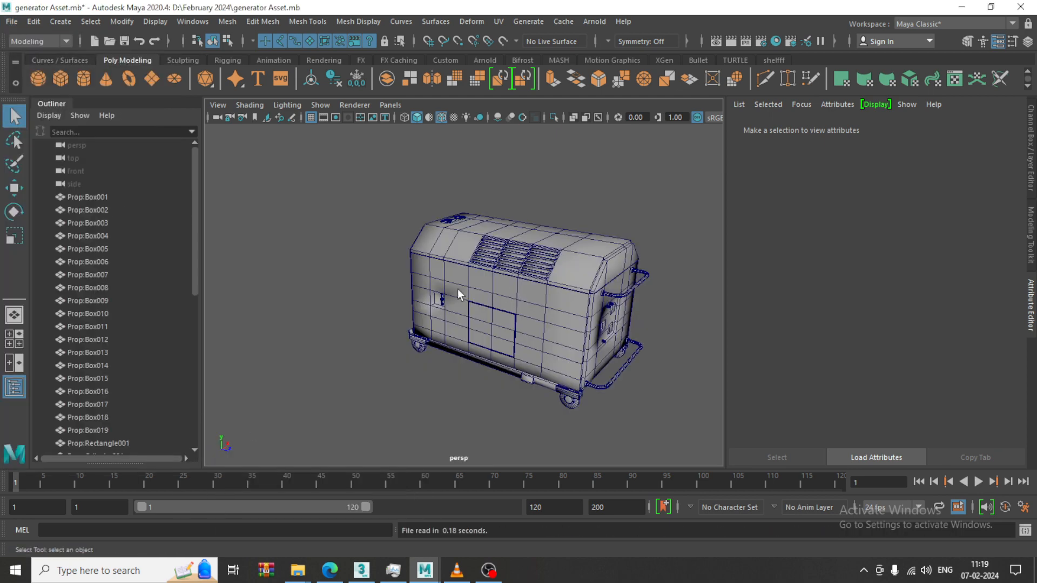
Center the pivot of the U-shaped handle bar on the generator's end face.
alt+drag(458, 290, 474, 309)
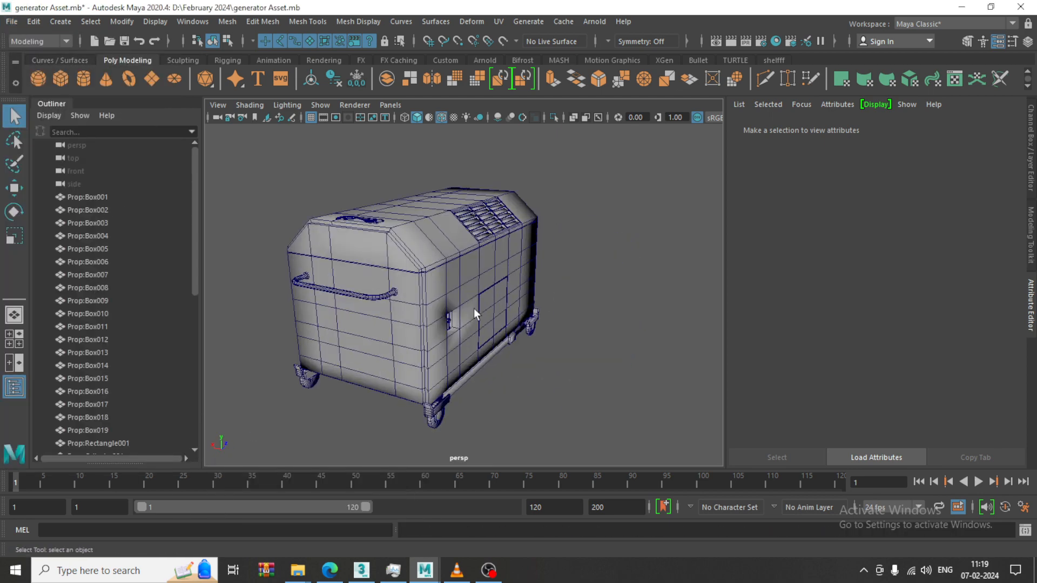
click(356, 289)
right_drag(379, 299, 495, 140)
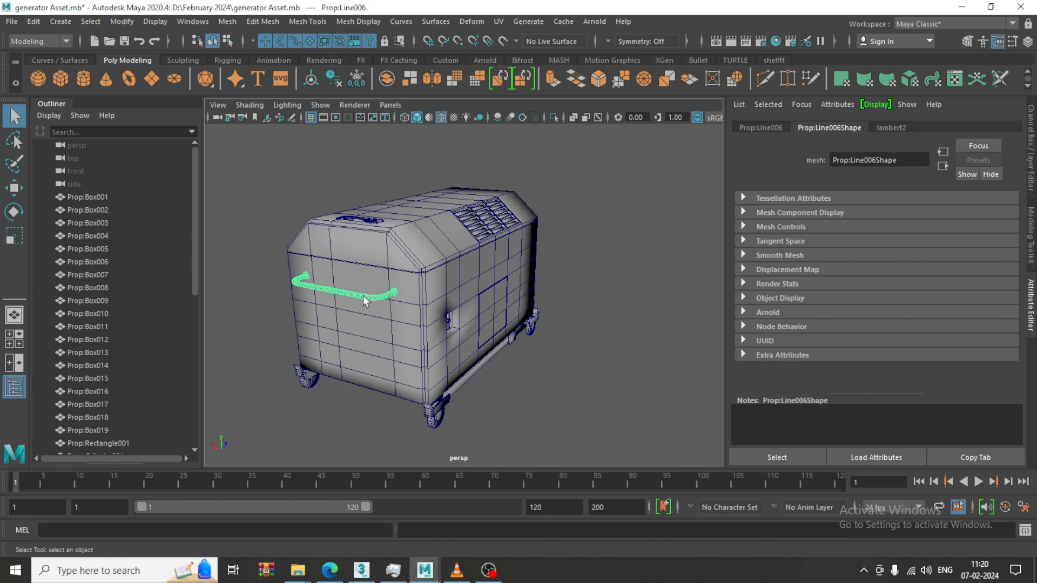
key(w)
alt+drag(514, 304, 485, 320)
click(559, 379)
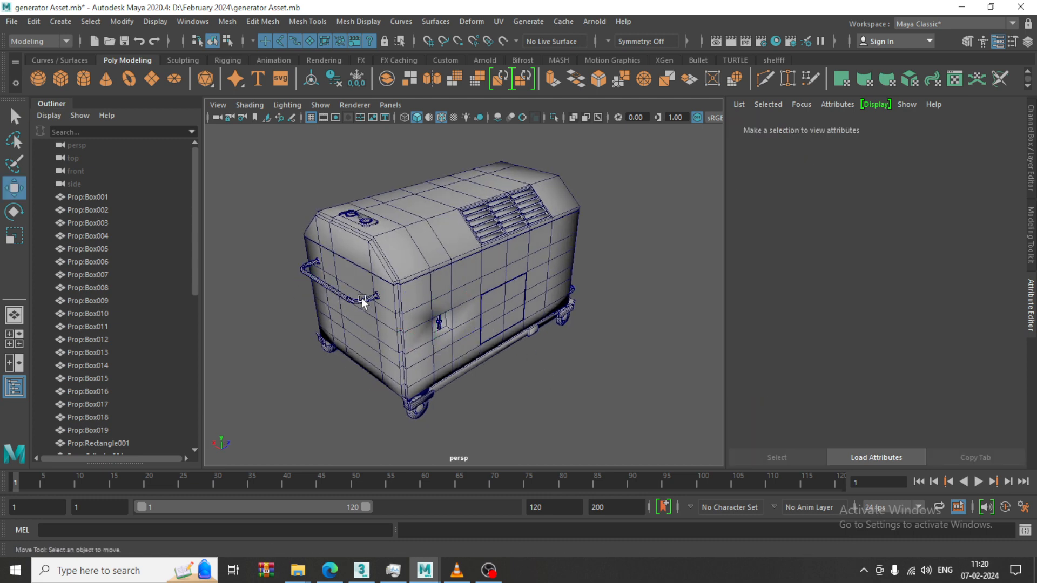
click(362, 300)
click(121, 21)
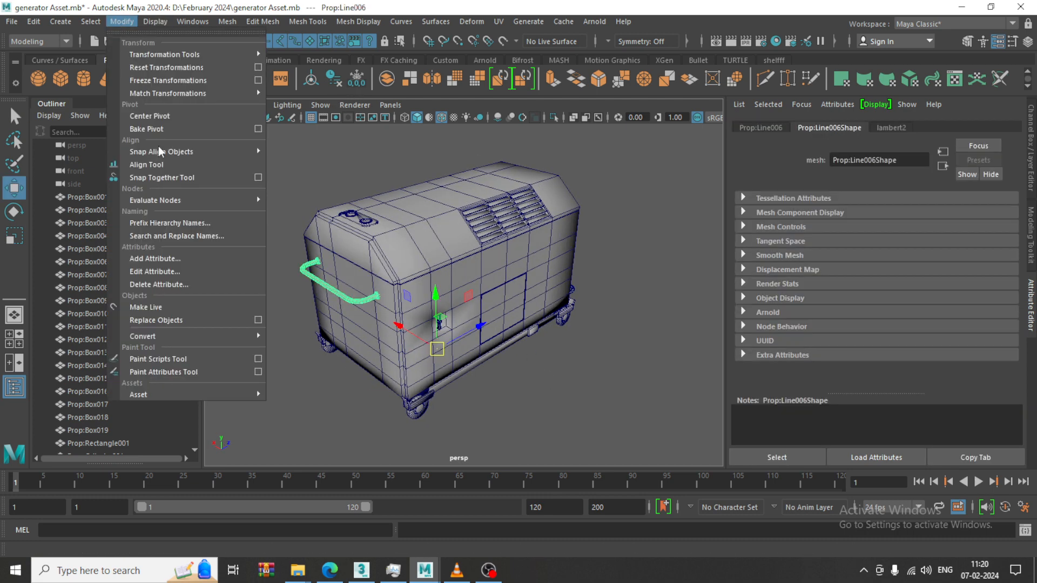
click(184, 116)
alt+drag(519, 324, 478, 358)
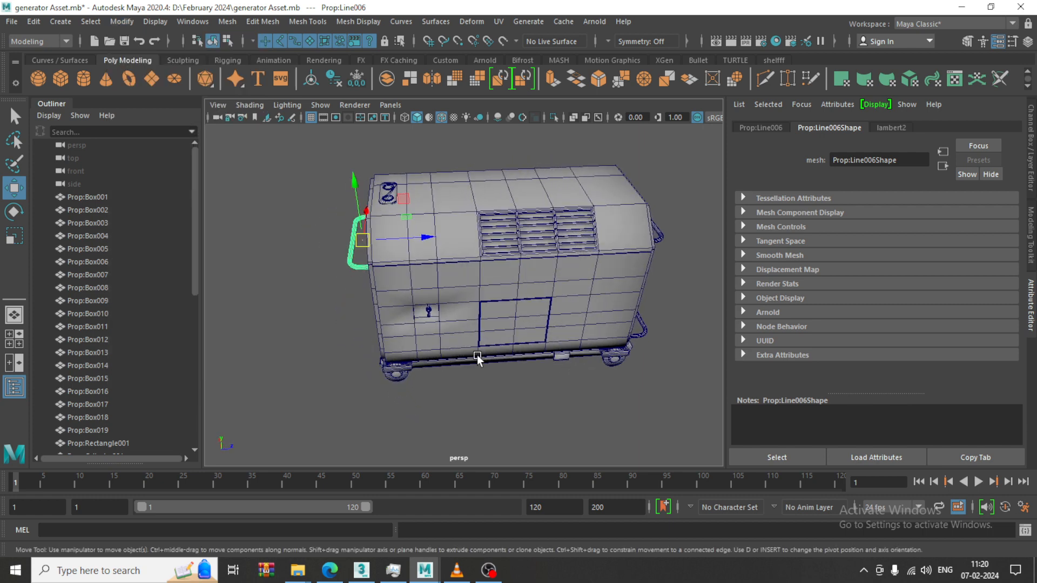
Move the U-shaped handle along the generator's length so it sits against the end face.
click(478, 358)
mouse_move(563, 321)
alt+mouse_down()
mouse_move(507, 259)
mouse_move(555, 254)
mouse_move(554, 211)
mouse_move(302, 262)
mouse_move(330, 283)
mouse_move(370, 259)
mouse_move(432, 186)
alt+mouse_up()
click(500, 253)
click(500, 253)
key(e)
key(w)
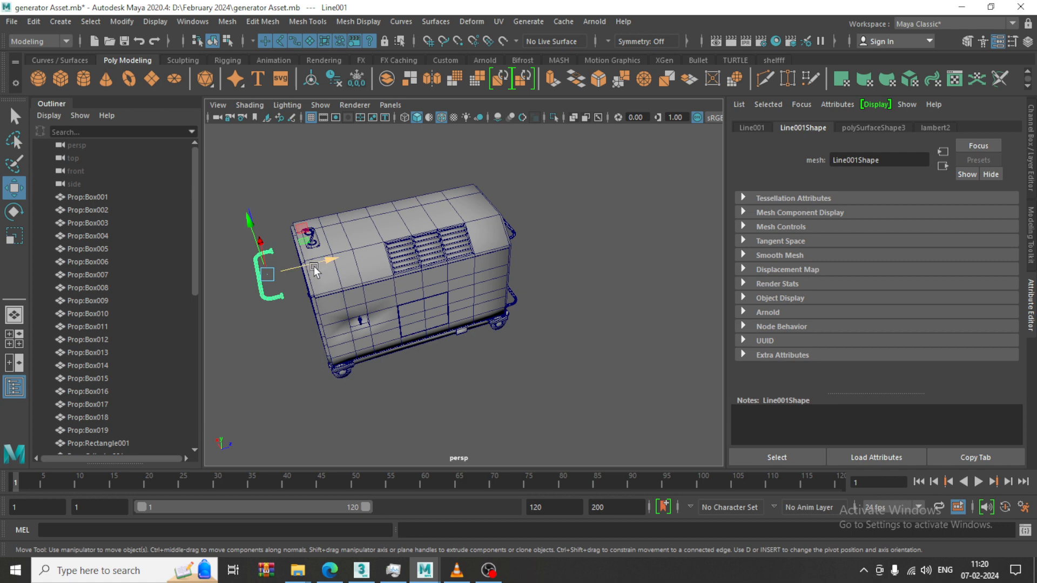
drag(315, 271, 342, 306)
key(ctrl+z)
drag(310, 266, 333, 287)
key(f)
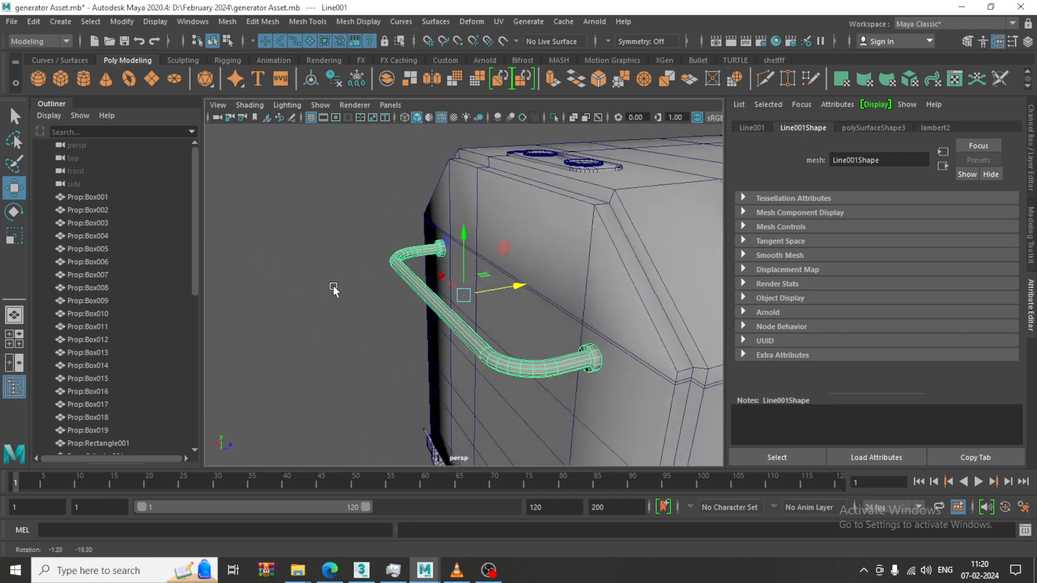
drag(503, 287, 510, 286)
scroll(572, 305, down, 6)
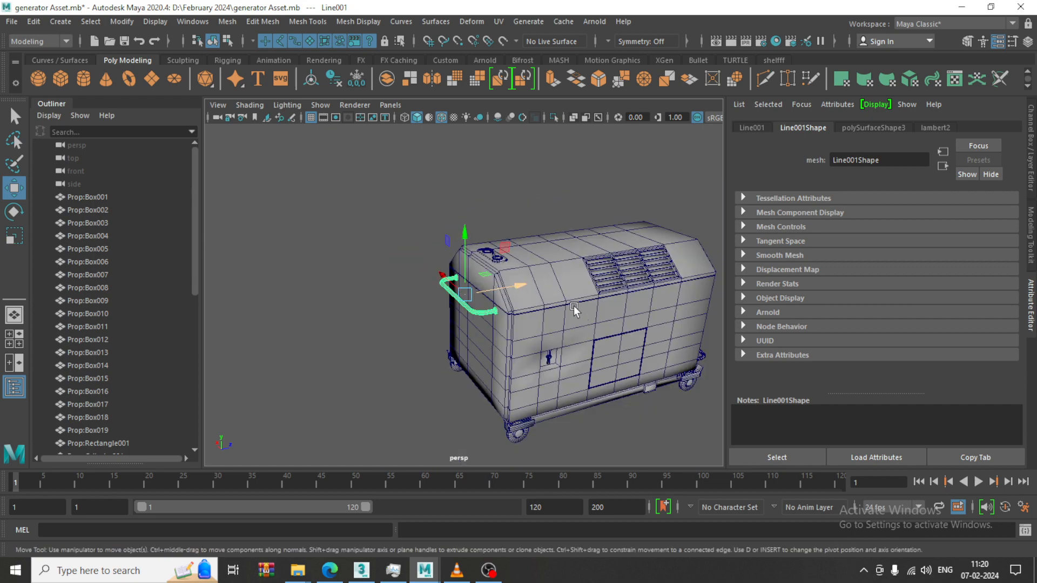
Isolate the lower corner bracket above the wheel, Prop:Box025, in the viewport.
alt+drag(572, 306, 471, 307)
scroll(489, 314, up, 5)
alt+drag(458, 371, 515, 337)
click(520, 340)
scroll(515, 337, up, 3)
alt+drag(316, 346, 464, 330)
click(477, 322)
scroll(476, 330, up, 5)
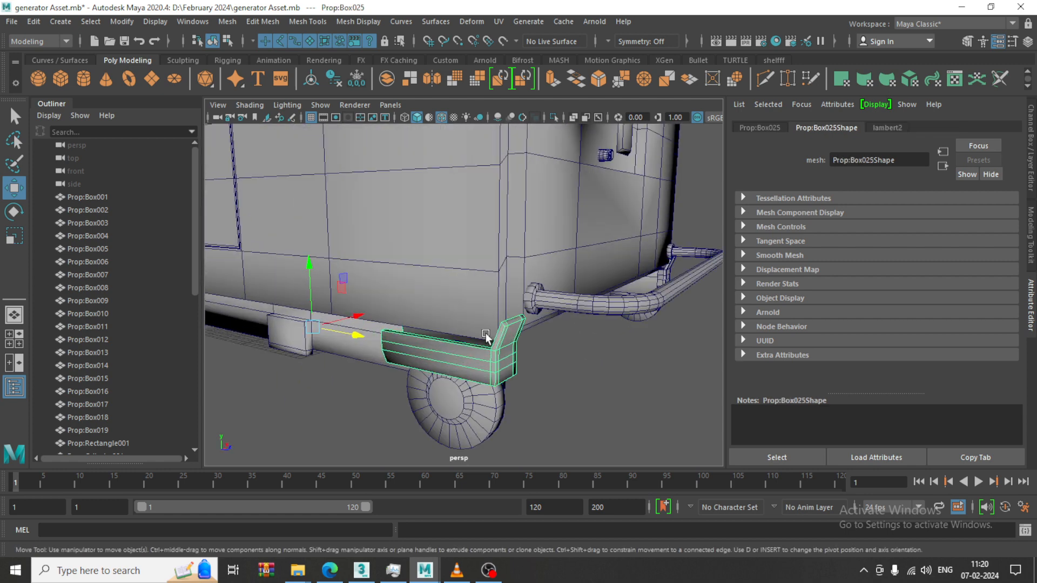
key(ctrl+1)
alt+drag(516, 331, 627, 354)
scroll(627, 355, down, 5)
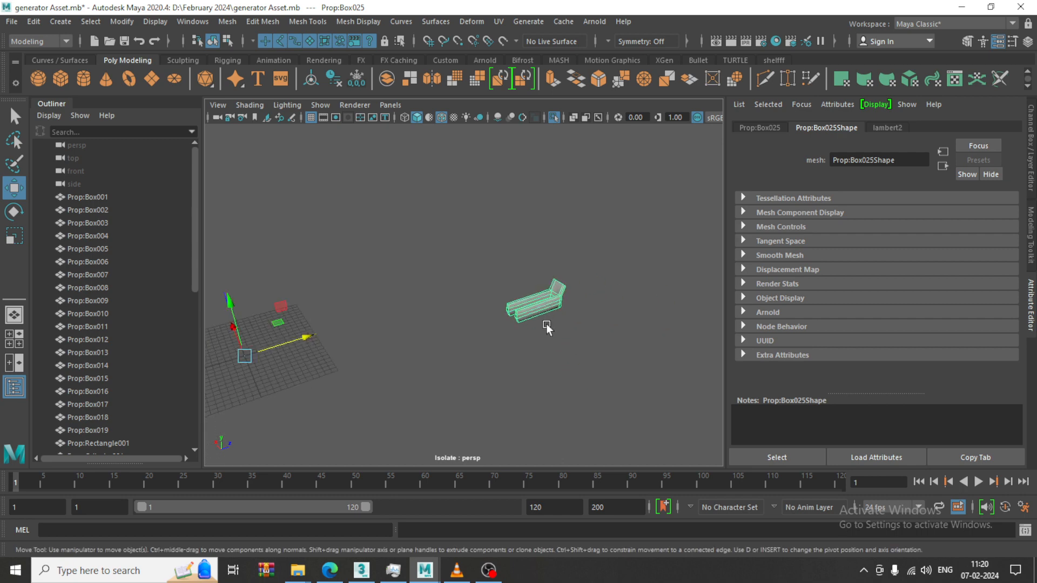
alt+drag(546, 328, 566, 316)
Center the pivot of the isolated corner bracket.
click(122, 21)
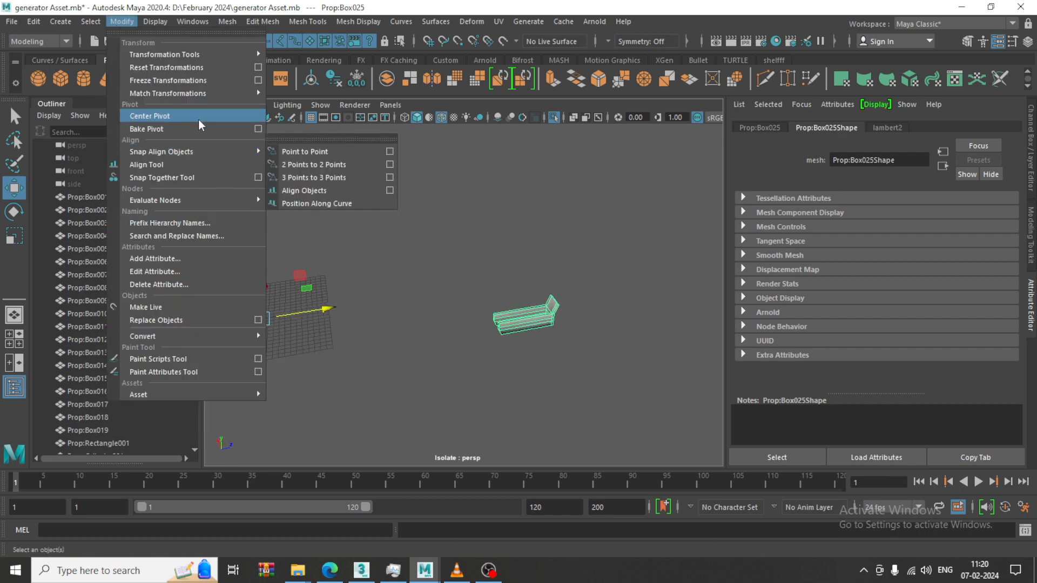
click(162, 111)
scroll(518, 338, up, 5)
alt+drag(618, 341, 458, 307)
scroll(423, 334, up, 4)
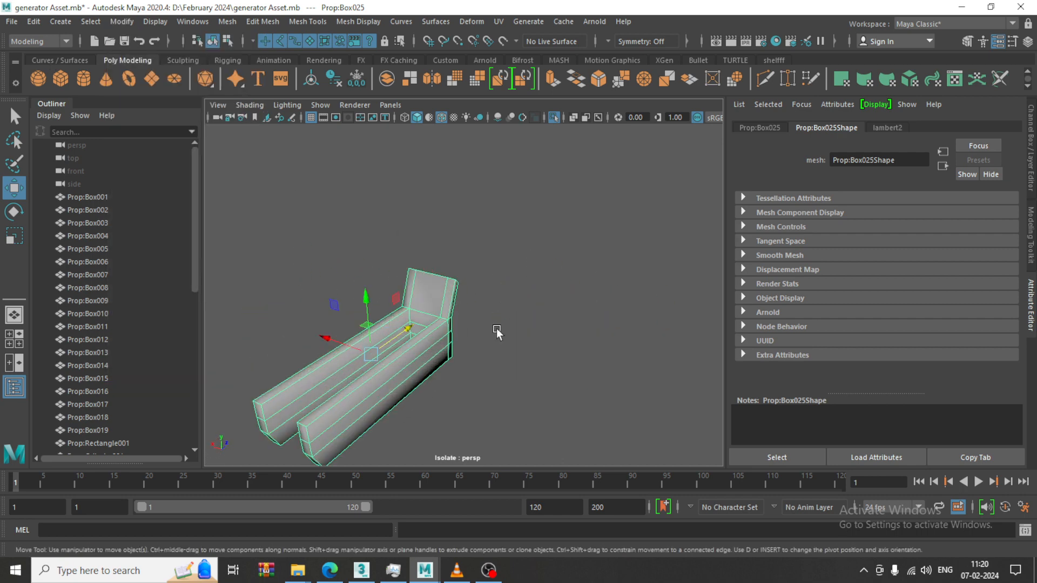
Apply an automatic UV projection to the isolated corner bracket.
alt+middle_drag(430, 337, 478, 263)
alt+drag(478, 263, 498, 252)
click(495, 23)
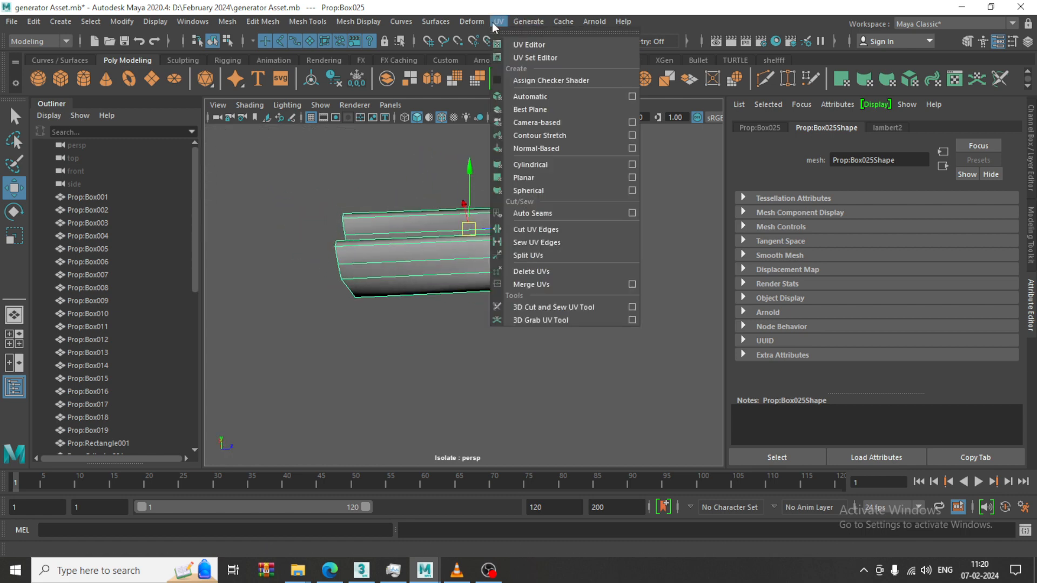
click(588, 104)
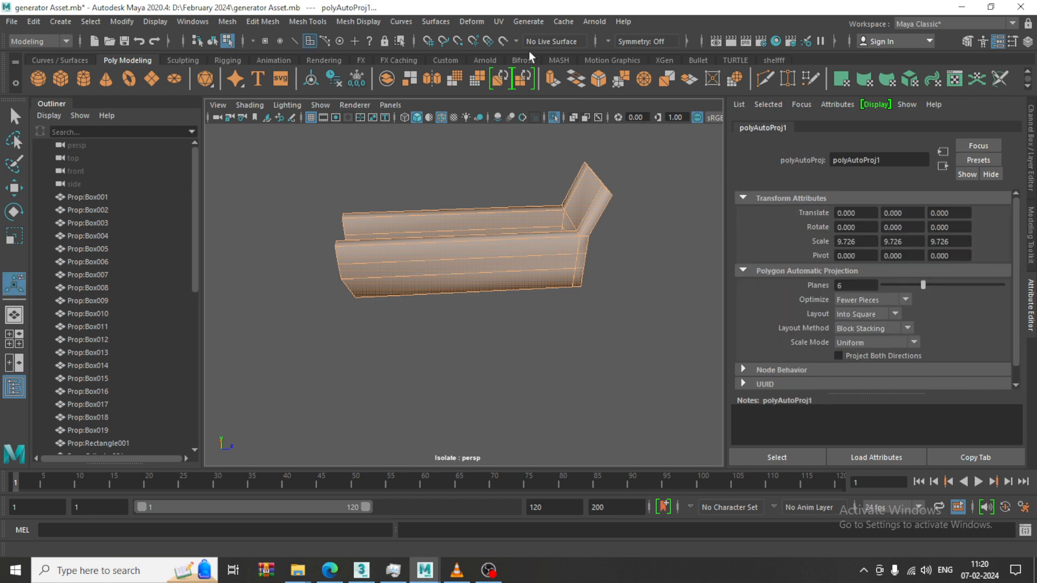
Apply the automatic UV projection to the isolated corner bracket again.
alt+drag(550, 215, 584, 254)
key(w)
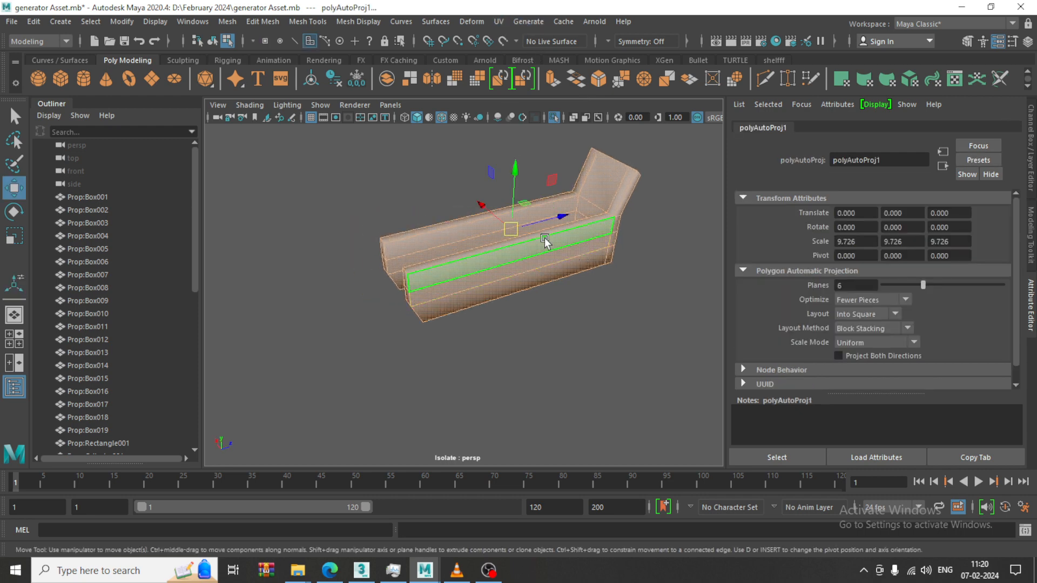
scroll(538, 215, down, 6)
scroll(538, 217, up, 2)
click(498, 22)
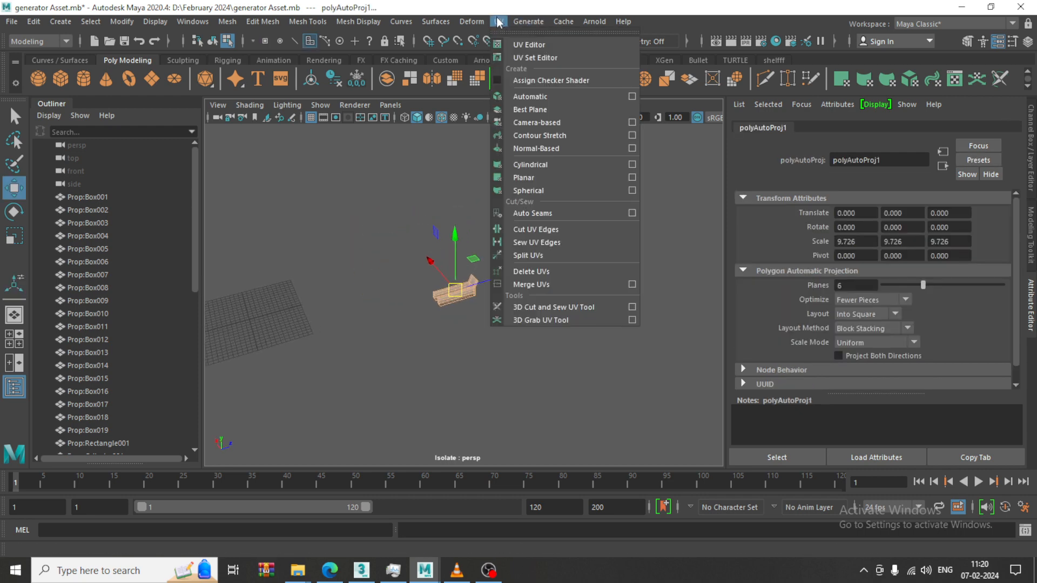
click(549, 98)
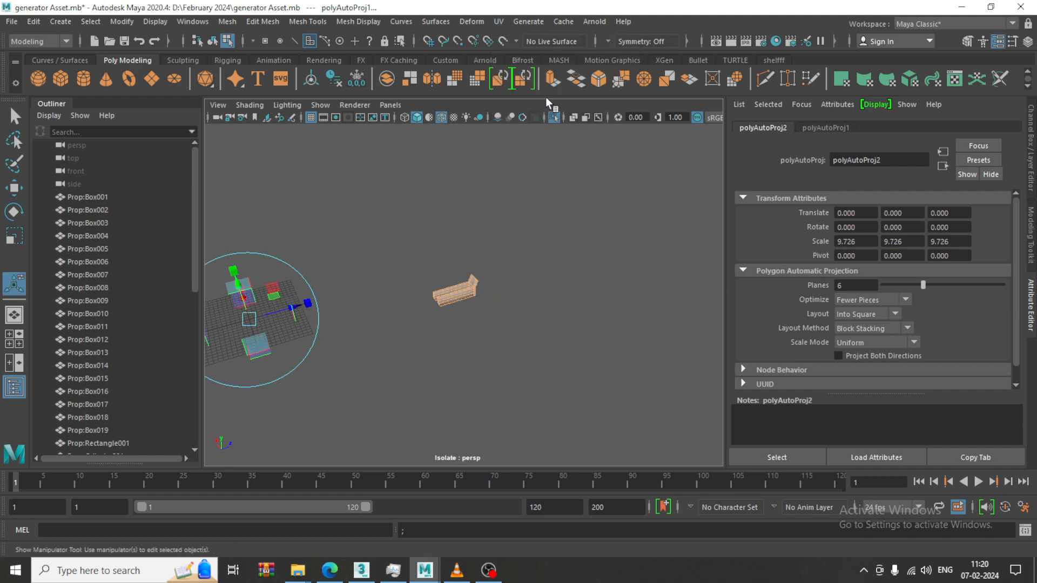
alt+middle_drag(377, 265, 437, 239)
key(w)
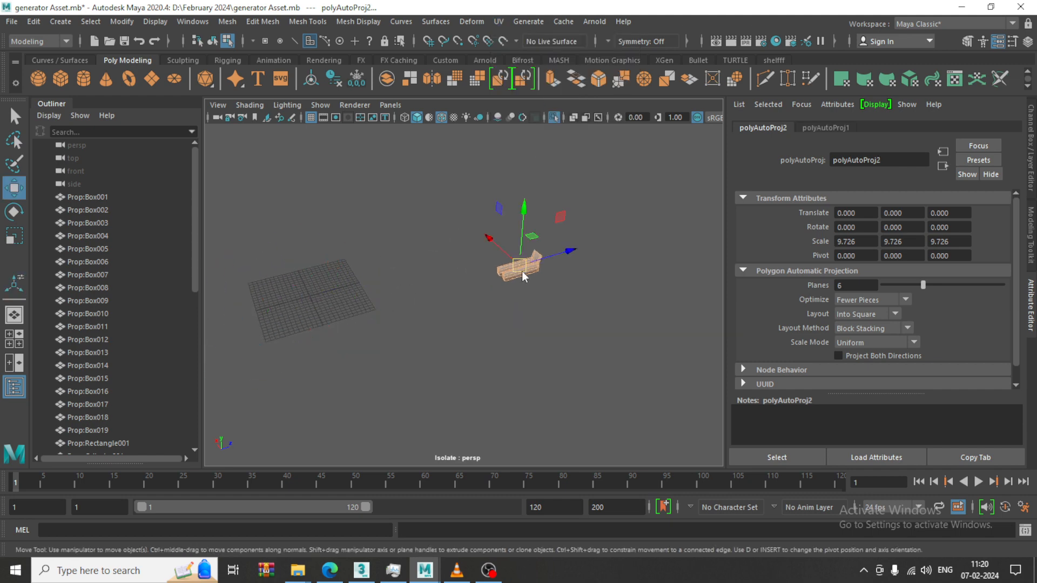
Return the corner bracket to object mode, center its pivot and reapply the automatic UV projection.
right_drag(522, 274, 638, 193)
click(638, 193)
click(517, 265)
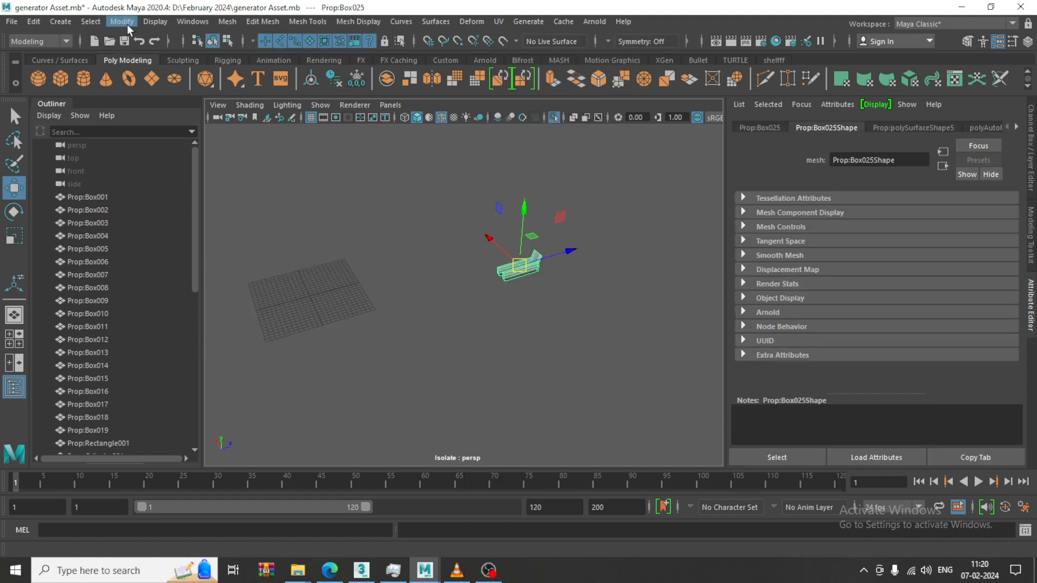
click(121, 22)
mouse_move(193, 152)
click(183, 116)
click(500, 21)
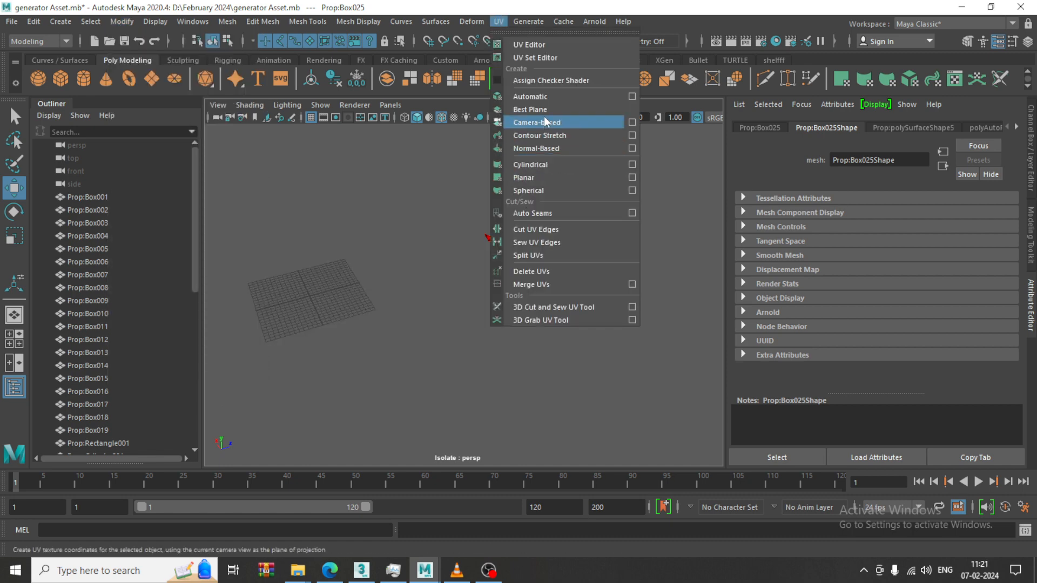
click(548, 101)
Pack the corner bracket's projected UV shells with Layout in the UV Editor.
click(498, 22)
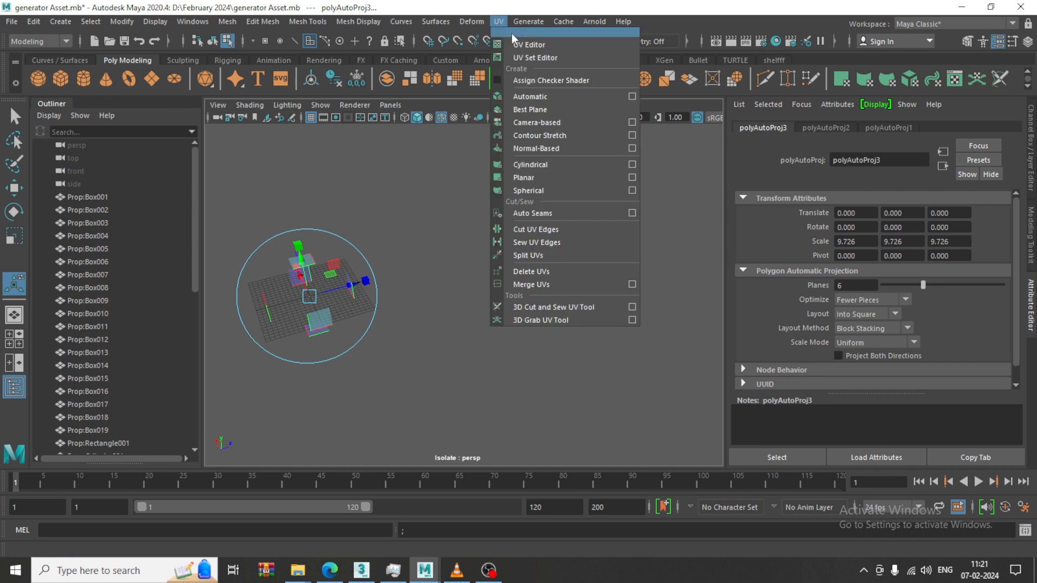
click(530, 45)
scroll(481, 298, down, 5)
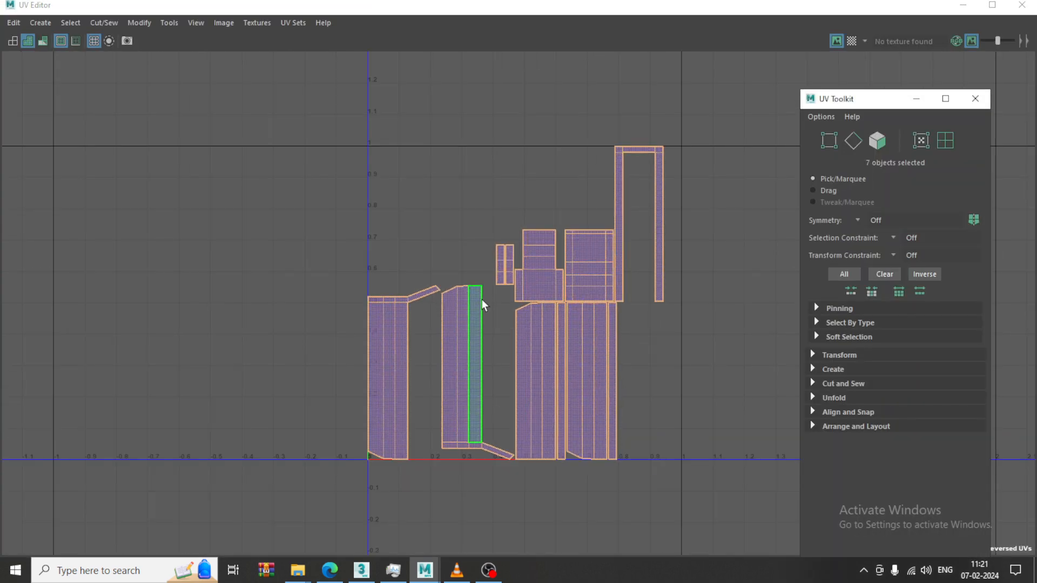
click(169, 23)
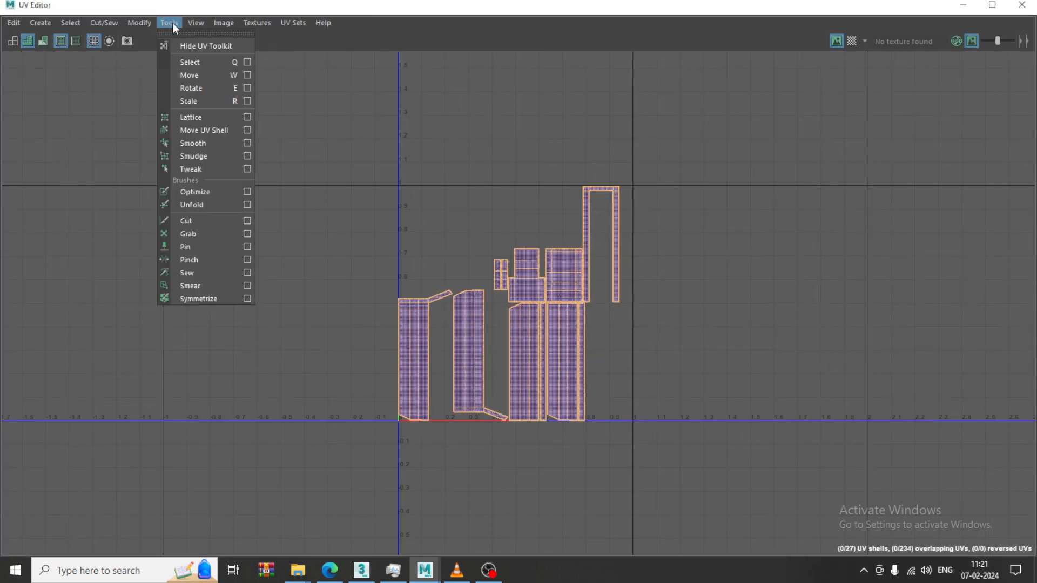
mouse_move(140, 23)
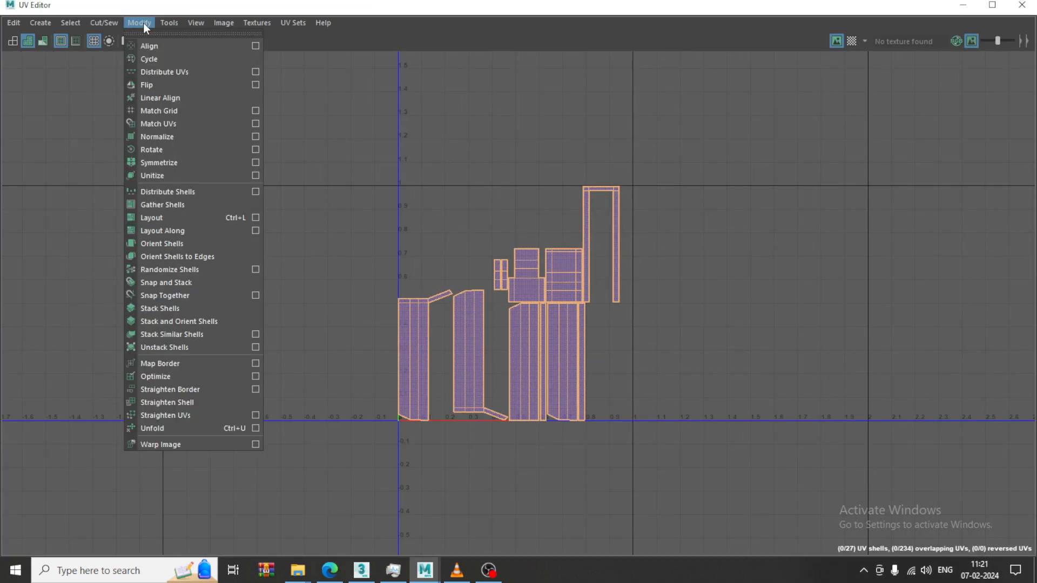
click(190, 216)
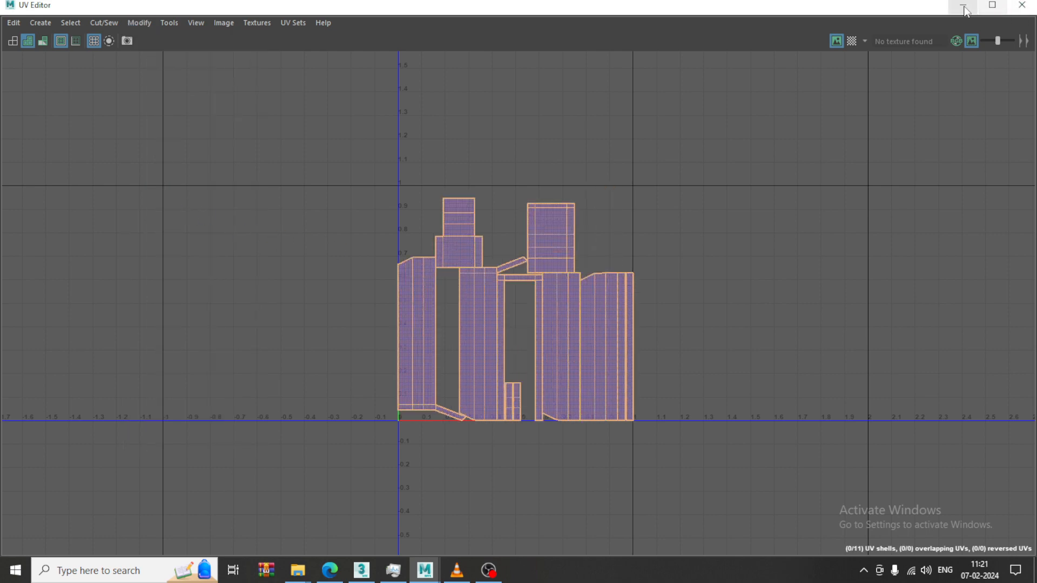
click(964, 7)
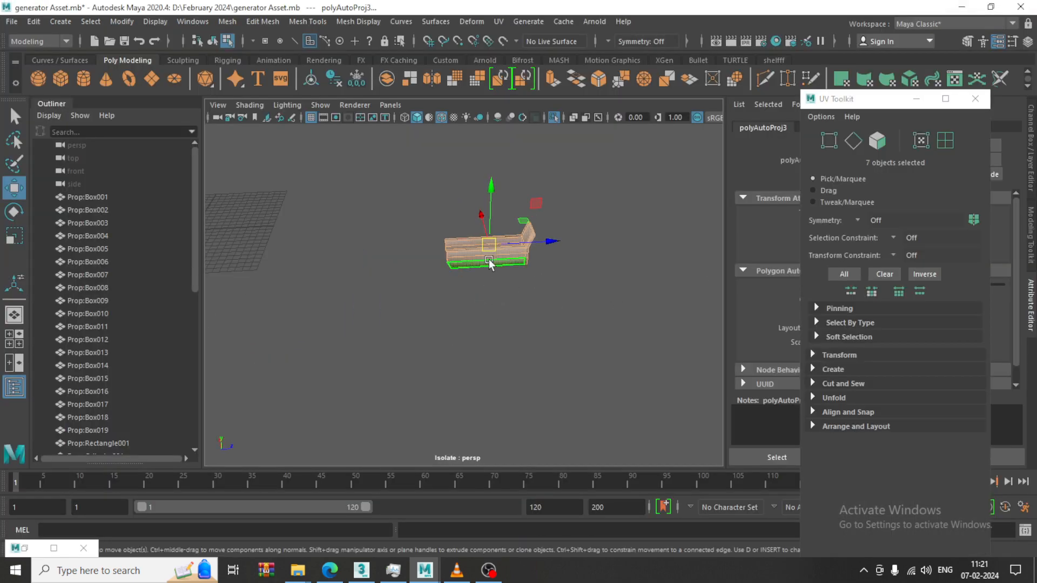
Return to object mode and turn off isolation to show the complete generator.
right_drag(488, 261, 551, 220)
click(658, 159)
key(ctrl+1)
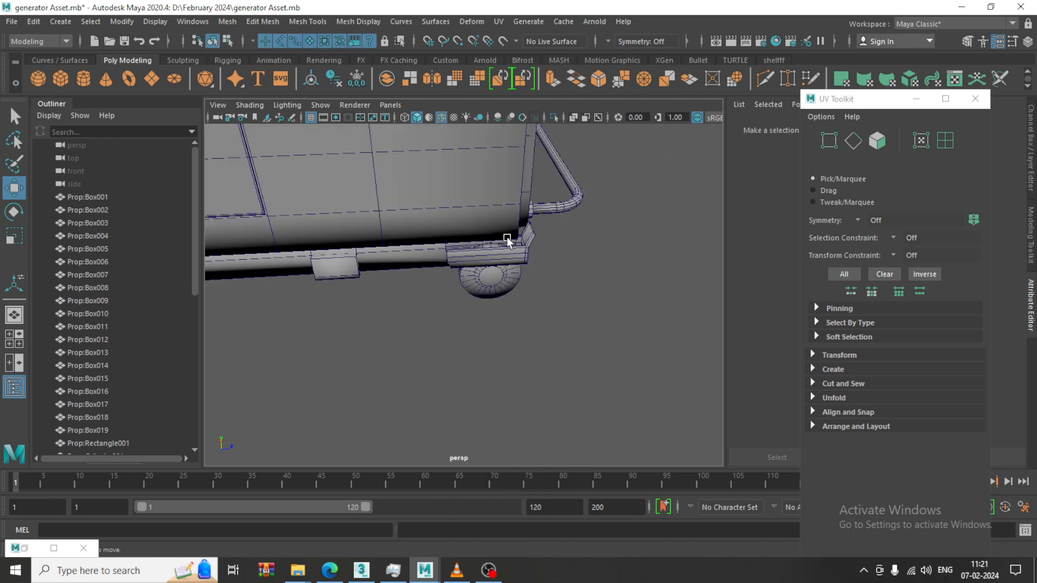
Delete the lower corner bracket Prop:Box026 at the other end of the same long side.
scroll(521, 250, down, 4)
alt+drag(539, 262, 477, 256)
scroll(513, 251, up, 3)
alt+middle_drag(556, 241, 507, 296)
alt+drag(506, 296, 367, 259)
alt+middle_drag(551, 297, 349, 302)
alt+drag(349, 302, 567, 281)
alt+middle_drag(567, 281, 741, 229)
scroll(551, 276, down, 4)
alt+middle_drag(659, 282, 451, 307)
scroll(344, 283, up, 3)
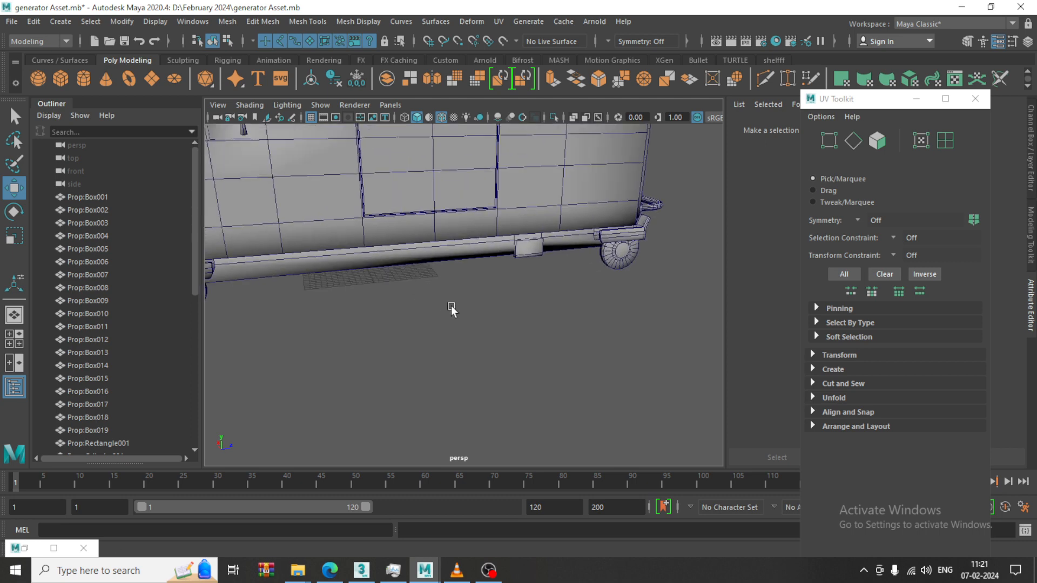
alt+drag(452, 306, 503, 298)
alt+middle_drag(364, 303, 541, 284)
click(409, 285)
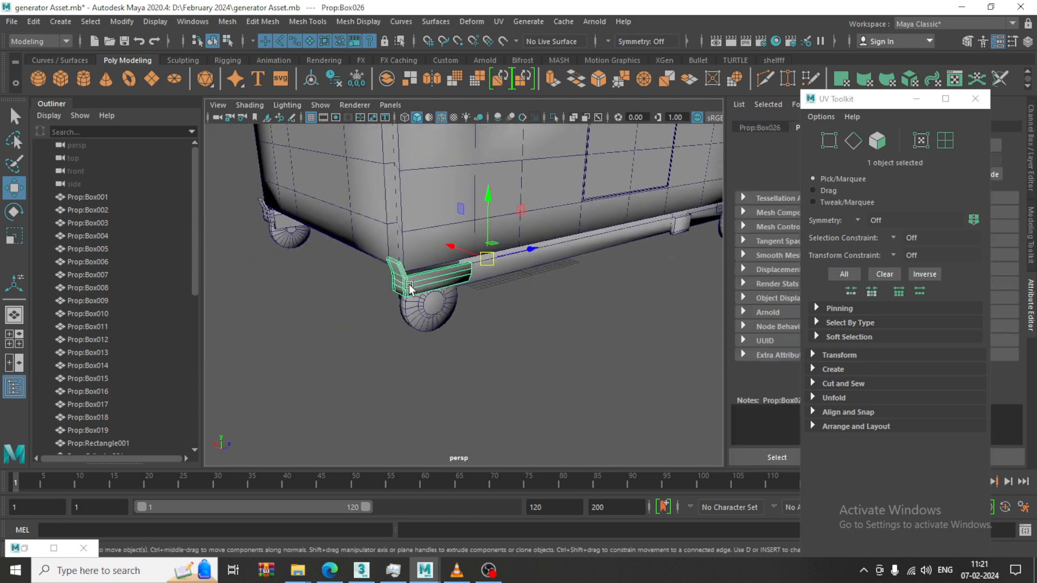
key(Delete)
Duplicate the unwrapped corner bracket and move the copy along the lower rail toward the opposite wheel.
scroll(426, 291, down, 3)
alt+drag(475, 295, 406, 299)
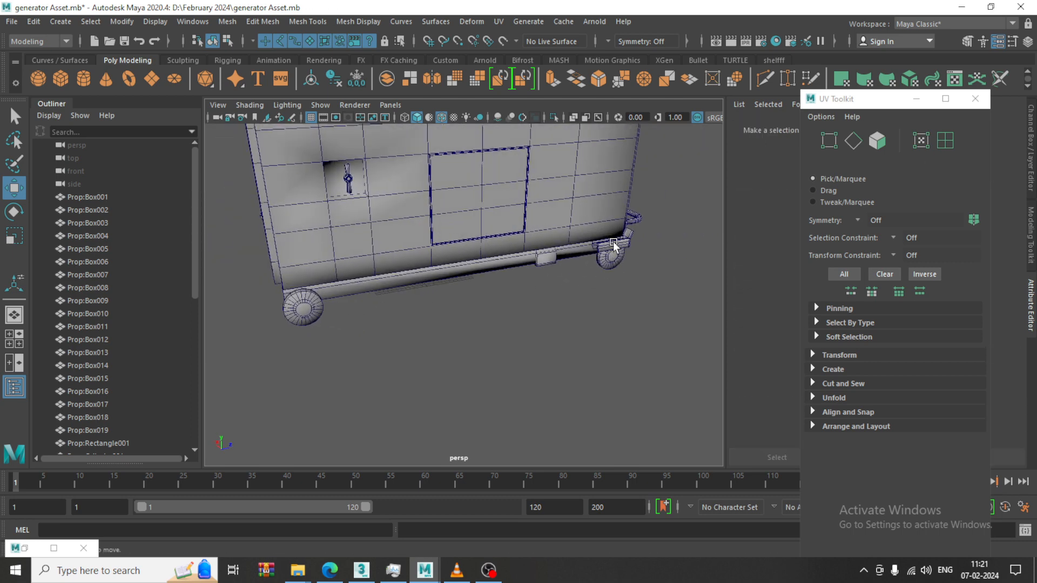
click(614, 243)
drag(657, 232, 348, 290)
Rotate the bracket copy about the vertical axis to face the other end and place it above the bare wheel.
key(e)
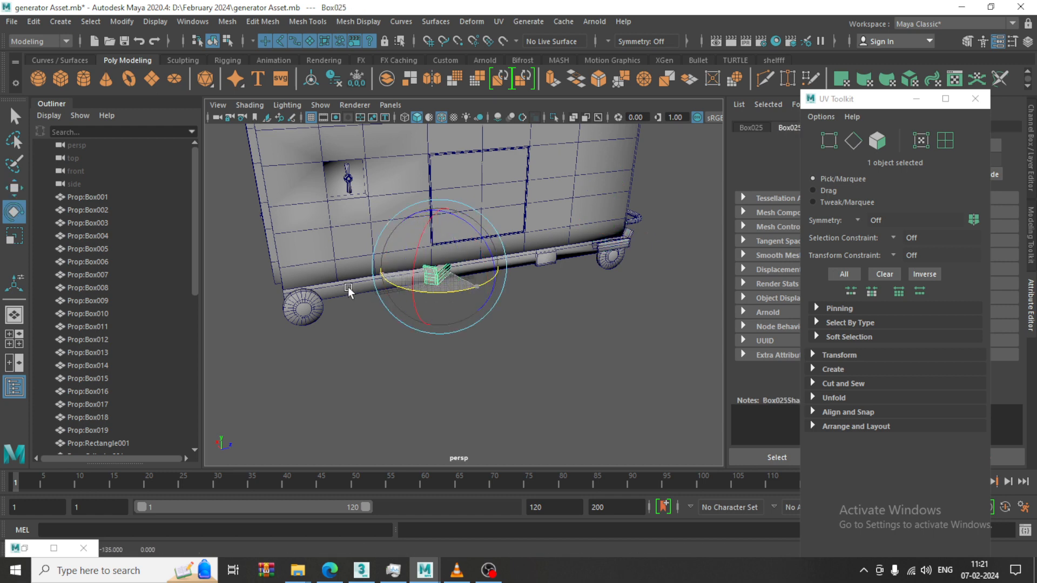
key(w)
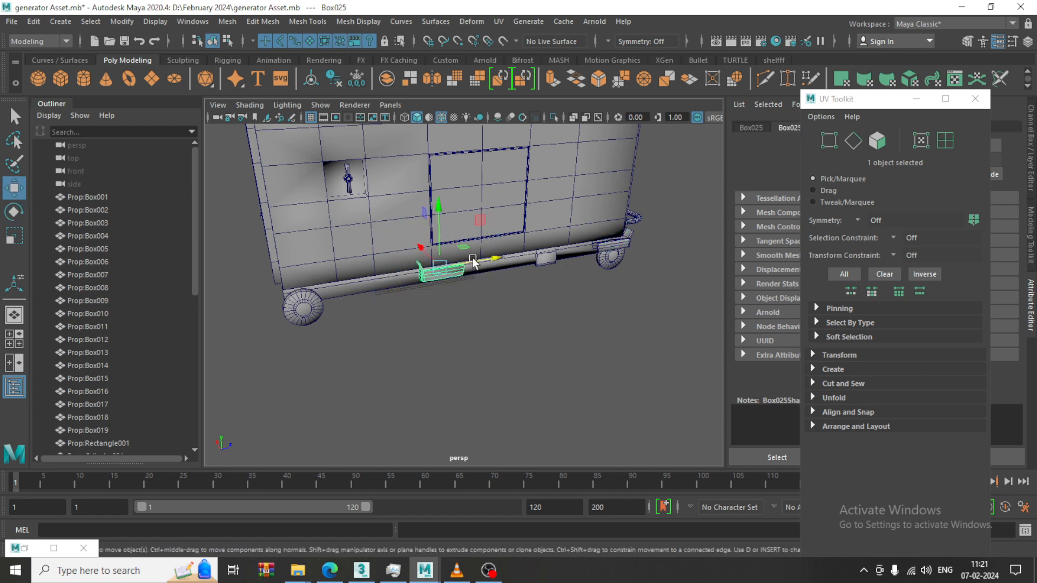
drag(473, 263, 352, 277)
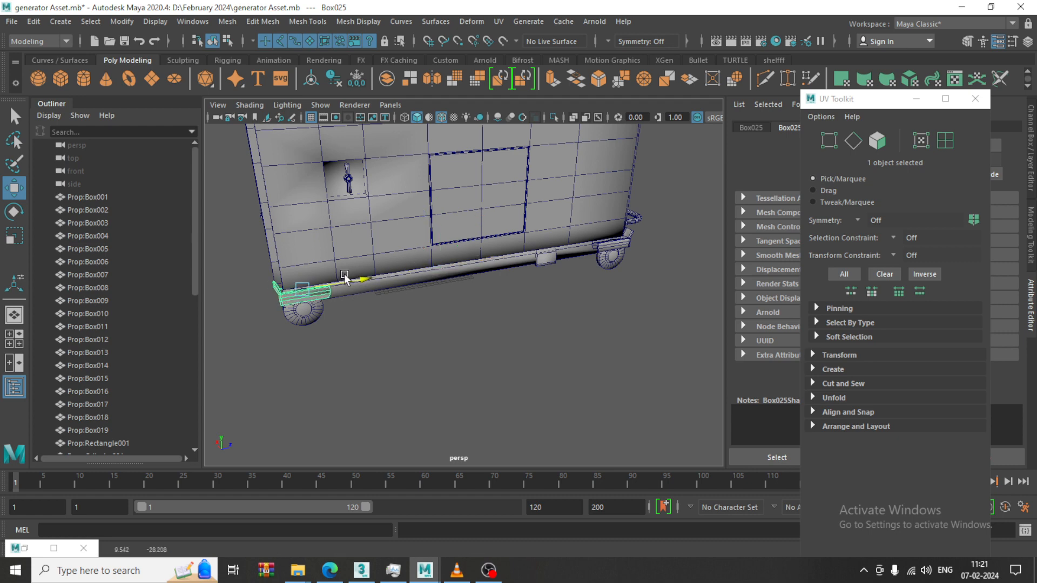
Delete the lower rail and its corner brackets on the generator's opposite long side.
alt+drag(341, 276, 343, 344)
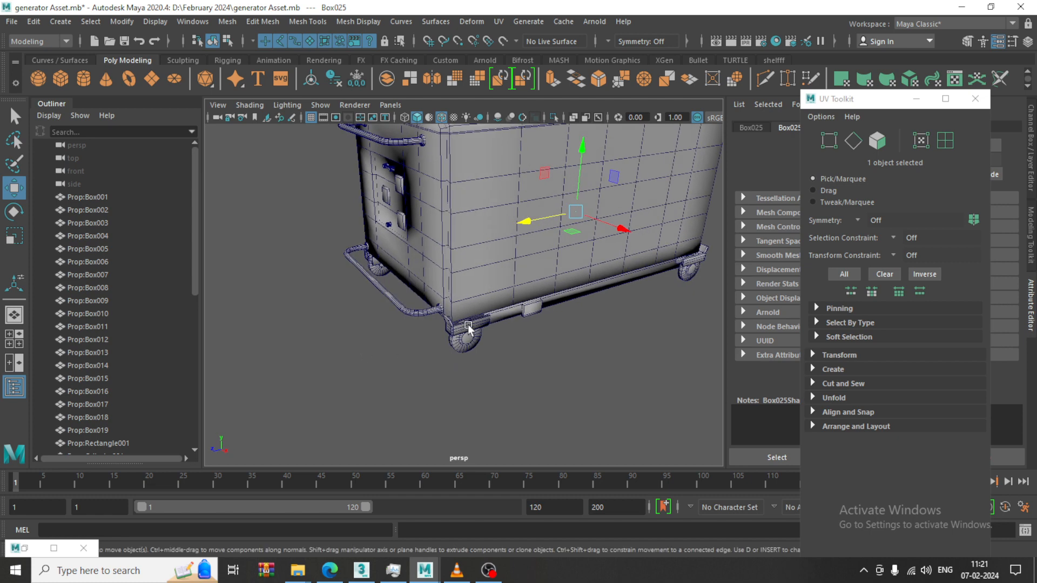
click(468, 325)
shift+click(540, 313)
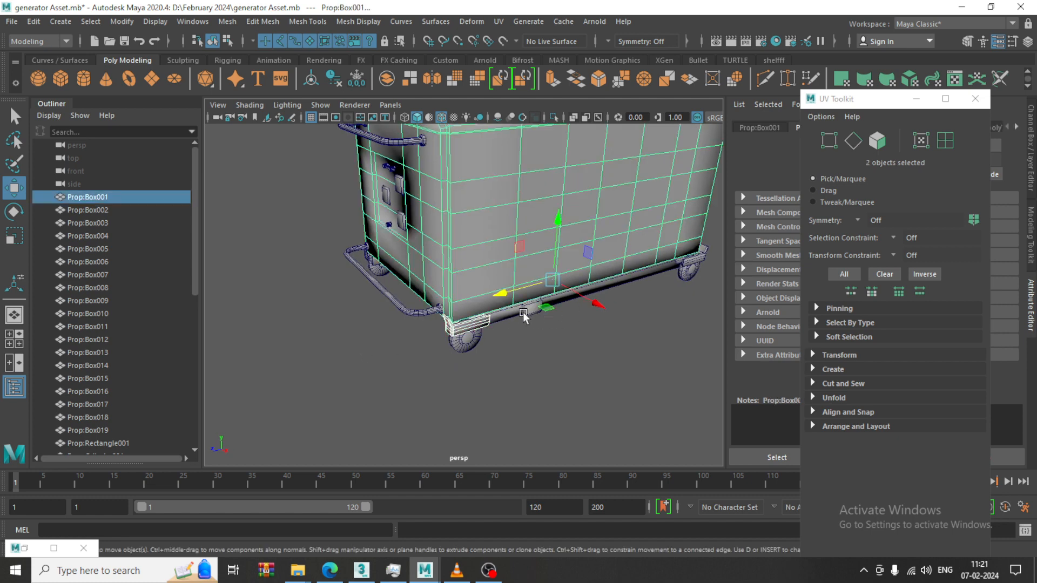
click(520, 314)
shift+click(476, 325)
alt+middle_drag(663, 304, 538, 323)
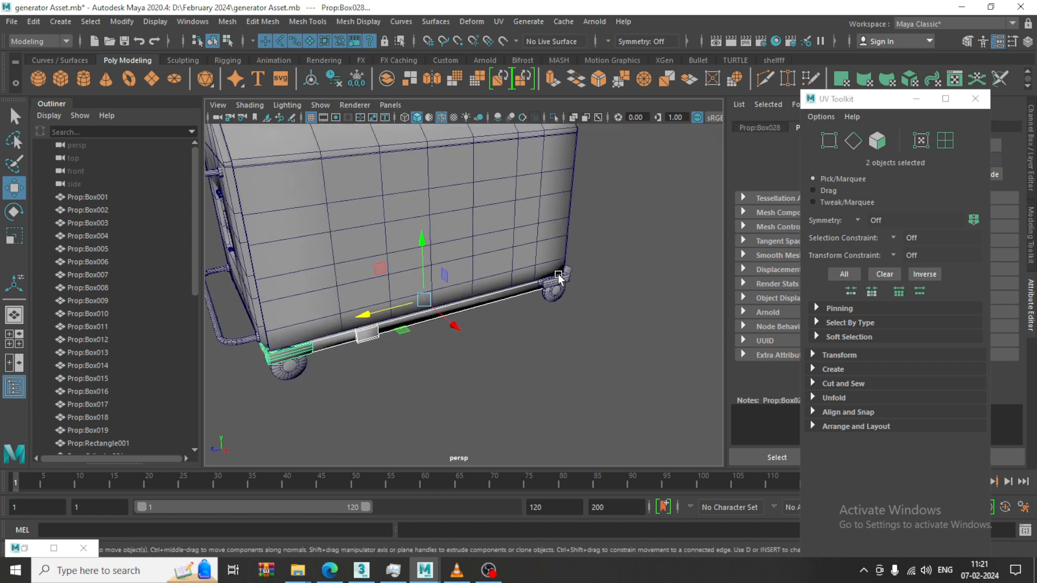
key(Delete)
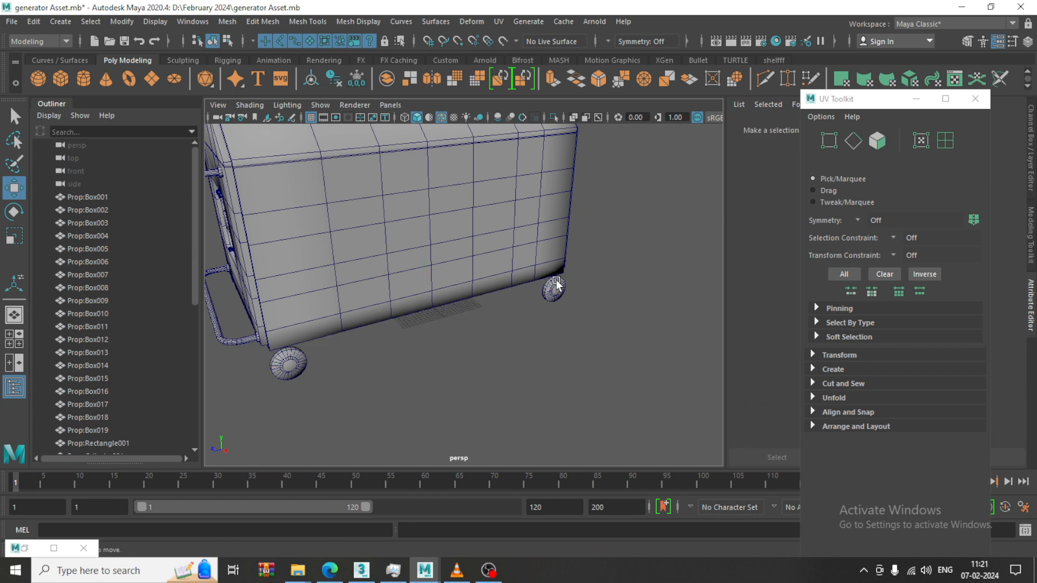
Duplicate the remaining lower rail with its two corner brackets and move the copies across to the opposite long side.
alt+drag(364, 309, 544, 319)
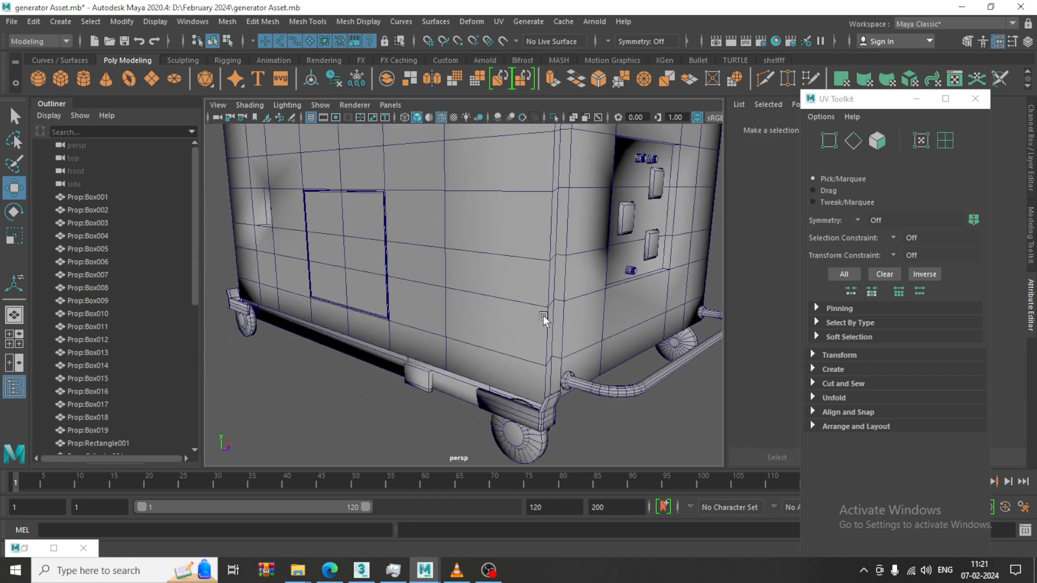
click(508, 409)
shift+click(260, 333)
shift+click(233, 308)
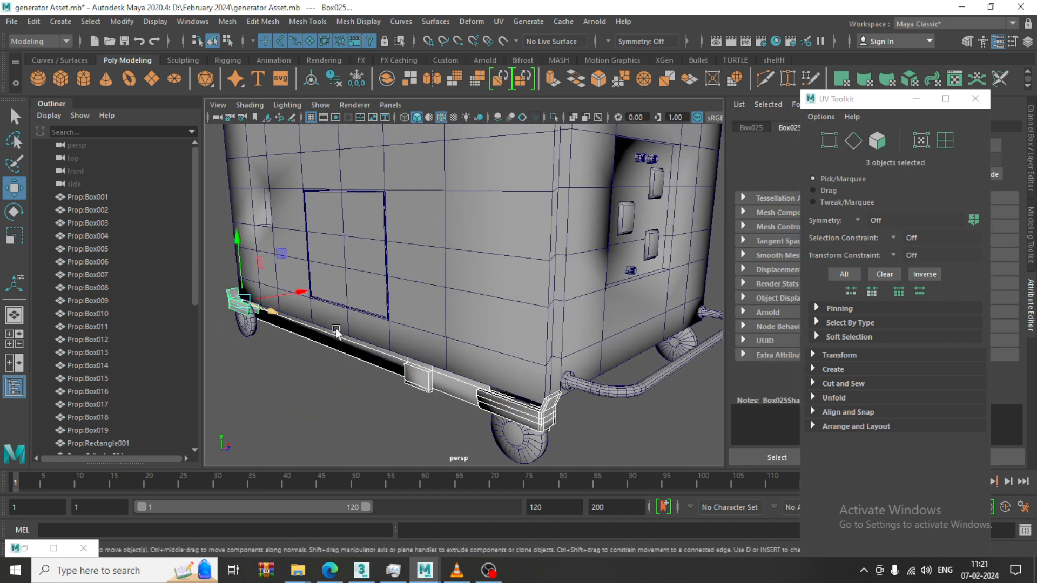
mouse_move(232, 307)
alt+mouse_down()
mouse_move(325, 318)
mouse_move(370, 289)
mouse_move(427, 290)
mouse_move(430, 308)
alt+mouse_up()
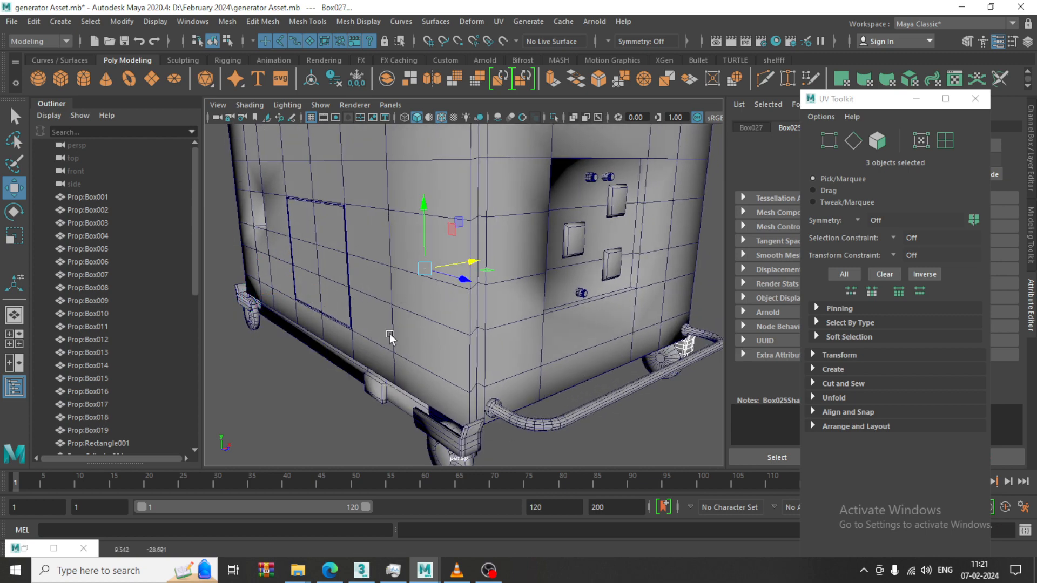
mouse_move(390, 336)
alt+mouse_down()
mouse_move(542, 356)
mouse_move(537, 266)
mouse_move(524, 301)
mouse_move(549, 287)
alt+mouse_up()
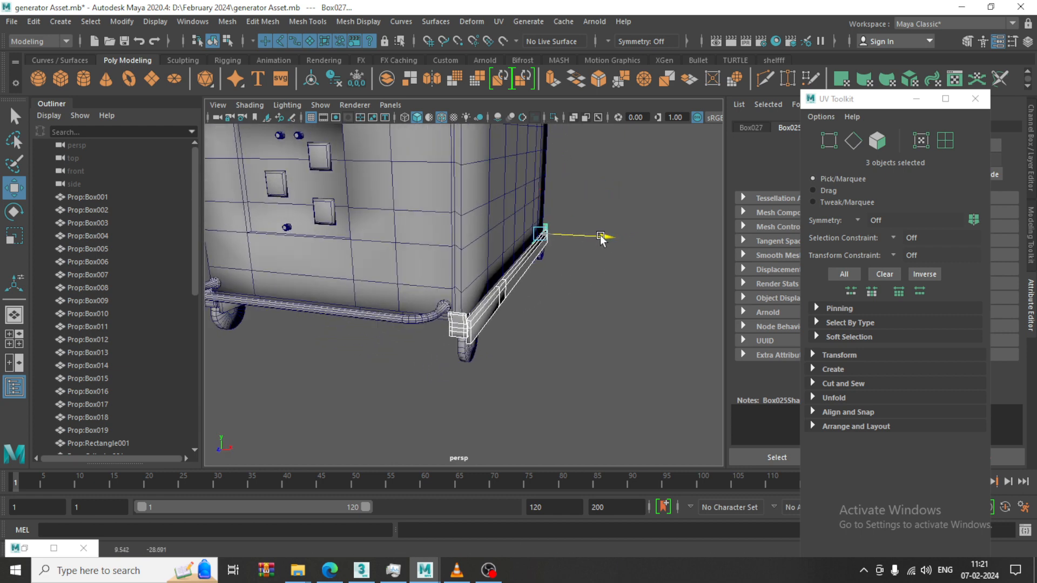
mouse_move(597, 231)
alt+mouse_down()
mouse_move(568, 301)
mouse_move(428, 308)
mouse_move(693, 301)
alt+mouse_up()
alt+drag(588, 312, 543, 394)
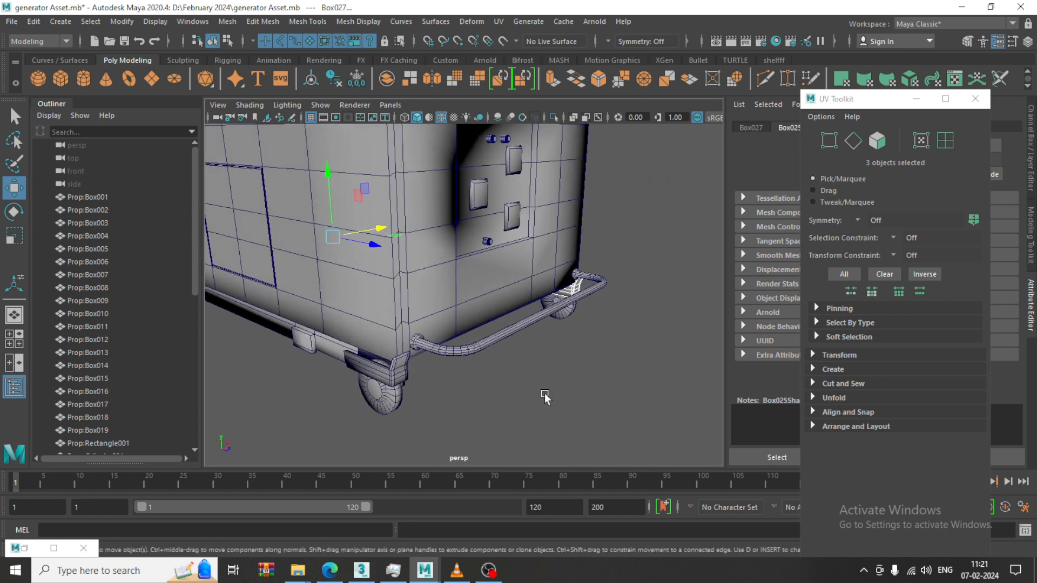
click(544, 394)
Select the lower rail Prop:Box023 and turn on the checker map display in the UV Editor.
alt+middle_drag(439, 367, 510, 352)
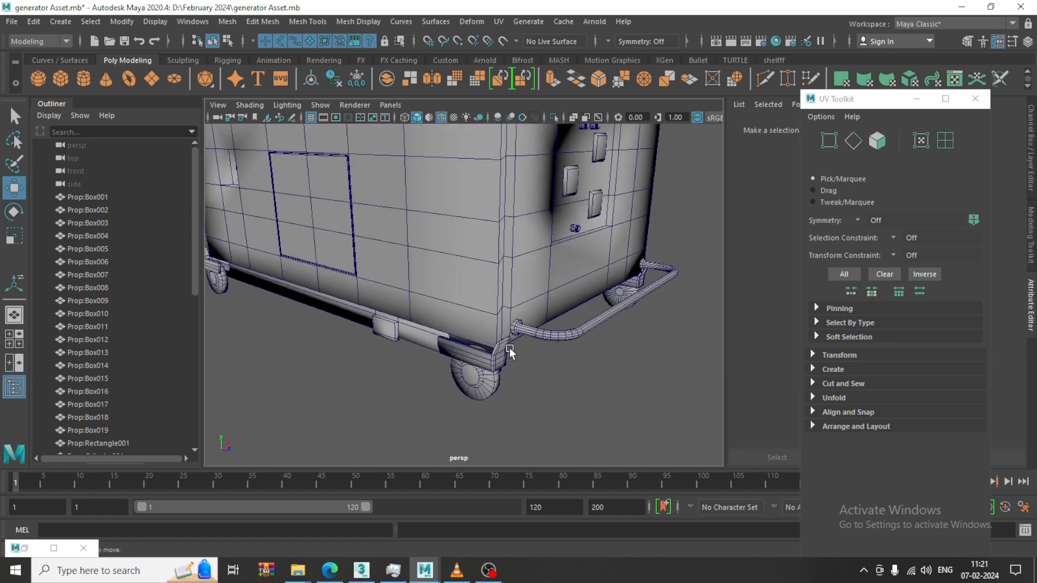
click(403, 333)
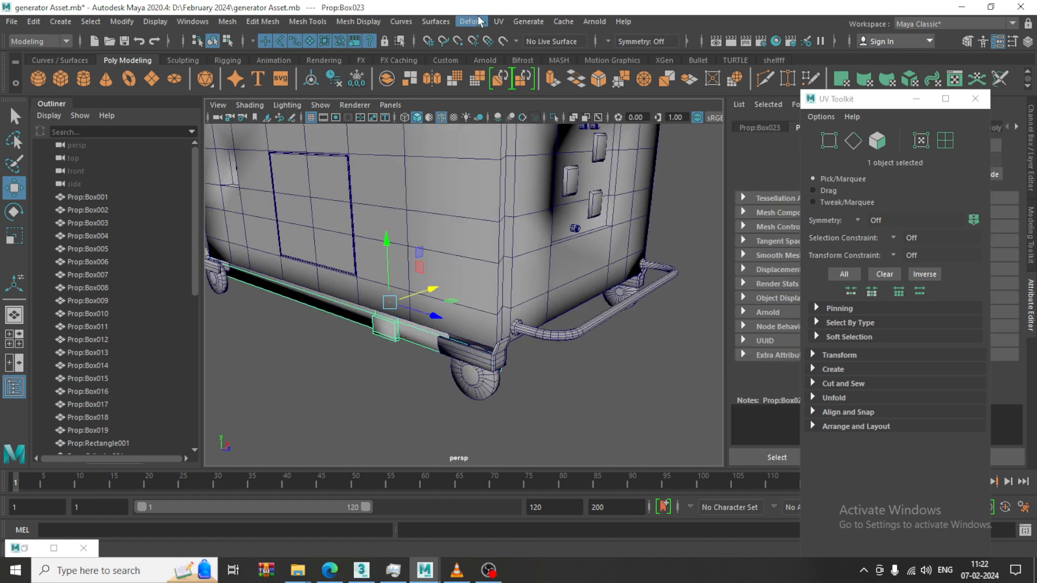
click(497, 21)
click(514, 41)
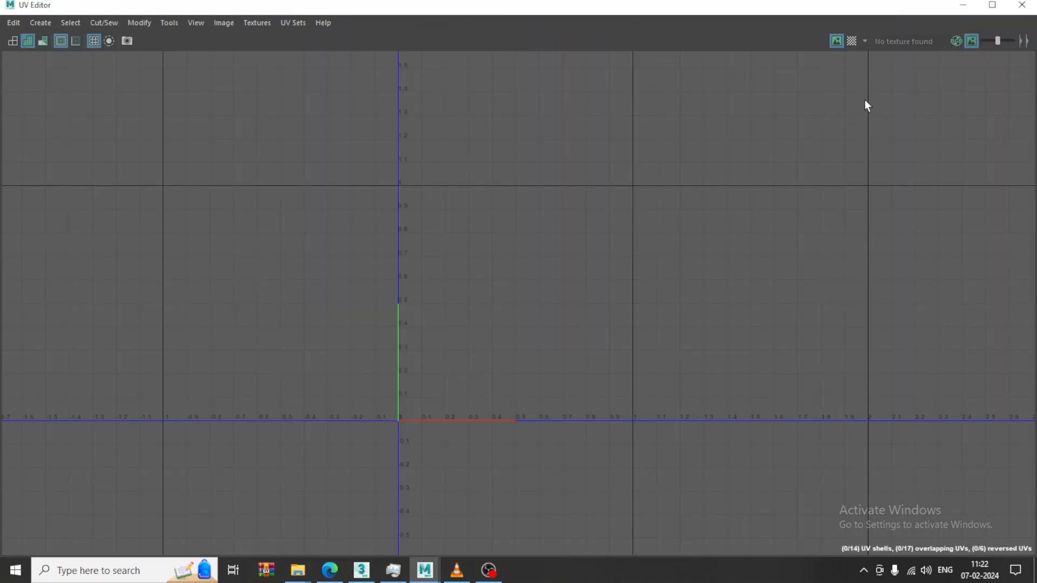
click(853, 42)
click(972, 8)
Inspect the lower rail and corner brackets with the checker map, including the copied bracket Box026 above the wheel.
alt+drag(583, 363, 595, 318)
click(504, 257)
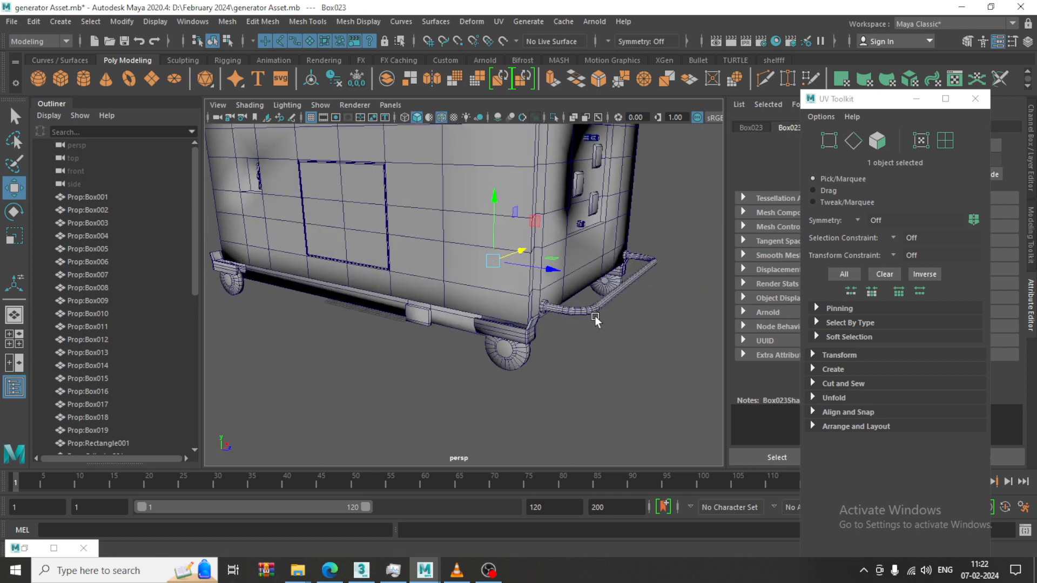
click(519, 331)
scroll(516, 340, up, 5)
scroll(515, 341, down, 5)
alt+drag(585, 319, 563, 314)
click(404, 347)
click(367, 347)
alt+middle_drag(563, 314, 459, 310)
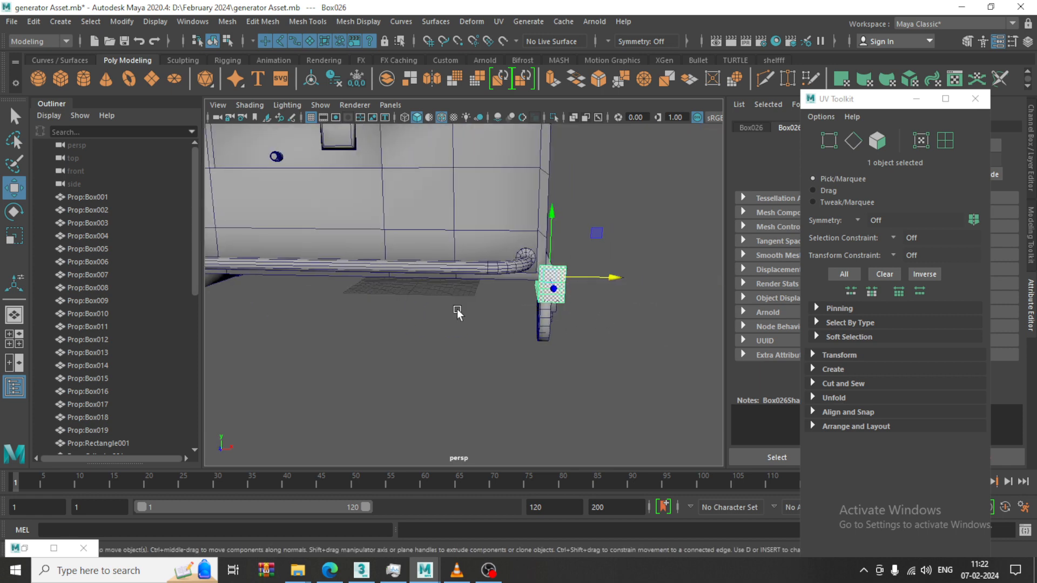
alt+drag(615, 313, 607, 296)
scroll(568, 260, up, 3)
alt+drag(568, 259, 552, 237)
Examine the copied lower rail and corner bracket above the wheel, checking the generator's underside, long sides and roof.
click(508, 226)
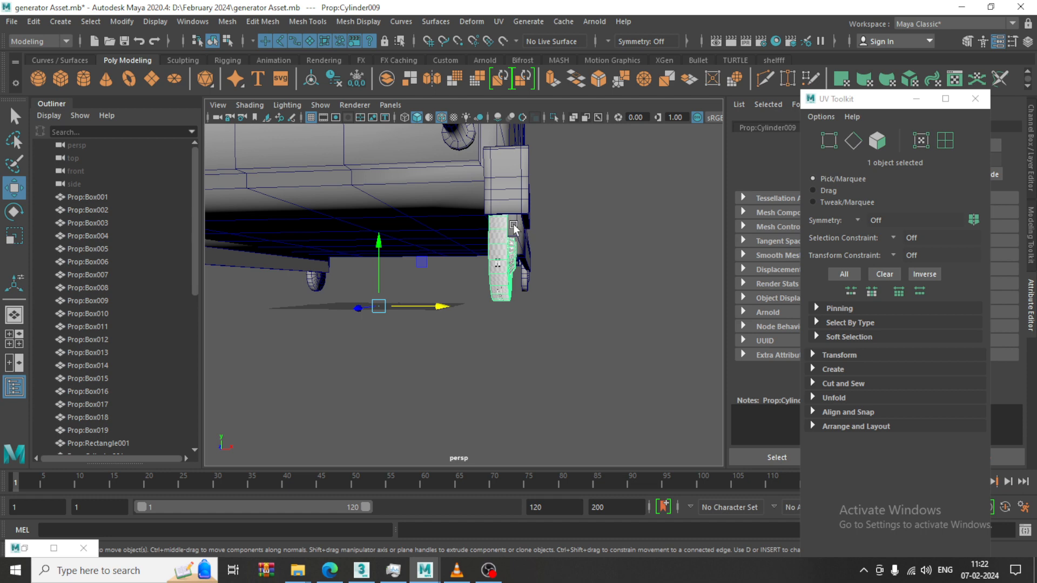
click(519, 235)
drag(705, 315, 710, 310)
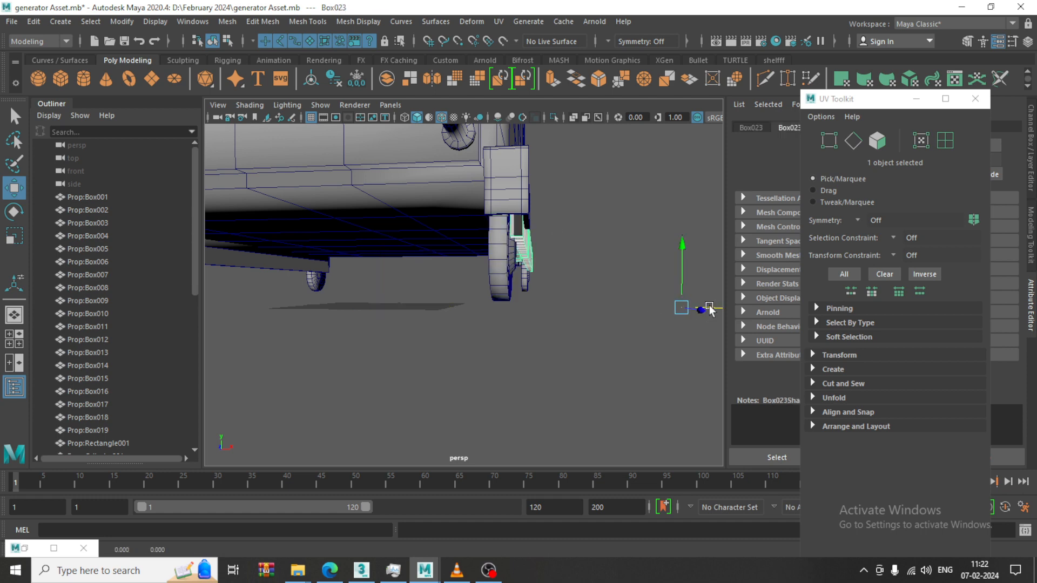
alt+drag(557, 216, 432, 297)
click(314, 340)
scroll(335, 348, down, 5)
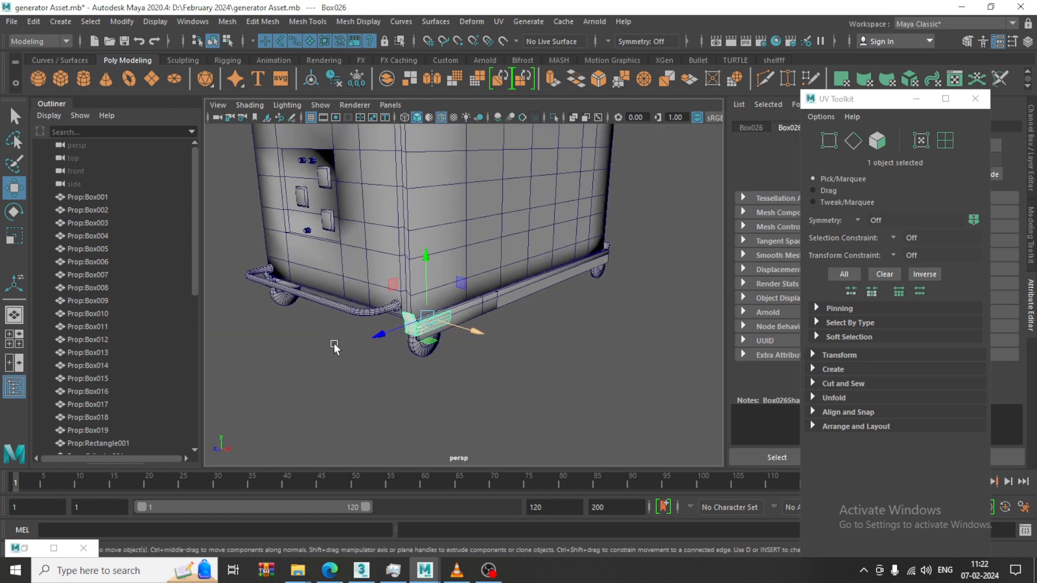
alt+drag(335, 348, 463, 345)
scroll(349, 324, down, 5)
alt+drag(350, 324, 416, 332)
scroll(524, 332, up, 2)
scroll(416, 332, up, 2)
Isolate the rounded plate Prop:Rectangle001 from the generator's roof.
click(350, 259)
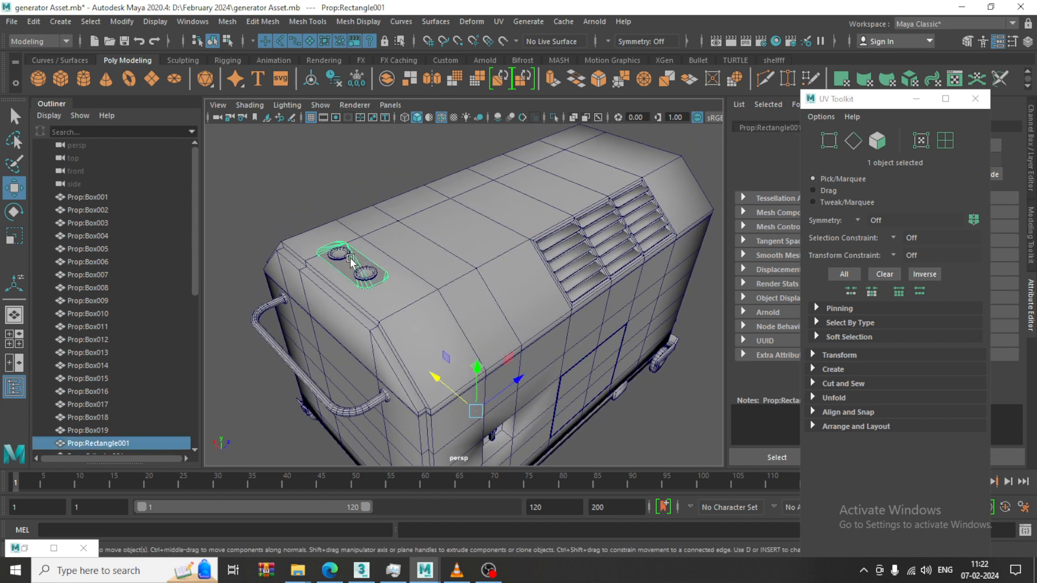
key(ctrl+1)
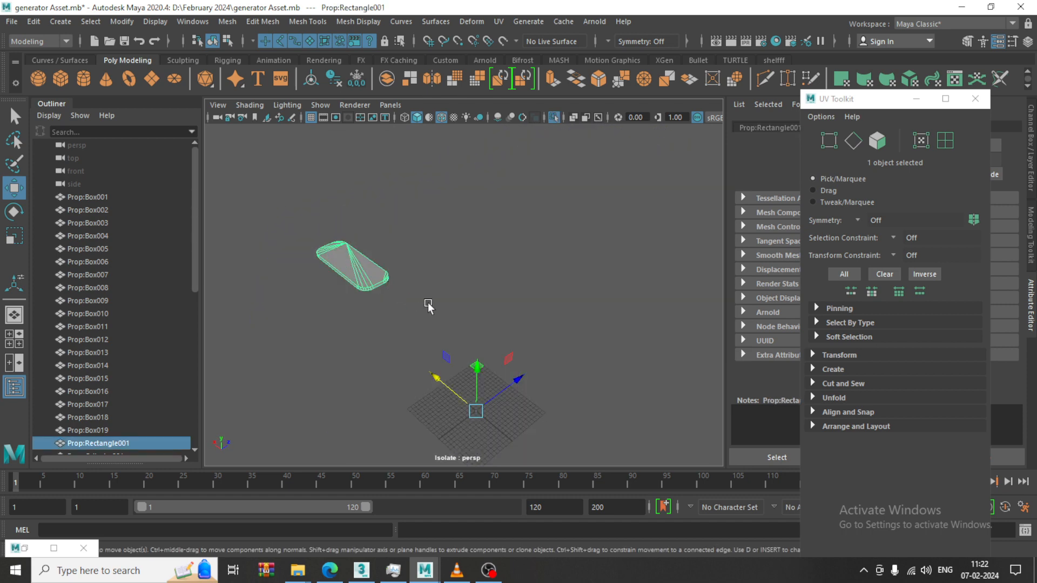
key(ctrl+1)
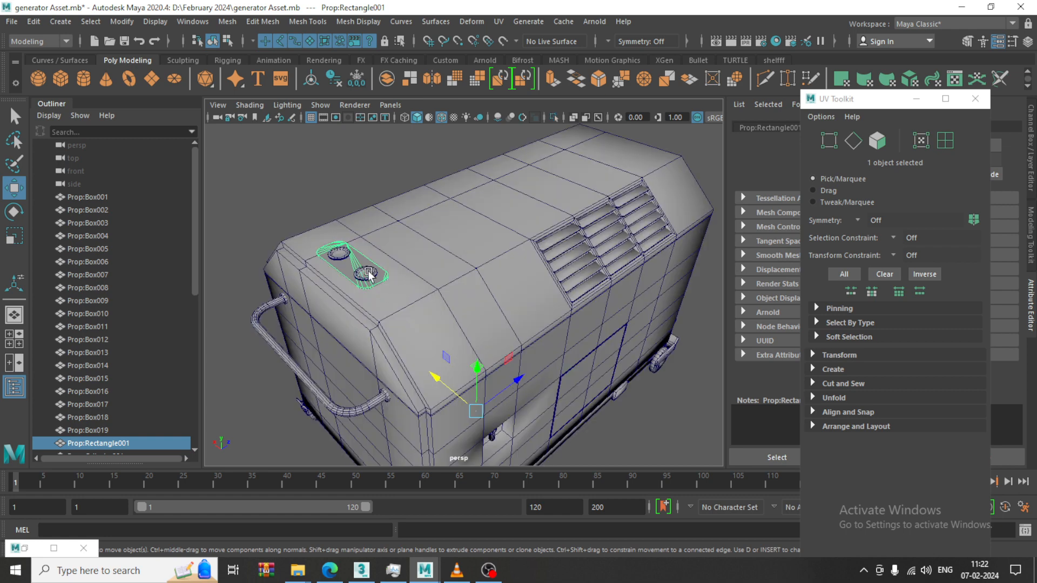
key(ctrl+1)
scroll(350, 274, up, 4)
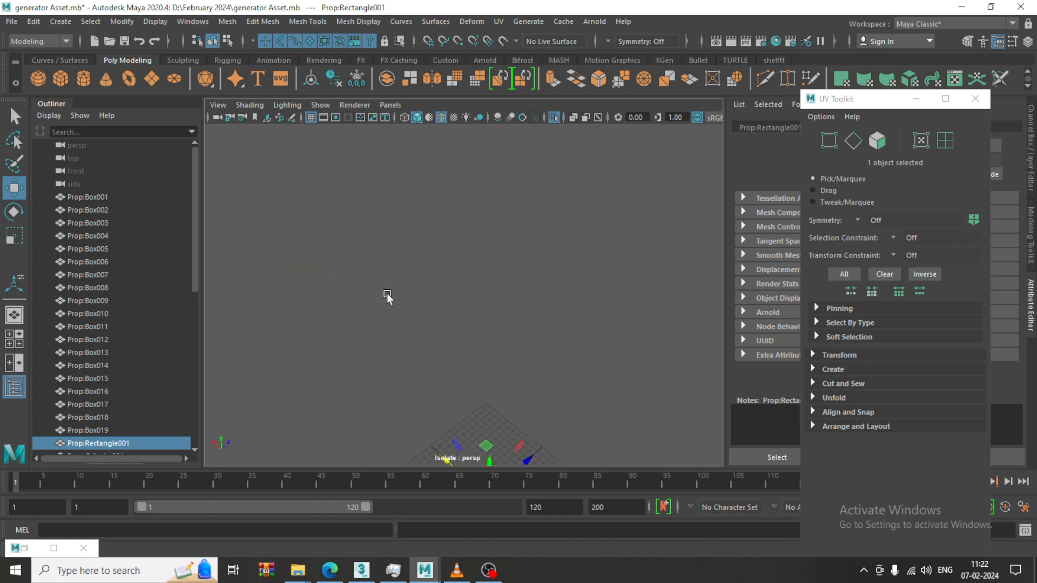
alt+drag(387, 297, 361, 307)
scroll(361, 308, down, 3)
alt+middle_drag(361, 308, 409, 305)
scroll(409, 305, up, 2)
scroll(408, 306, up, 3)
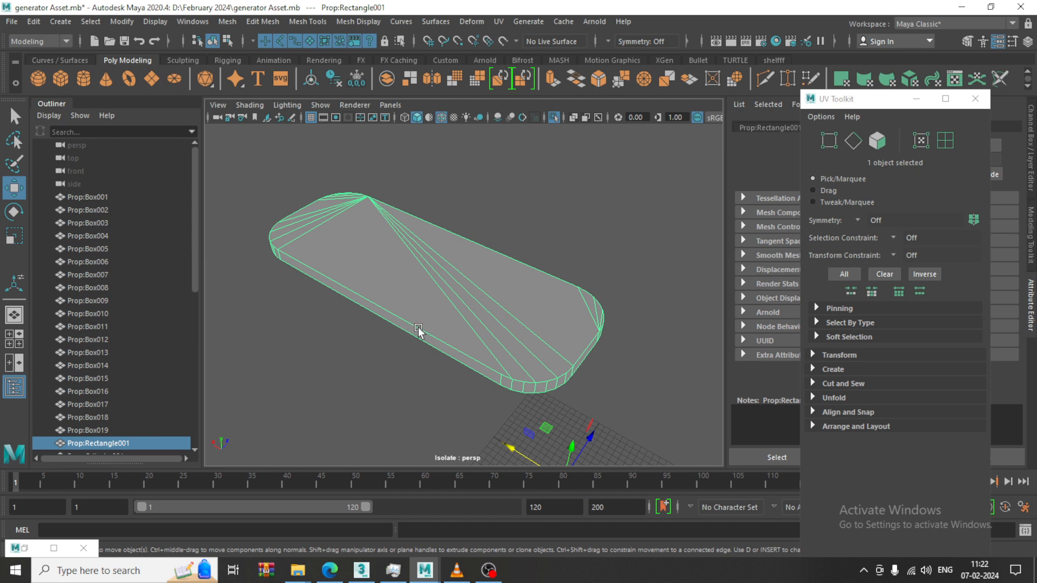
alt+drag(419, 330, 518, 297)
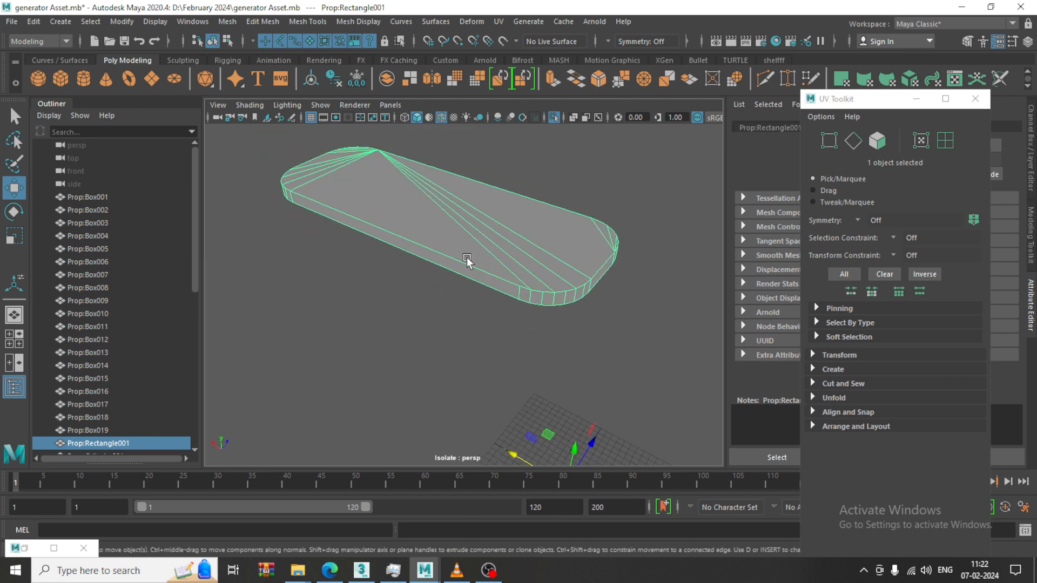
Center the rounded plate's pivot and create its UVs with automatic mapping.
click(134, 20)
click(185, 115)
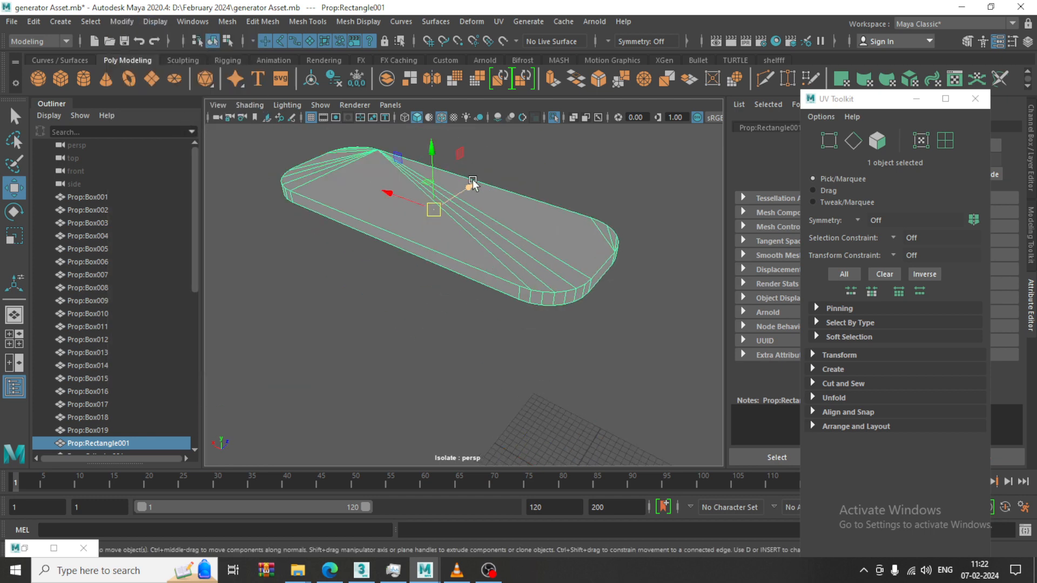
click(502, 21)
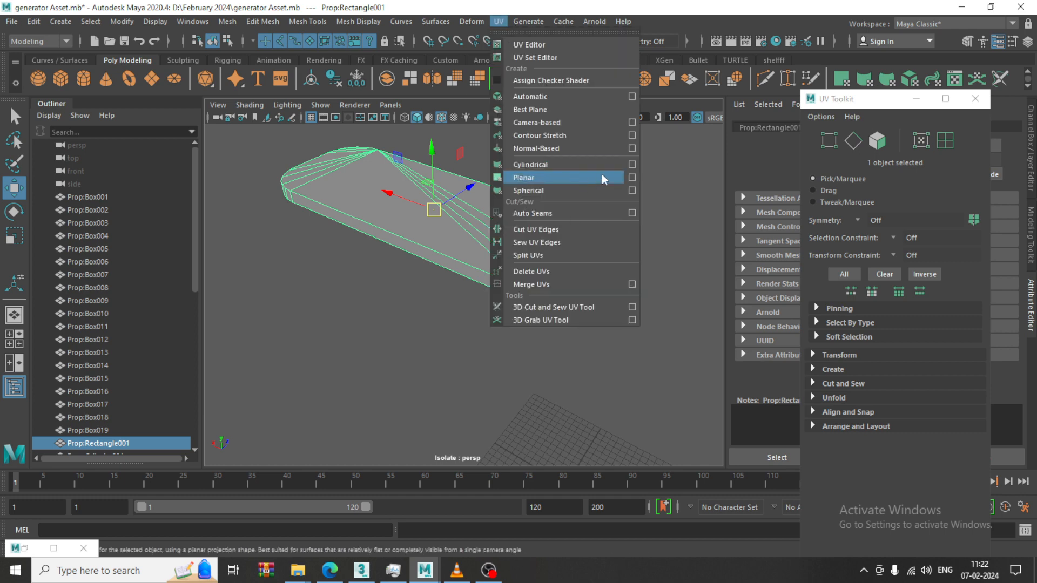
click(559, 99)
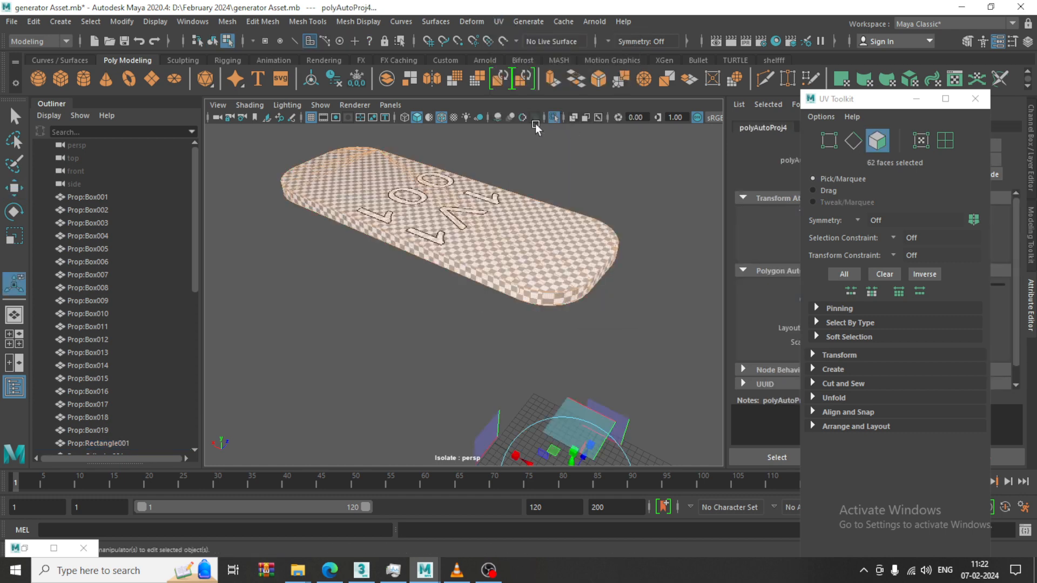
Lay out the rounded plate's UV shells in the UV Editor and turn off the checker map display.
click(499, 21)
click(520, 42)
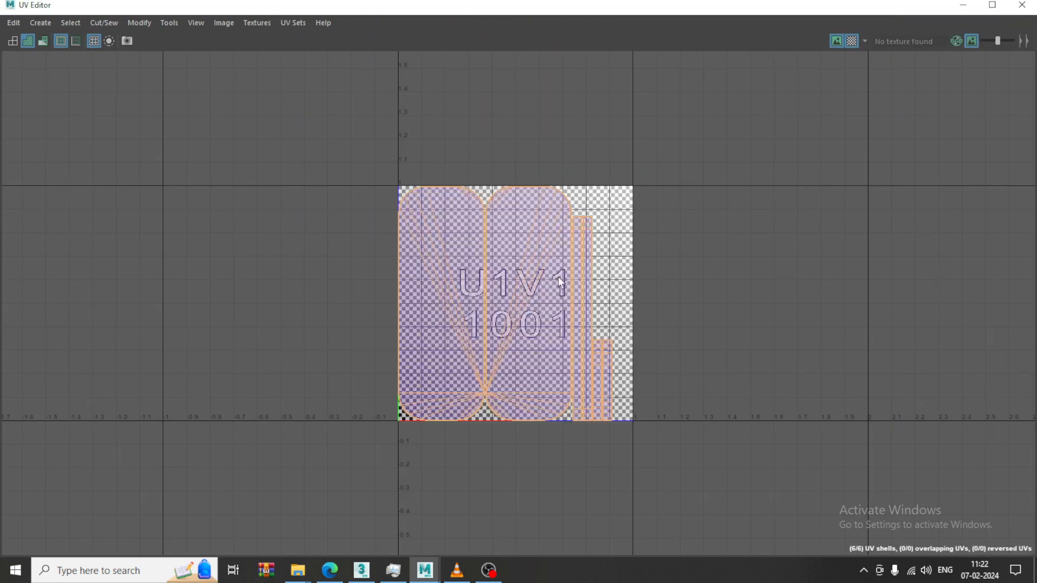
click(169, 23)
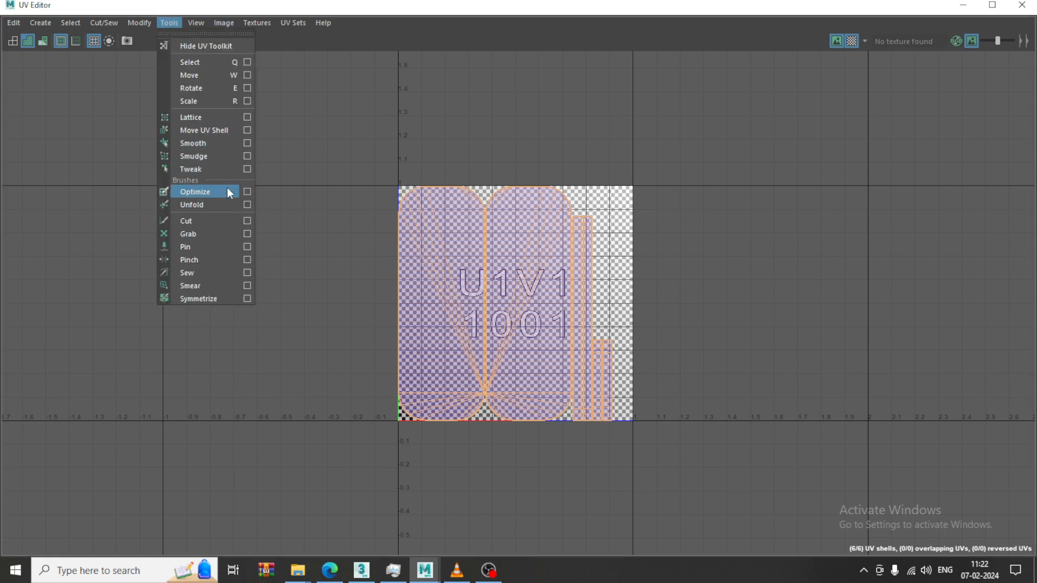
mouse_move(141, 23)
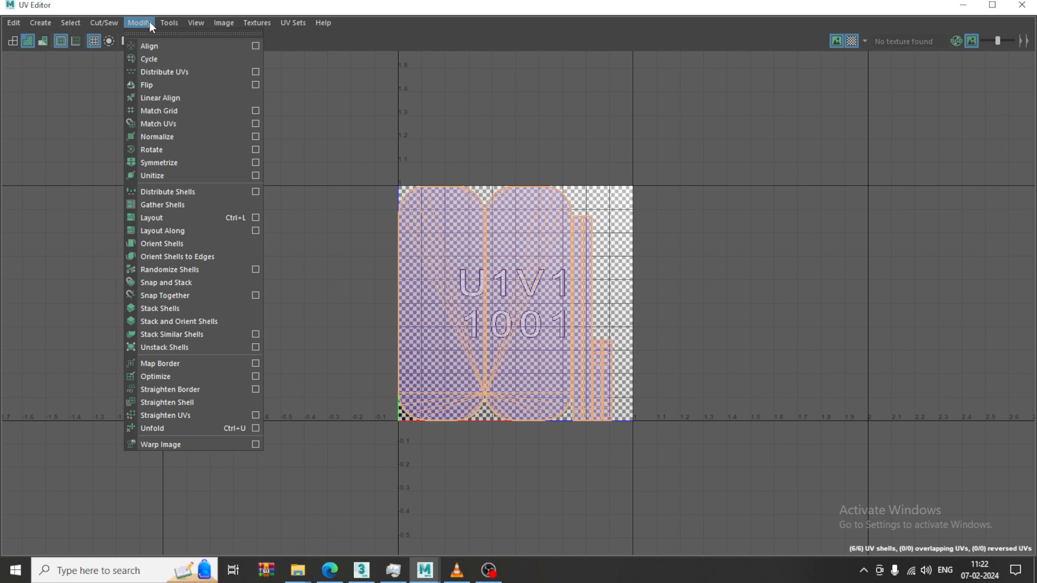
click(188, 214)
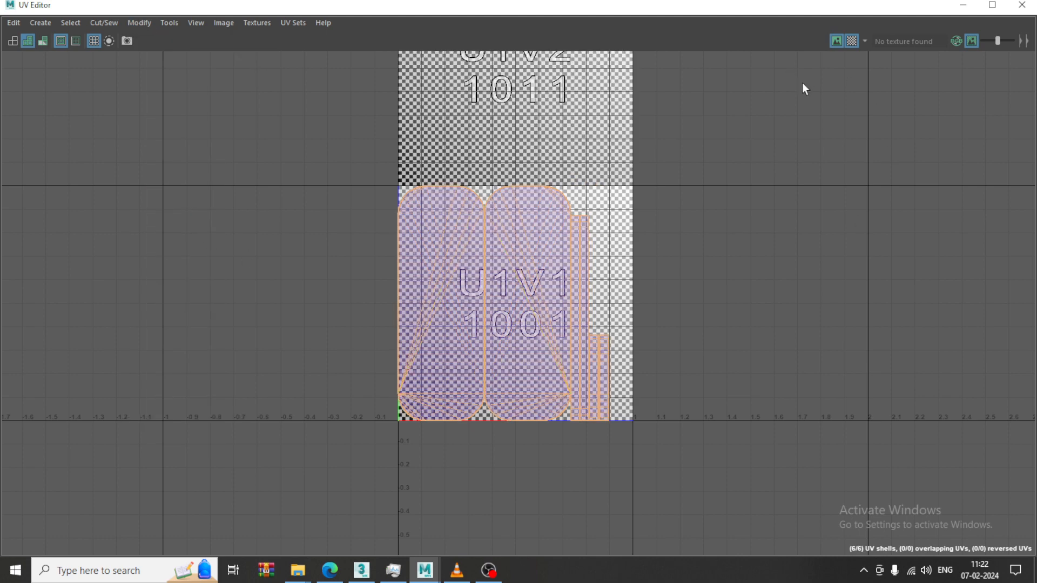
click(852, 41)
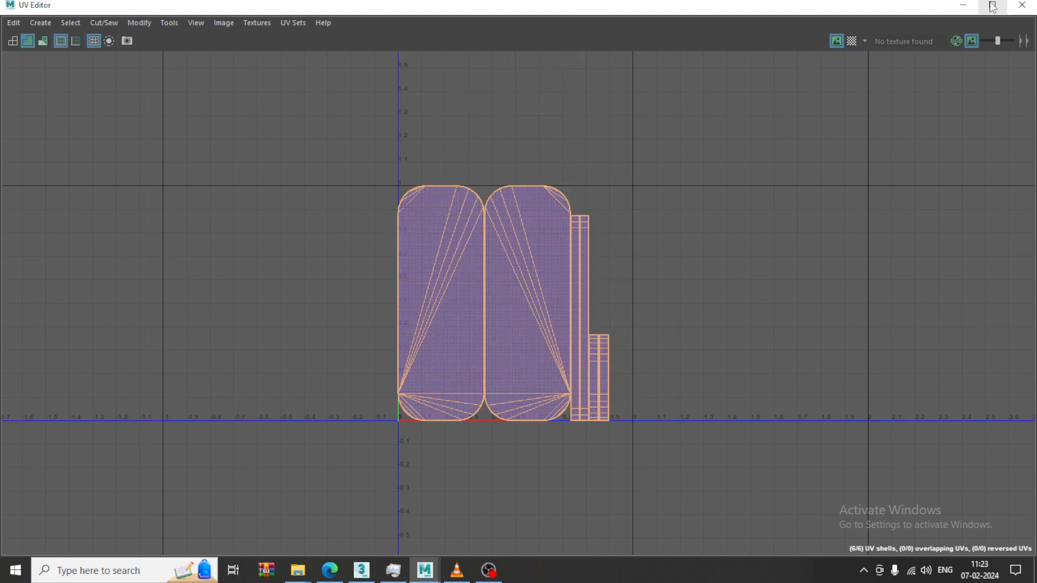
Return the plate to object selection mode, deselect it and bring the whole generator back into view.
click(963, 5)
alt+drag(473, 276, 451, 273)
key(w)
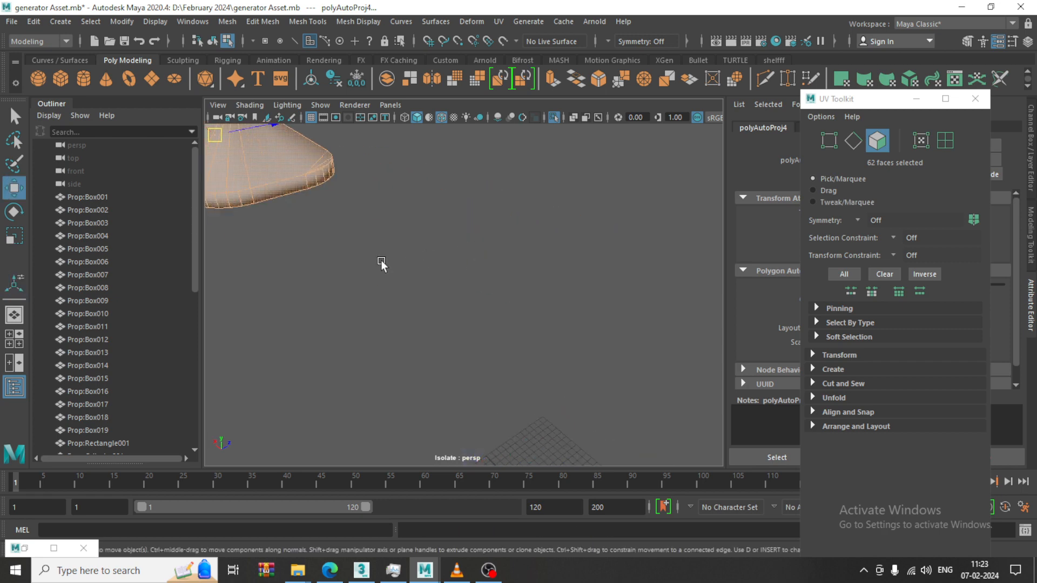
scroll(386, 267, down, 5)
right_drag(397, 277, 573, 98)
click(585, 202)
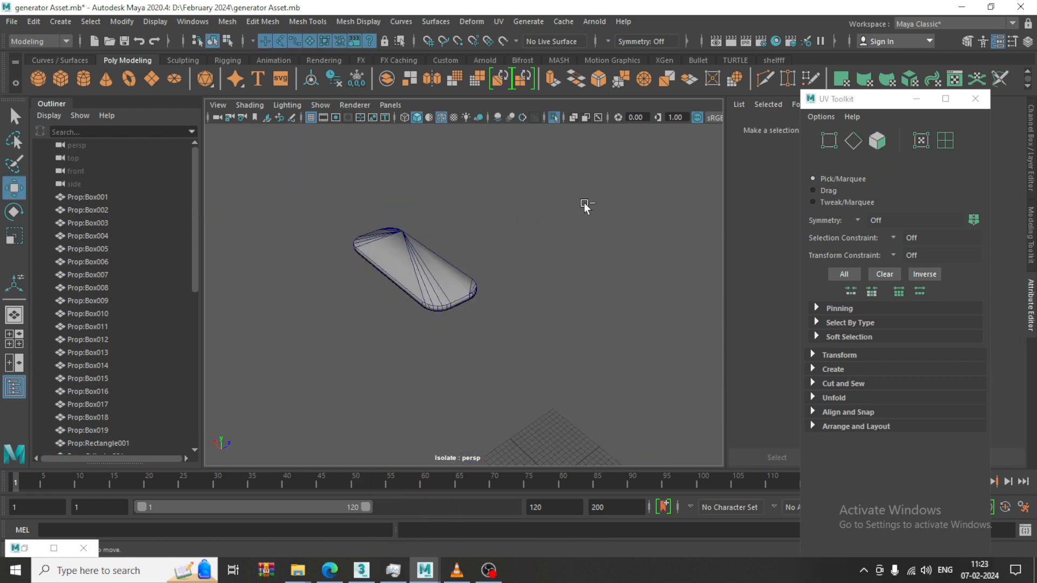
key(ctrl+1)
Isolate the round cap Prop:Cylinder002 from the roof plate and center its pivot.
click(490, 262)
click(444, 284)
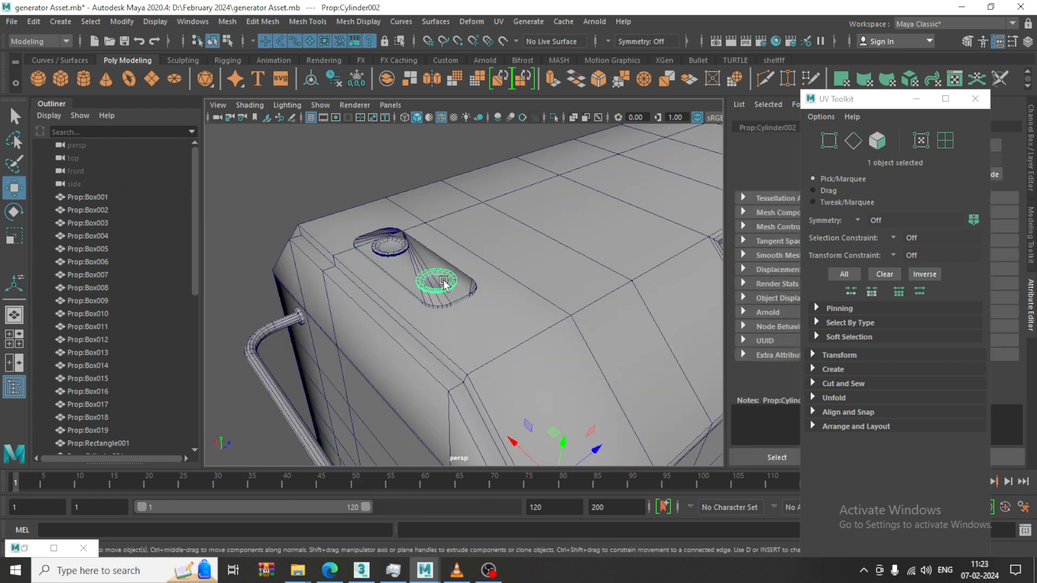
key(ctrl+1)
key(f)
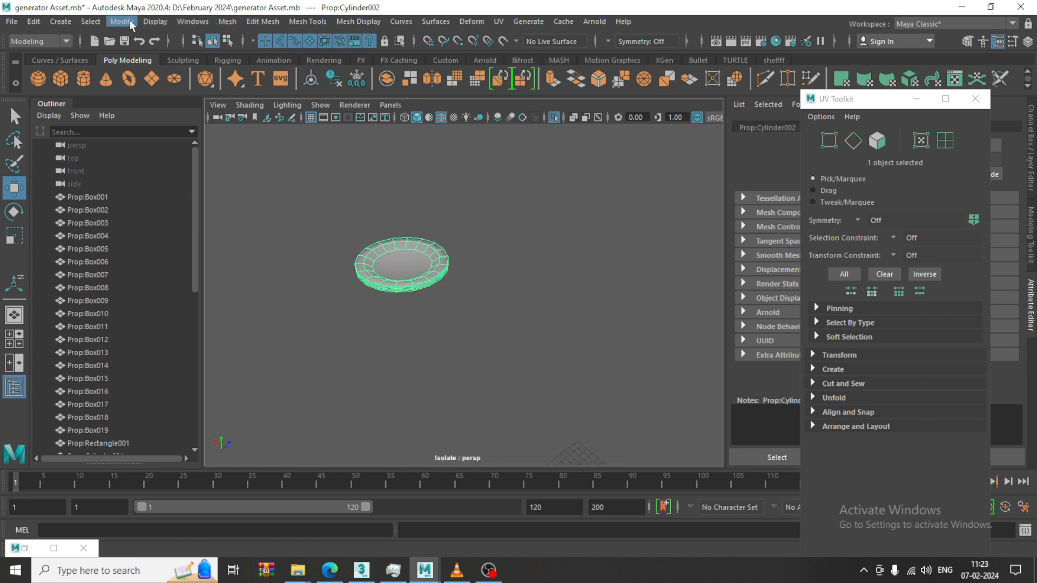
click(155, 21)
click(163, 114)
key(f)
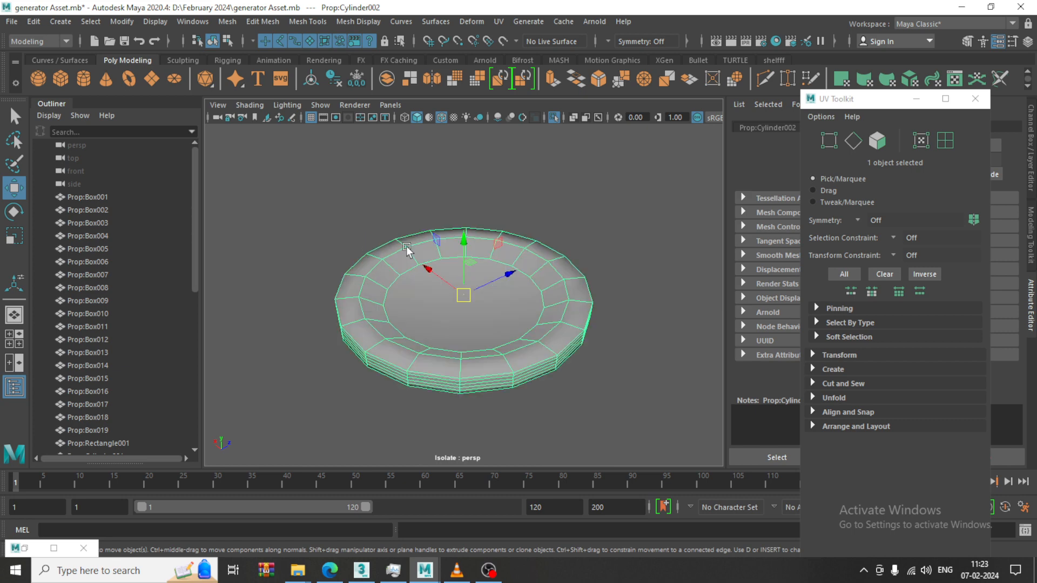
mouse_move(538, 291)
alt+mouse_down()
mouse_move(571, 249)
mouse_move(545, 302)
alt+mouse_up()
alt+drag(498, 335, 465, 320)
right_drag(437, 213, 439, 277)
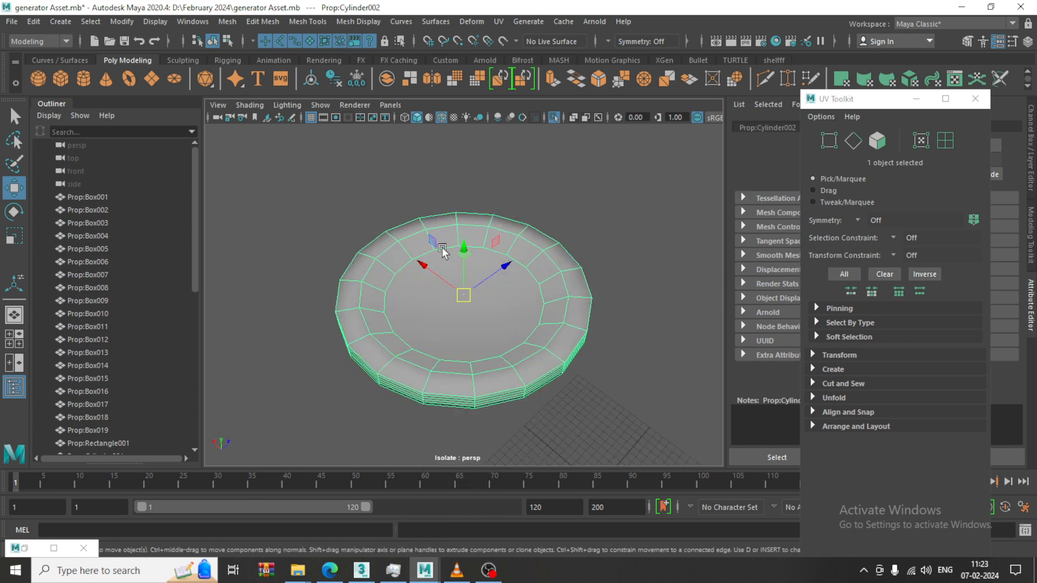
right_drag(437, 212, 440, 241)
click(451, 252)
alt+drag(484, 299, 475, 350)
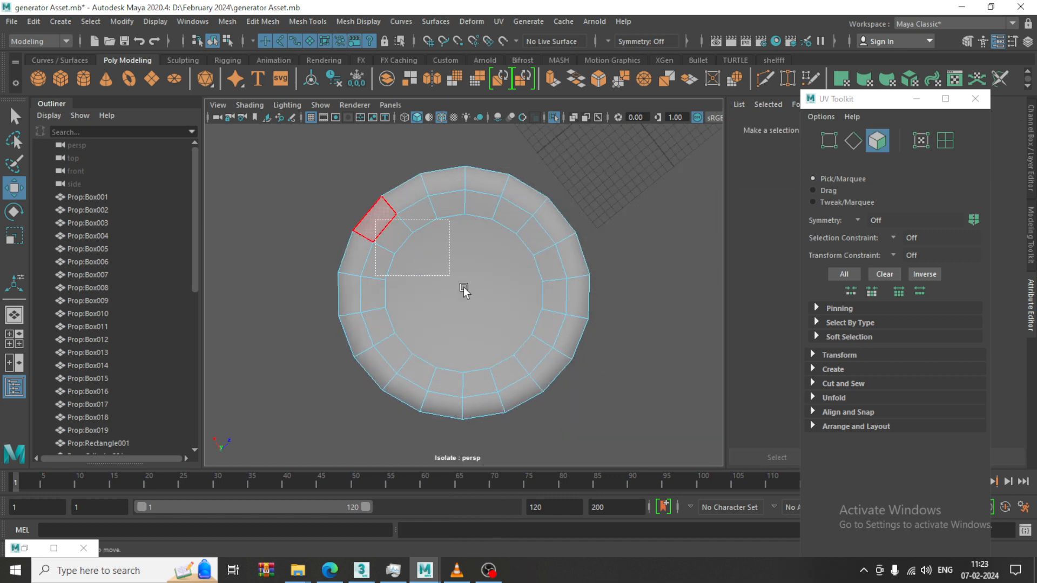
drag(463, 292, 650, 297)
right_drag(504, 283, 643, 116)
click(621, 205)
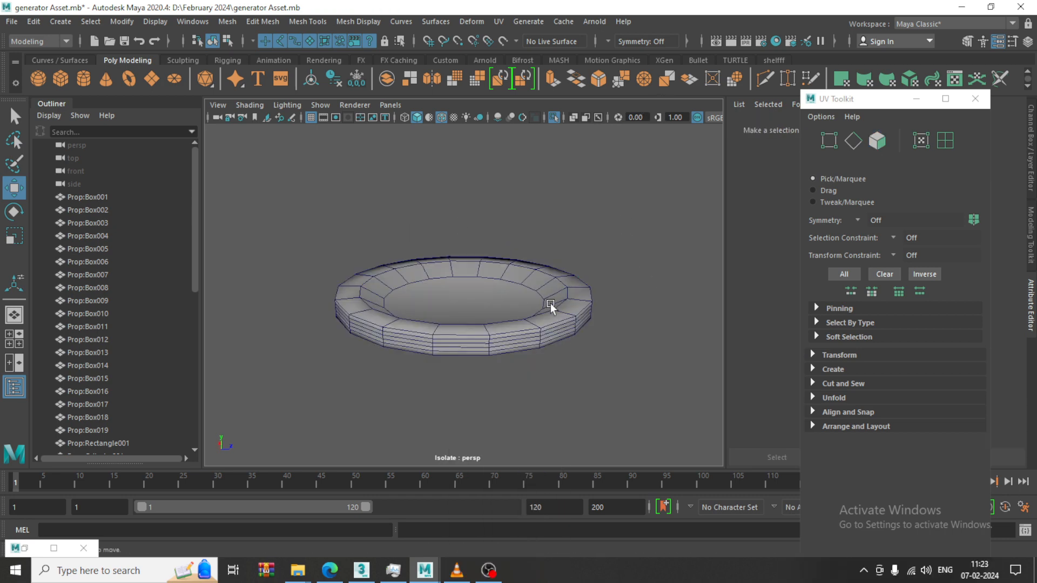
Apply a cylindrical UV projection to the whole round cap and extend the projection's sweep fully around it.
click(469, 312)
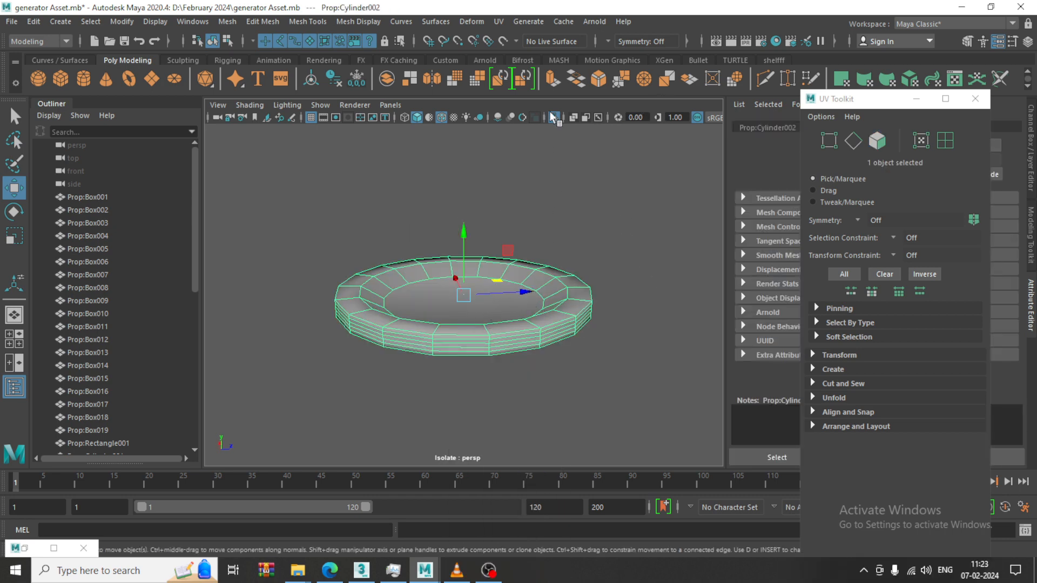
click(498, 23)
click(569, 165)
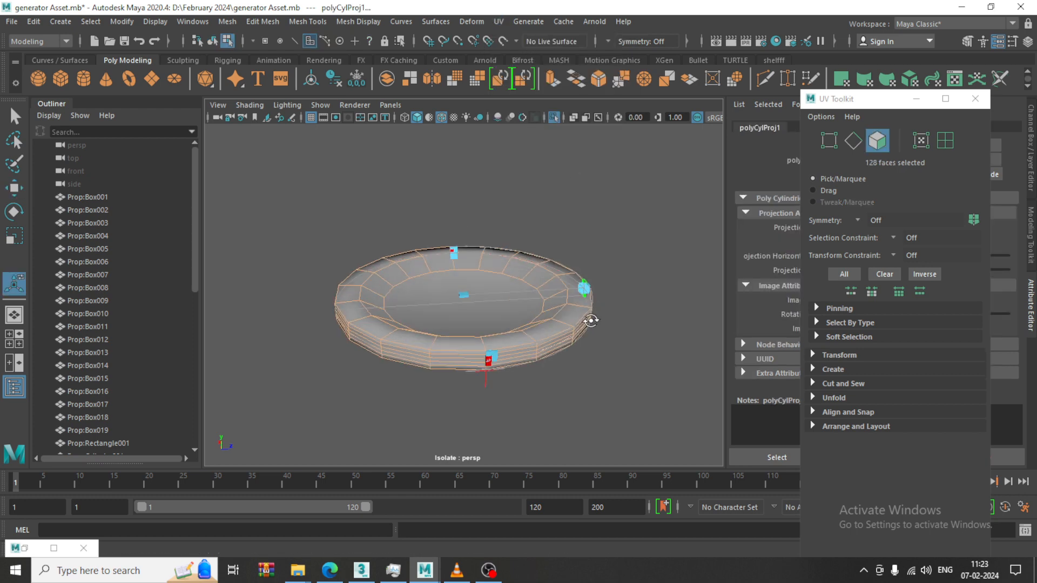
alt+drag(591, 320, 576, 338)
drag(589, 295, 547, 227)
key(ctrl+z)
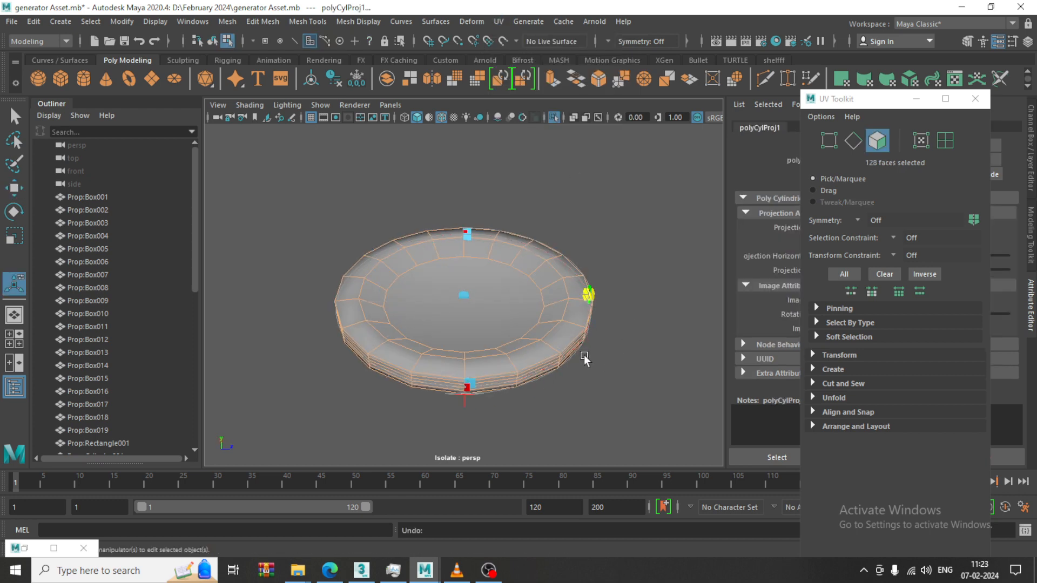
drag(462, 389, 296, 279)
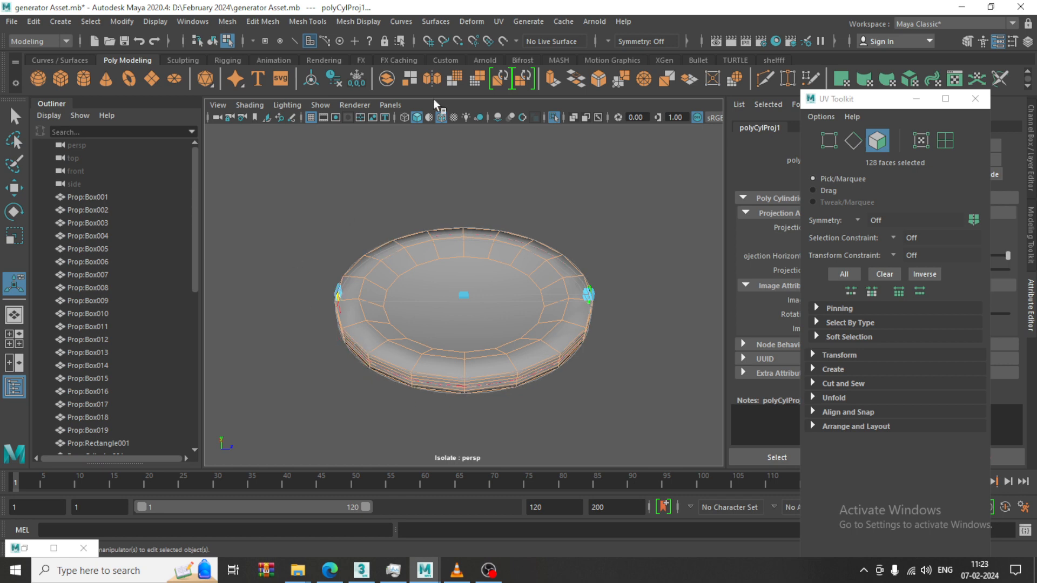
Try to unfold the round cap's cylindrical UVs in the UV Editor.
click(495, 22)
click(526, 43)
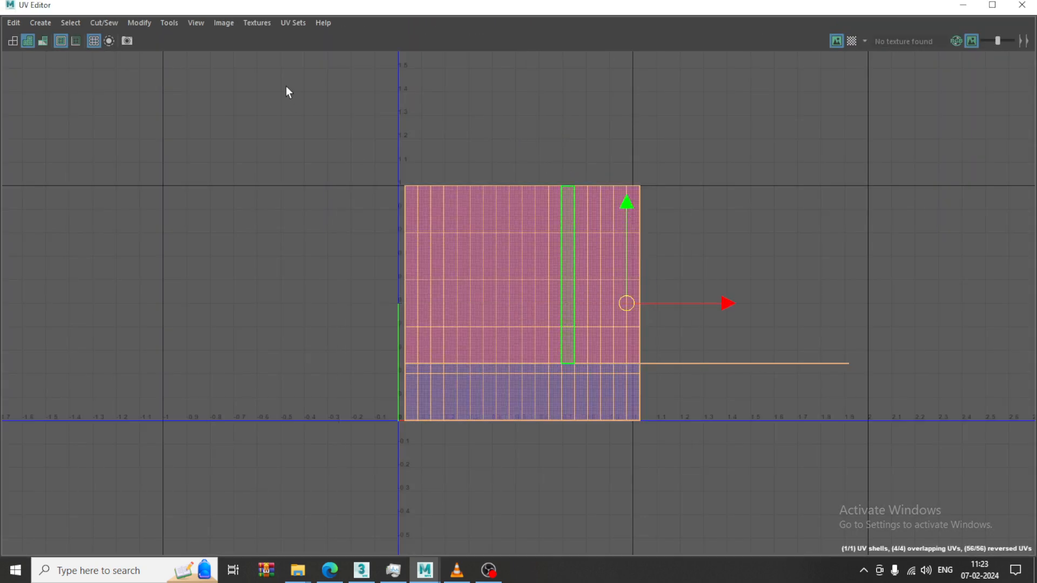
click(139, 23)
click(188, 429)
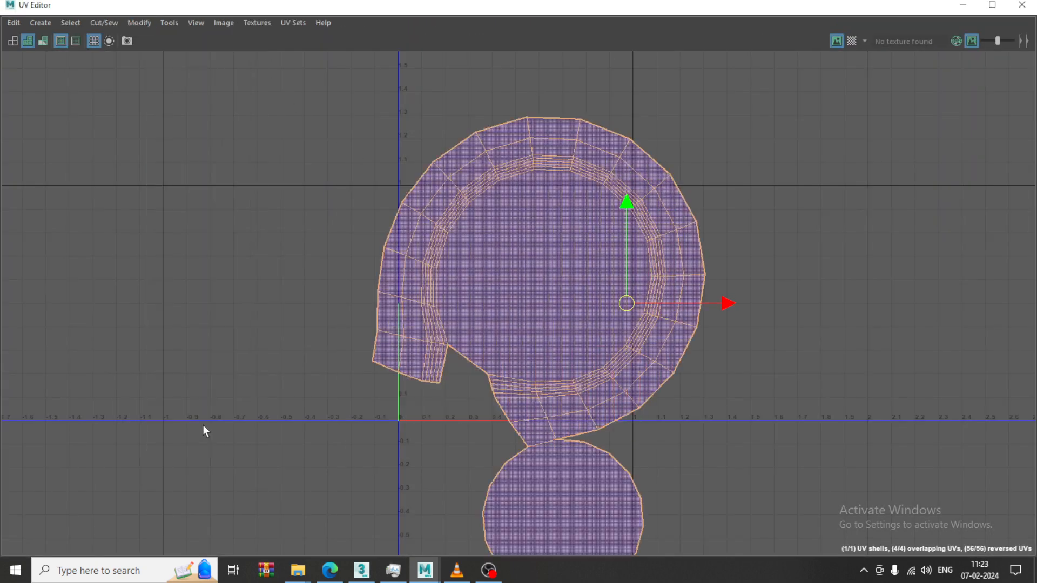
scroll(650, 304, down, 3)
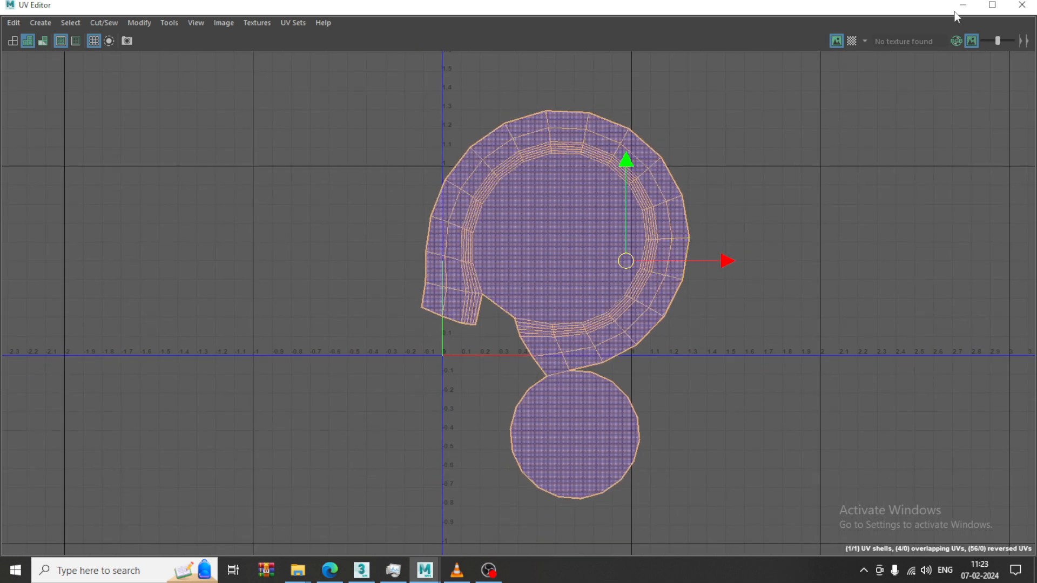
key(ctrl+z)
click(963, 5)
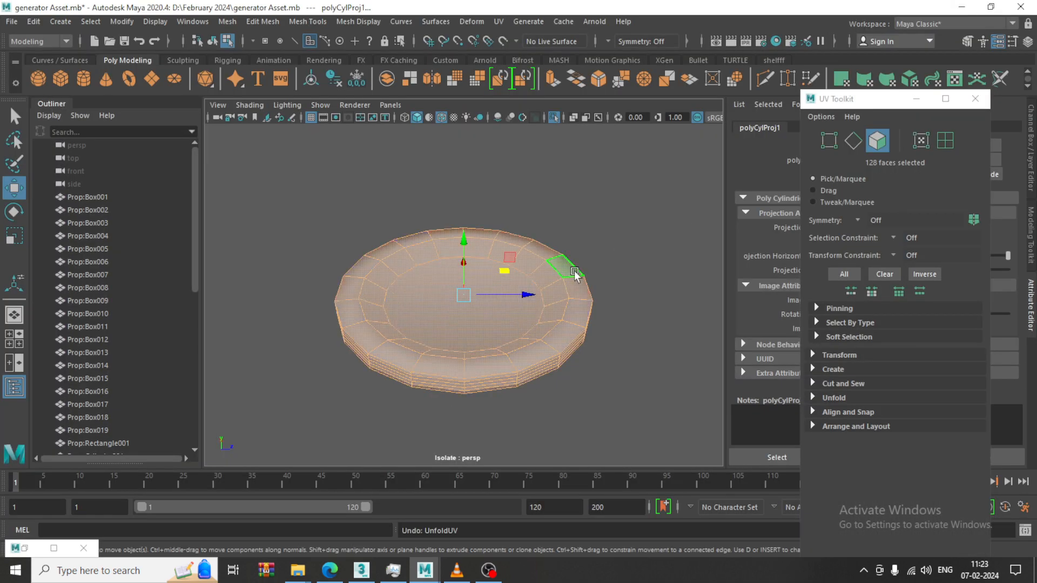
Cut the round cap's UVs along one vertical run of five edges down its outer rim.
click(632, 238)
right_drag(527, 301, 535, 186)
scroll(554, 399, up, 3)
alt+drag(555, 401, 550, 341)
scroll(546, 363, up, 3)
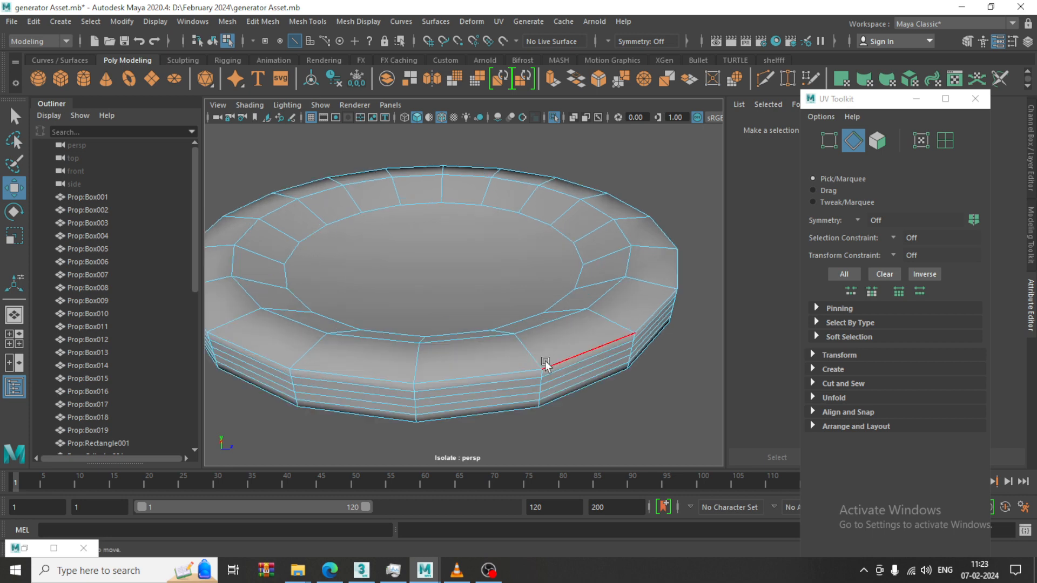
scroll(556, 387, up, 3)
click(595, 427)
scroll(583, 395, up, 2)
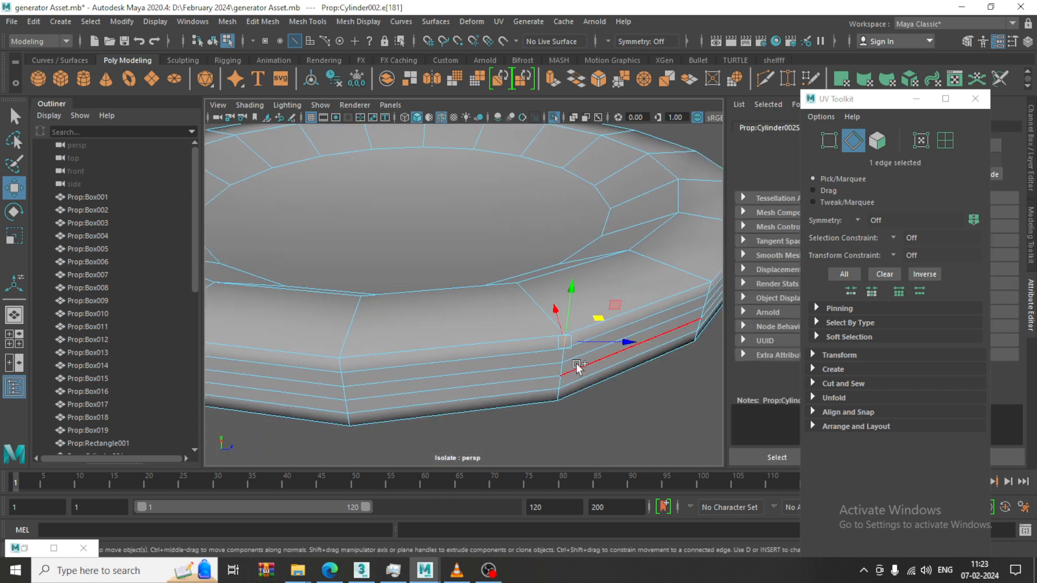
shift+click(561, 357)
shift+click(561, 370)
shift+click(560, 383)
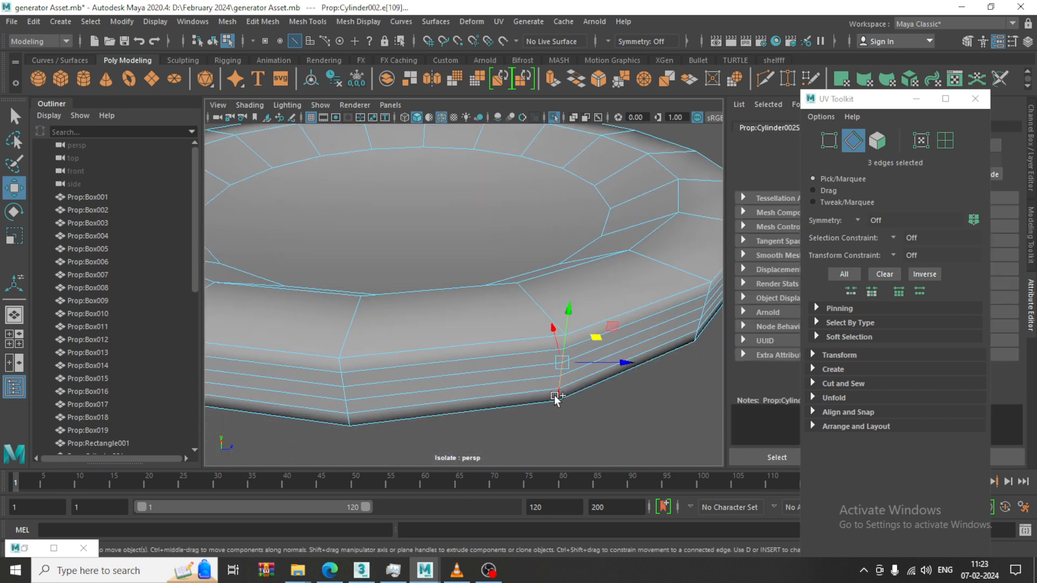
shift+click(558, 397)
click(499, 21)
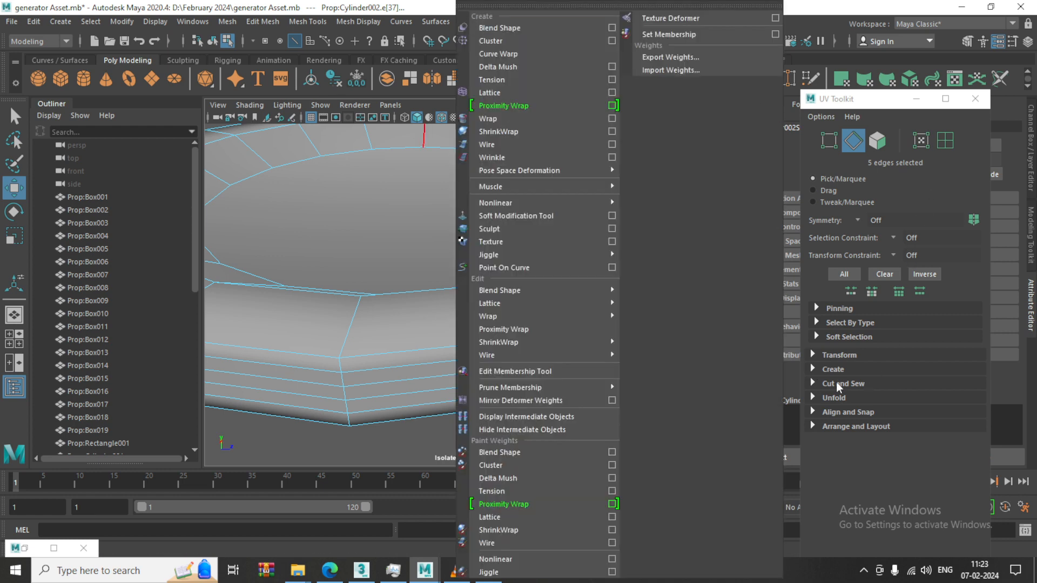
click(836, 383)
key(a)
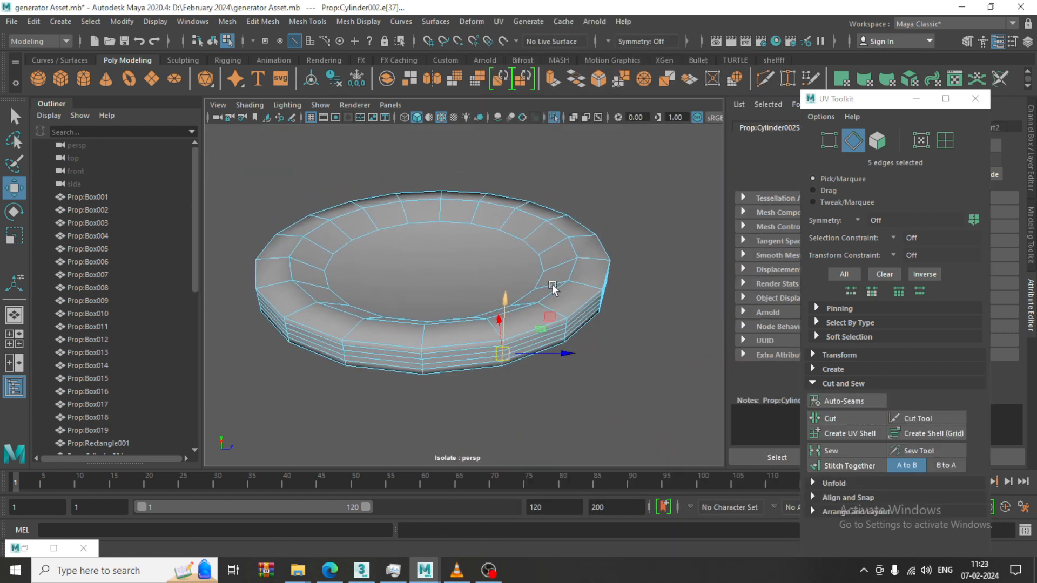
Try again to unfold the cap's UV shell in the UV Editor after cutting the rim edges.
click(497, 21)
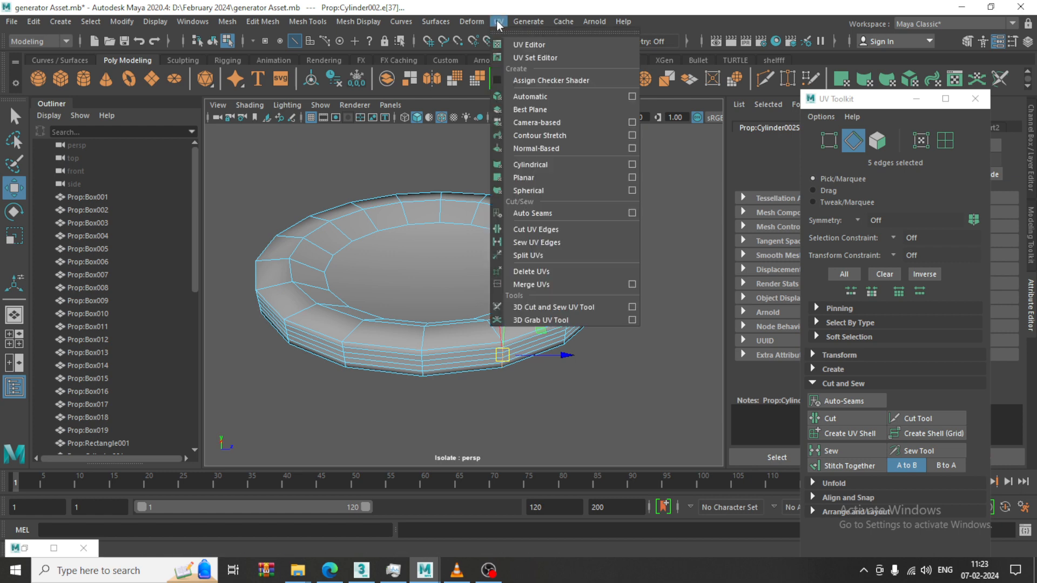
click(537, 40)
right_drag(614, 238, 477, 174)
click(563, 234)
click(147, 23)
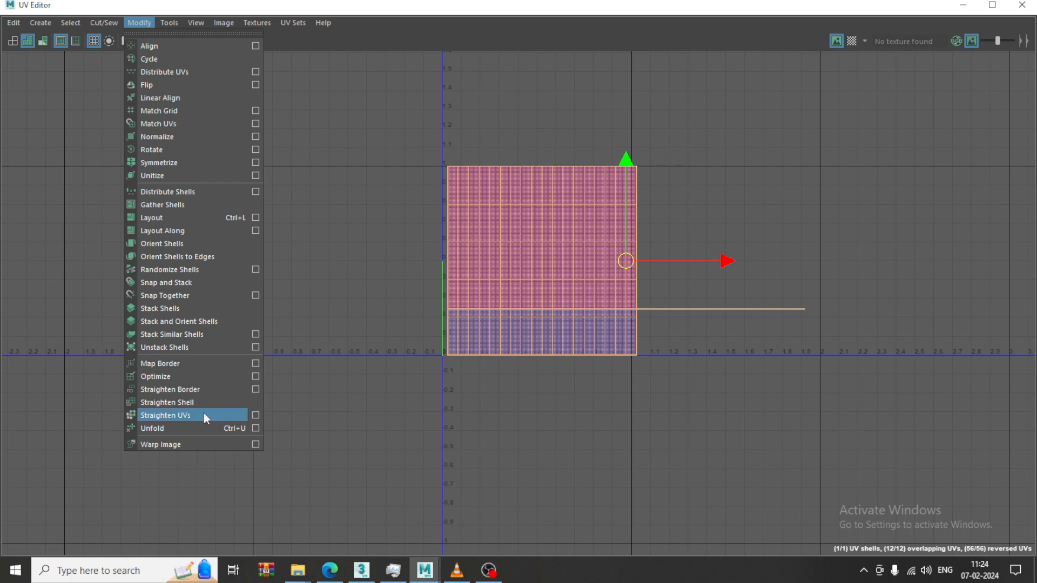
click(198, 430)
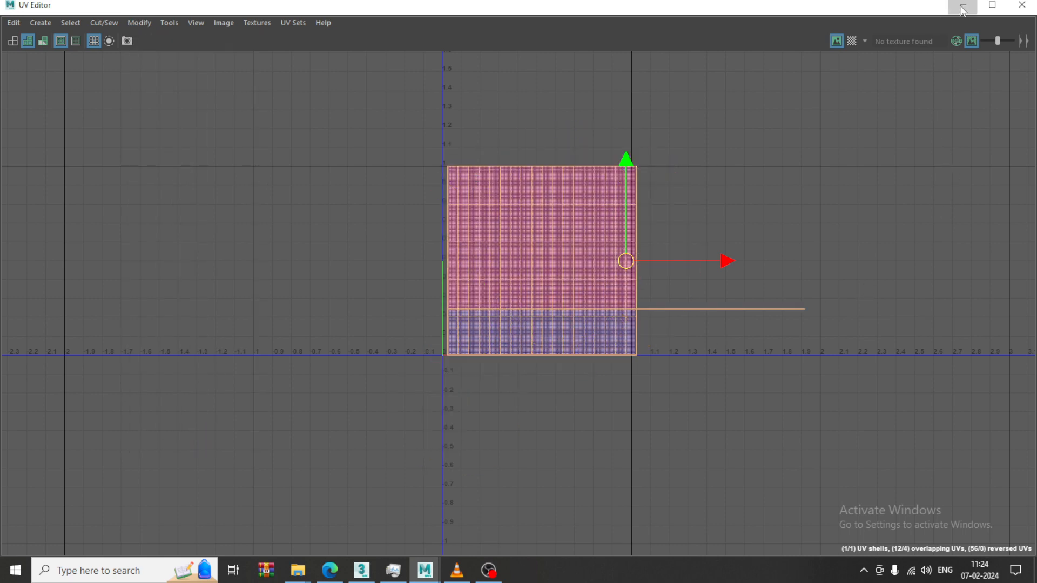
click(963, 5)
Select the inner ring of faces on the cap's top together with the large central face.
right_drag(357, 213, 357, 248)
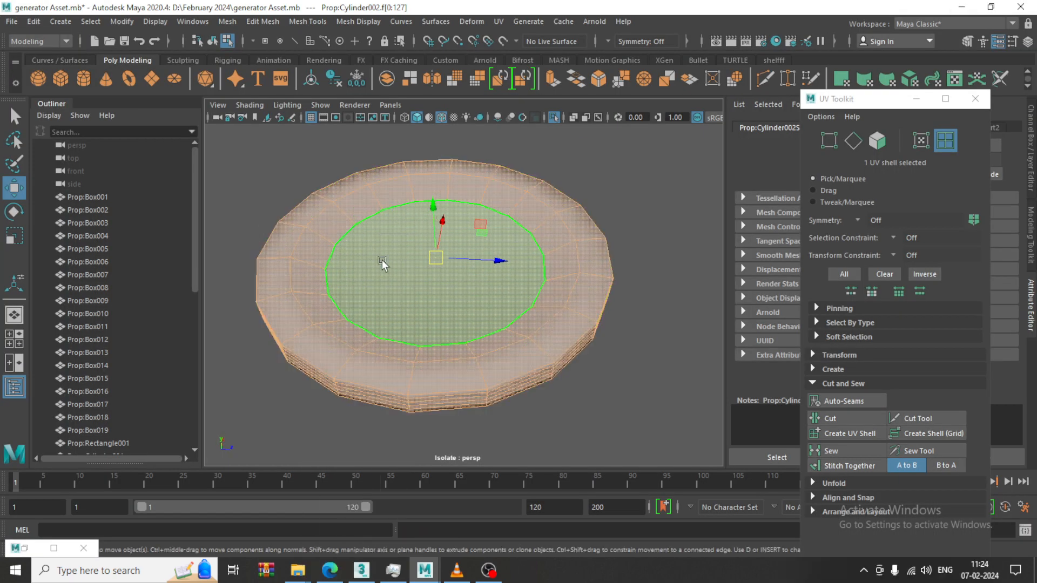
alt+drag(470, 259, 452, 294)
right_drag(340, 172, 341, 145)
click(322, 175)
double_click(321, 174)
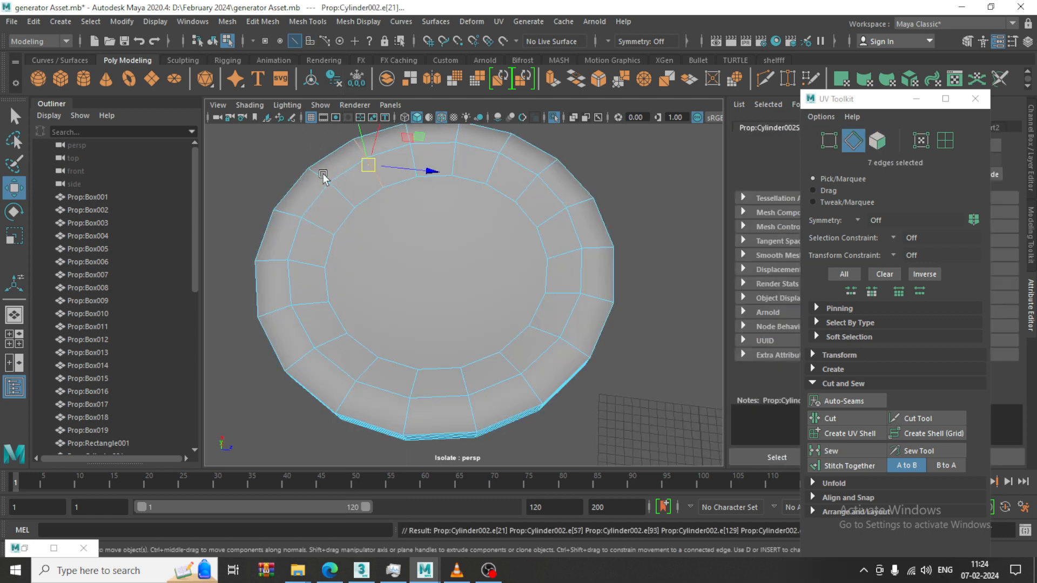
shift+click(342, 197)
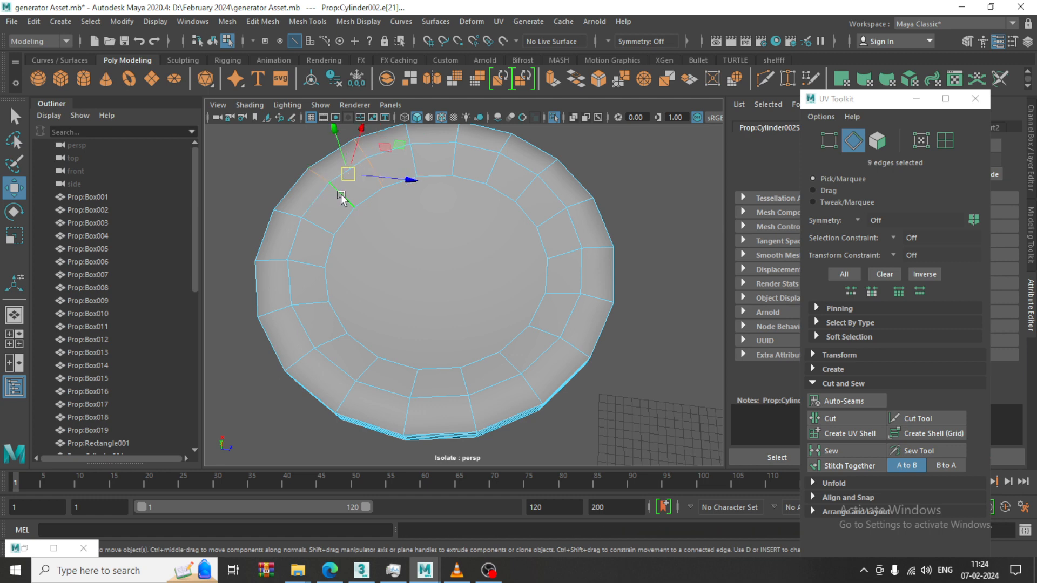
double_click(343, 198)
shift+double_click(342, 198)
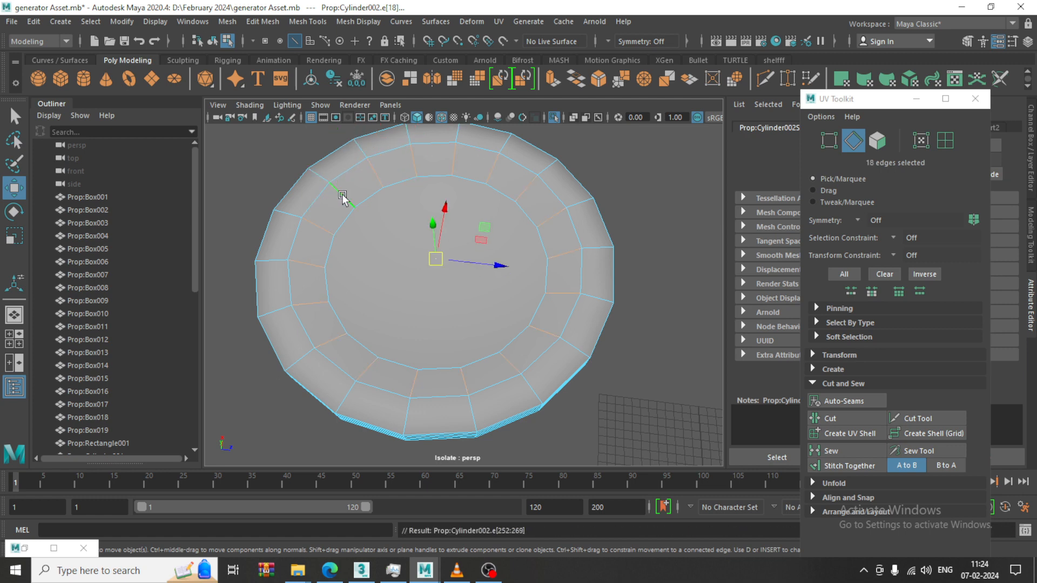
shift+click(505, 145)
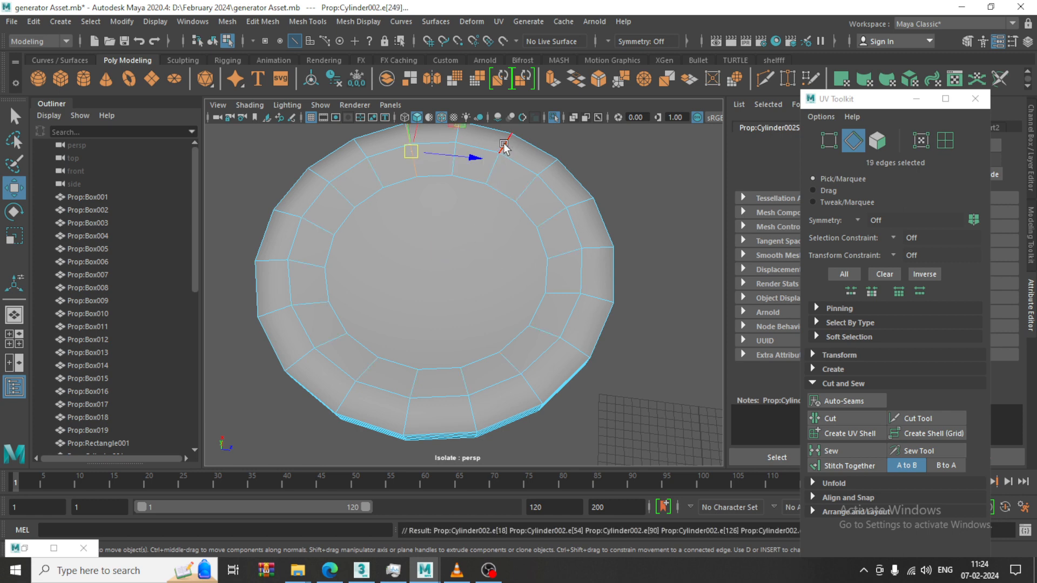
key(ctrl+z)
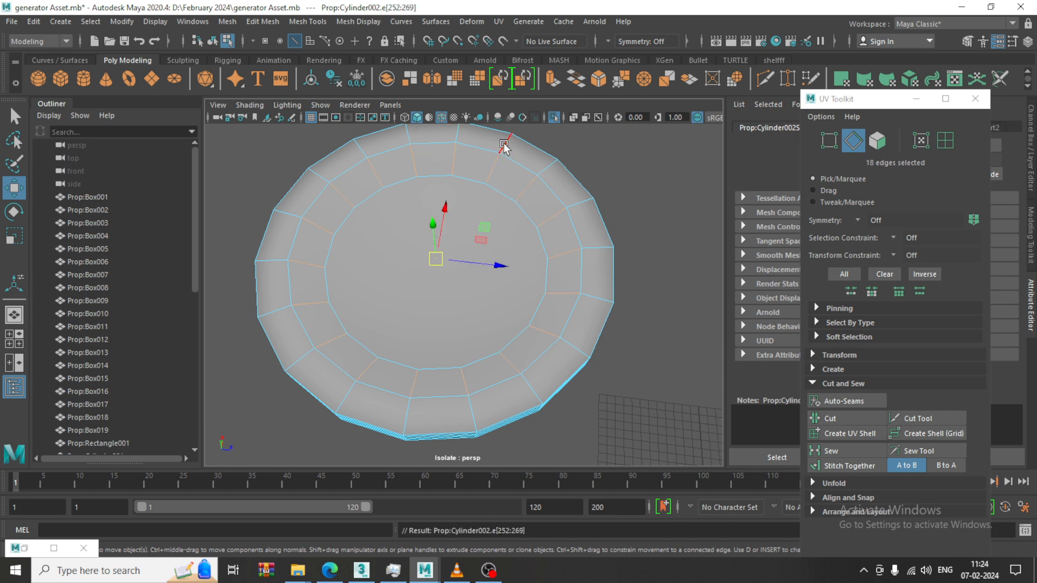
ctrl+right_click(442, 185)
ctrl+right_drag(442, 185, 435, 250)
shift+click(370, 240)
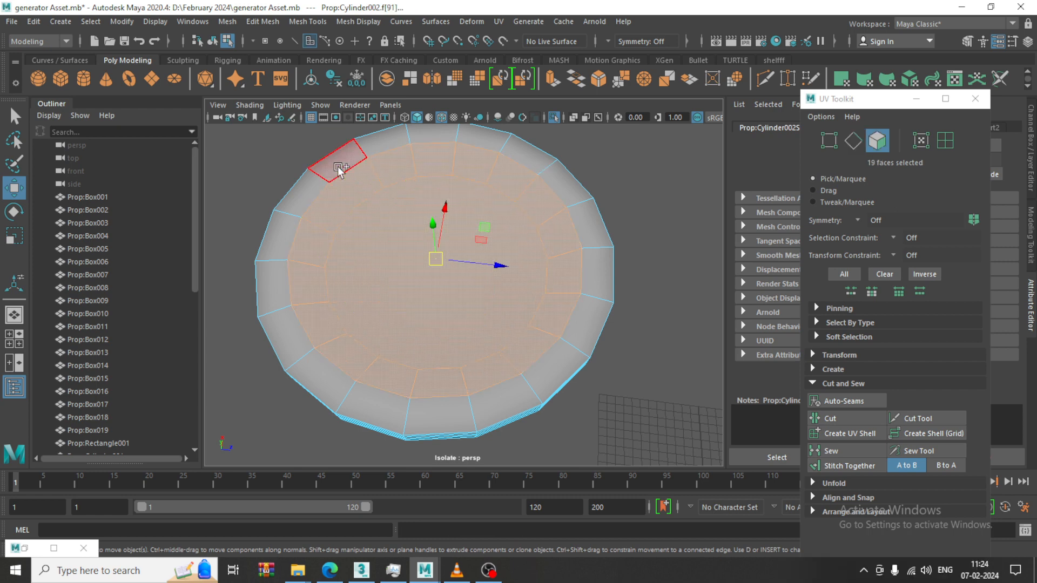
Add every face of the outer ring on the cap's top to the face selection.
shift+click(341, 166)
shift+click(388, 144)
shift+click(442, 131)
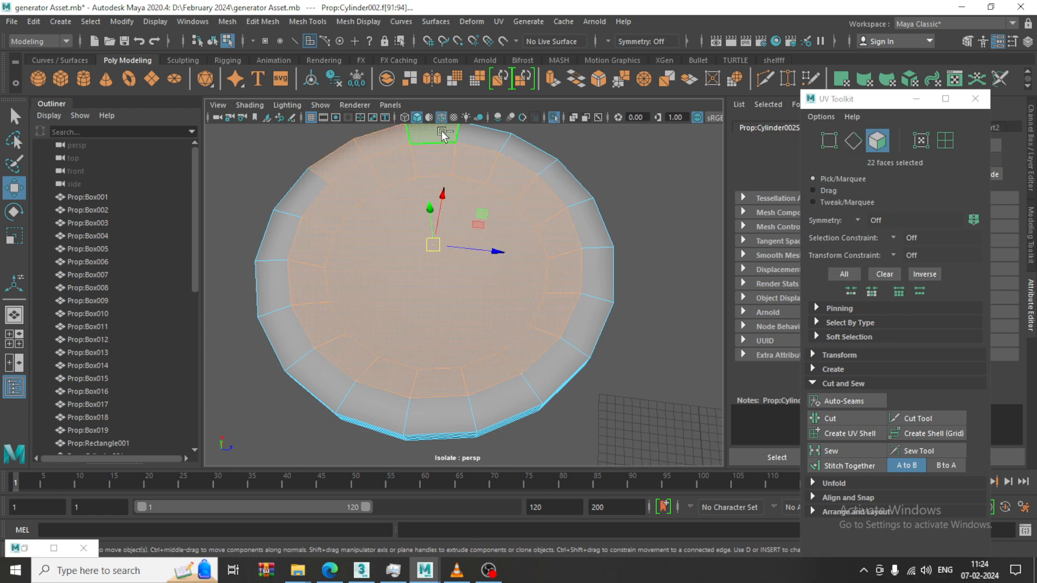
shift+click(486, 135)
shift+click(532, 154)
shift+click(567, 186)
shift+click(596, 225)
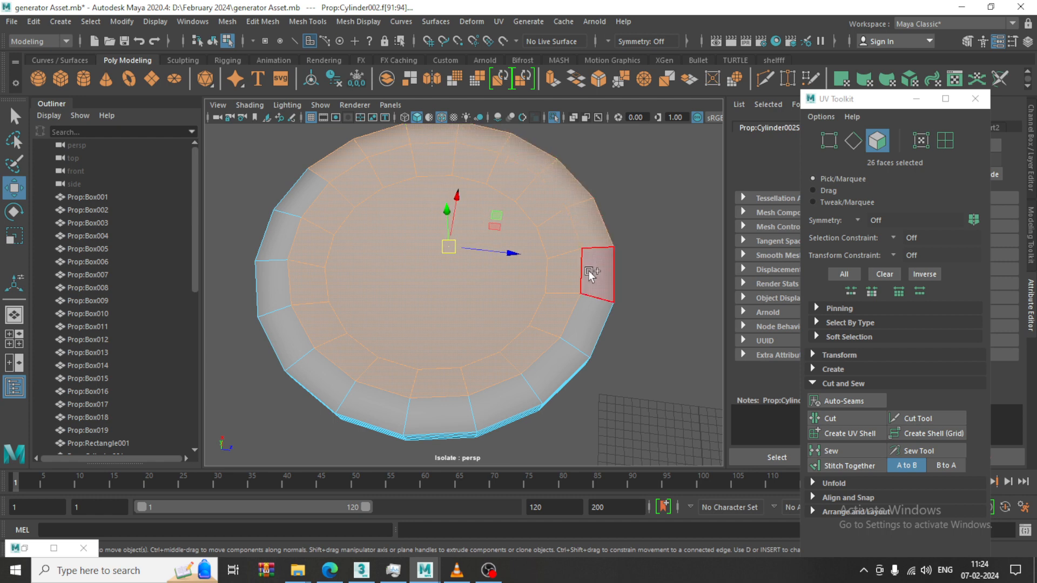
shift+click(590, 274)
shift+click(588, 330)
shift+click(562, 378)
shift+click(505, 411)
shift+click(440, 417)
shift+click(375, 408)
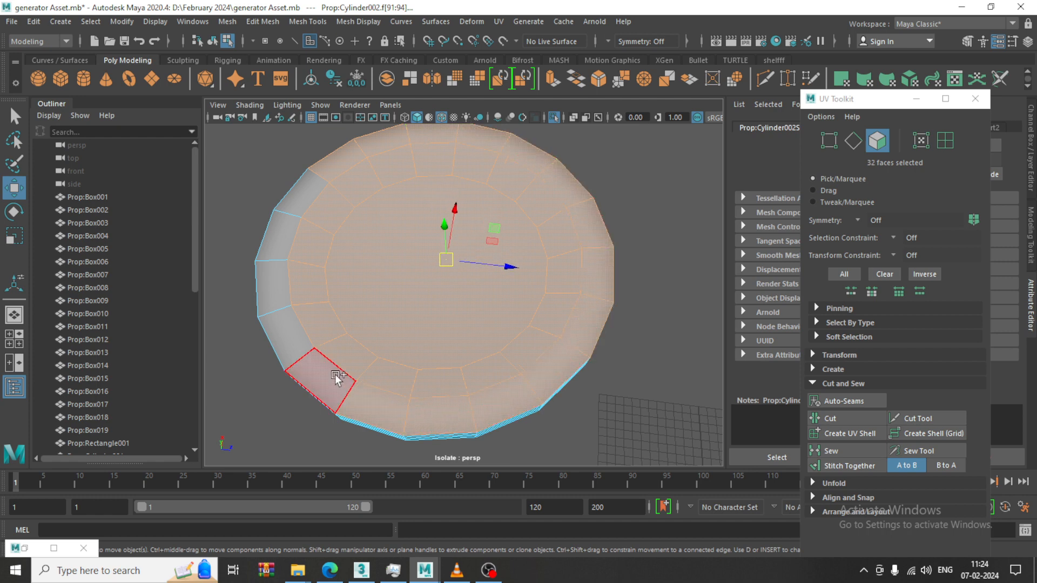
shift+click(332, 377)
shift+click(282, 339)
shift+click(268, 278)
shift+click(278, 233)
shift+click(303, 196)
Apply a planar UV projection from the Y axis, fitted to the bounding box, to the selected top faces.
alt+drag(601, 306, 625, 274)
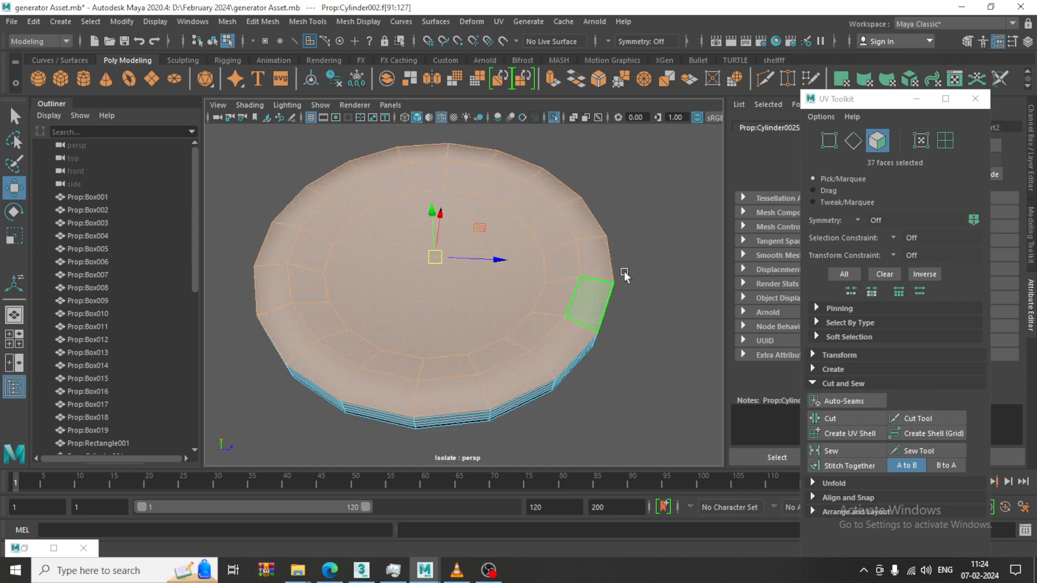
click(500, 22)
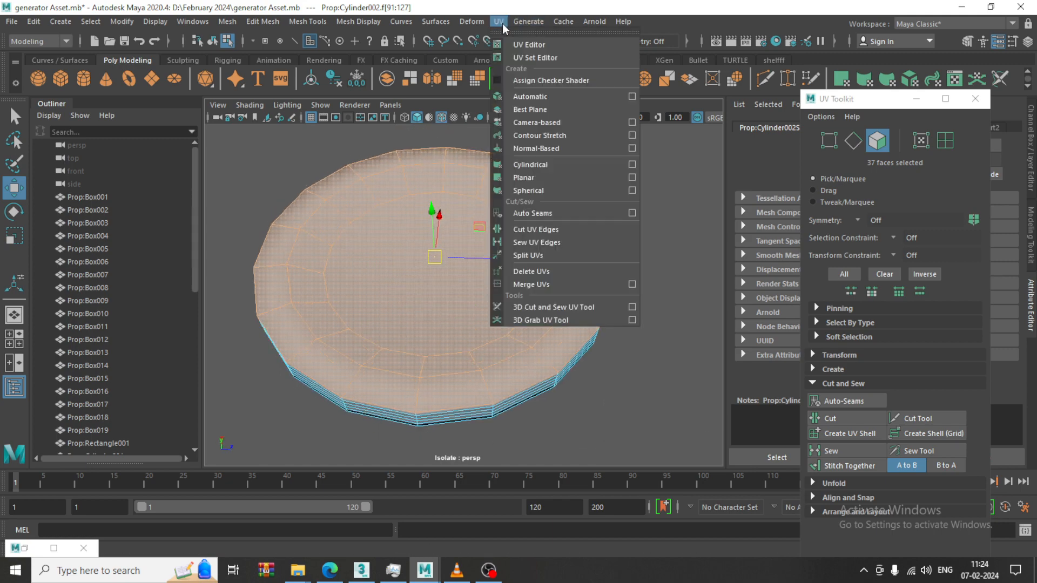
click(632, 179)
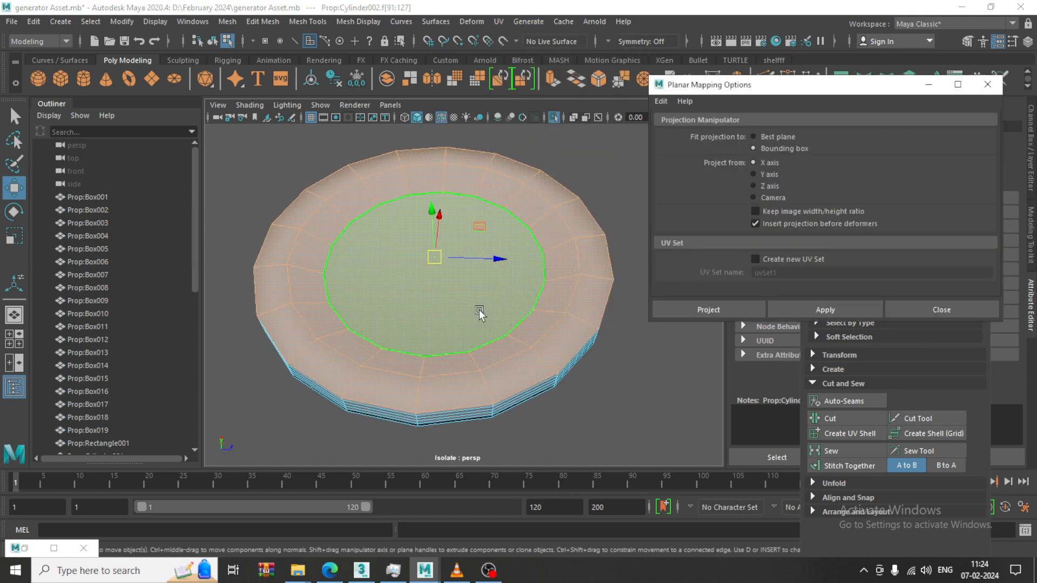
alt+drag(479, 309, 511, 287)
click(700, 309)
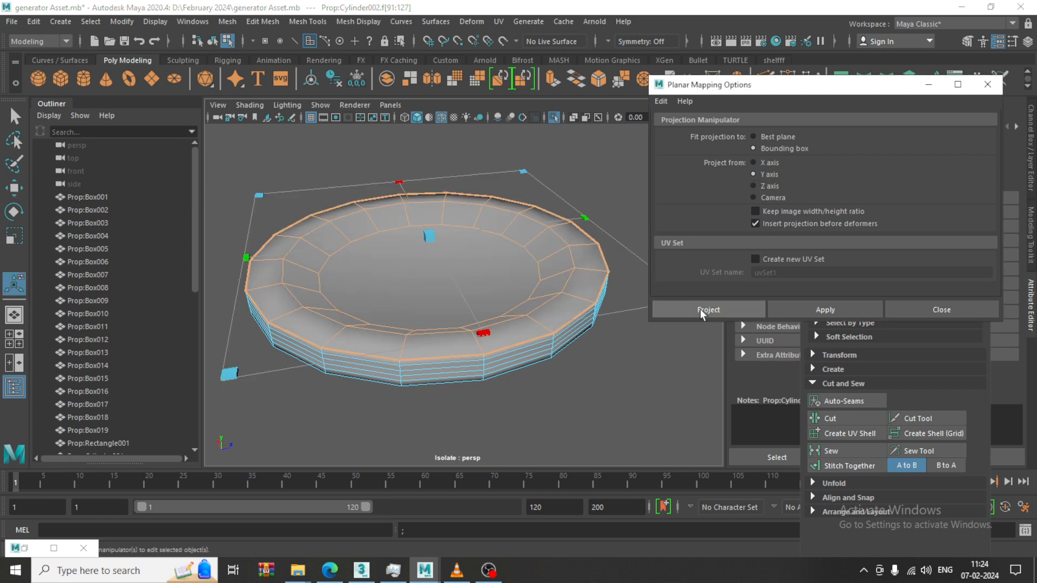
Move the circular top UV shell out of the 0–1 tile, clear of the rim's UV shell.
click(496, 21)
click(518, 44)
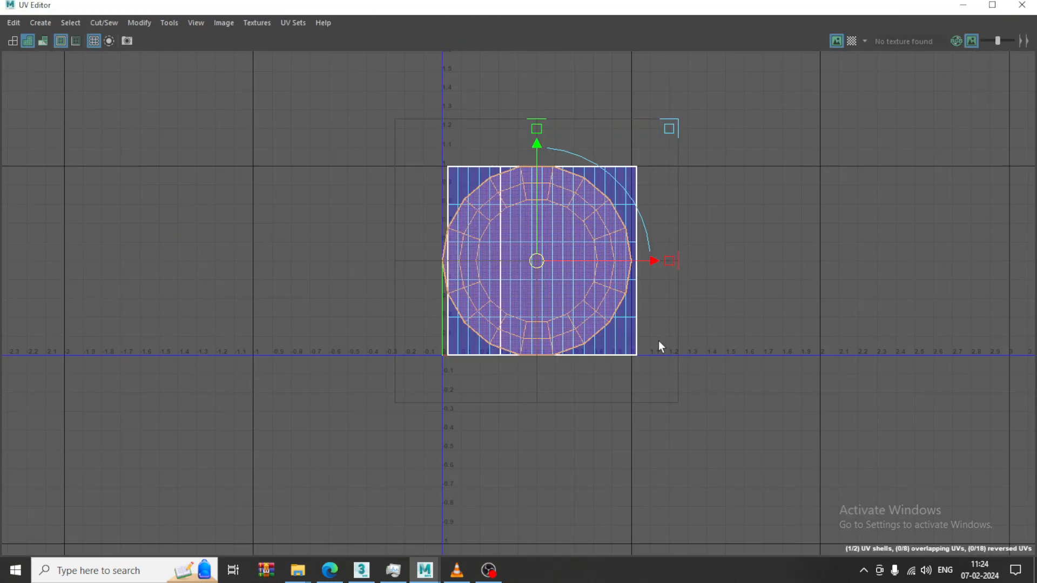
drag(541, 263, 209, 172)
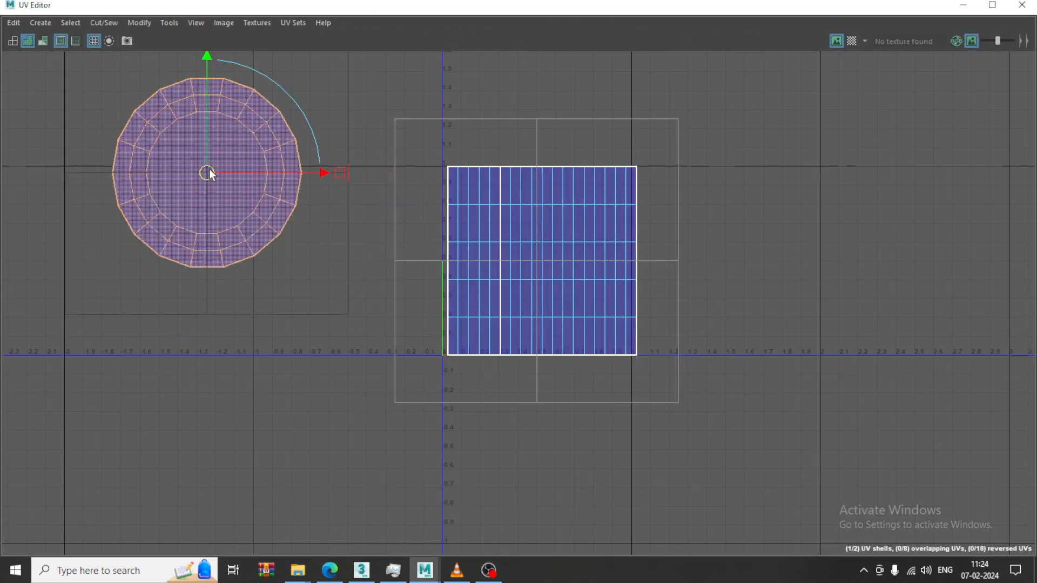
click(958, 11)
Apply a planar UV projection to the single large face on the cap's underside.
alt+drag(561, 304, 551, 211)
click(498, 218)
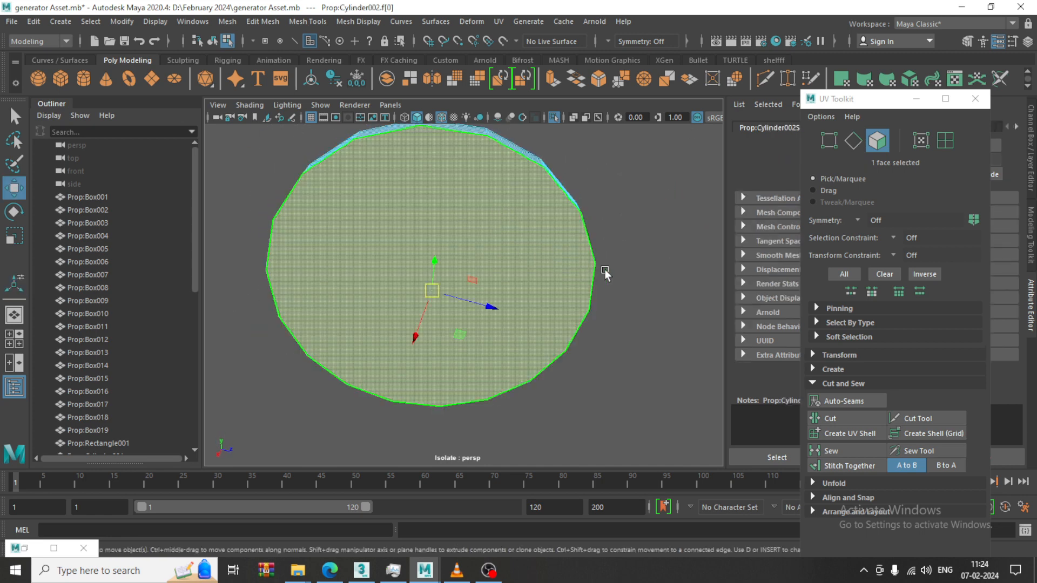
alt+drag(605, 273, 560, 363)
click(499, 21)
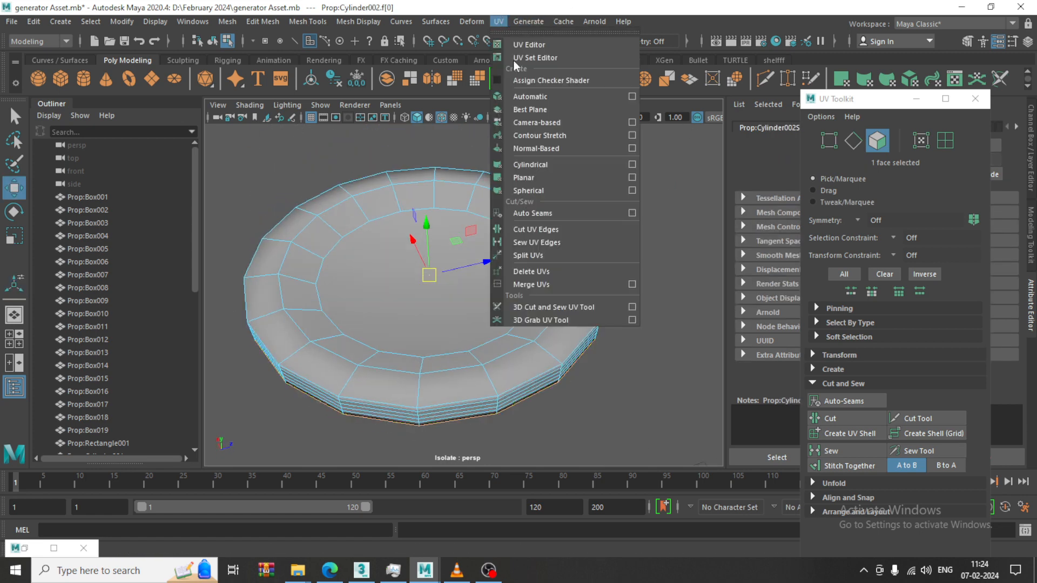
click(546, 177)
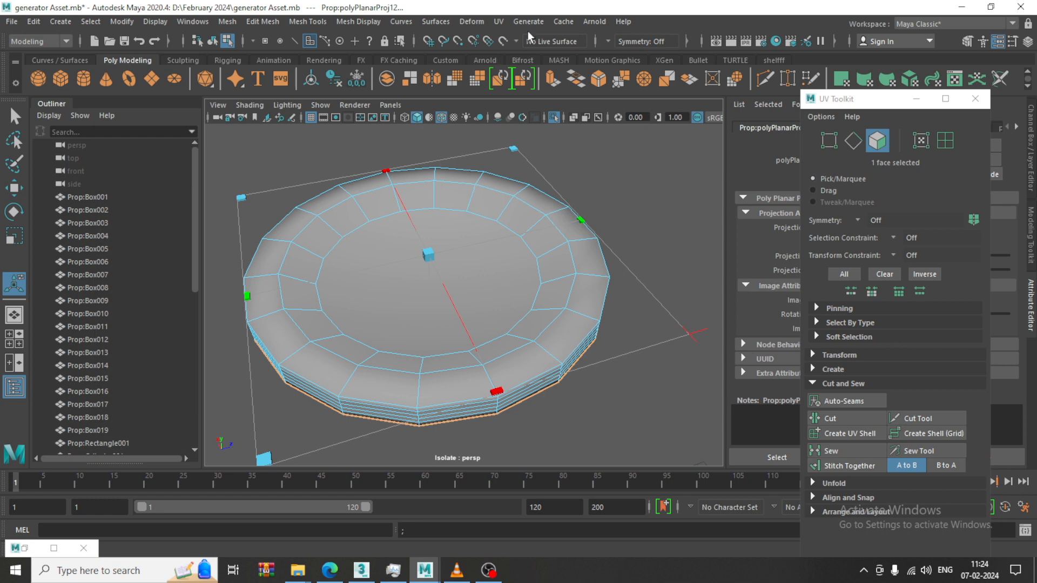
Move the underside's circular UV shell off the rim shell and place it below the top shell.
click(499, 22)
click(526, 45)
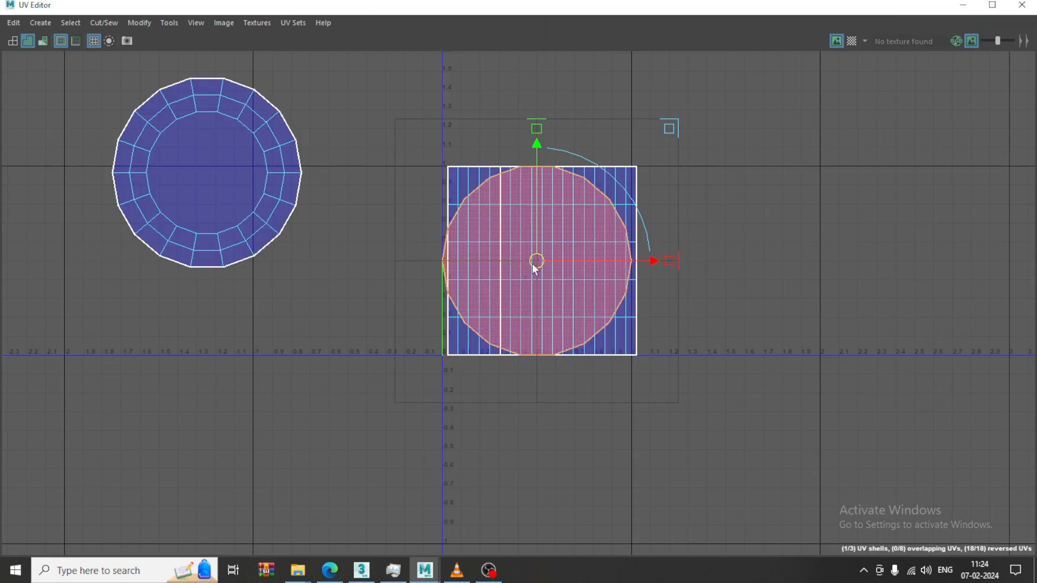
drag(535, 266, 211, 390)
Unfold the rim's UV shell, fixing the mesh's non-manifold geometry.
right_drag(508, 255, 99, 22)
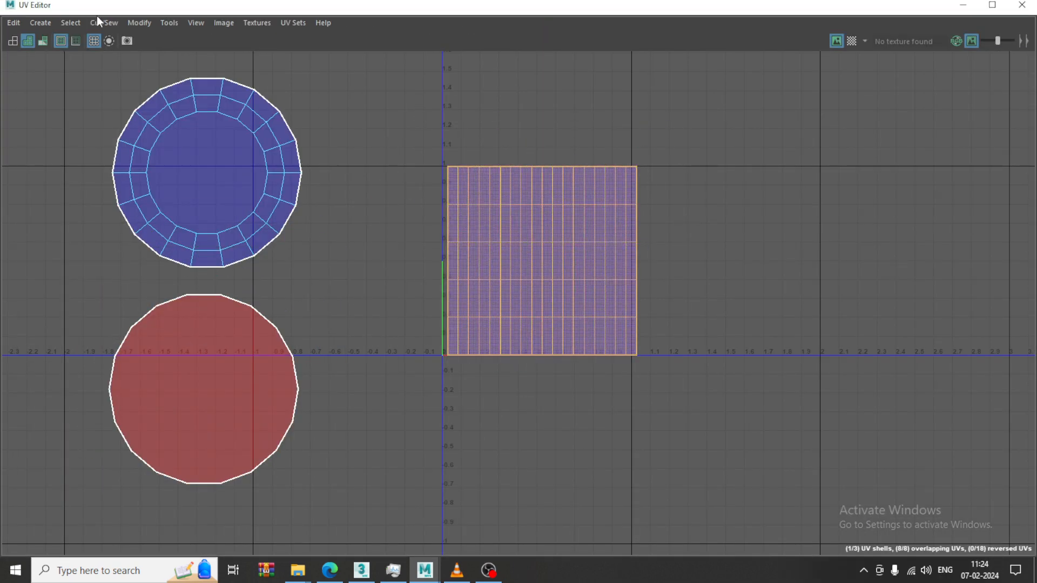
click(139, 23)
click(176, 430)
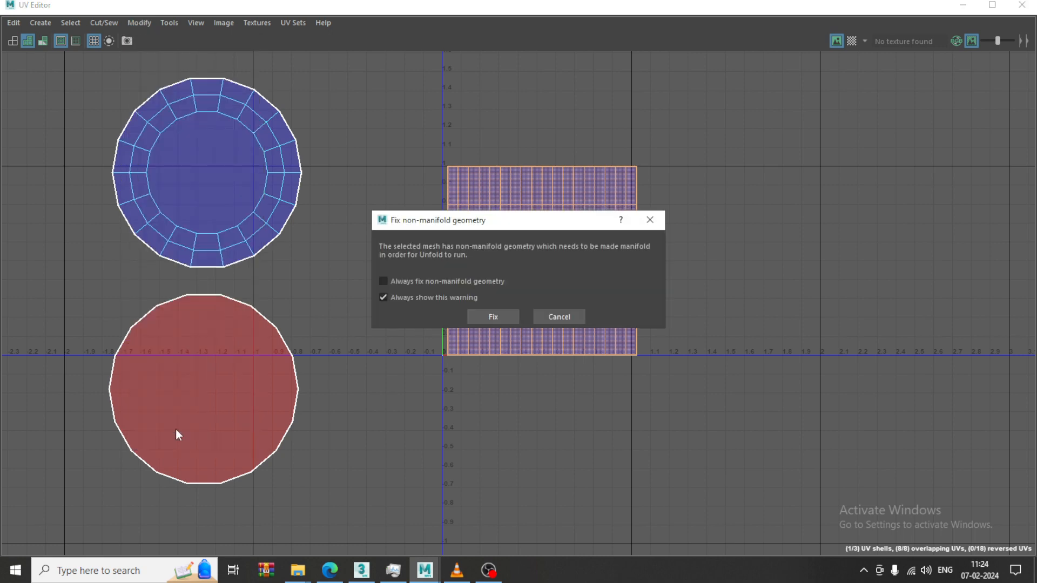
click(470, 317)
scroll(556, 236, down, 2)
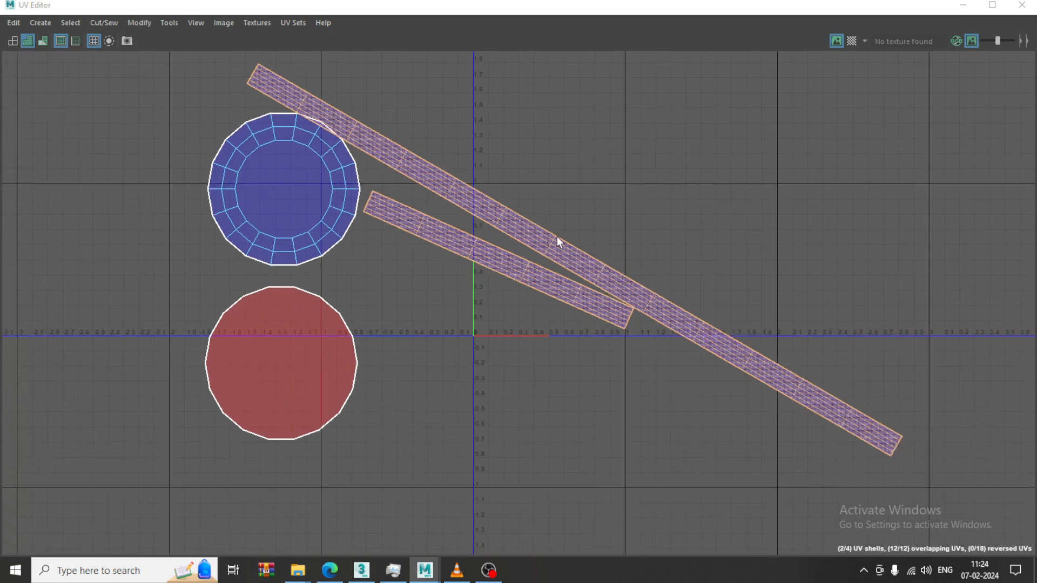
alt+middle_drag(556, 236, 546, 280)
scroll(702, 277, down, 2)
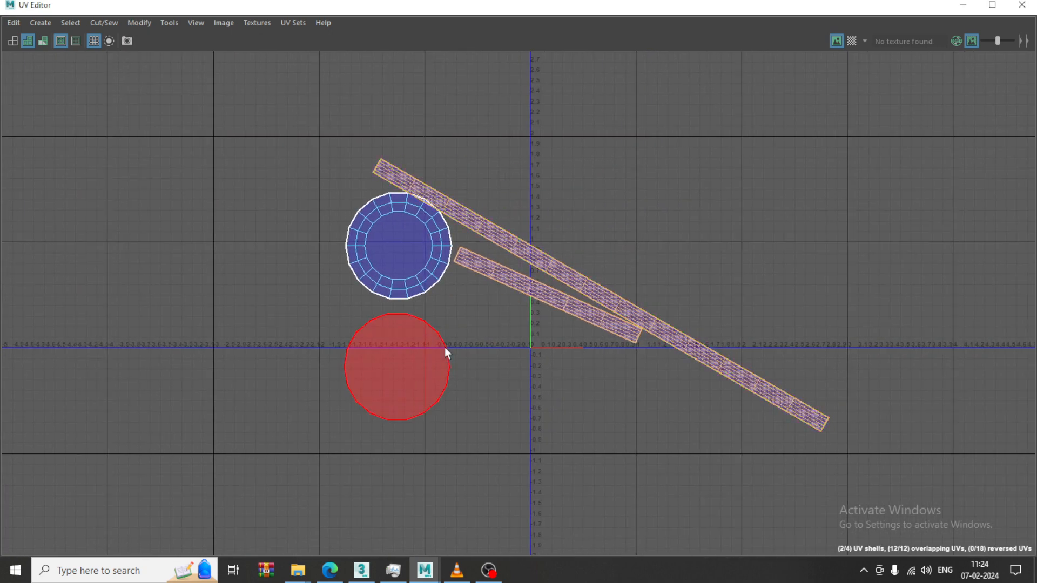
Flip the reversed circular UV shell of the cap's underside.
click(435, 353)
click(139, 23)
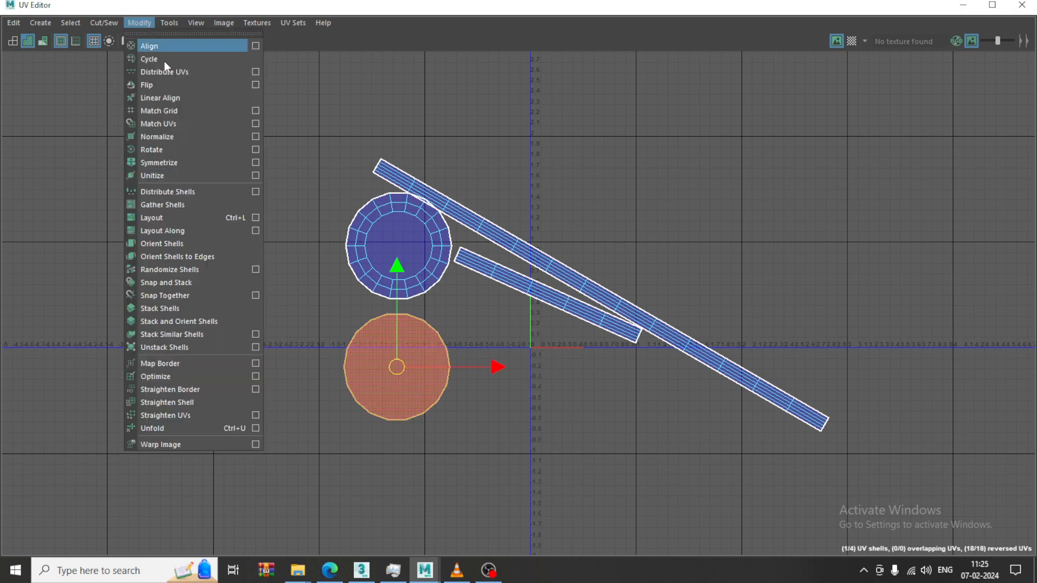
click(192, 85)
Stitch the short rim UV strip onto the end edge of the long rim strip.
right_drag(580, 216, 578, 42)
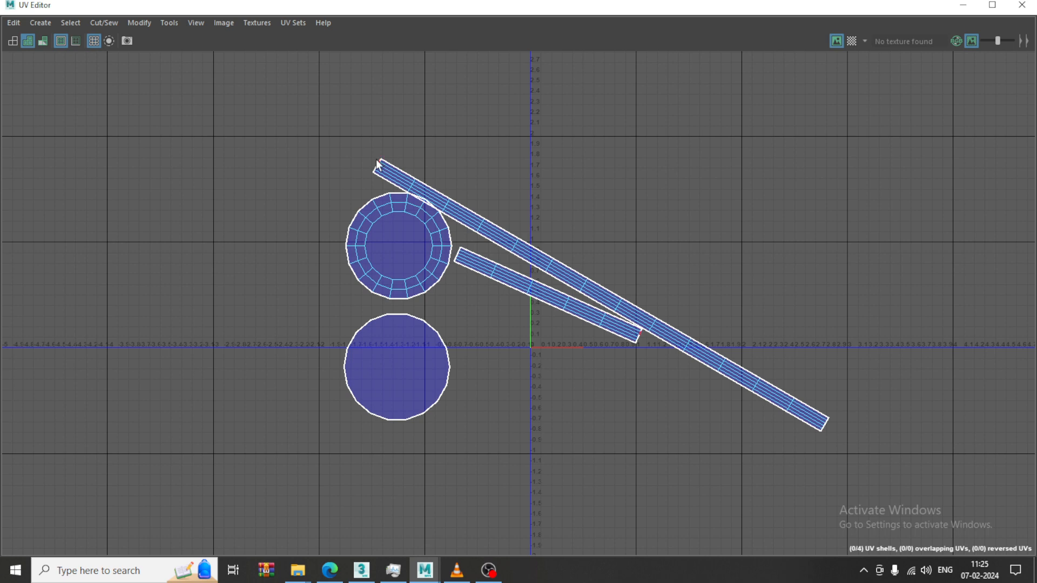
scroll(378, 164, up, 5)
click(363, 197)
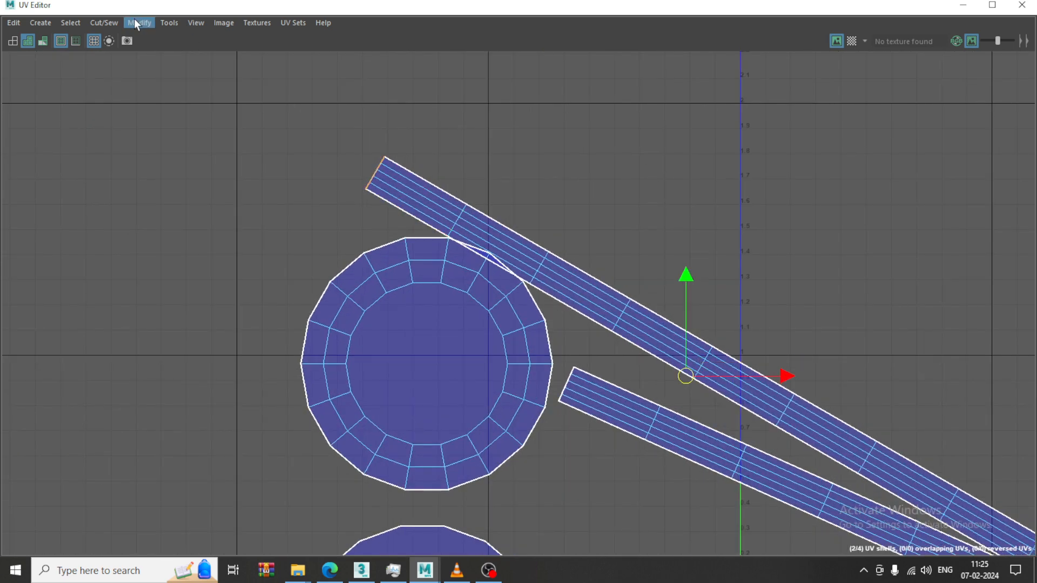
click(104, 23)
click(133, 156)
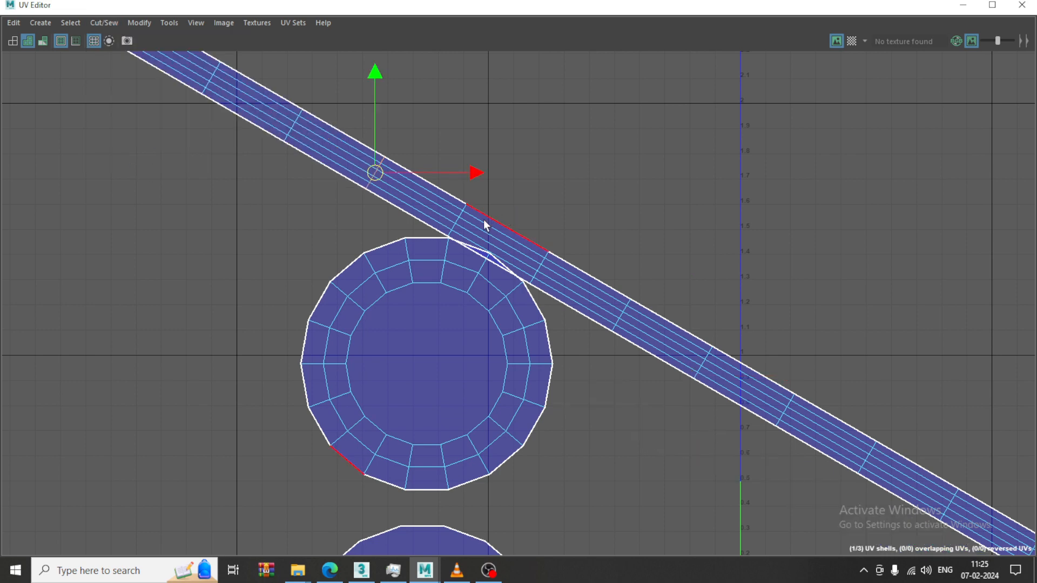
Lay out all three UV shells of the cap together.
right_drag(484, 219, 524, 209)
click(465, 296)
shift+click(506, 259)
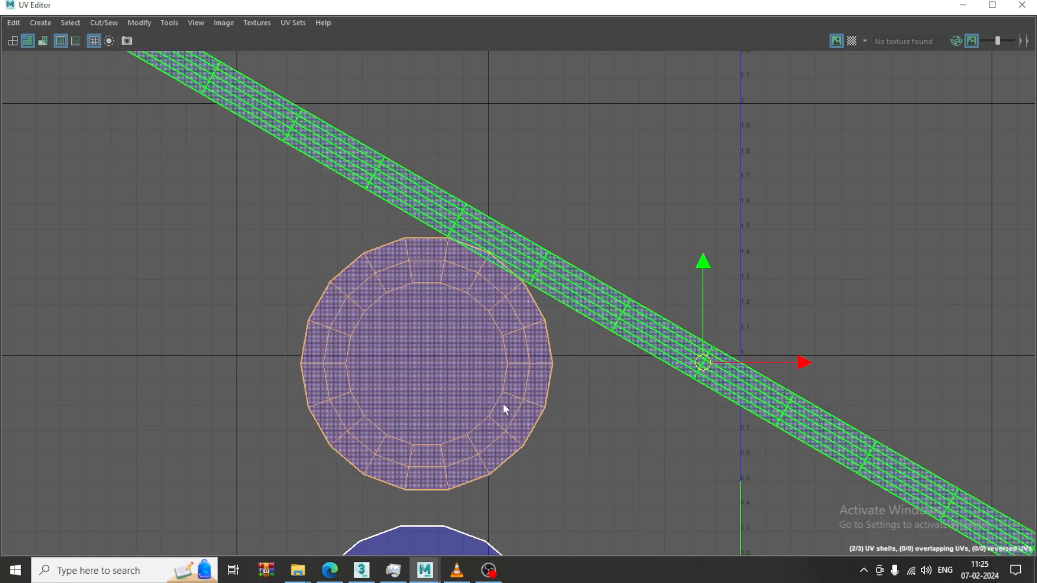
shift+click(457, 546)
click(140, 22)
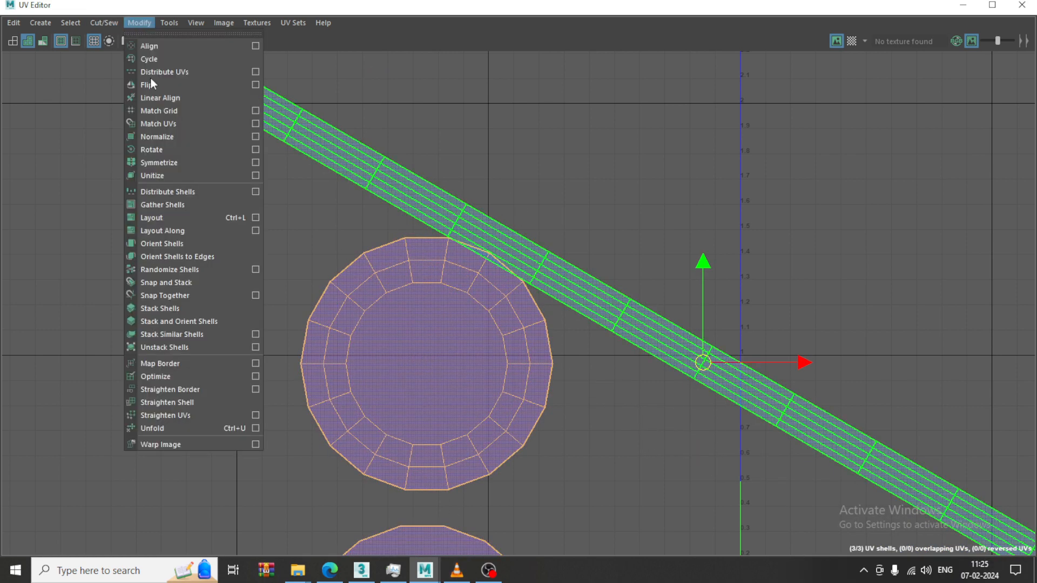
click(174, 218)
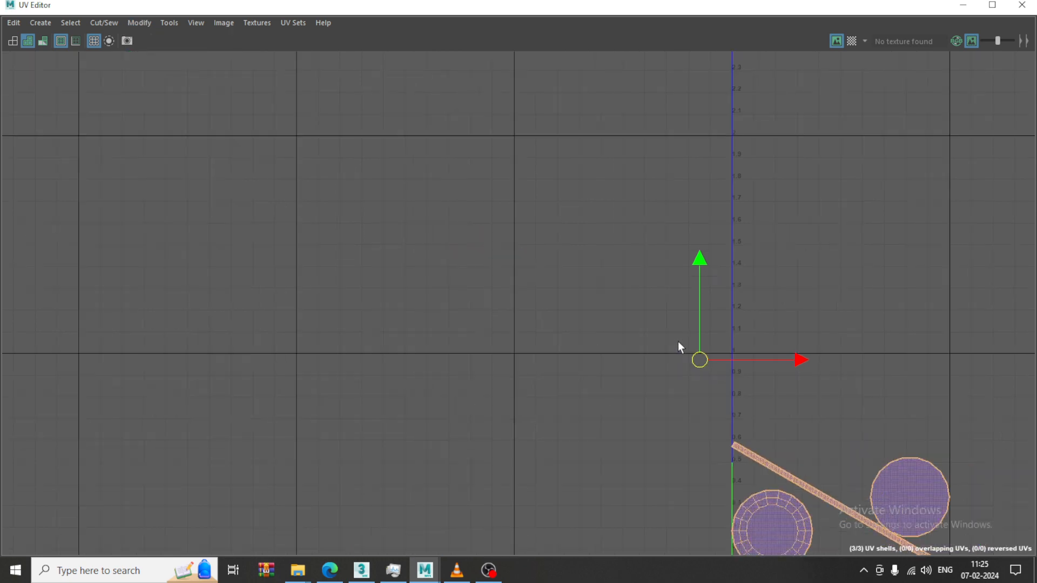
key(f)
Return to the full generator and delete the other round cap in the roof plate's recess.
click(963, 5)
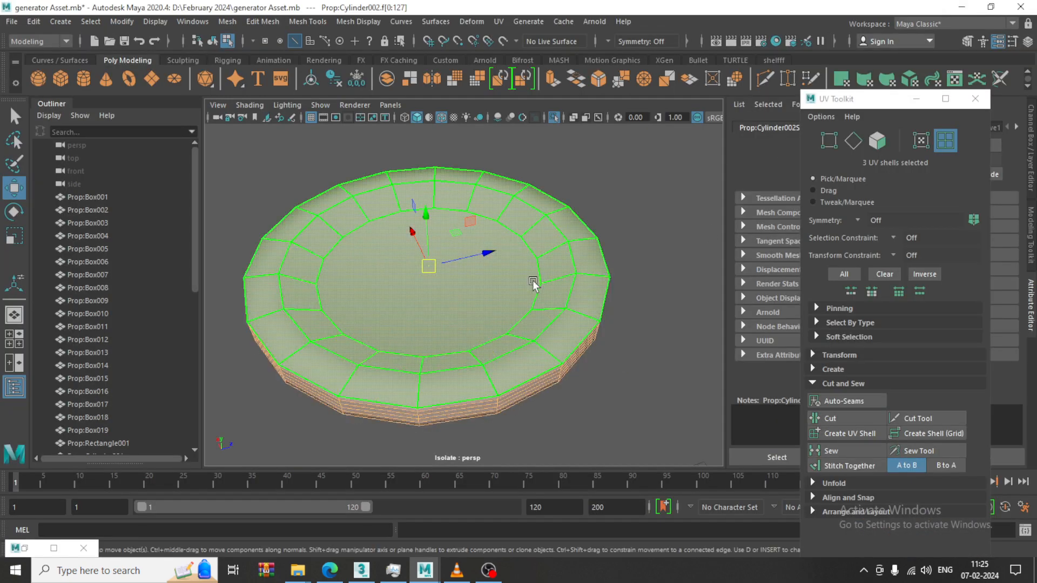
right_drag(524, 217, 667, 166)
scroll(488, 275, down, 5)
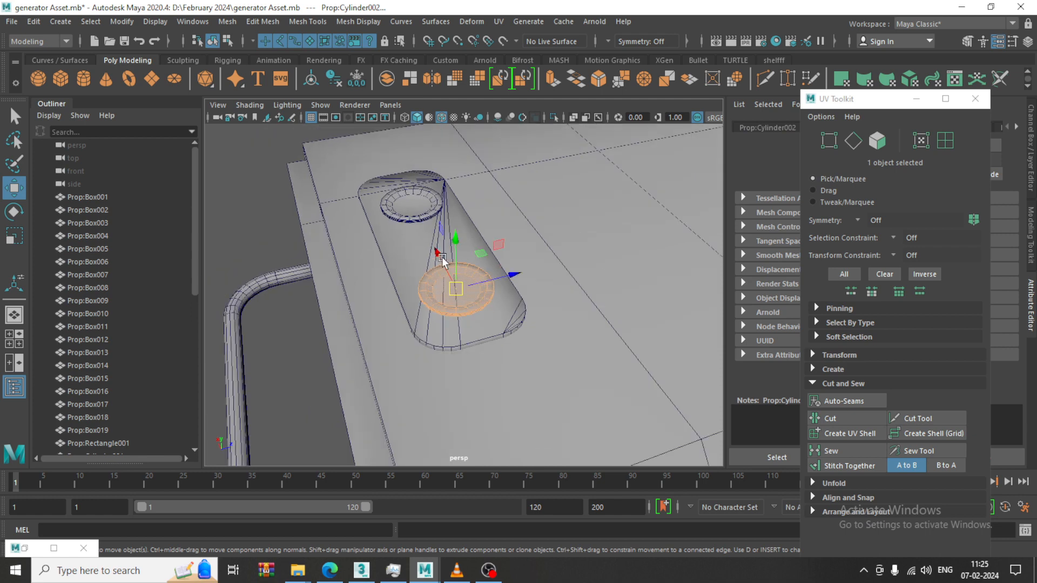
alt+drag(442, 260, 492, 273)
click(365, 225)
key(Delete)
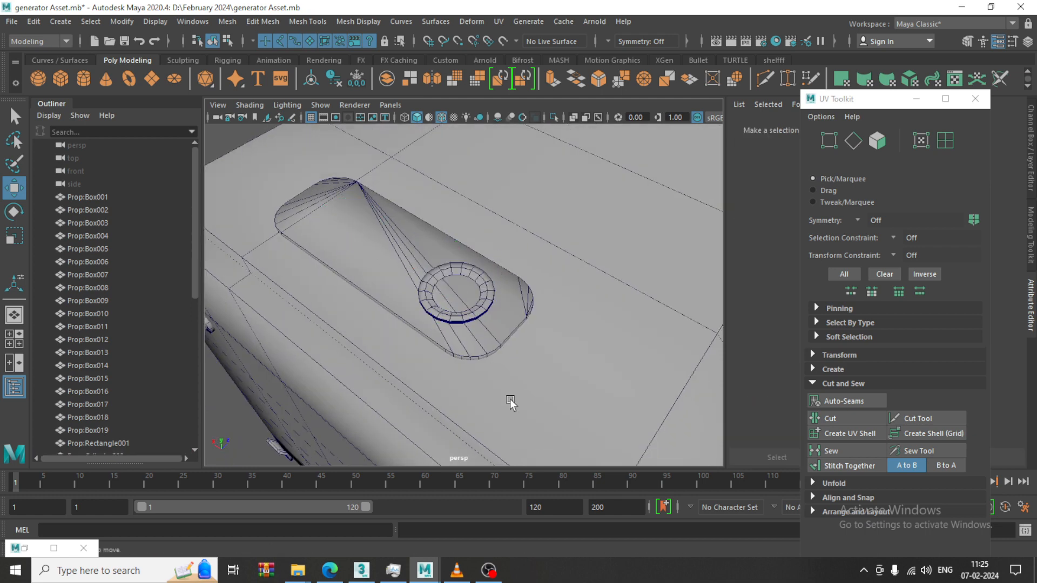
Duplicate the unwrapped cap and place the copy at the empty end of the recess.
click(465, 304)
click(476, 323)
shift+drag(437, 290, 320, 219)
Select the next thick, wheel-like disc on the generator and isolate it.
scroll(499, 346, down, 6)
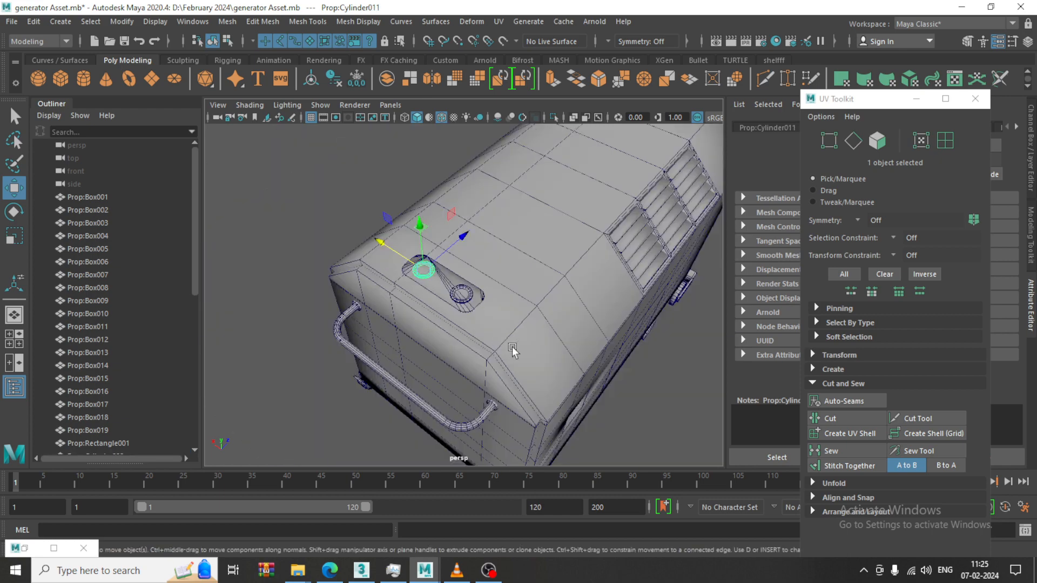
alt+drag(513, 352, 270, 325)
scroll(517, 381, down, 3)
alt+drag(516, 380, 556, 373)
scroll(426, 319, up, 5)
scroll(637, 335, down, 5)
click(366, 358)
key(ctrl+1)
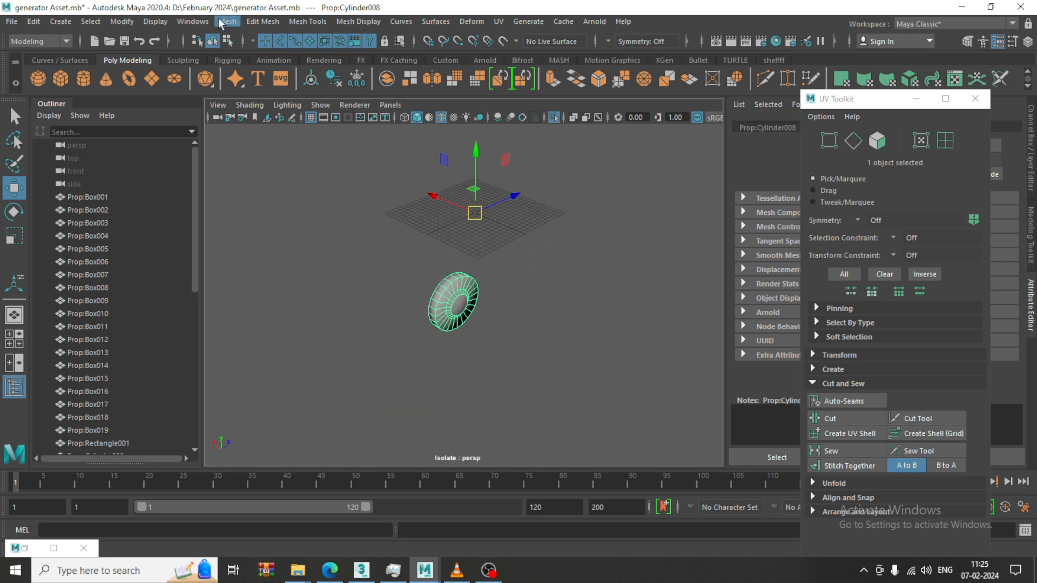
Center the isolated disc's pivot and switch to face selection.
click(113, 25)
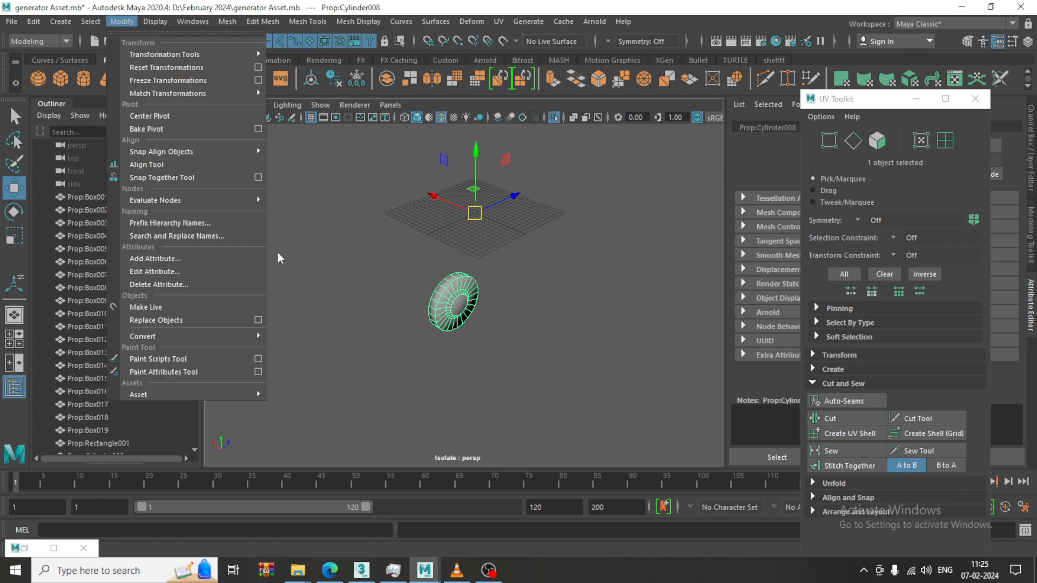
click(183, 117)
scroll(486, 305, up, 5)
alt+drag(448, 317, 480, 271)
right_drag(424, 229, 424, 257)
alt+drag(423, 257, 290, 226)
drag(258, 190, 388, 317)
alt+drag(390, 316, 488, 323)
click(598, 259)
alt+drag(594, 261, 457, 262)
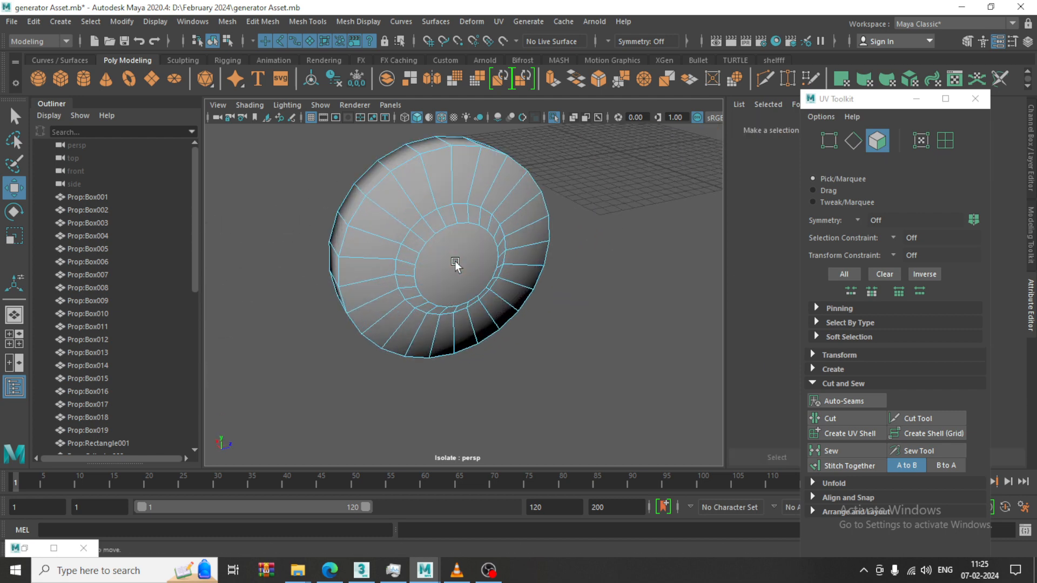
Select all faces on the disc's front side, including the central hub and the small ring around it.
click(441, 190)
mouse_move(451, 193)
mouse_down()
mouse_move(469, 186)
mouse_move(522, 205)
mouse_move(454, 303)
mouse_move(430, 223)
mouse_move(389, 202)
mouse_move(398, 317)
mouse_move(465, 223)
mouse_up()
drag(493, 293, 441, 326)
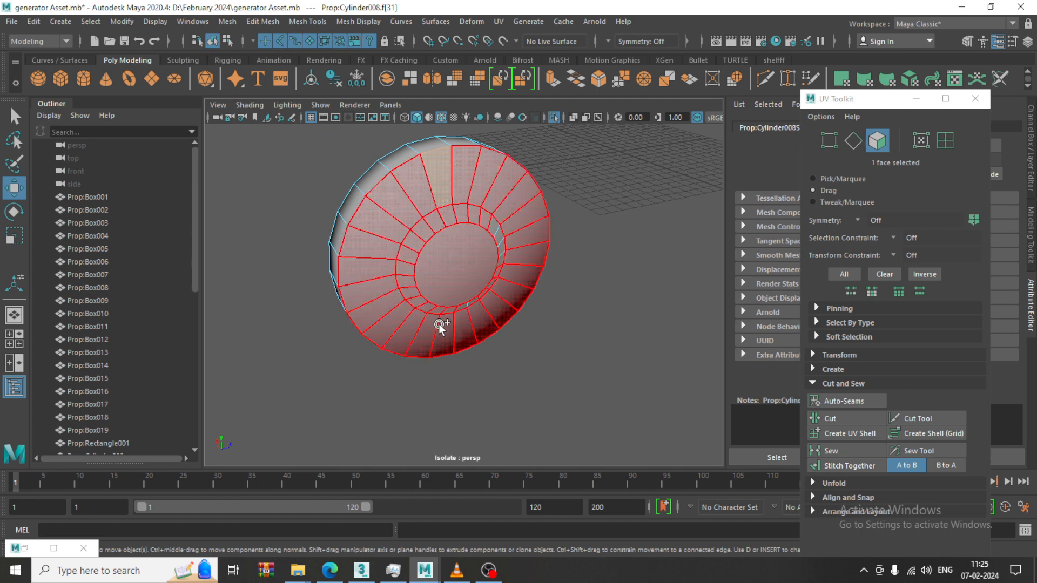
mouse_move(493, 233)
mouse_down()
mouse_move(708, 203)
mouse_move(511, 178)
mouse_move(509, 212)
mouse_up()
alt+drag(516, 274, 470, 324)
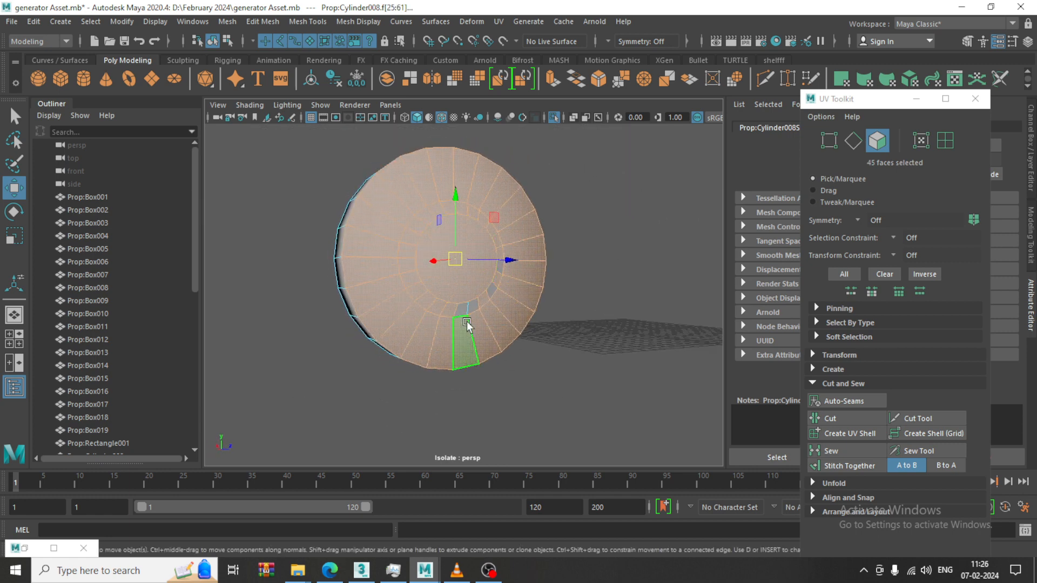
key(q)
alt+drag(514, 294, 514, 269)
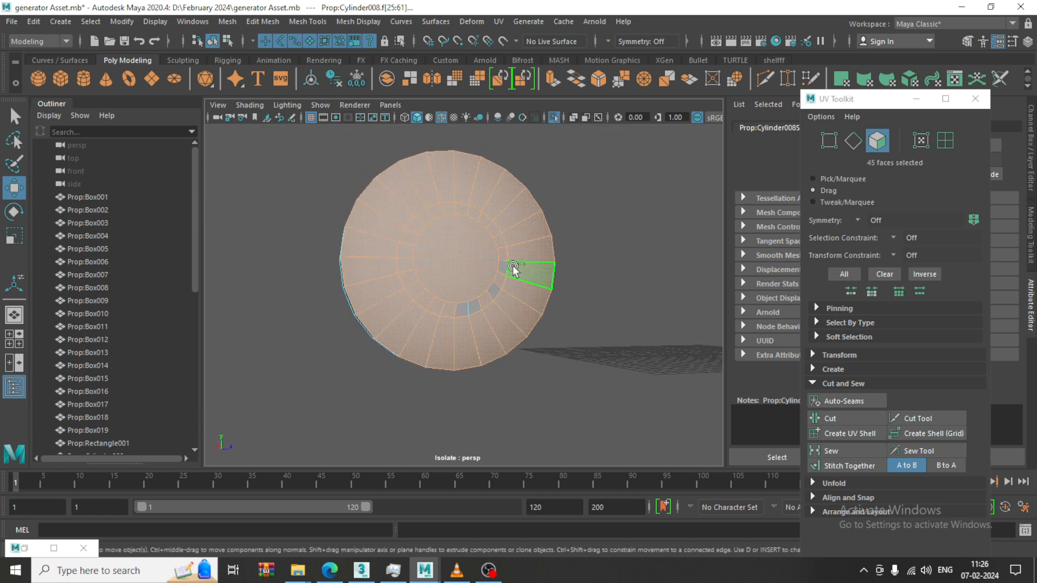
shift+drag(472, 308, 462, 310)
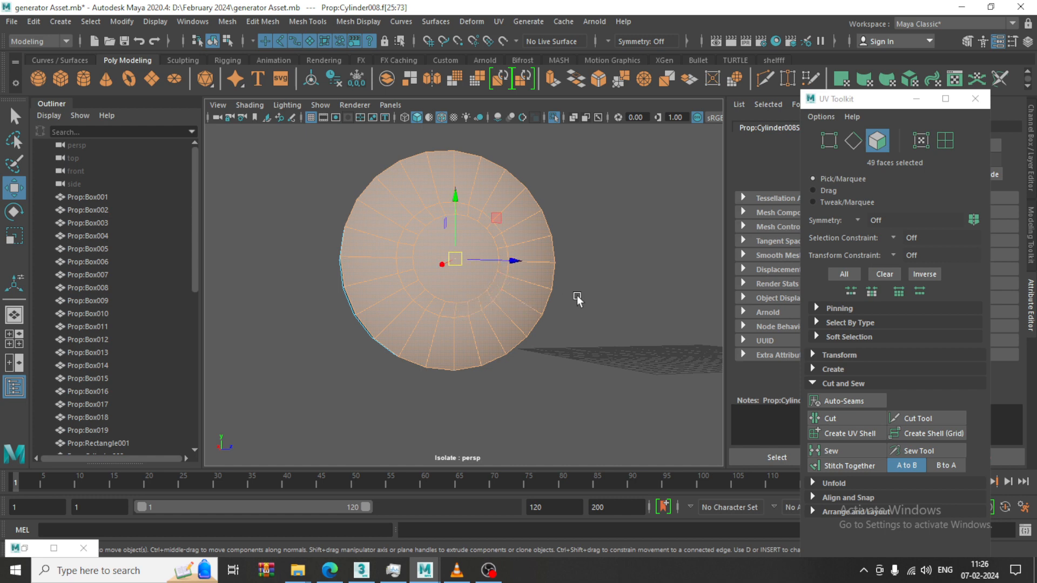
mouse_move(520, 298)
alt+mouse_down()
mouse_move(753, 289)
mouse_move(650, 284)
mouse_move(553, 338)
mouse_move(514, 266)
alt+mouse_up()
Apply a planar UV projection to the selected front faces, fitted to the bounding box, and inspect it in the UV Editor.
click(499, 22)
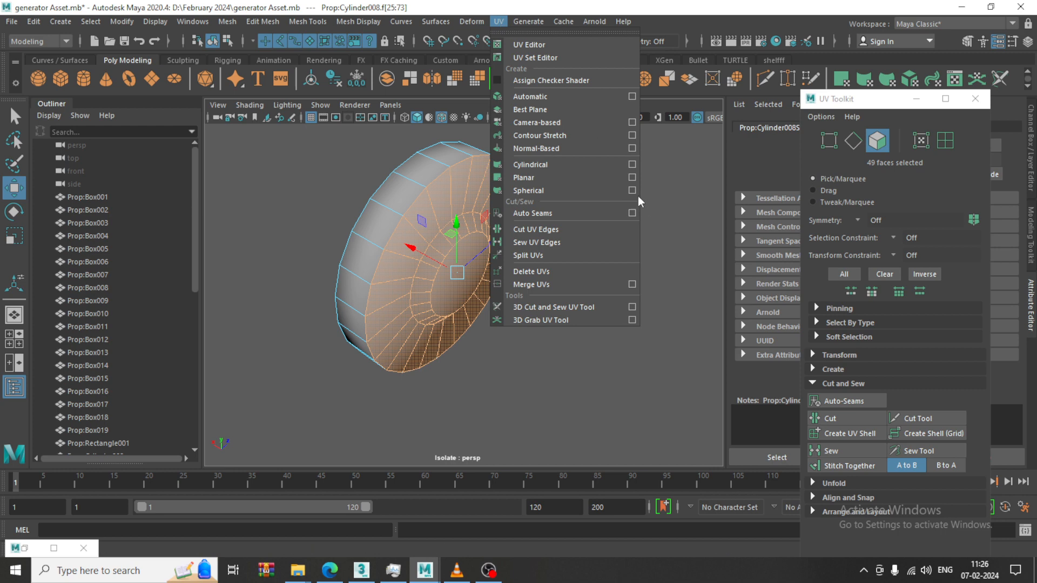
click(630, 177)
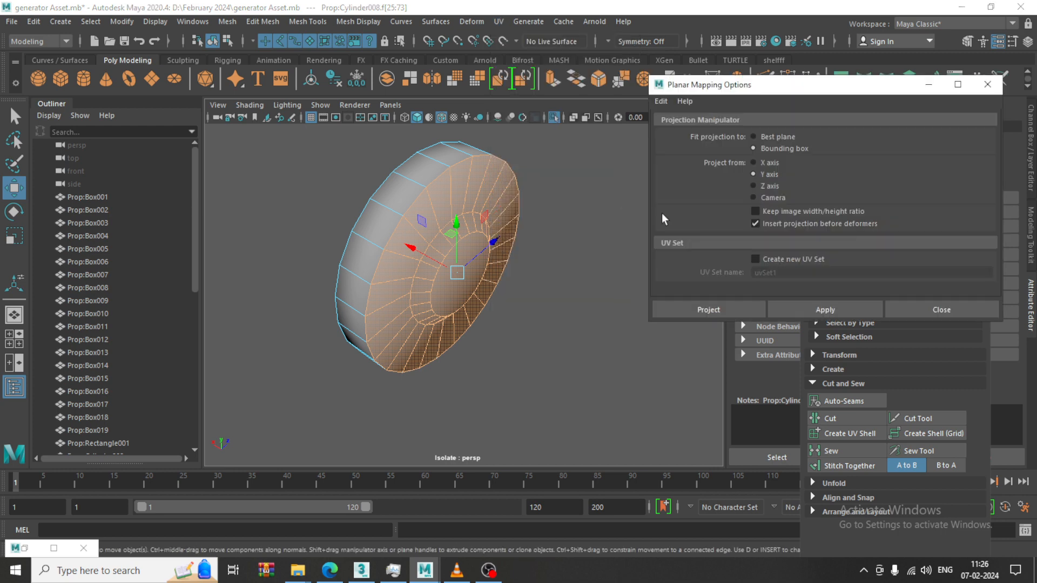
click(717, 312)
click(497, 22)
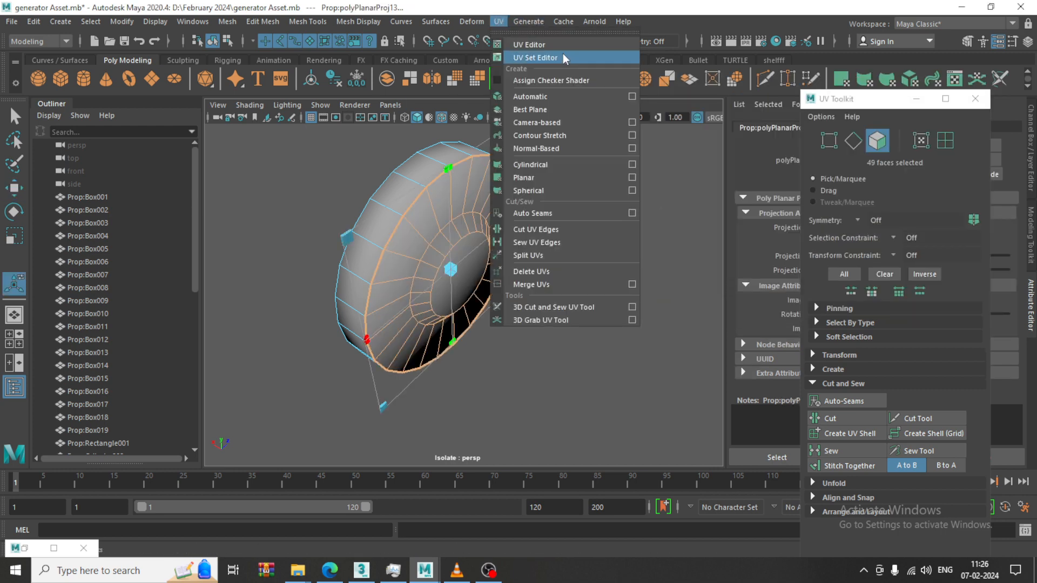
click(558, 46)
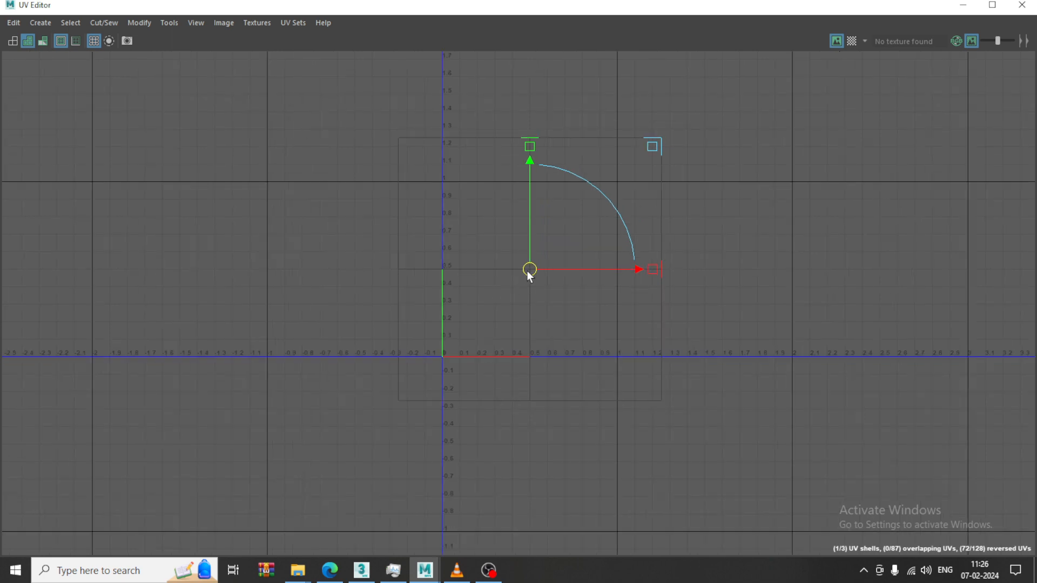
Flip the reversed circular UV shell of the disc's front and move it clear of the rim's UVs.
click(139, 22)
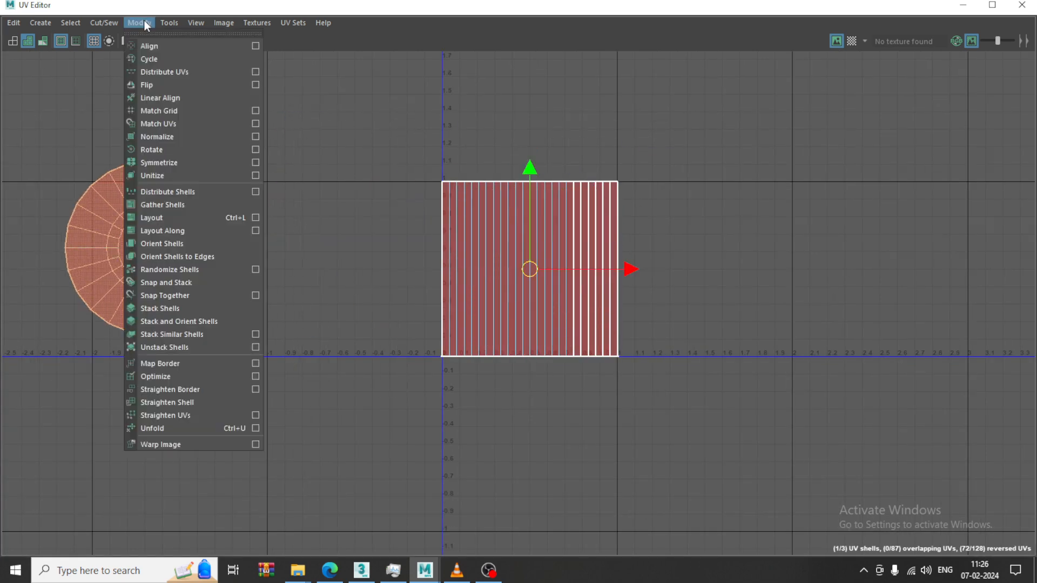
click(170, 82)
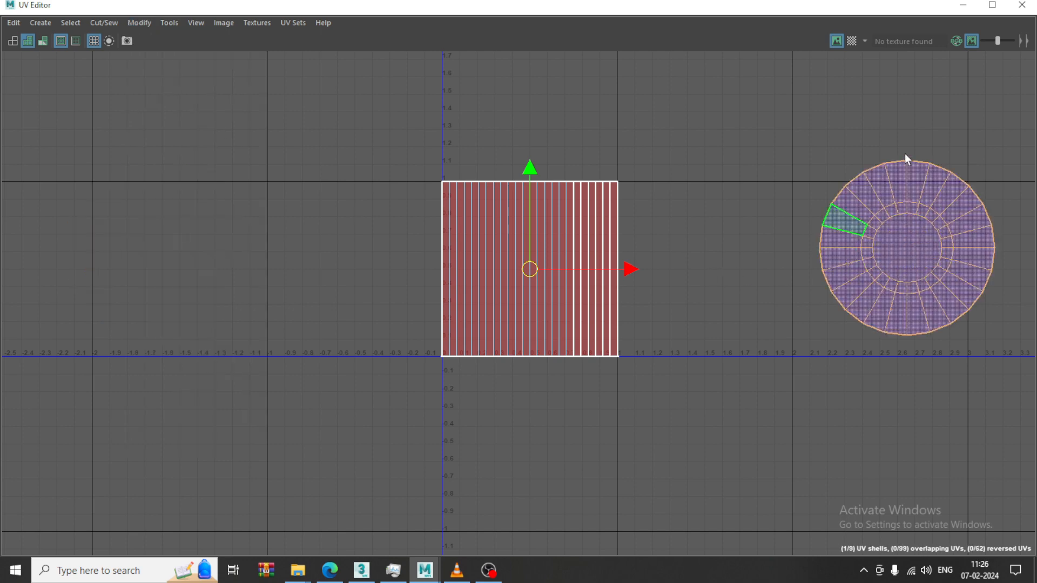
middle_drag(555, 274, 2, 279)
drag(2, 280, 30, 281)
click(514, 129)
click(403, 254)
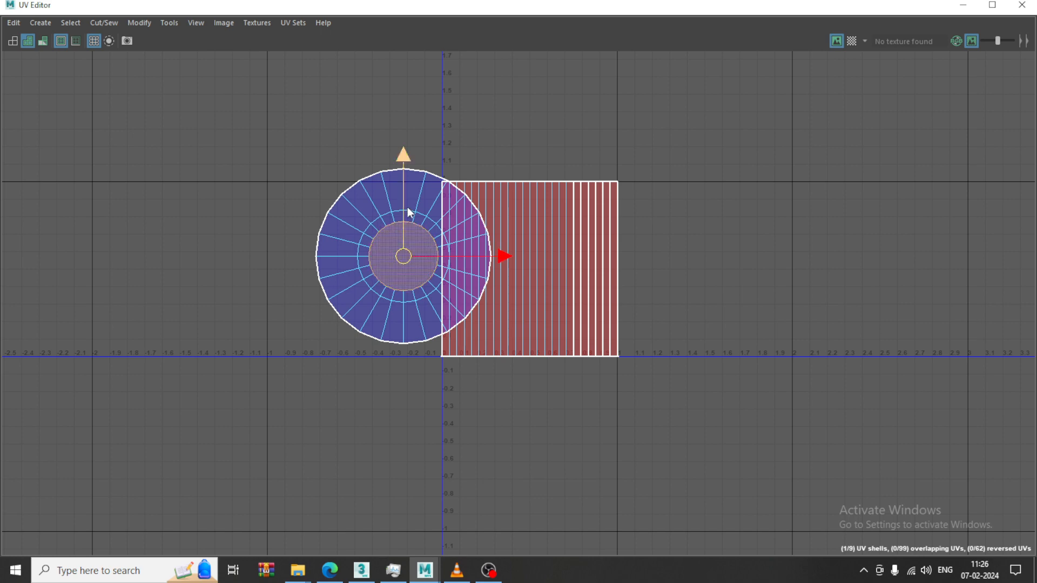
drag(409, 259, 176, 211)
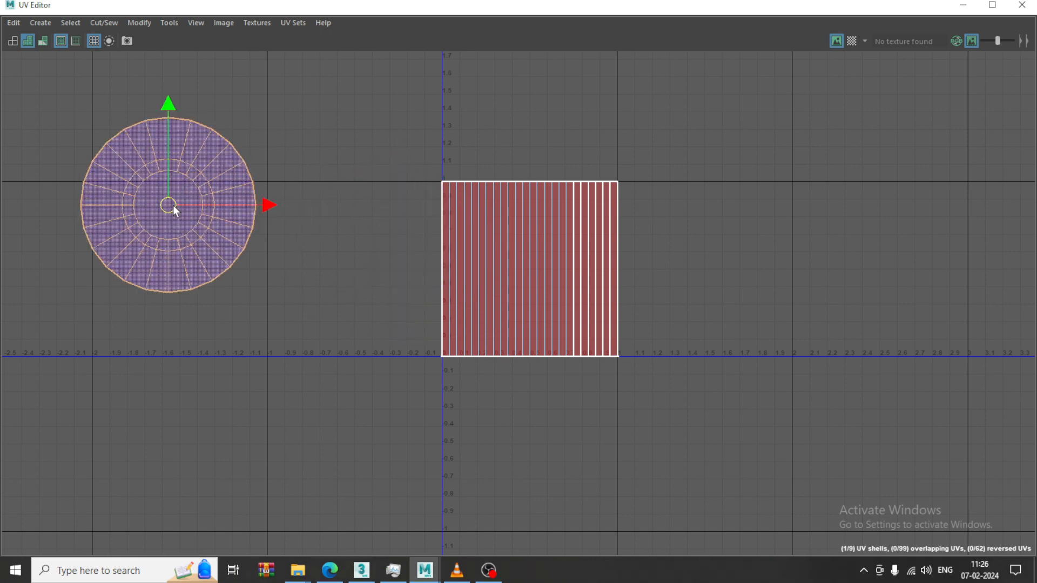
Apply a planar UV projection to the faces on the disc's back side.
click(963, 5)
alt+drag(497, 257, 699, 273)
alt+drag(433, 254, 685, 272)
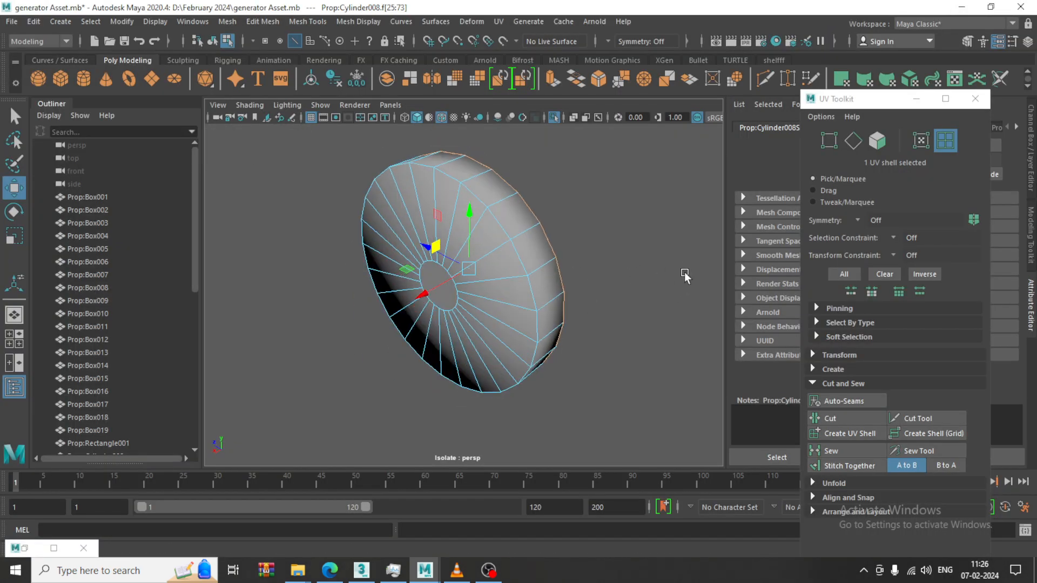
alt+drag(509, 231, 608, 287)
click(452, 200)
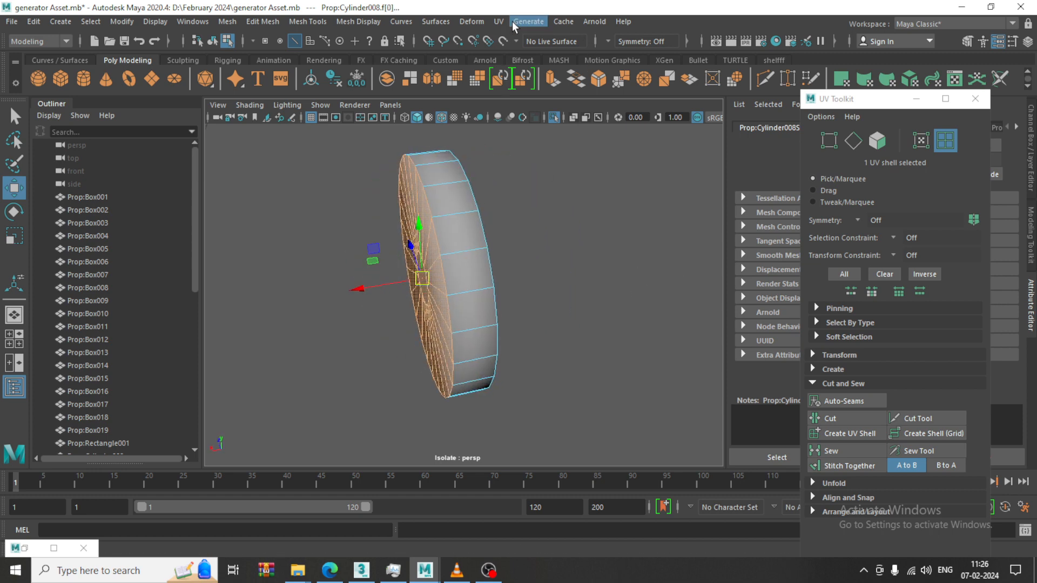
click(496, 20)
click(553, 174)
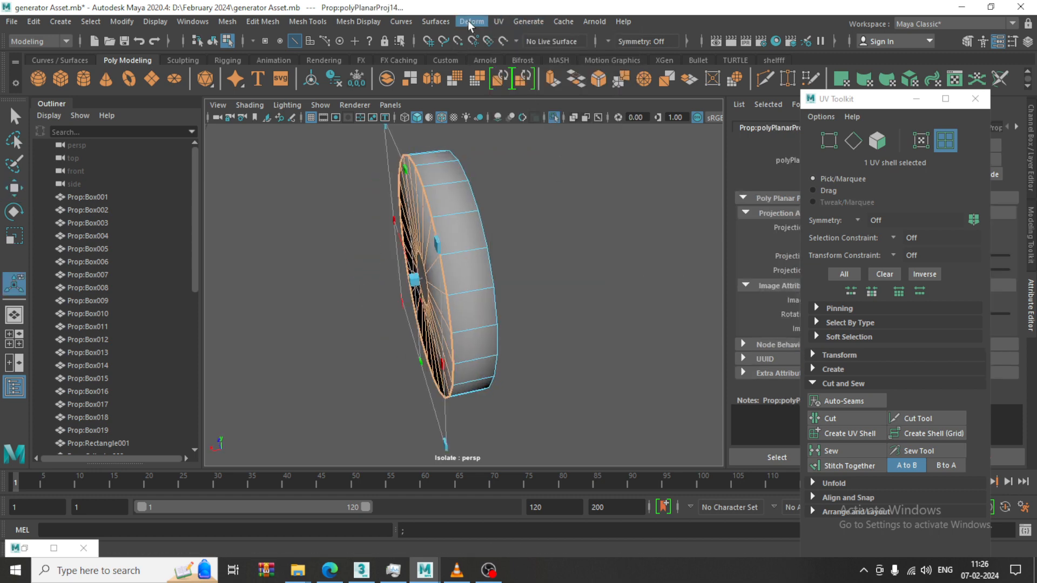
Move the back side's circular UV shell off the rim UVs and place it below the front shell.
click(498, 21)
click(530, 48)
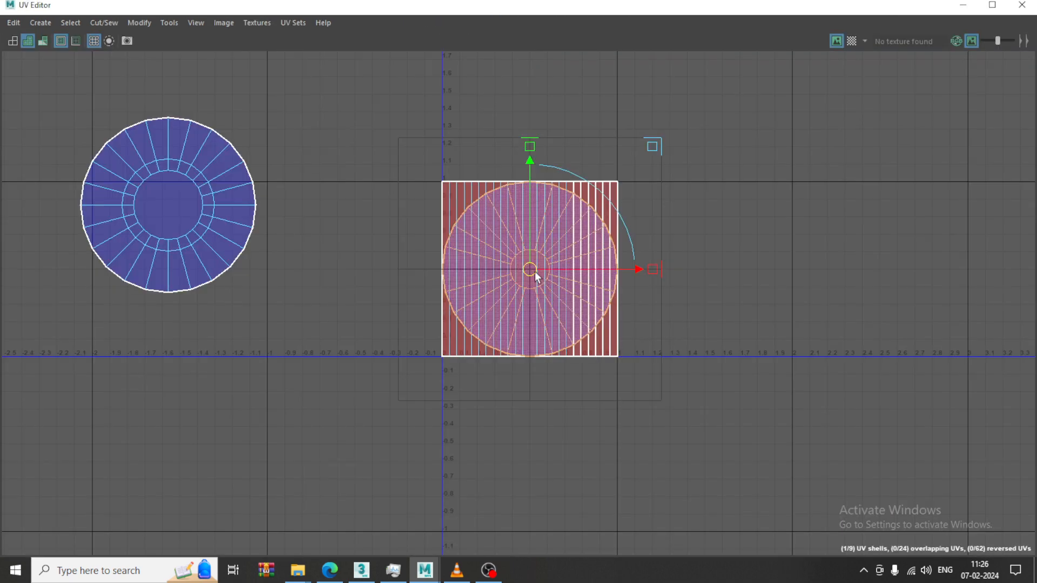
drag(536, 276, 208, 422)
Unfold the overlapping UV shells of the disc's rim.
right_drag(505, 247, 431, 196)
drag(416, 151, 759, 444)
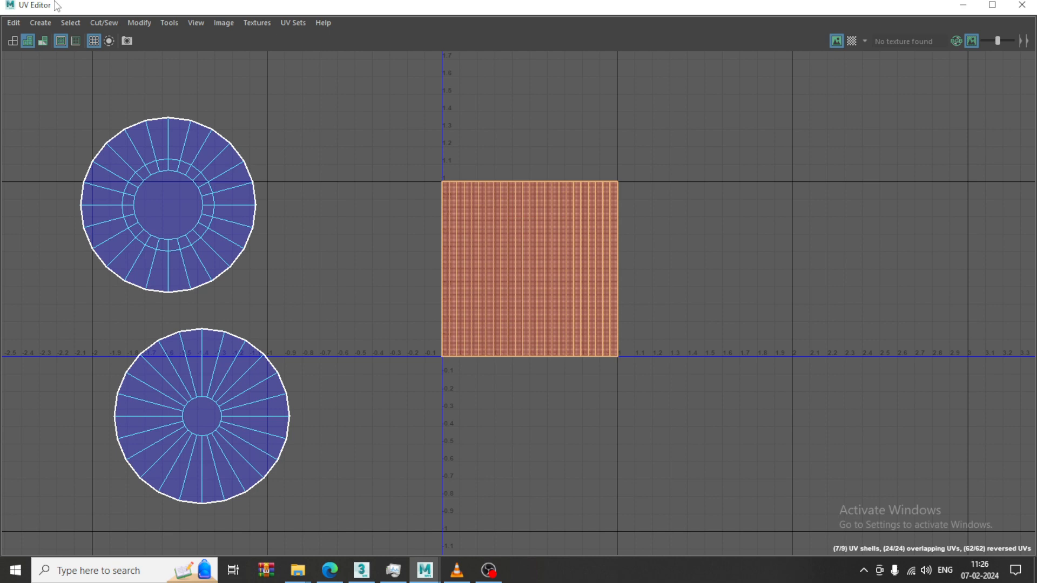
click(130, 23)
click(165, 432)
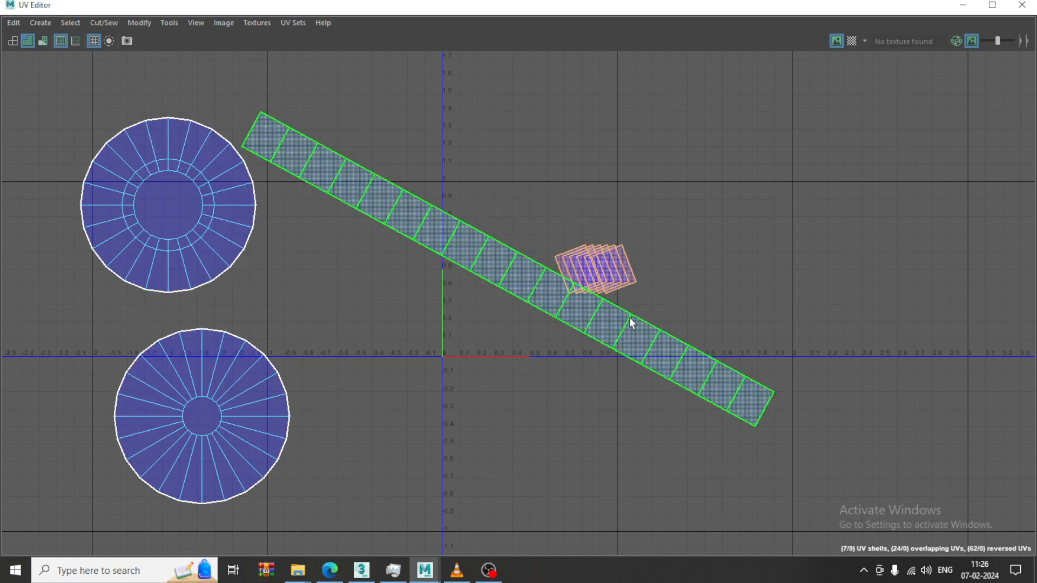
Stitch the remaining overlapping rim pieces onto the end of the disc rim's UV strip so it forms one shell.
alt+middle_drag(383, 168, 513, 225)
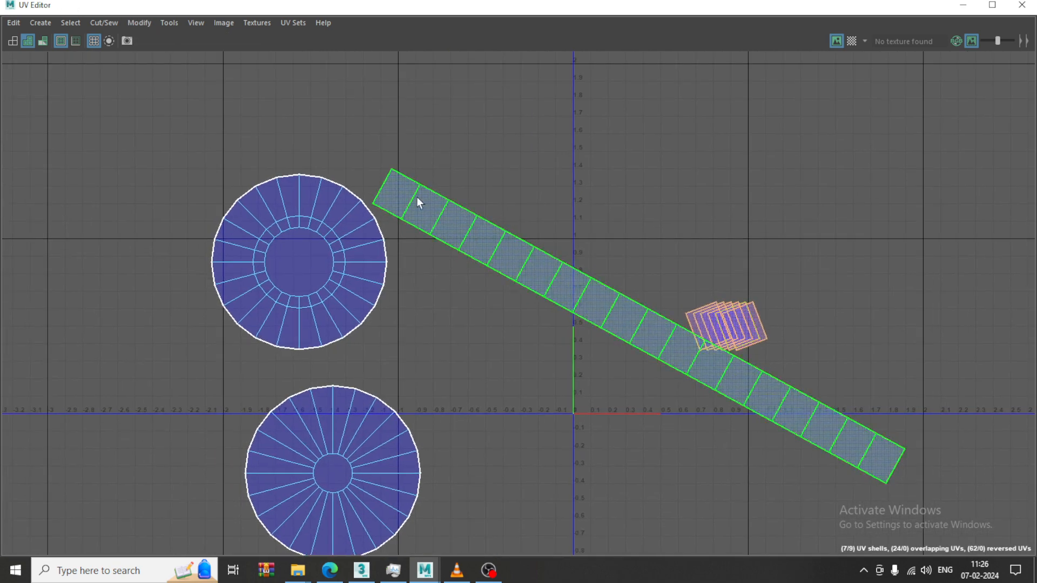
click(389, 172)
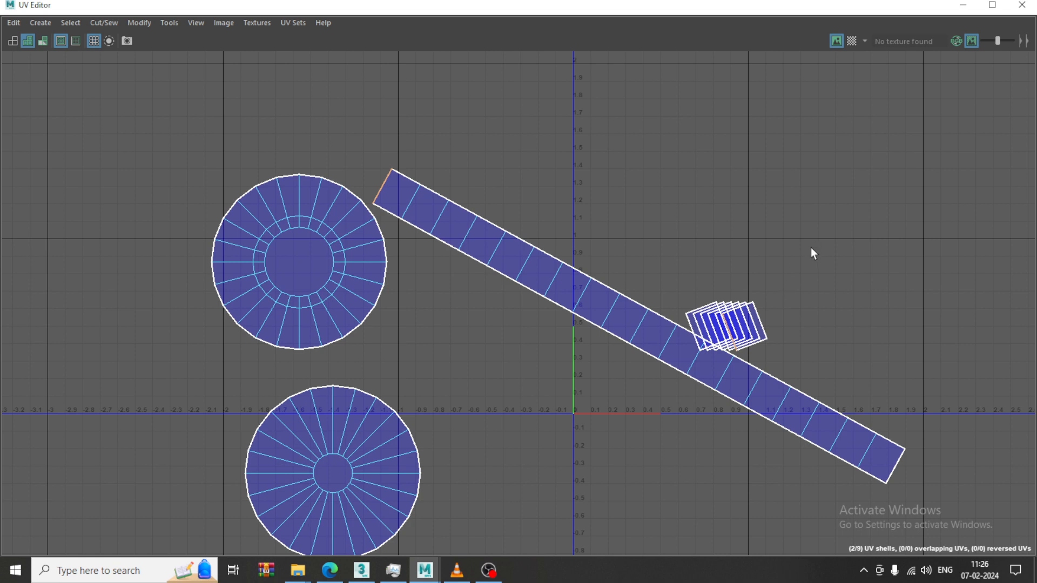
click(149, 24)
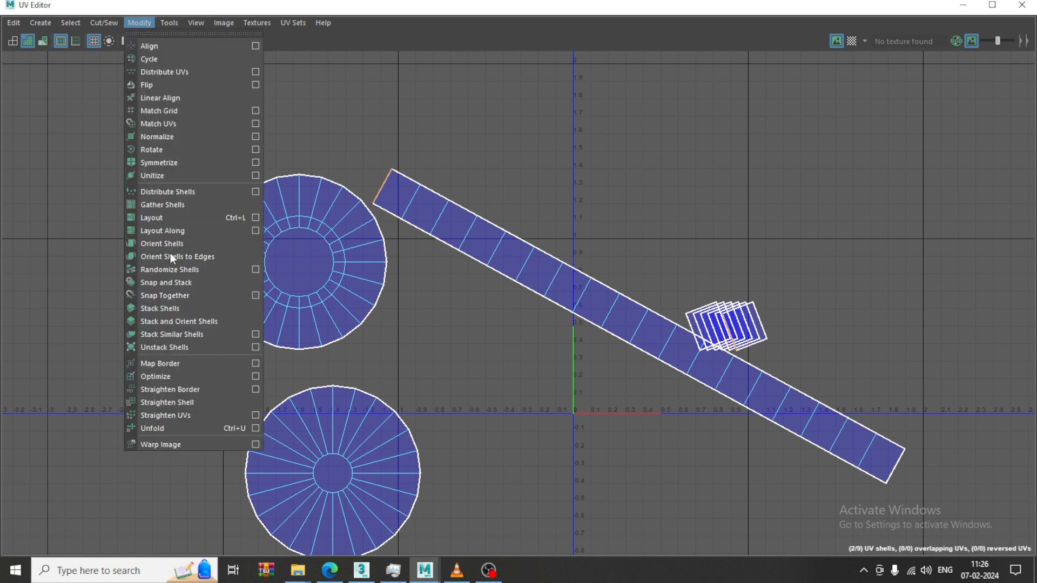
mouse_move(114, 21)
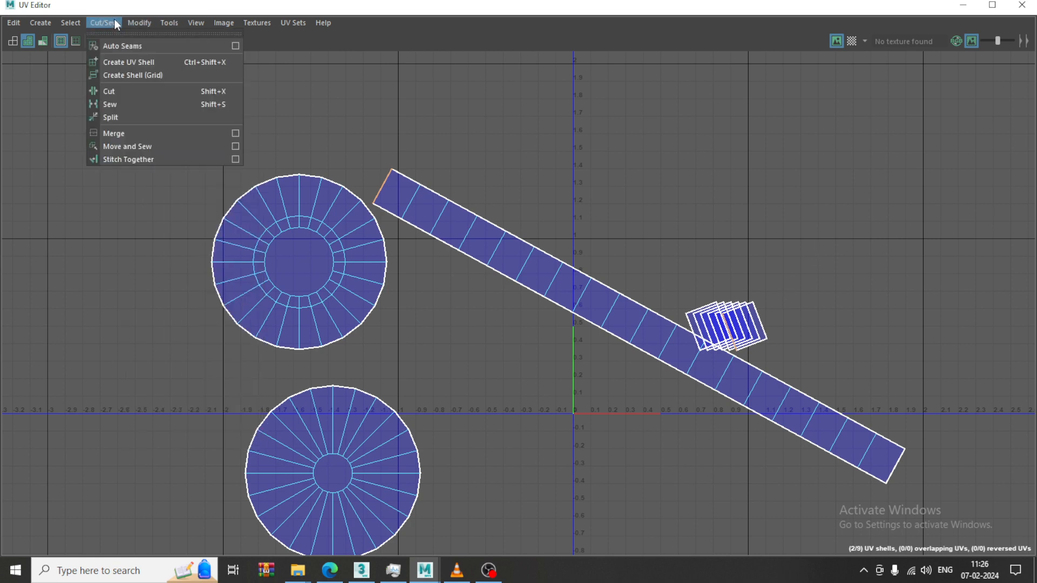
click(154, 161)
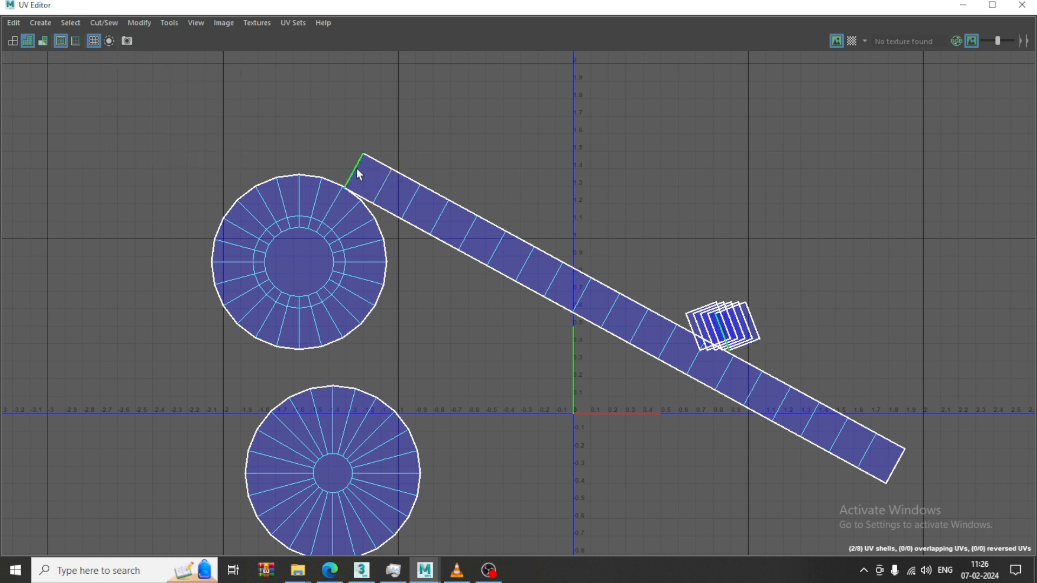
click(326, 155)
key(g)
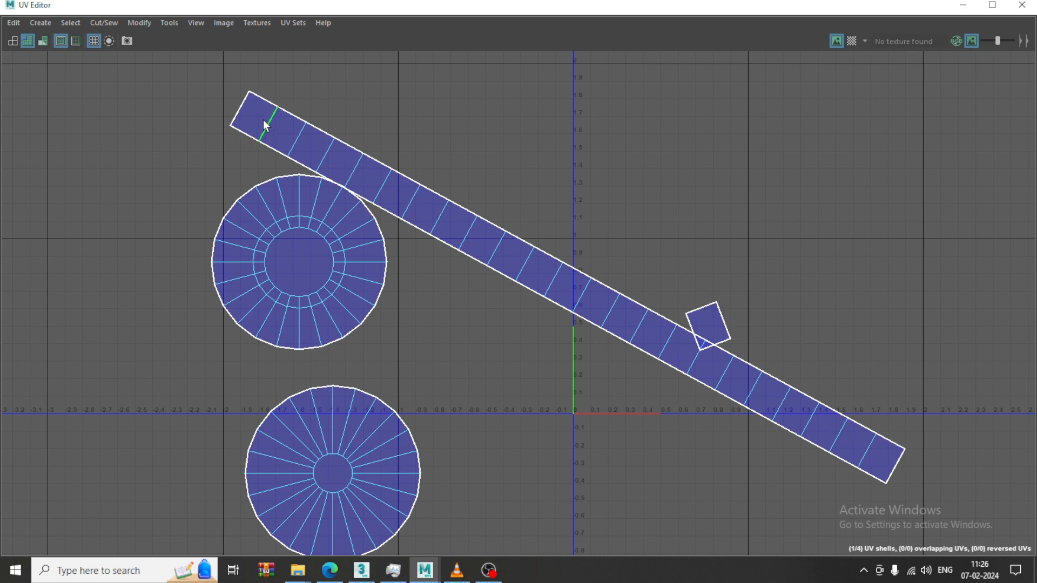
click(266, 126)
key(g)
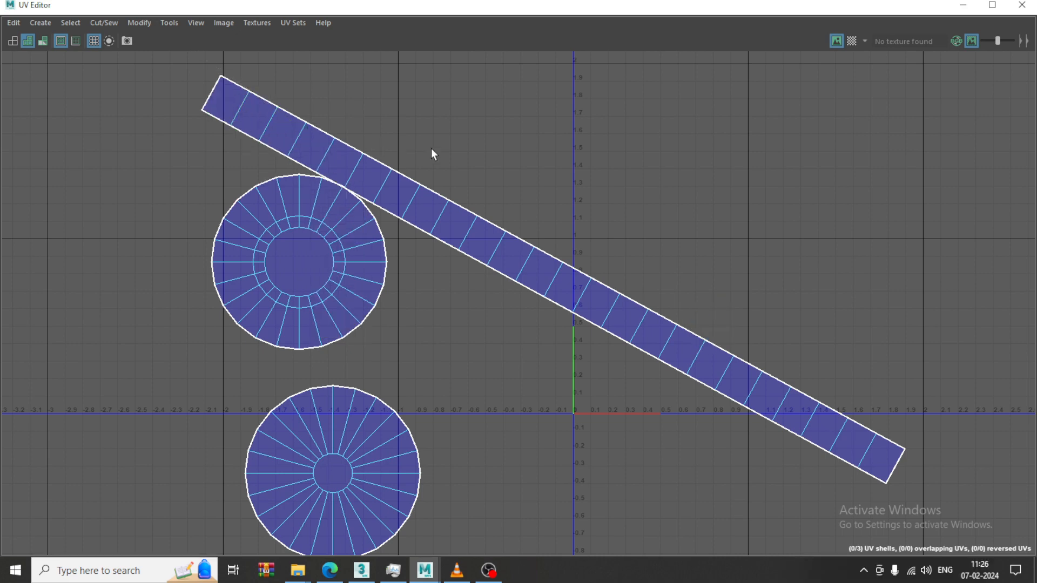
Lay out the rim strip and the two circular UV shells of the wheel together.
click(428, 187)
shift+click(346, 260)
shift+click(325, 475)
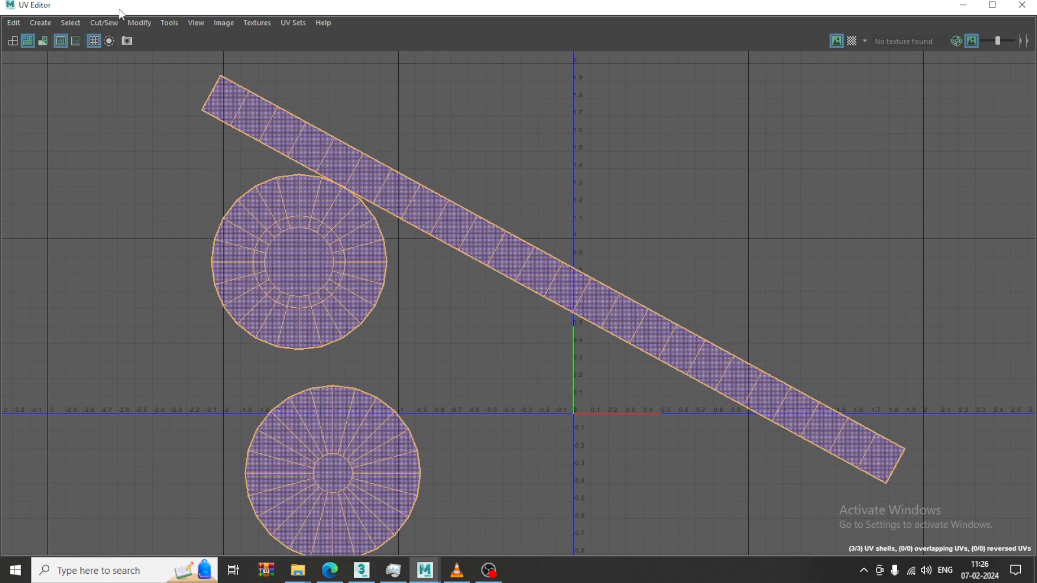
click(142, 25)
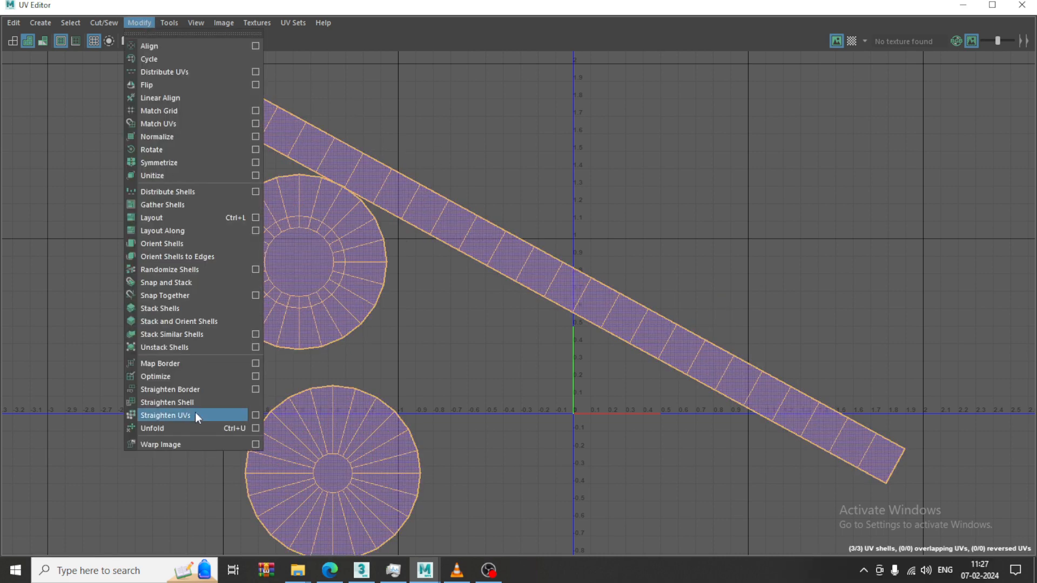
click(180, 217)
click(963, 5)
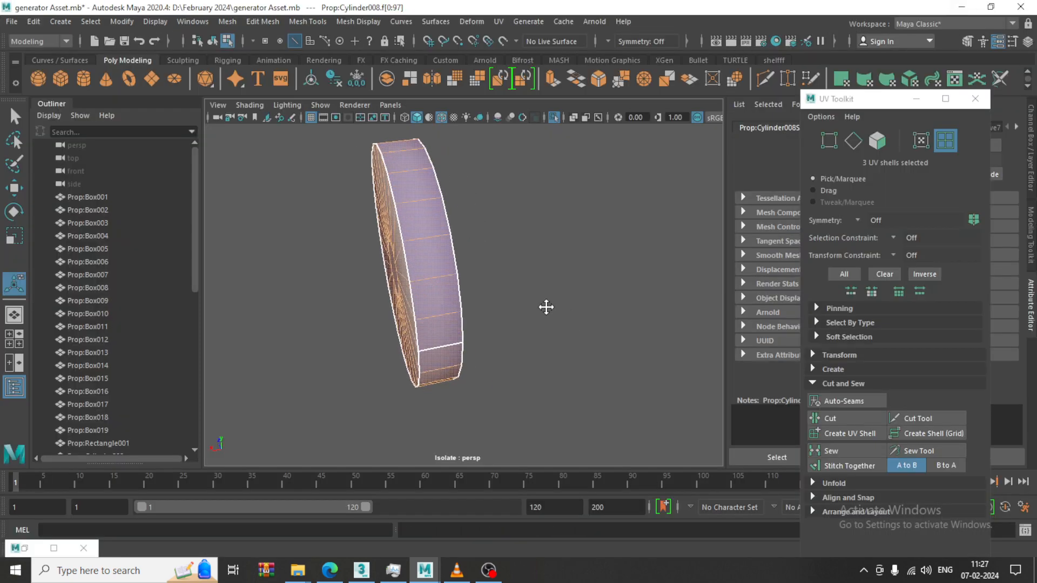
Return the wheel to object mode and display the checker texture on it to inspect its UVs.
right_drag(386, 210, 433, 178)
alt+drag(502, 284, 565, 353)
click(565, 352)
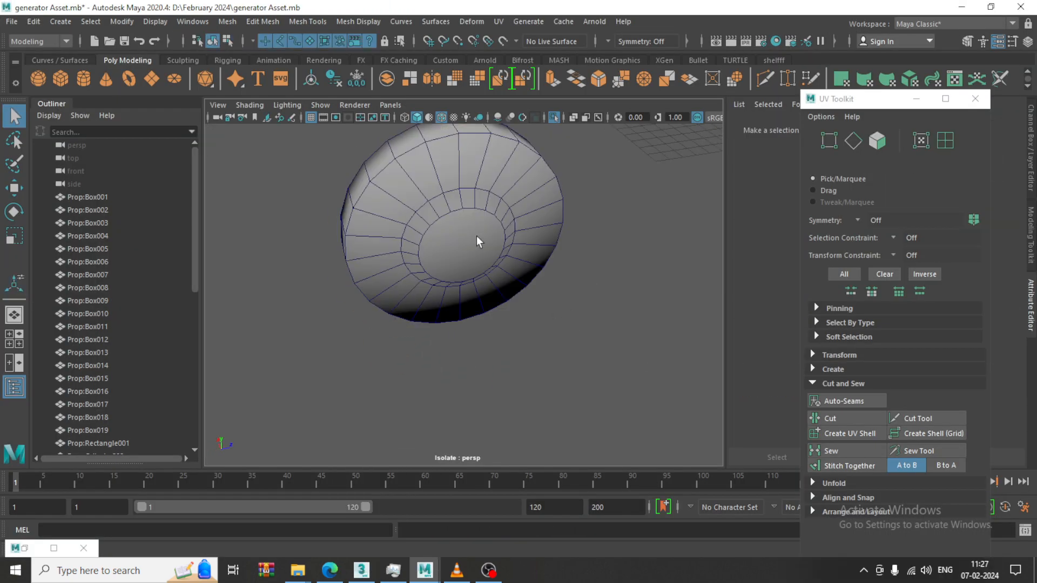
click(476, 236)
alt+drag(476, 235, 513, 238)
click(500, 23)
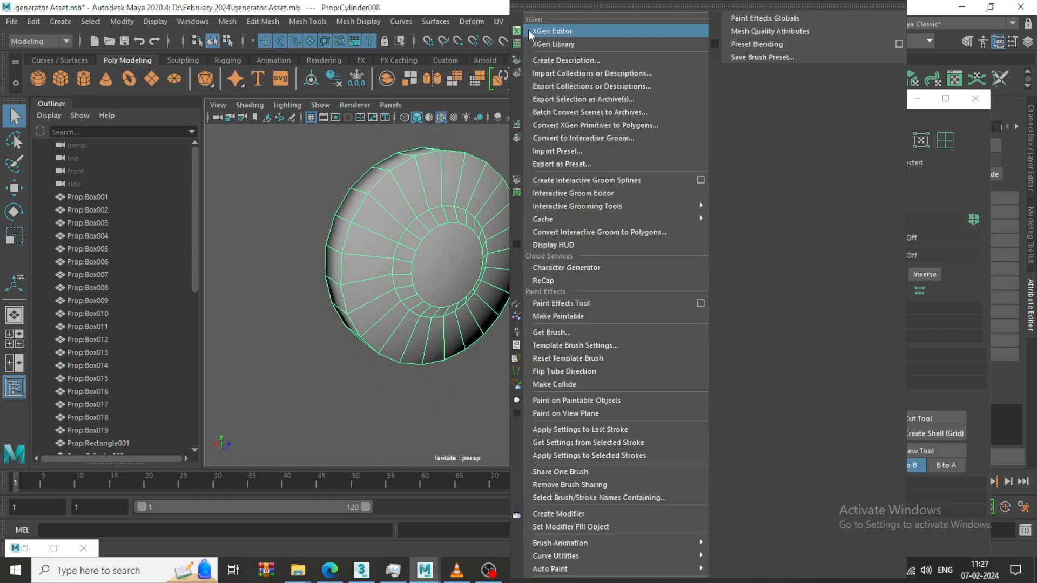
click(527, 44)
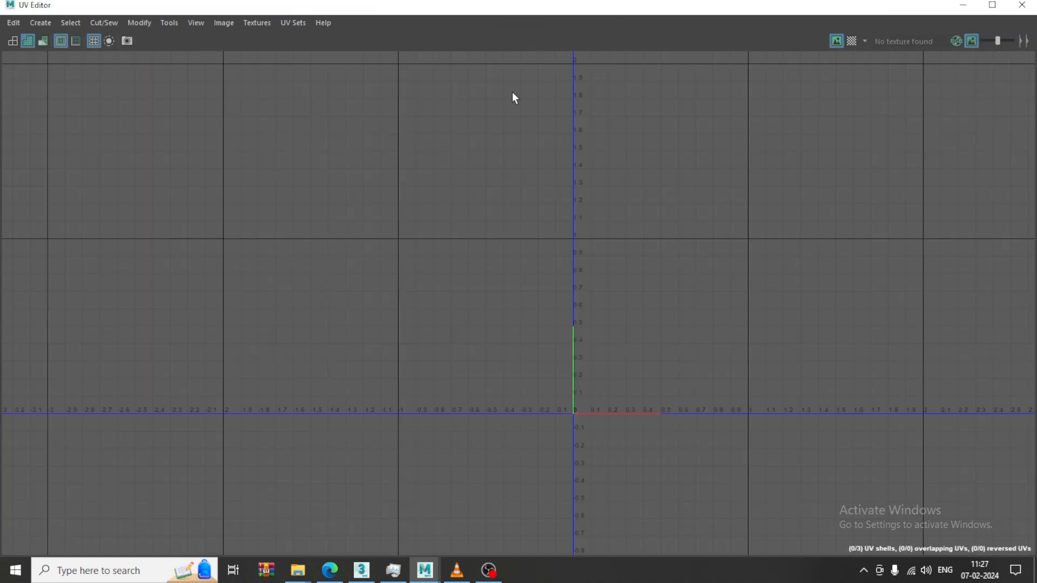
click(854, 41)
click(963, 5)
alt+drag(648, 232, 480, 335)
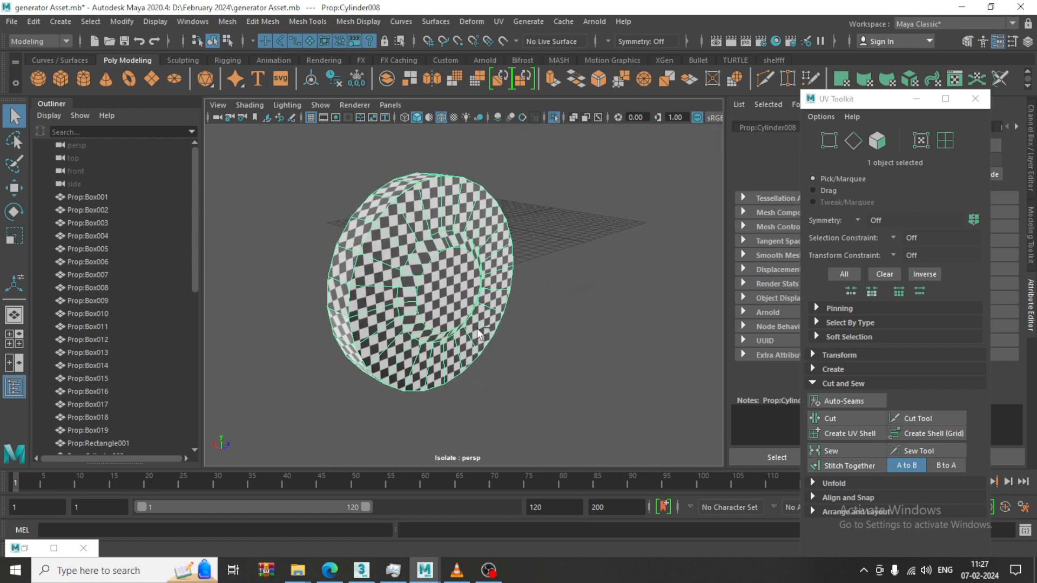
End the wheel's isolation to bring back the whole generator.
key(ctrl+1)
scroll(555, 304, down, 5)
alt+drag(555, 303, 410, 337)
scroll(491, 335, down, 3)
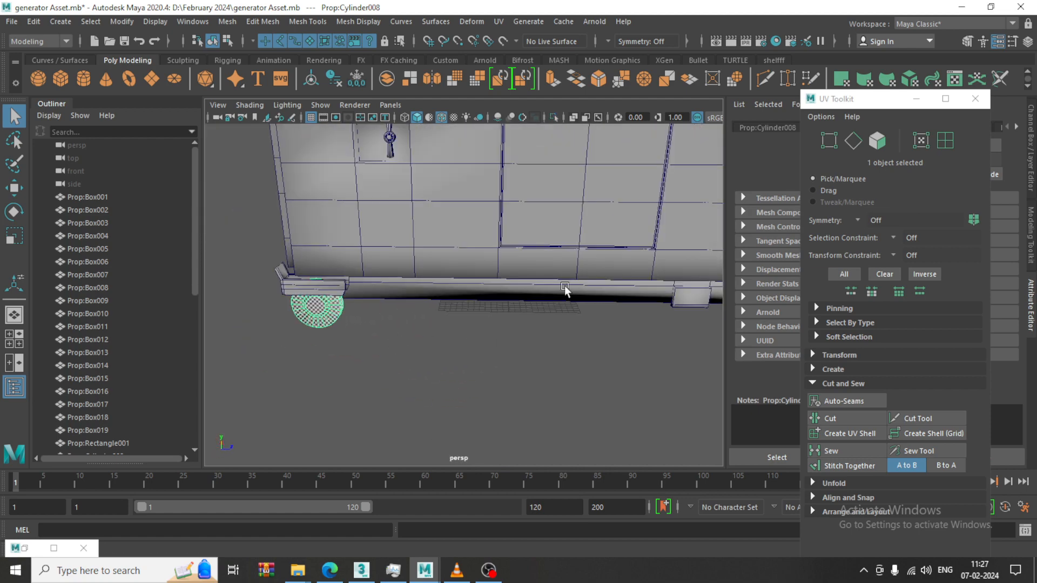
Examine the wheel at the other end of the generator and compare it with the unwrapped wheel.
key(w)
alt+drag(565, 286, 398, 285)
right_drag(534, 300, 738, 60)
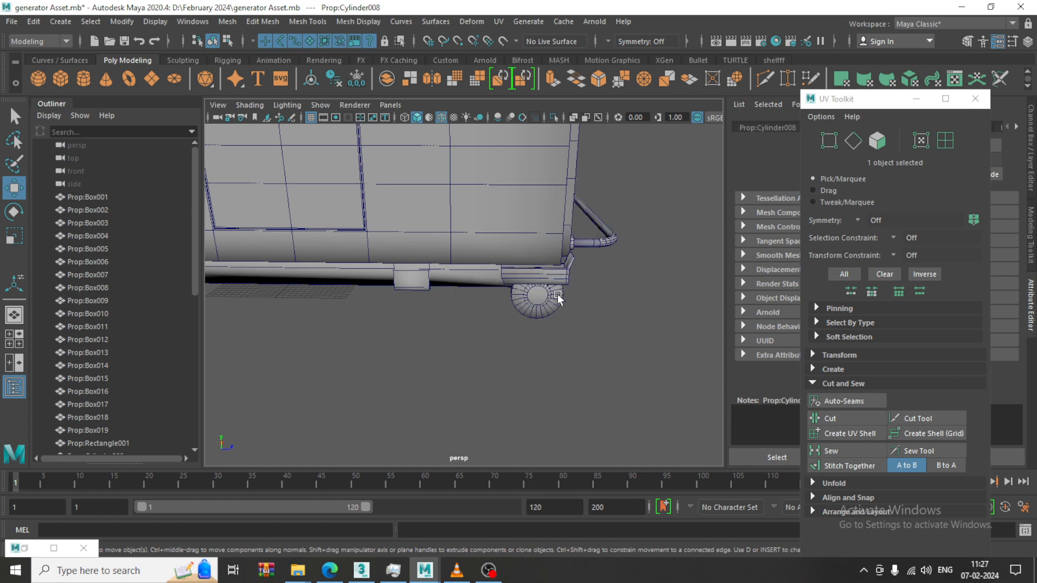
click(557, 294)
scroll(439, 302, down, 3)
alt+drag(439, 302, 452, 326)
scroll(452, 326, up, 6)
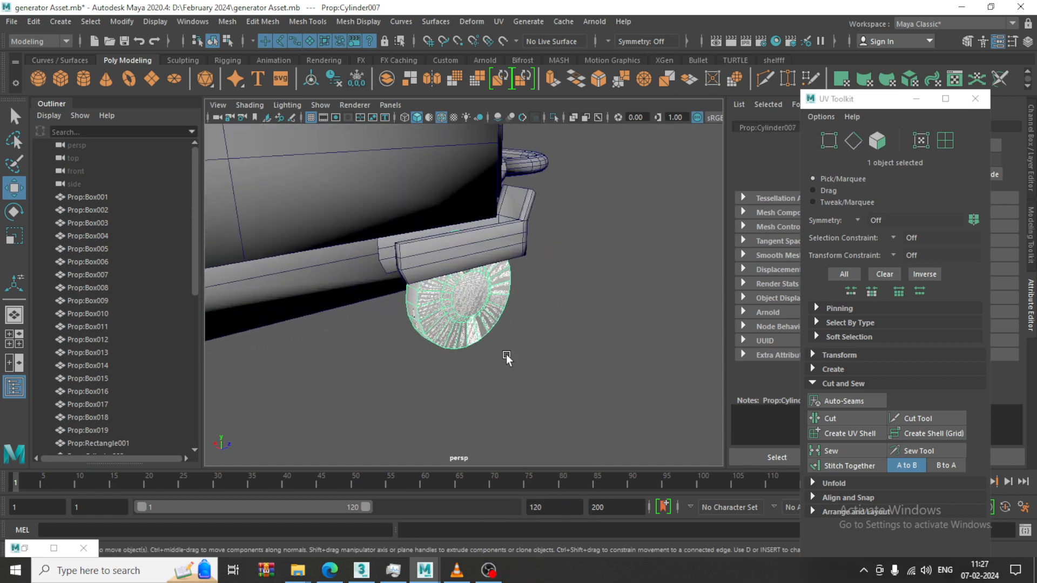
scroll(507, 354, down, 4)
alt+drag(507, 354, 471, 325)
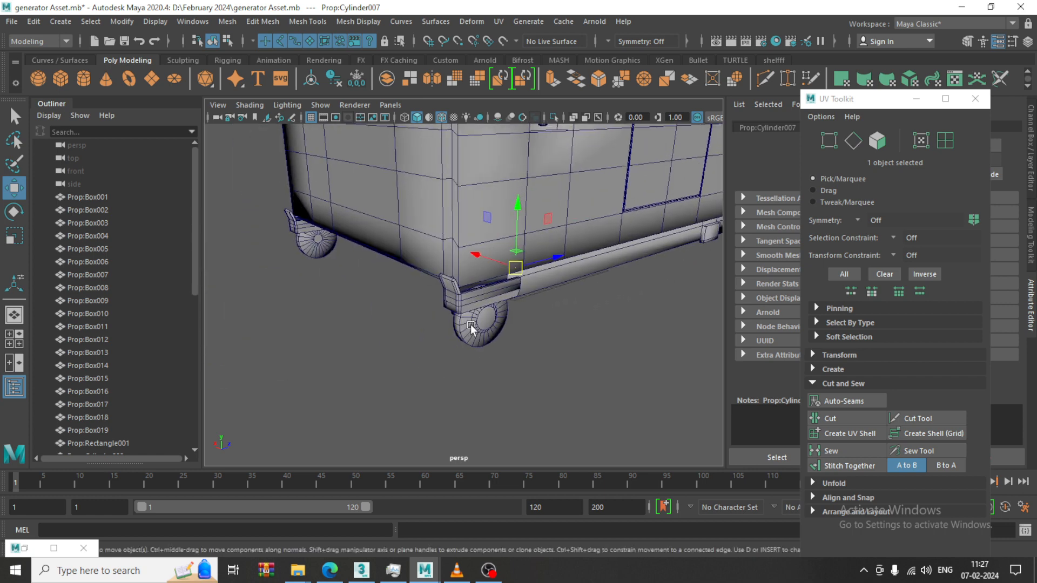
click(471, 326)
click(130, 23)
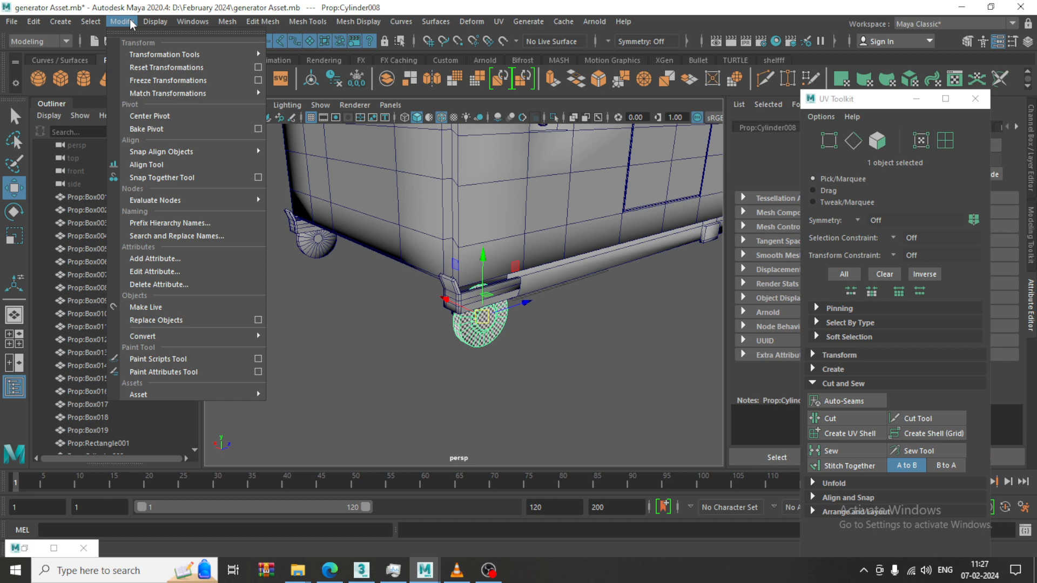
mouse_move(164, 24)
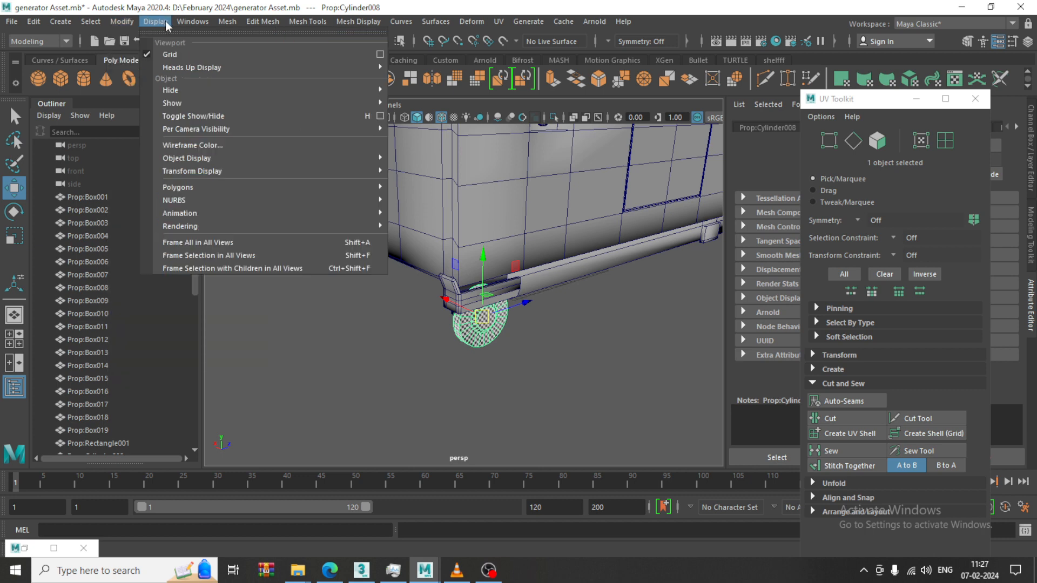
mouse_move(250, 22)
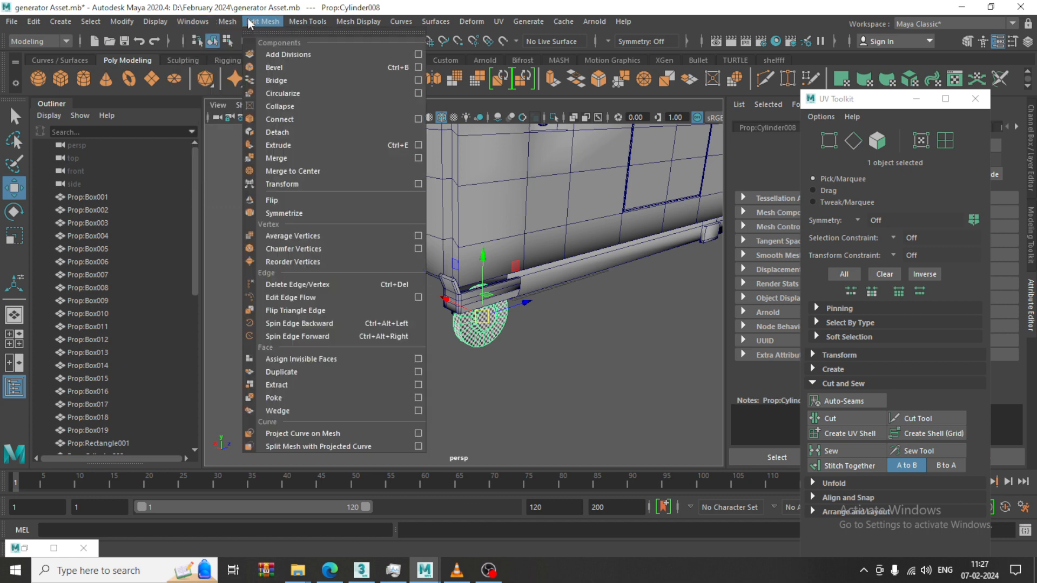
mouse_move(98, 25)
mouse_move(56, 26)
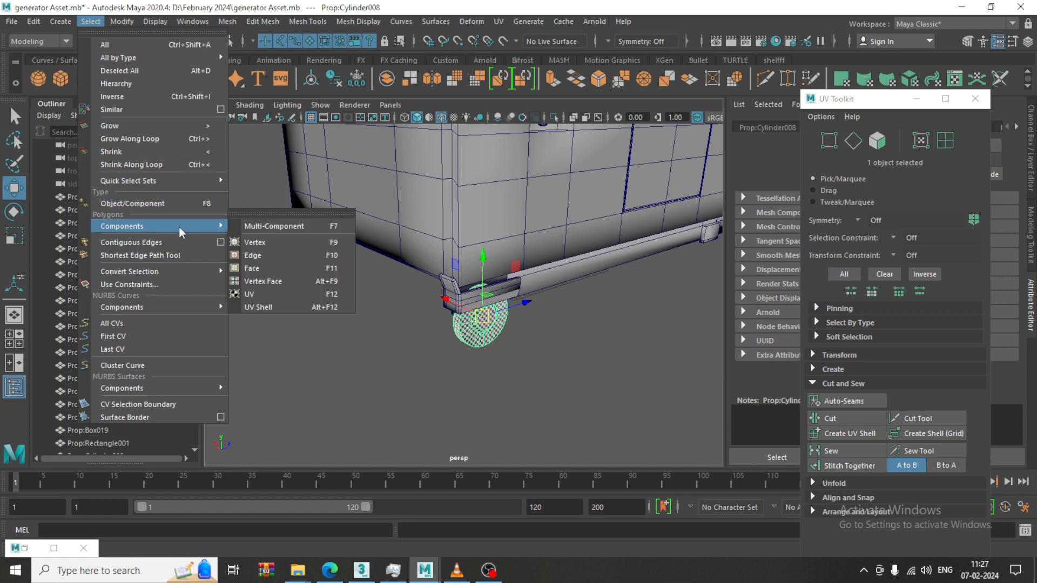
mouse_move(187, 180)
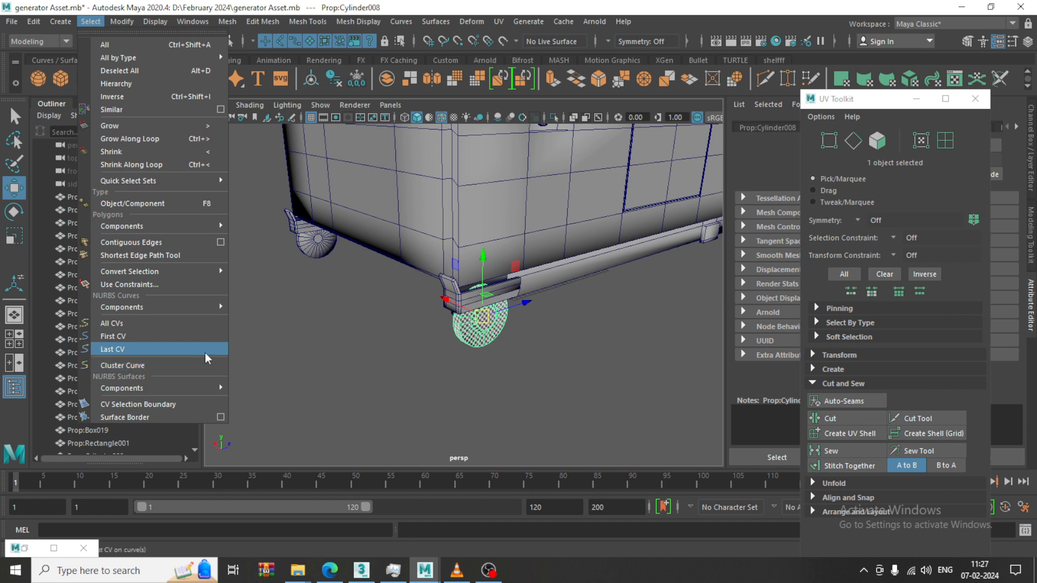
mouse_move(189, 314)
mouse_move(182, 275)
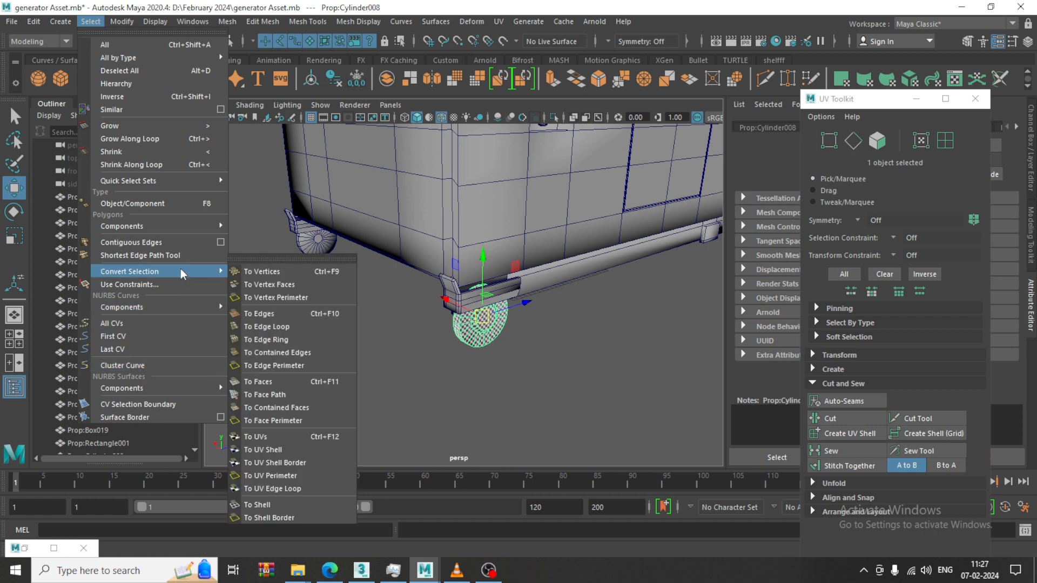
mouse_move(202, 392)
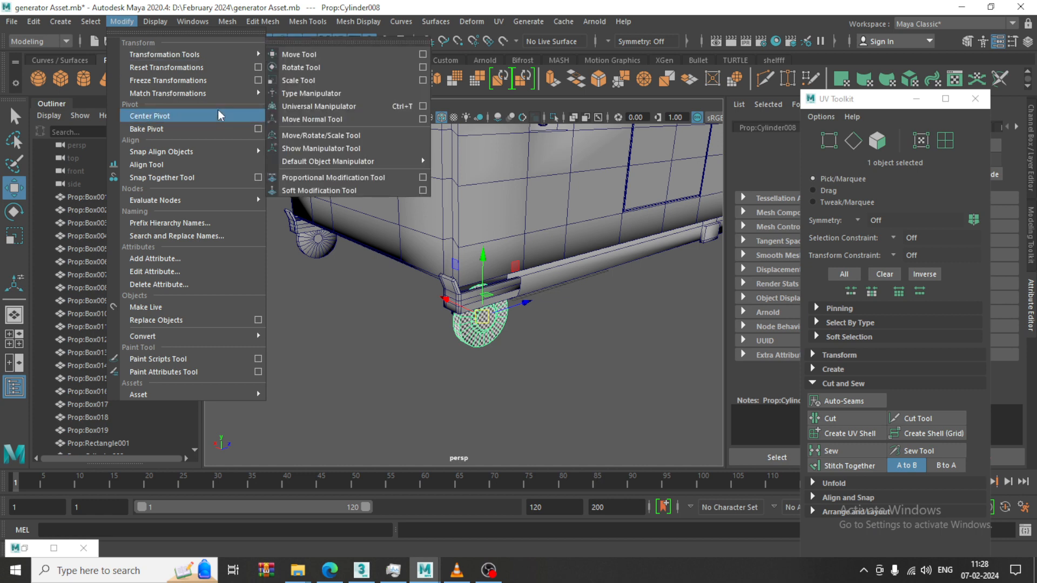
mouse_move(241, 153)
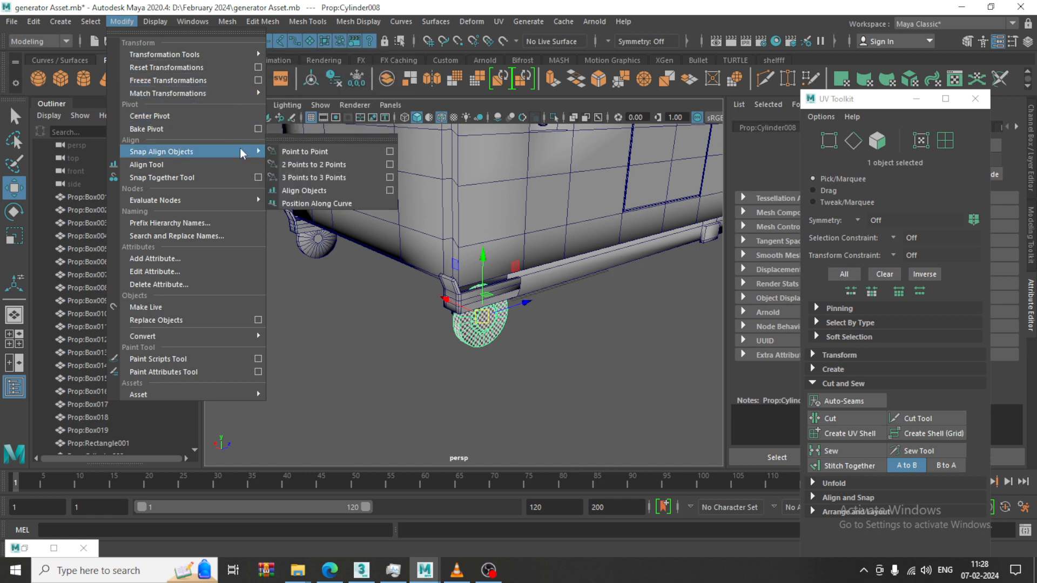
mouse_move(242, 199)
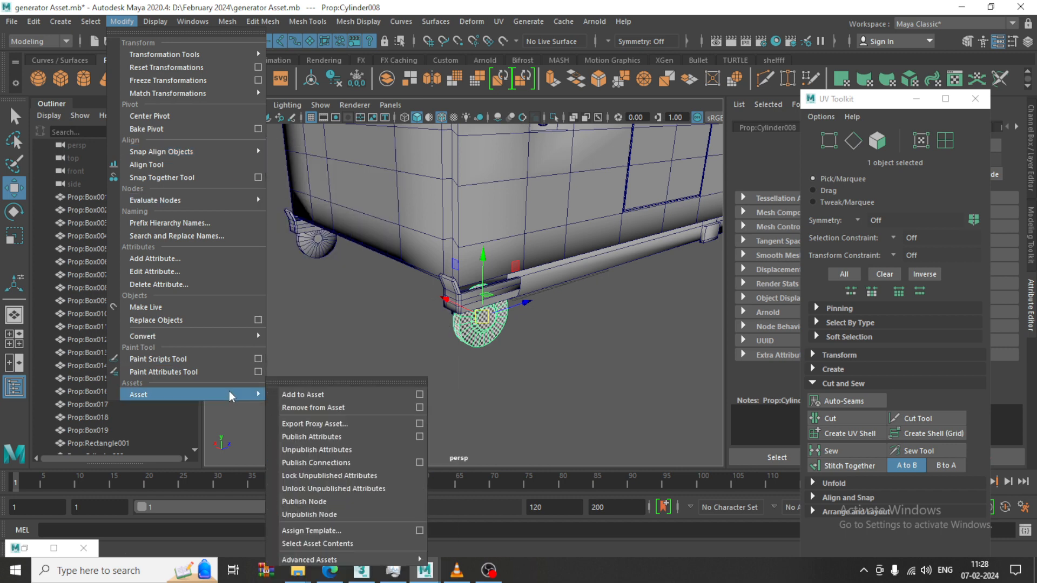
Delete the old wheel at the other end of the generator's near side.
alt+middle_drag(713, 355, 376, 319)
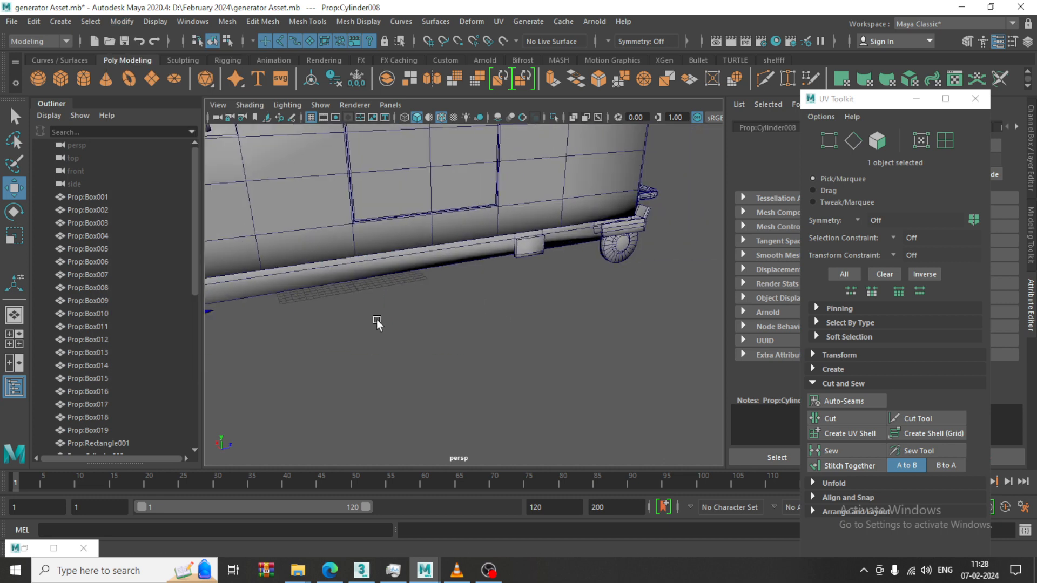
click(610, 254)
key(Delete)
scroll(456, 304, down, 5)
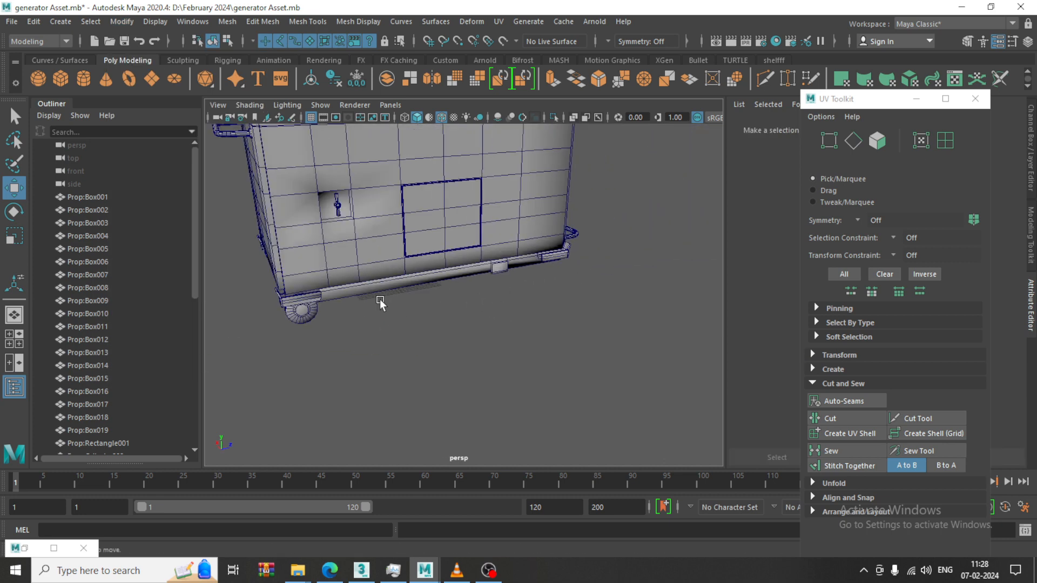
Duplicate the unwrapped wheel and place the copy under the bracket at the other end of the same side.
click(293, 313)
shift+drag(351, 297, 576, 278)
key(ctrl+z)
mouse_move(375, 316)
alt+mouse_down()
mouse_move(348, 310)
mouse_move(389, 293)
mouse_move(338, 287)
mouse_move(589, 294)
mouse_move(546, 304)
mouse_move(582, 289)
alt+mouse_up()
scroll(621, 296, up, 5)
scroll(530, 324, down, 5)
alt+middle_drag(544, 303, 679, 299)
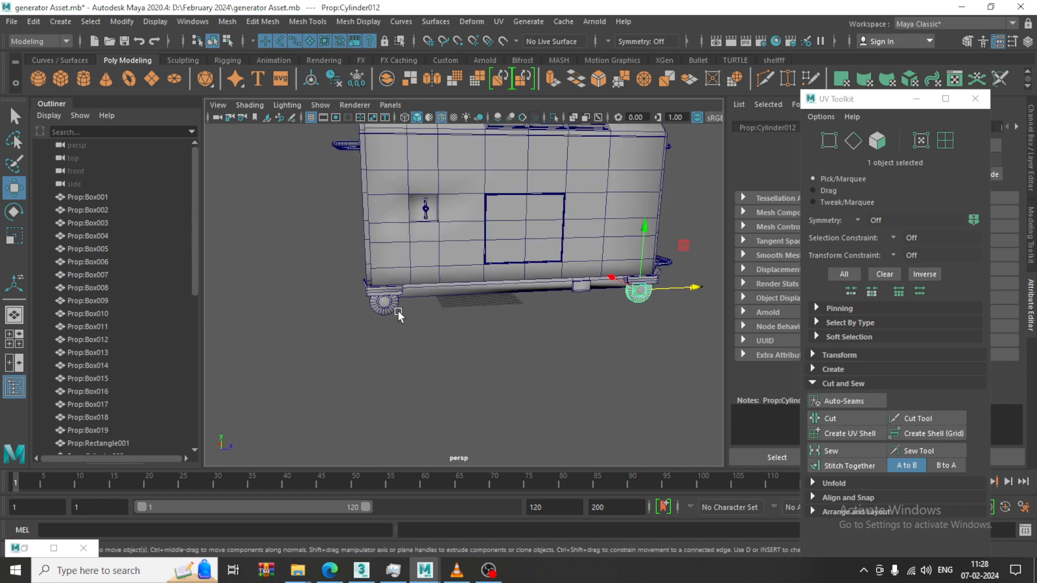
click(378, 312)
right_drag(380, 308, 319, 214)
drag(336, 304, 418, 355)
right_click(389, 292)
right_drag(389, 300, 189, 253)
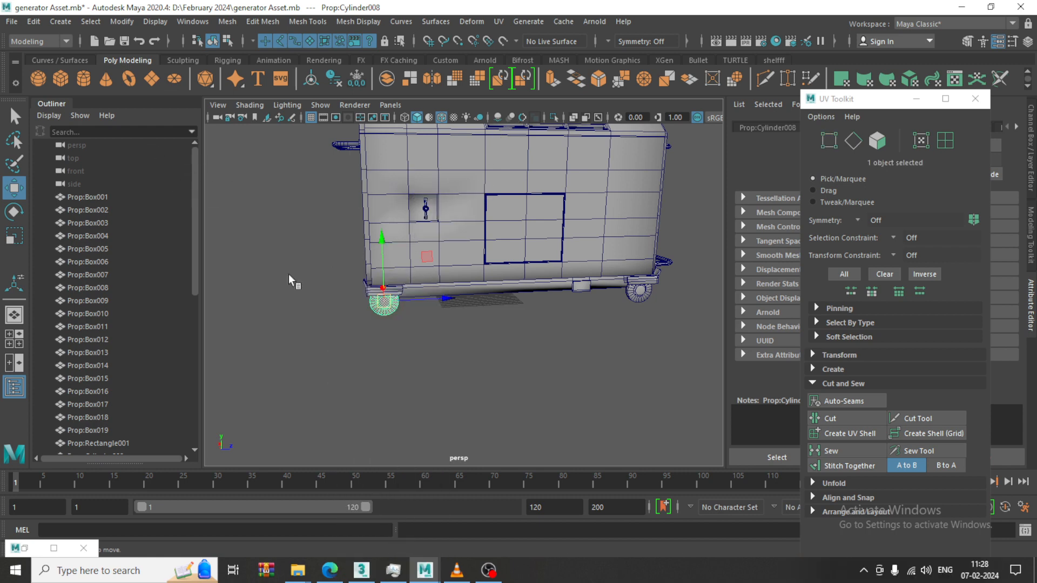
drag(377, 328, 388, 301)
key(ctrl+z)
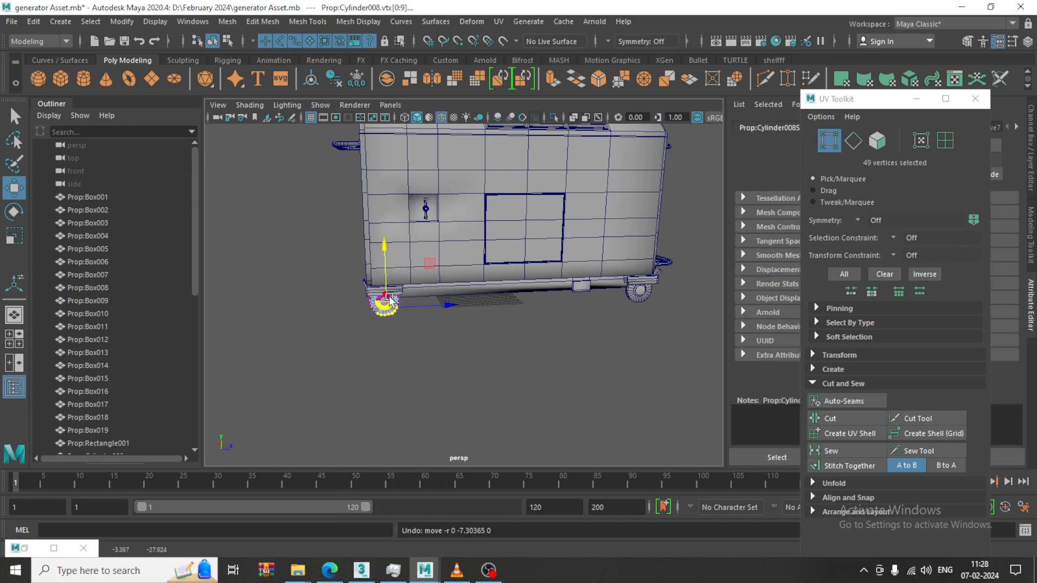
right_drag(389, 308, 487, 298)
click(488, 298)
Delete the old wheels on the generator's opposite side.
alt+drag(487, 298, 431, 316)
click(334, 331)
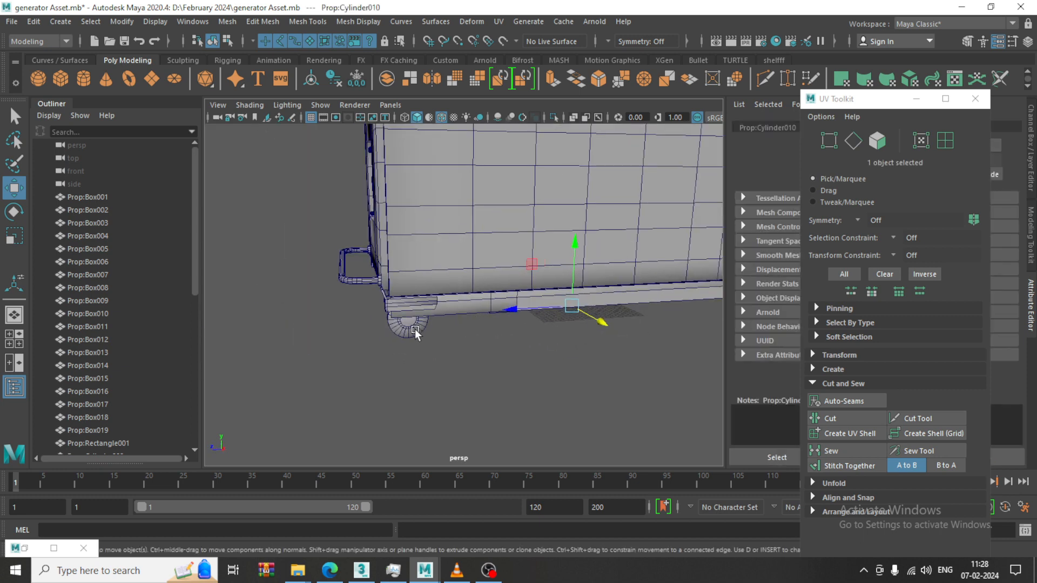
key(Delete)
Duplicate the two unwrapped wheels on the finished side of the generator and rotate the copies 180 degrees horizontally.
scroll(440, 319, down, 8)
alt+drag(587, 319, 247, 310)
scroll(473, 274, up, 5)
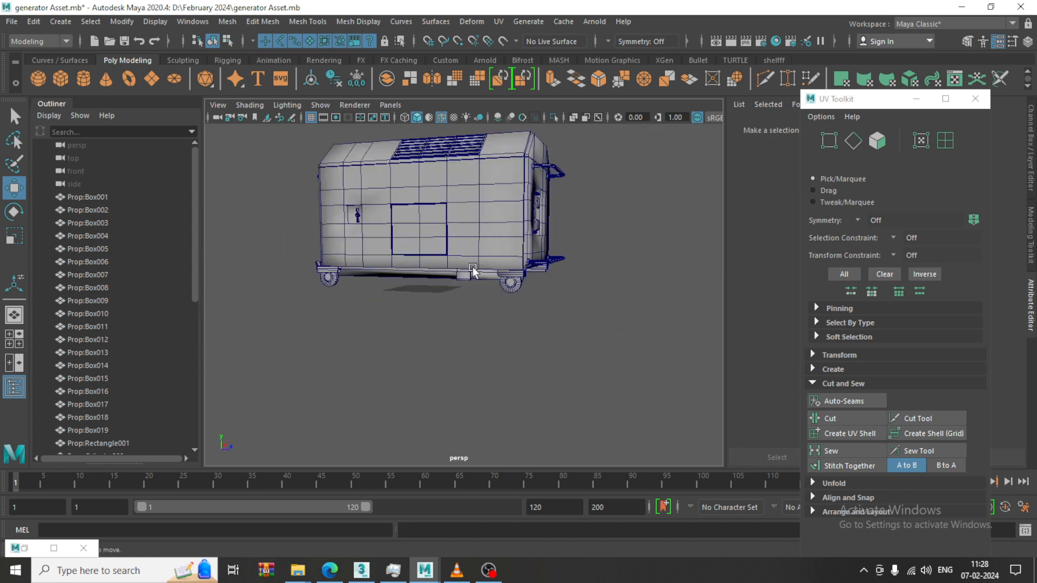
mouse_move(475, 273)
alt+mouse_down()
mouse_move(559, 287)
mouse_move(369, 267)
mouse_move(589, 312)
alt+mouse_up()
click(338, 302)
shift+click(515, 277)
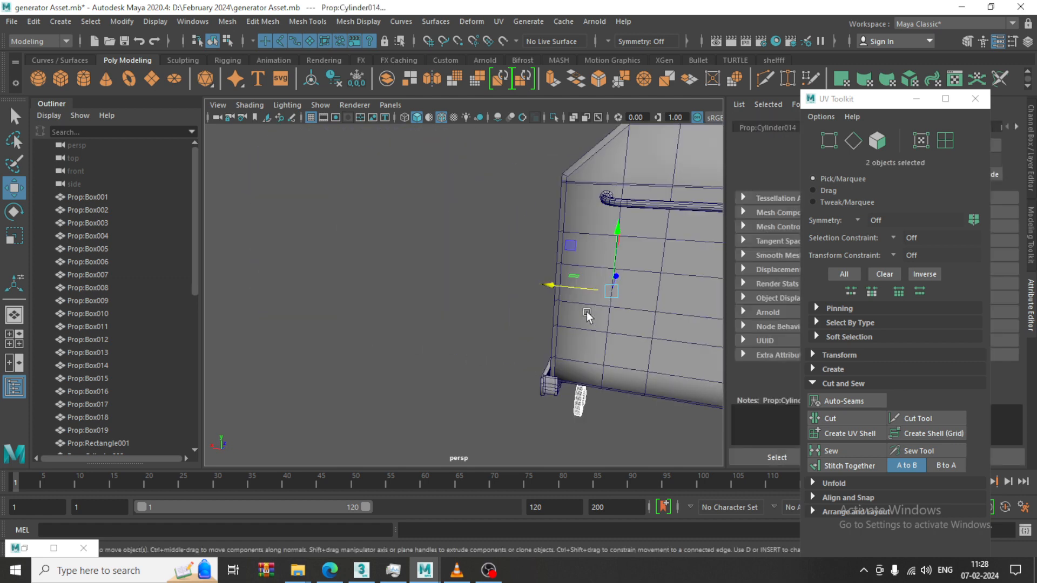
key(e)
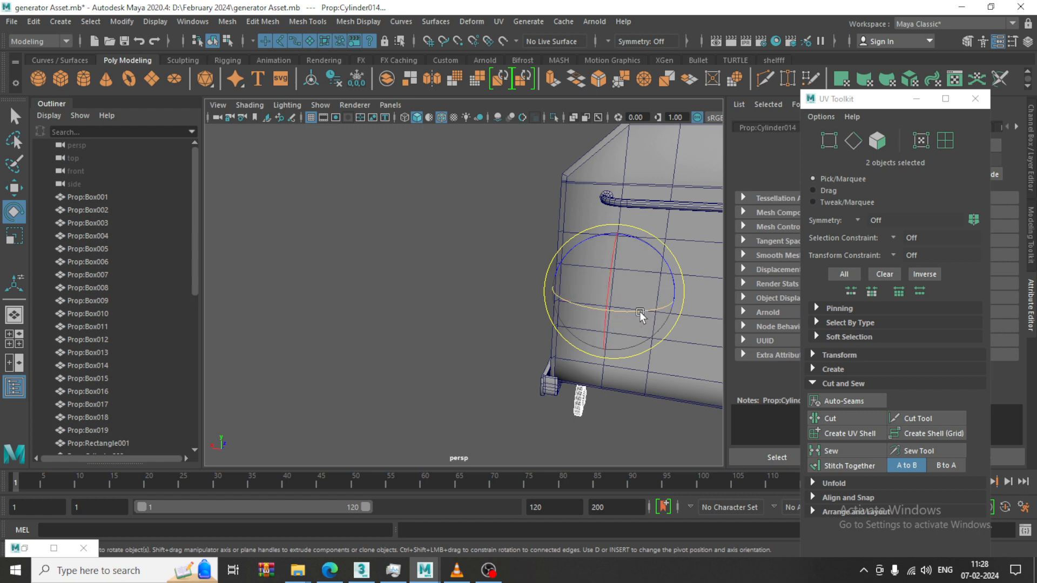
alt+drag(621, 313, 699, 301)
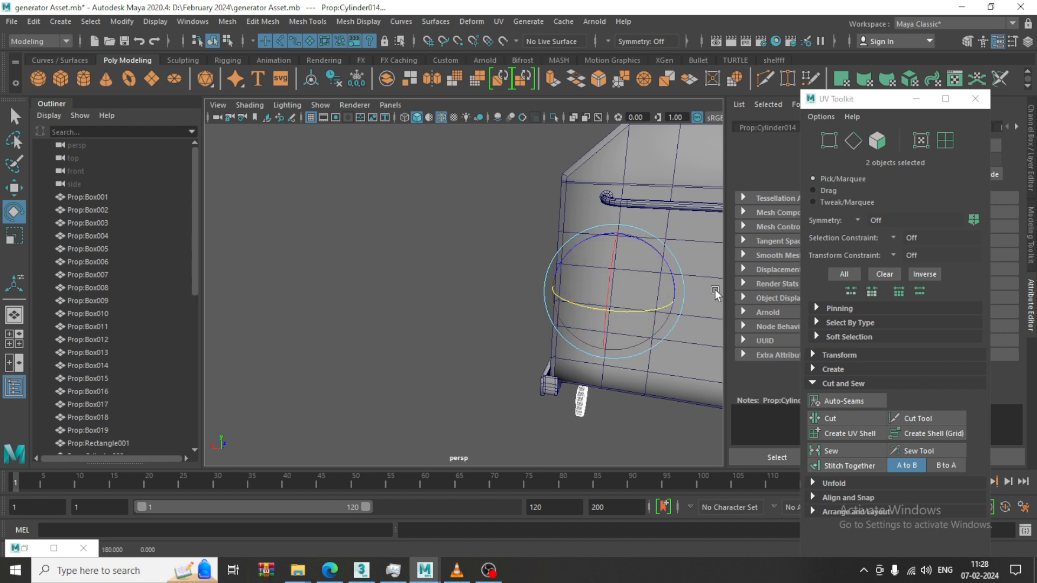
Move the rotated wheel copies under the brackets on the generator's opposite side and check their placement in the orthographic views.
key(w)
drag(549, 288, 568, 429)
key(space)
key(space)
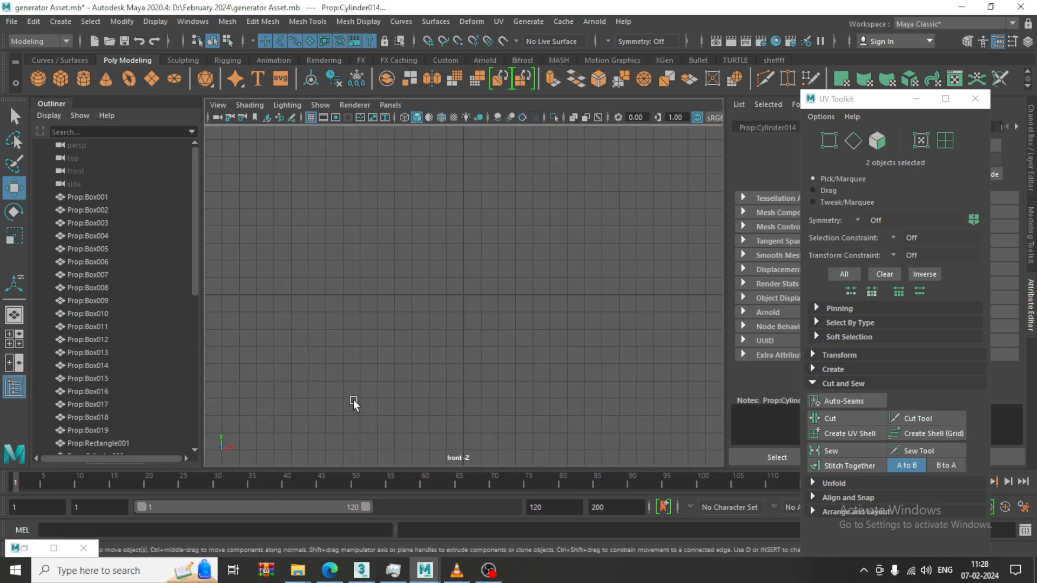
key(f)
key(space)
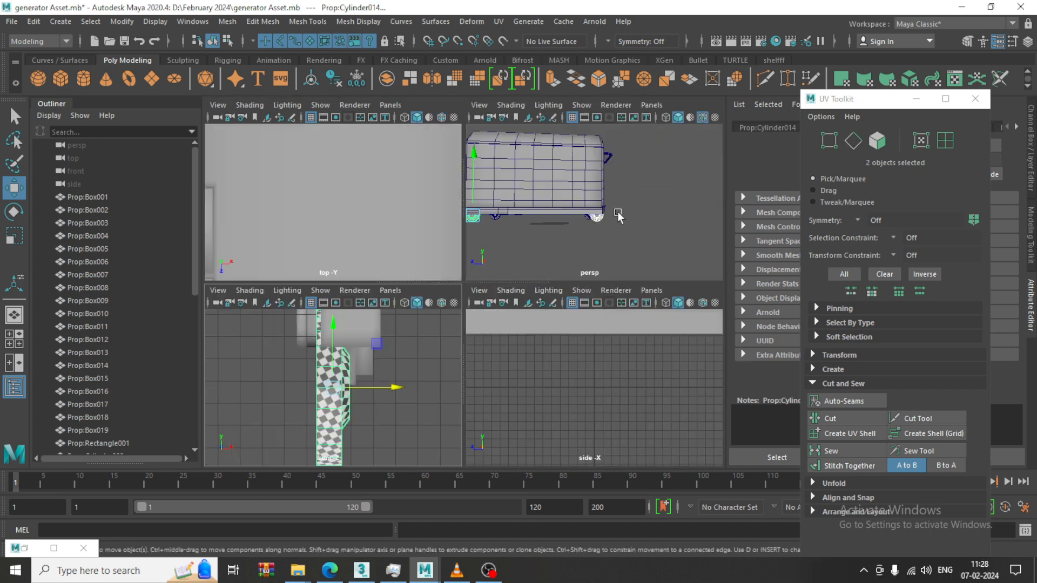
key(space)
key(f)
key(space)
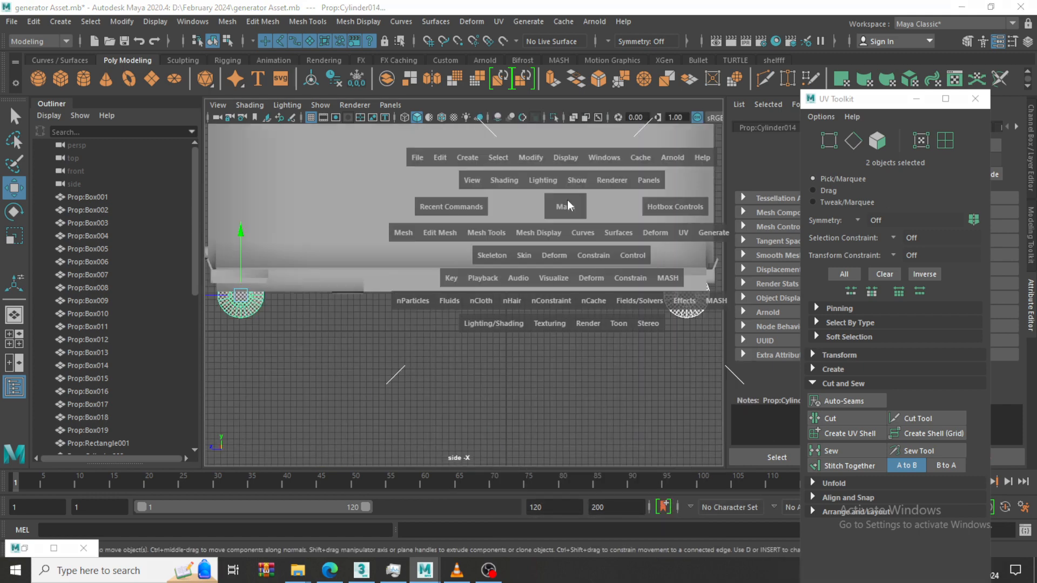
key(space)
Center the pivot of the small latch handle on the generator's side panel and isolate the handle.
alt+drag(571, 209, 648, 322)
scroll(519, 311, down, 4)
alt+drag(514, 308, 669, 289)
alt+middle_drag(670, 288, 544, 371)
scroll(544, 371, up, 5)
alt+drag(544, 371, 419, 357)
click(414, 368)
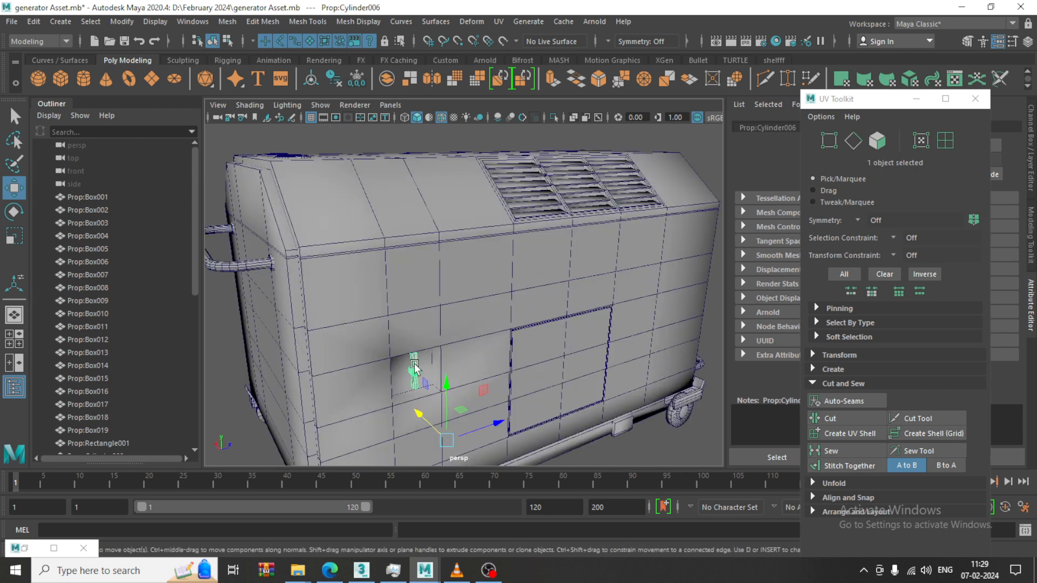
click(125, 25)
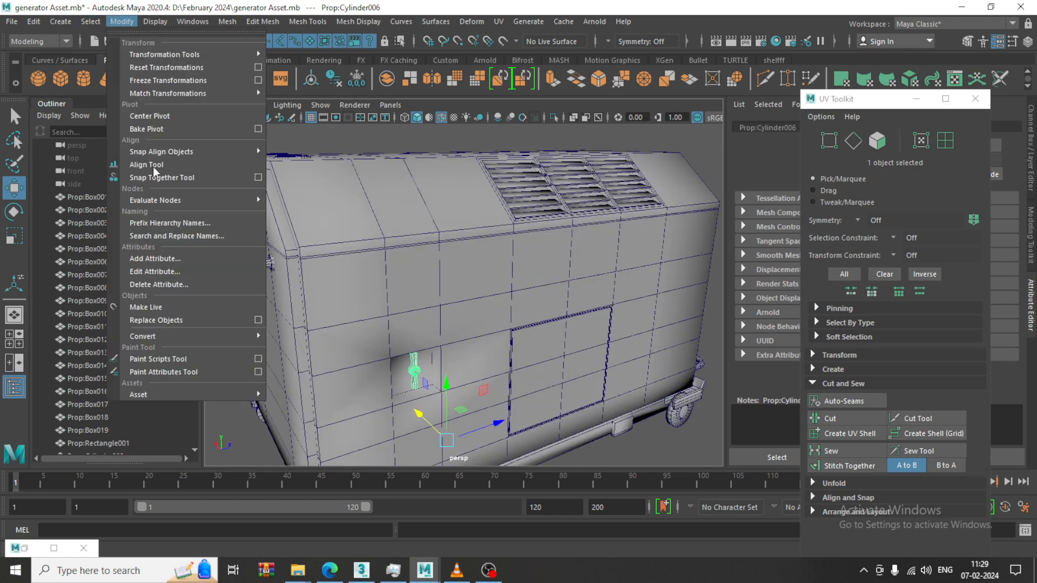
click(190, 118)
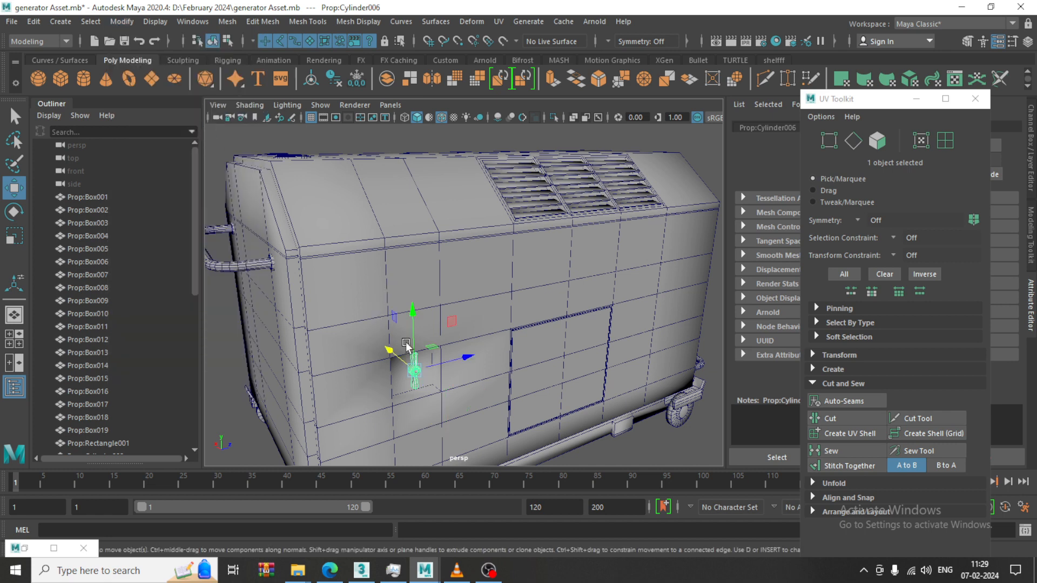
key(f)
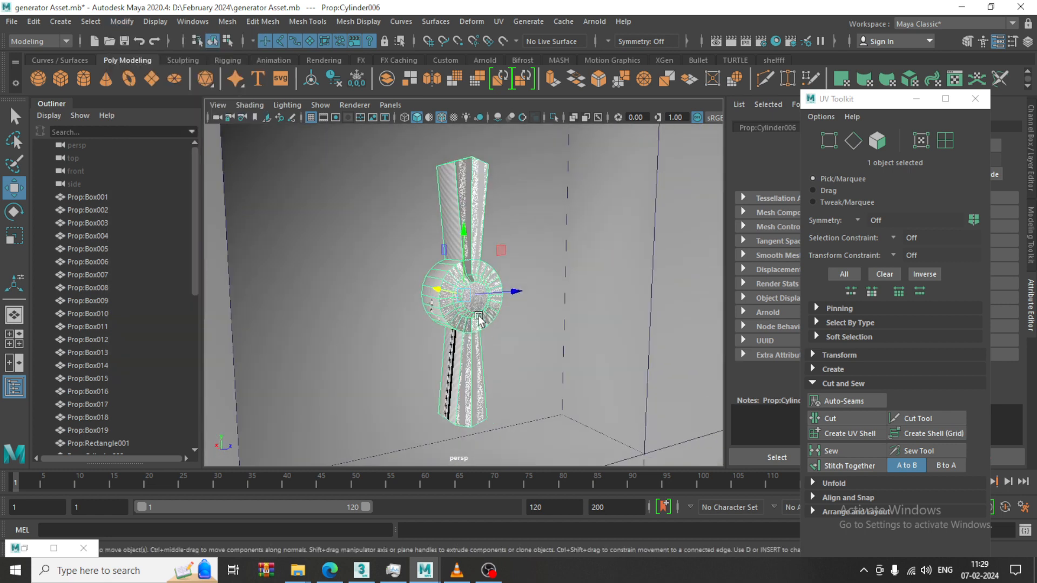
key(ctrl+1)
Select the two front faces of the latch handle's upper arm.
scroll(463, 281, up, 4)
mouse_move(499, 280)
alt+mouse_down()
mouse_move(485, 290)
mouse_move(502, 278)
alt+mouse_up()
alt+middle_drag(507, 246, 483, 265)
alt+drag(495, 282, 520, 268)
mouse_move(475, 184)
right_down()
mouse_move(472, 207)
mouse_move(474, 197)
right_up()
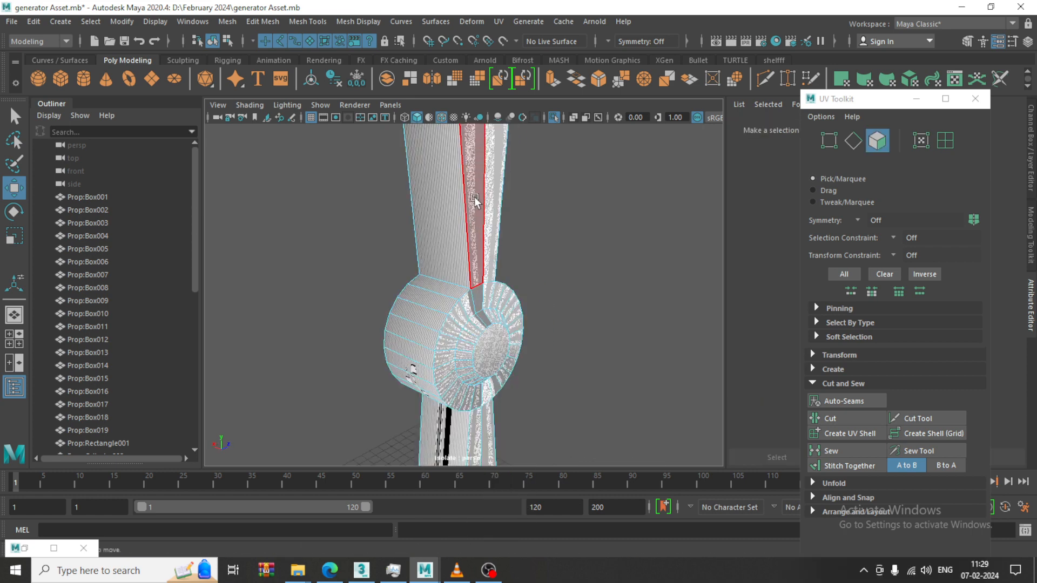
click(494, 199)
alt+drag(496, 199, 448, 255)
shift+click(446, 285)
key(F10)
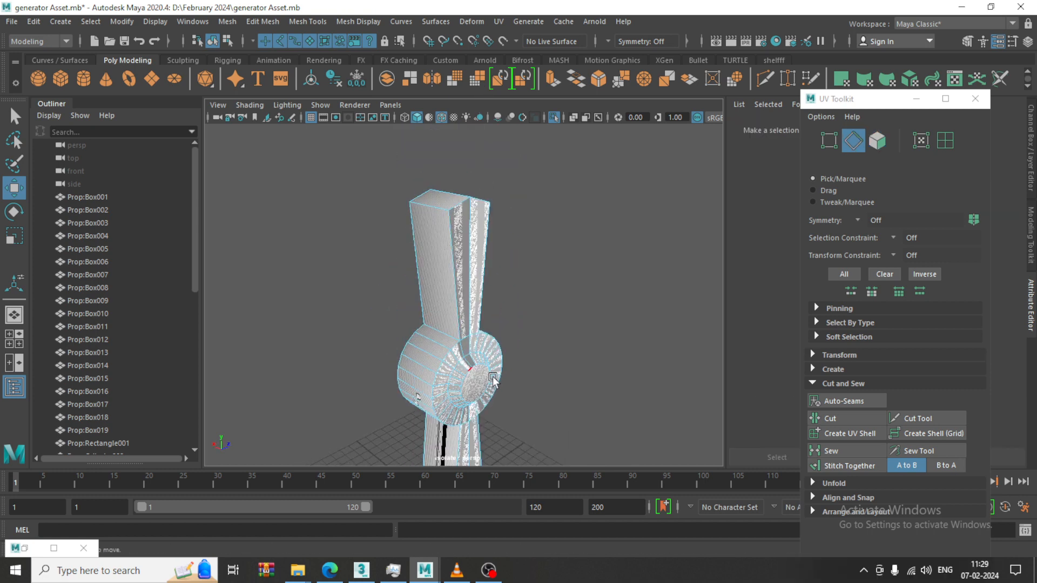
alt+drag(493, 379, 448, 231)
right_drag(448, 231, 447, 248)
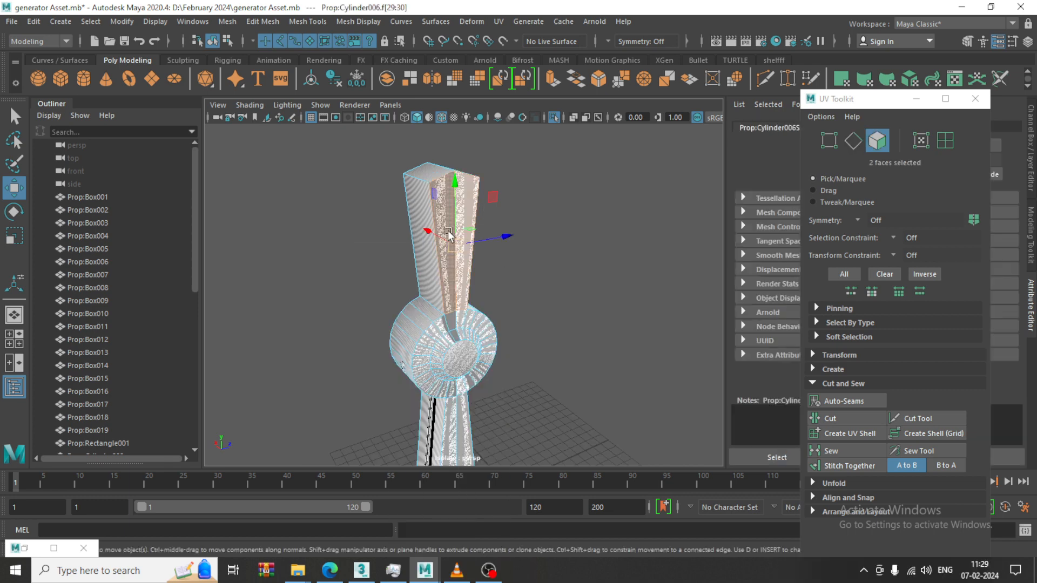
alt+drag(443, 359, 474, 359)
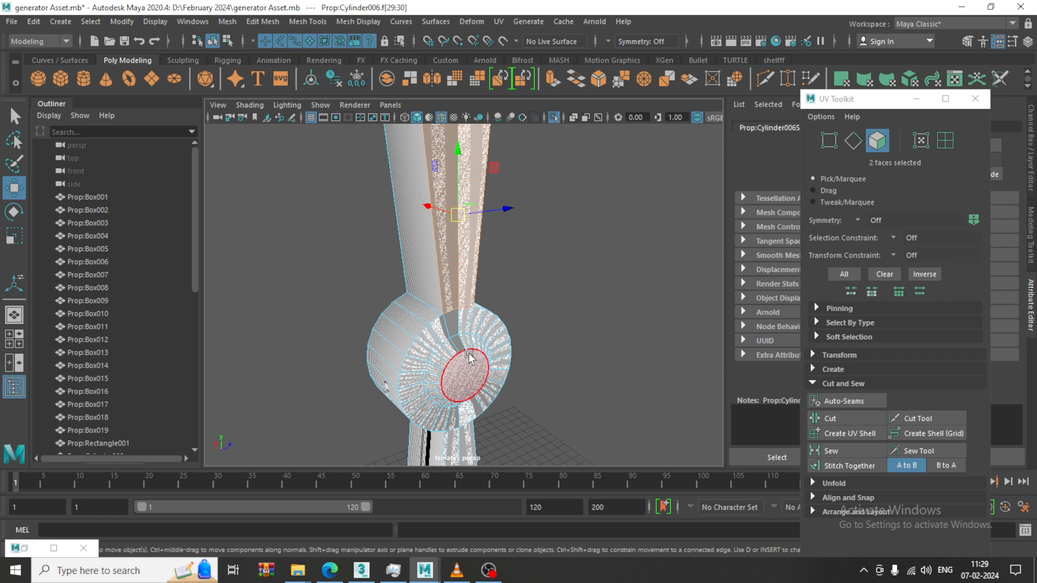
Turn off the checker texture display through the UV Editor.
click(500, 21)
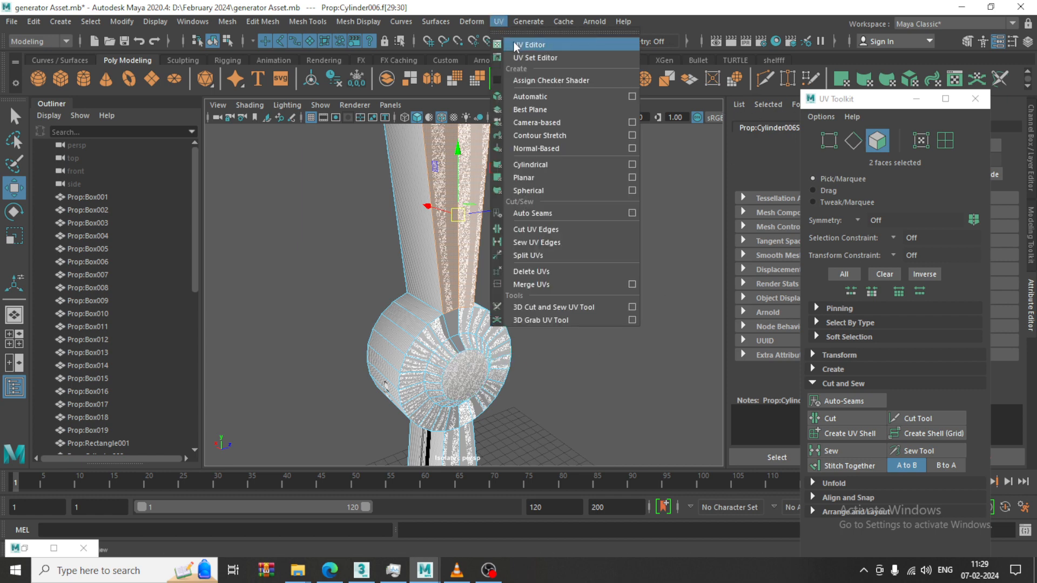
click(513, 41)
click(854, 41)
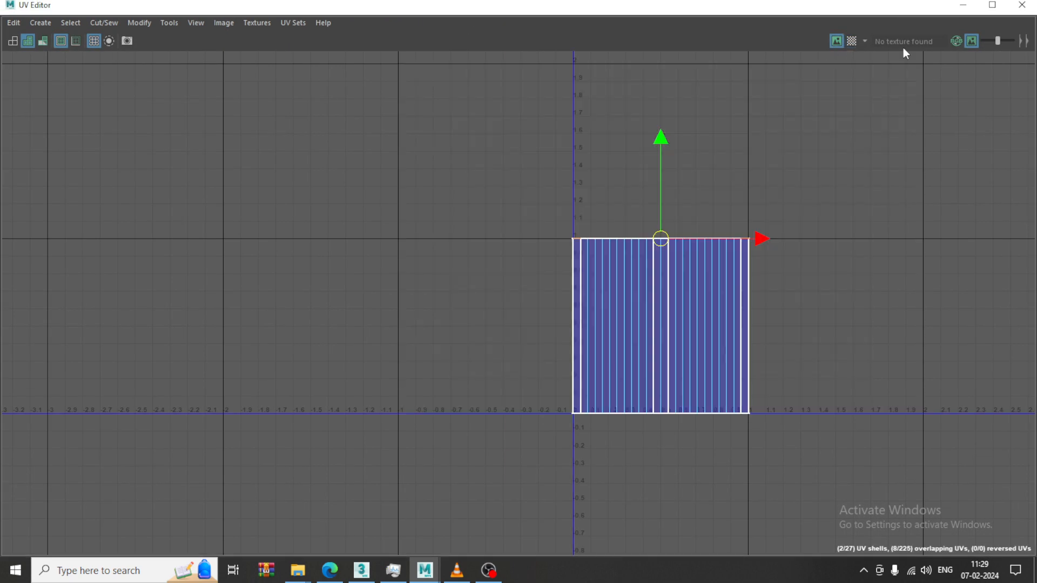
click(960, 8)
Add all front faces of the handle's round hub, including its inner rings and center cap, to the selection.
mouse_move(516, 332)
alt+mouse_down()
mouse_move(491, 342)
mouse_move(508, 327)
alt+mouse_up()
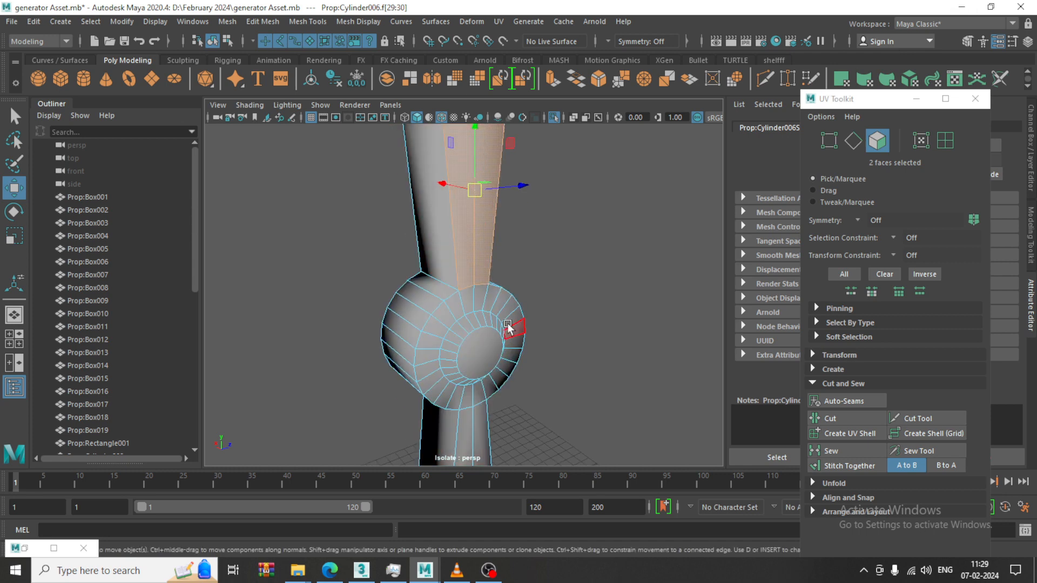
shift+click(476, 299)
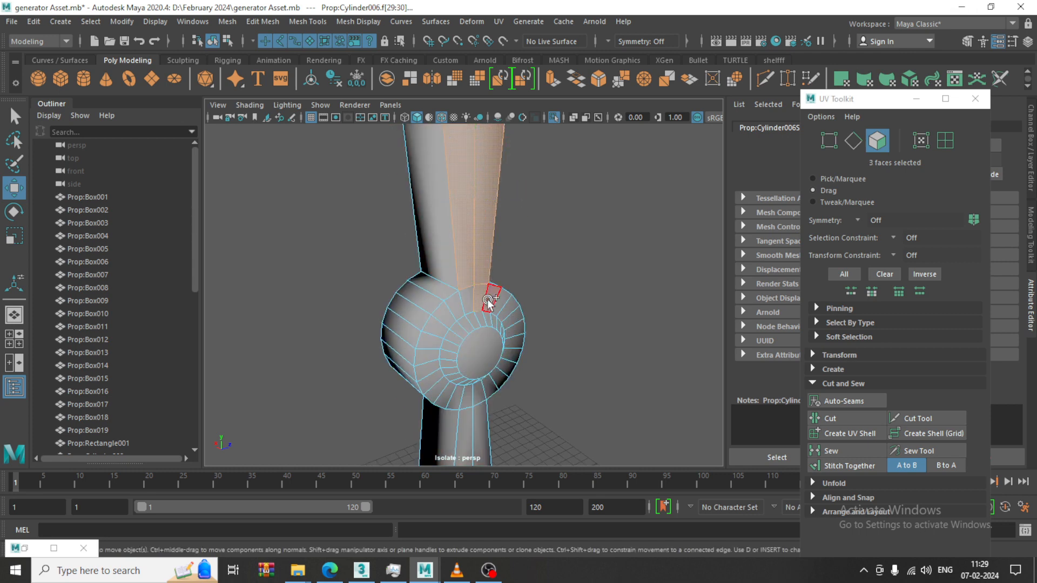
shift+drag(463, 397, 454, 327)
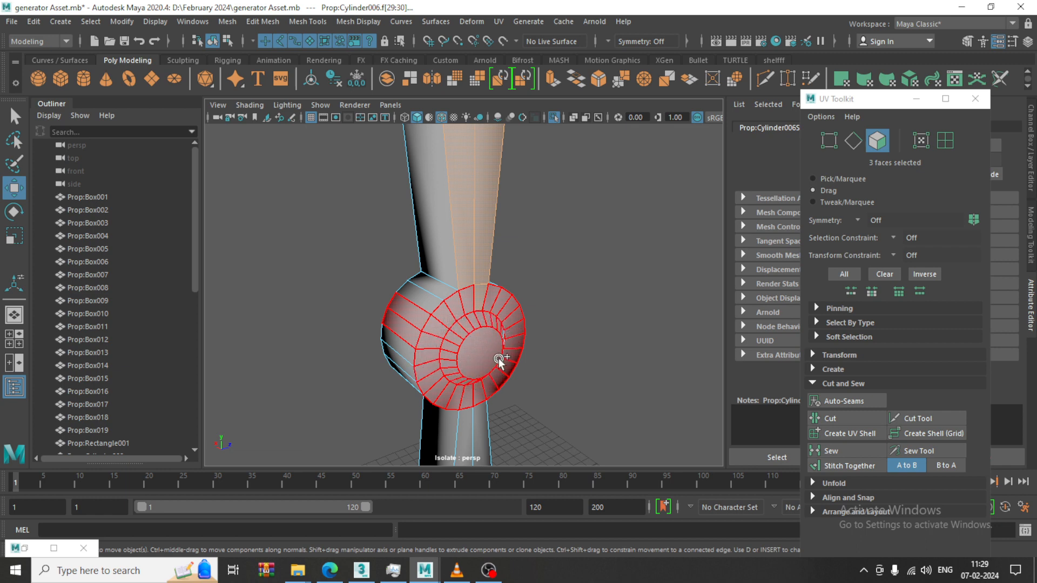
mouse_move(505, 351)
shift+mouse_down()
mouse_move(507, 336)
mouse_move(465, 353)
mouse_move(464, 331)
shift+mouse_up()
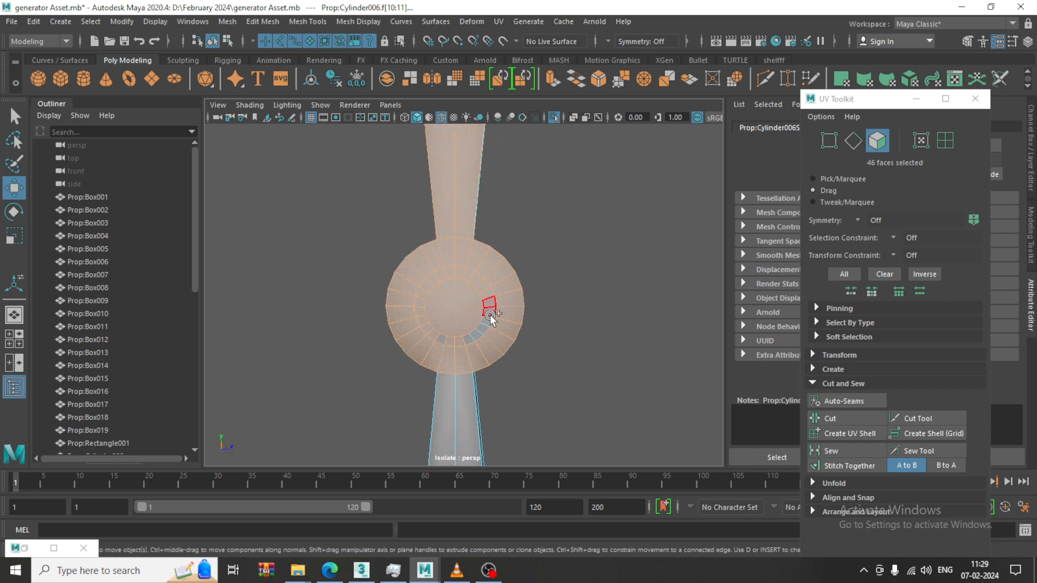
shift+drag(442, 337, 440, 339)
Add the lower arm's two front faces to the selection and deselect the stray faces on the hub's side.
alt+middle_drag(575, 359, 578, 245)
alt+drag(578, 245, 600, 251)
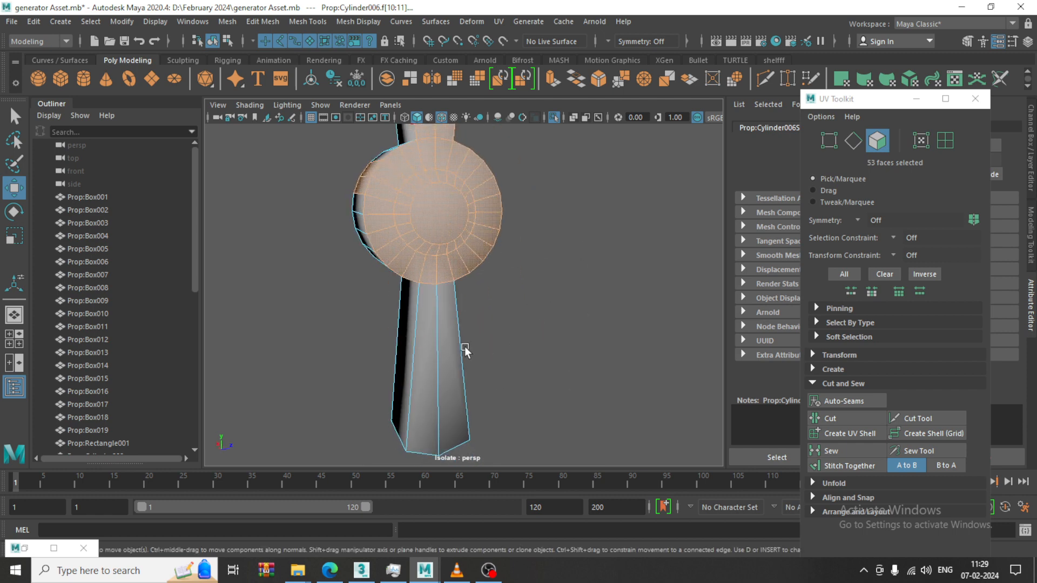
shift+click(452, 353)
shift+click(421, 359)
alt+drag(453, 270, 490, 367)
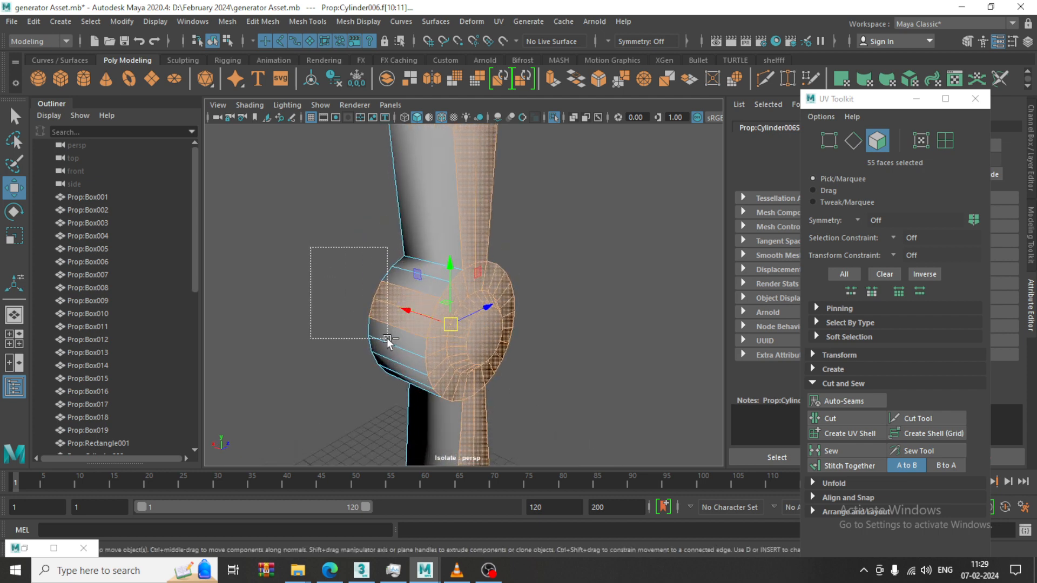
ctrl+drag(387, 338, 399, 344)
alt+middle_drag(568, 354, 546, 283)
alt+drag(547, 283, 543, 333)
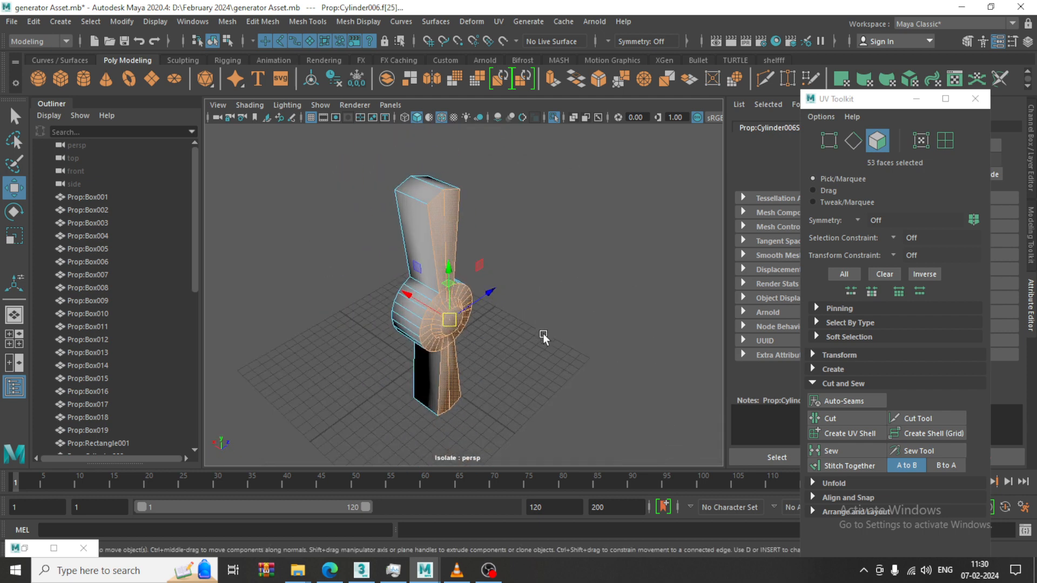
Planar-map the selected front faces from the X axis and move their UV shell to empty space outside the 0–1 tile.
click(498, 22)
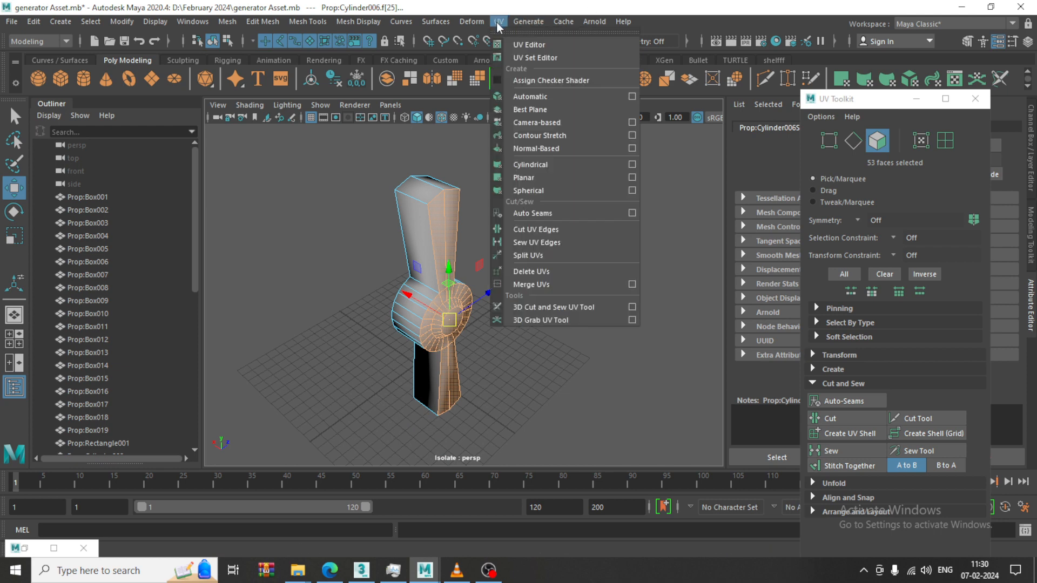
click(632, 179)
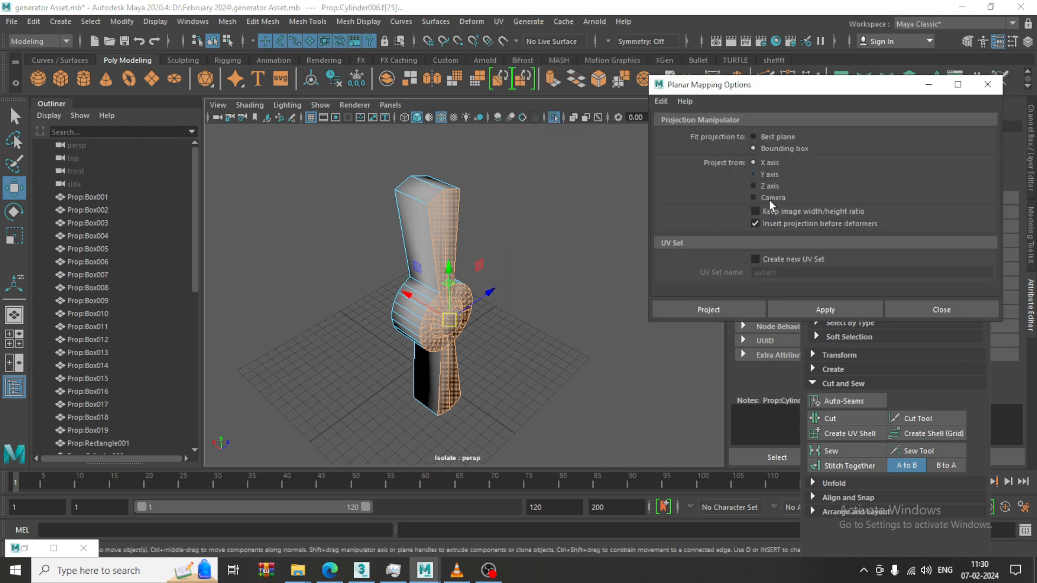
click(729, 309)
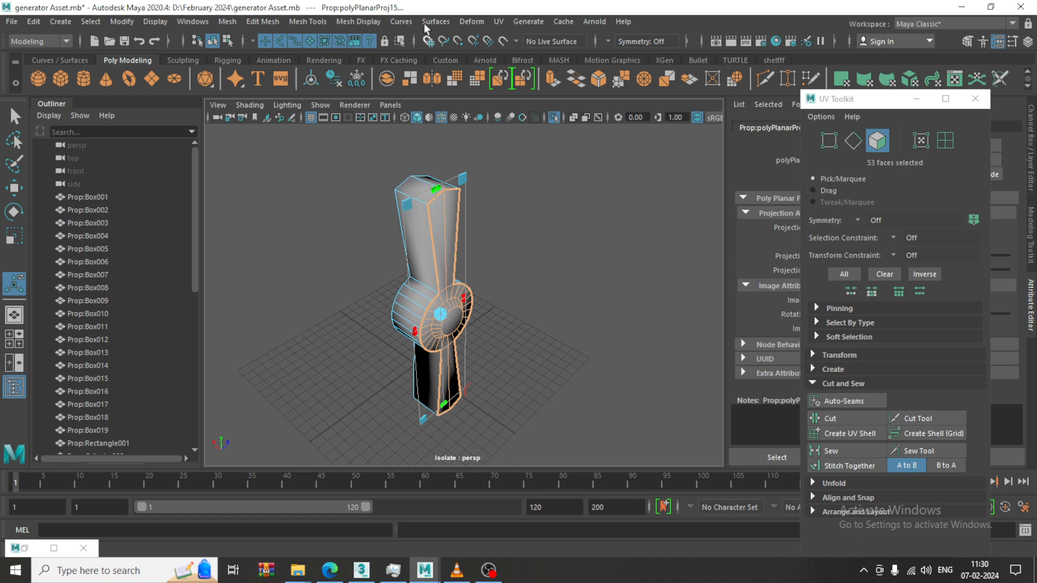
click(512, 22)
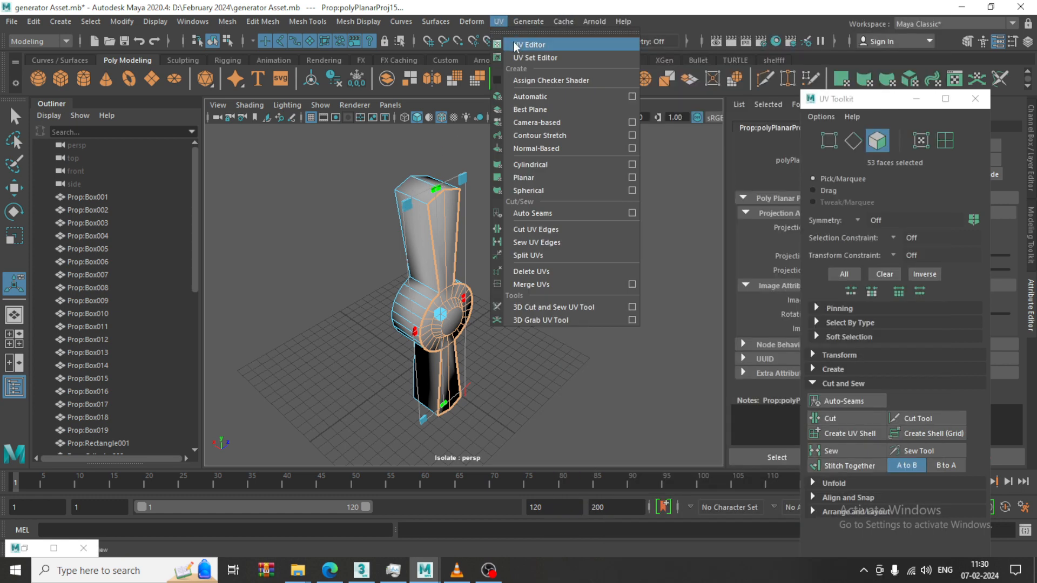
click(513, 41)
drag(662, 326, 272, 323)
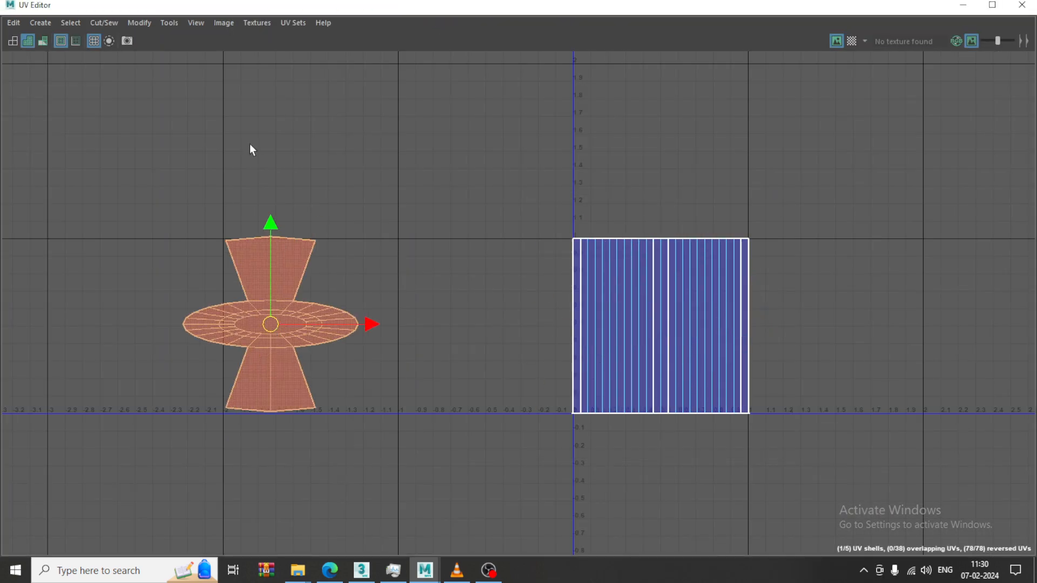
Flip the handle's front UV shell and unfold it.
click(138, 27)
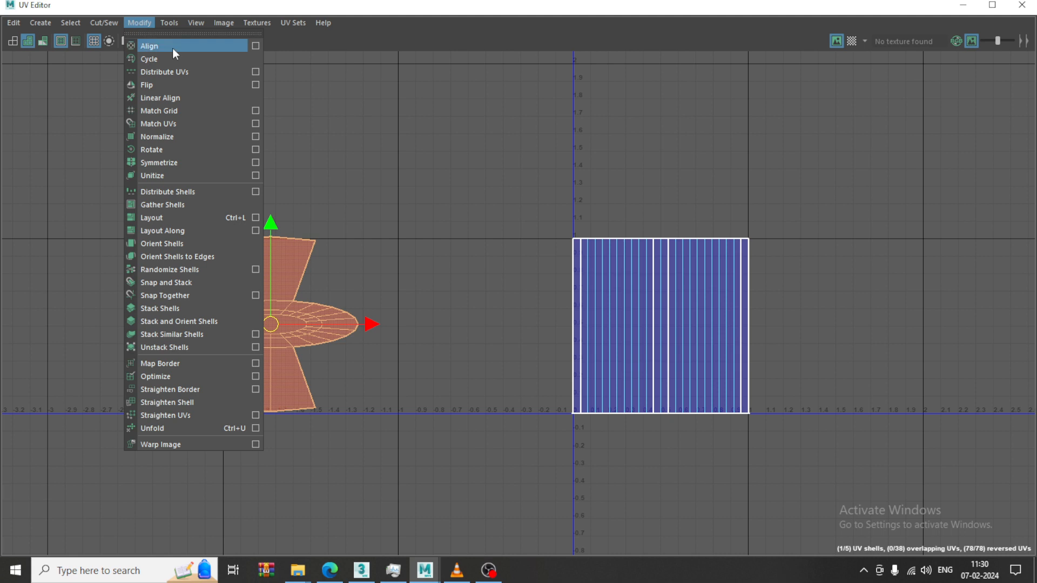
click(184, 82)
click(129, 24)
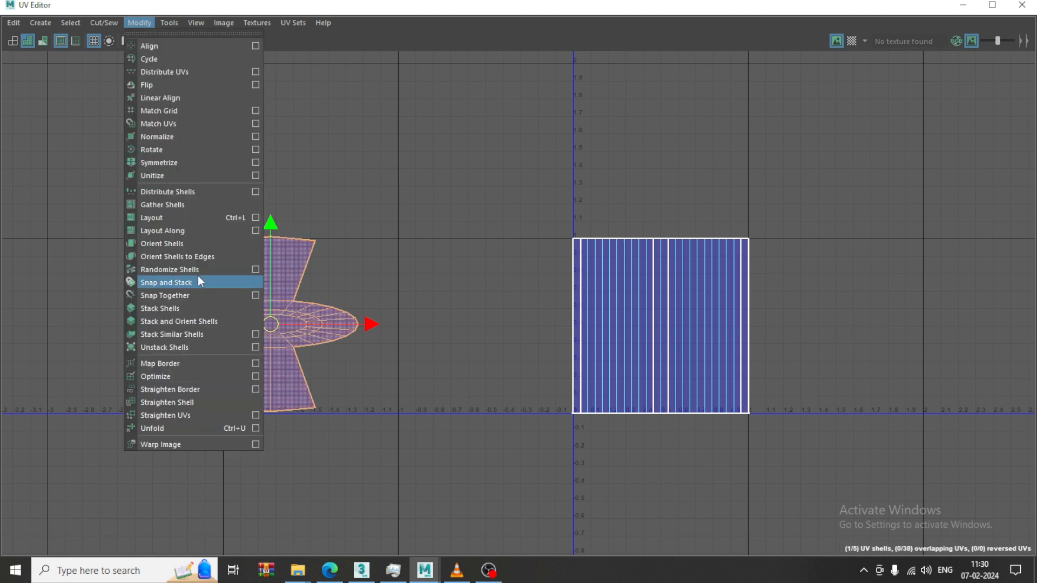
click(190, 424)
click(490, 318)
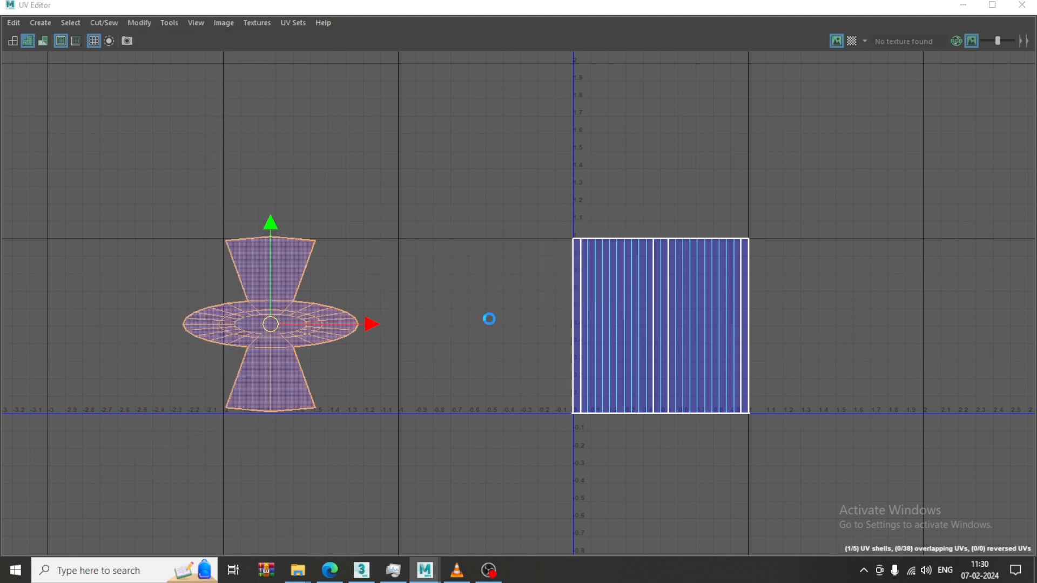
click(955, 7)
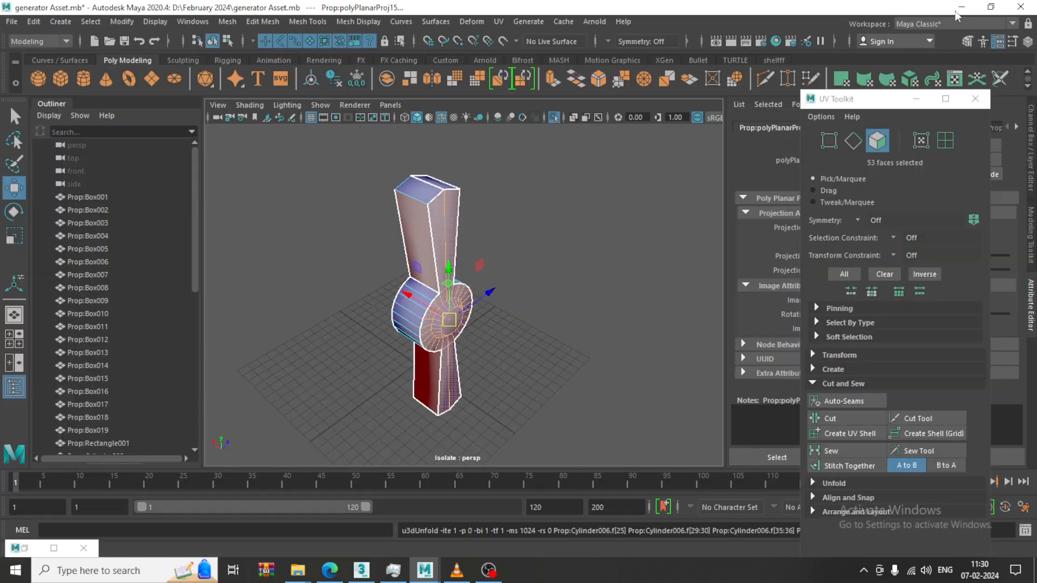
Select the upper arm's side face on one side of the handle and the adjoining faces along the hub's upper rim.
click(415, 214)
alt+middle_drag(458, 317, 498, 296)
shift+click(440, 276)
shift+click(452, 268)
shift+click(445, 291)
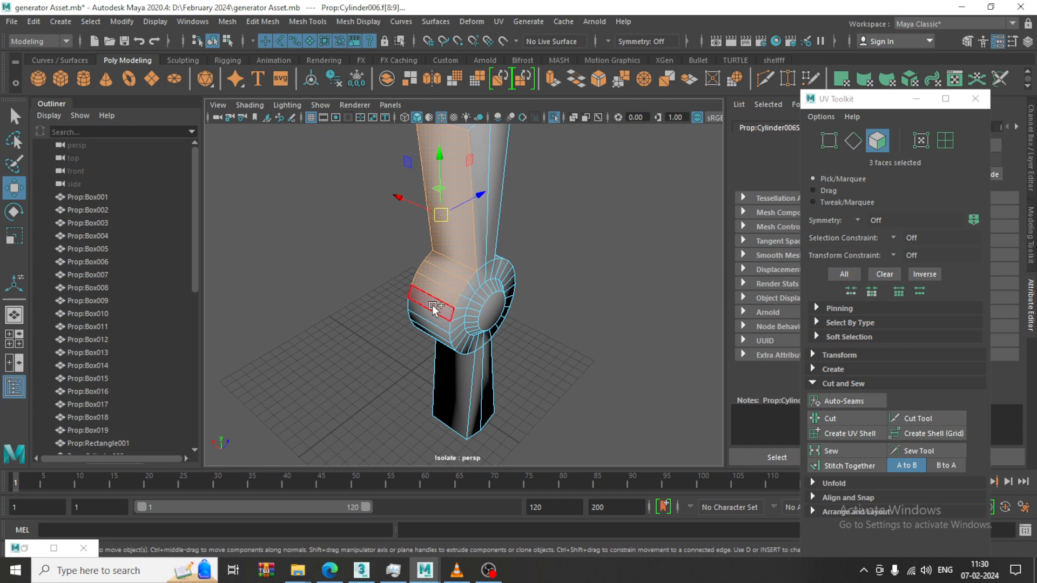
shift+click(435, 306)
alt+drag(436, 315, 465, 286)
shift+click(439, 289)
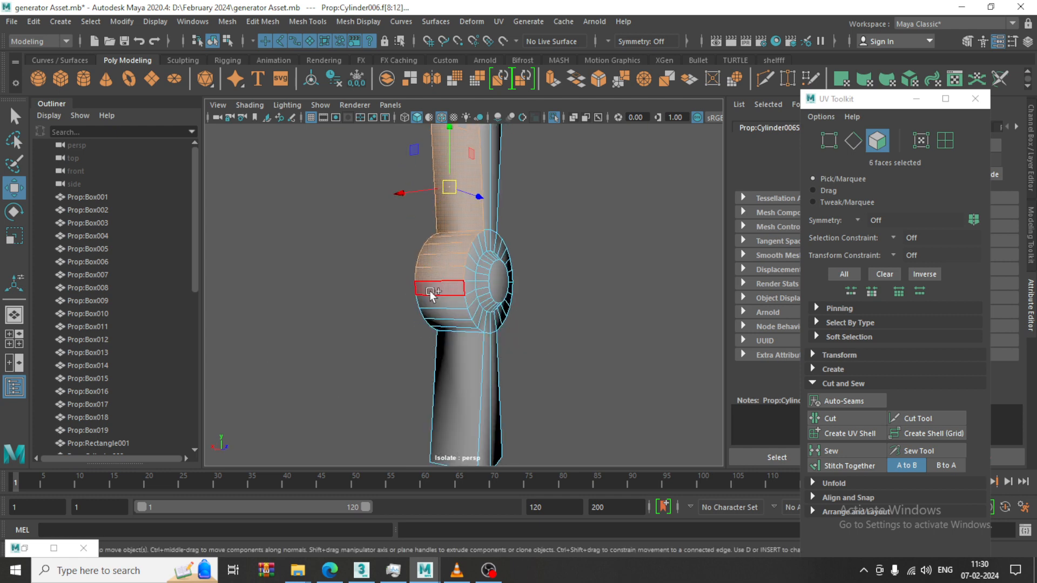
Add the remaining hub rim faces, the lower arm's side face and the adjoining end faces on that side to the selection.
shift+click(440, 302)
shift+click(441, 315)
shift+click(448, 325)
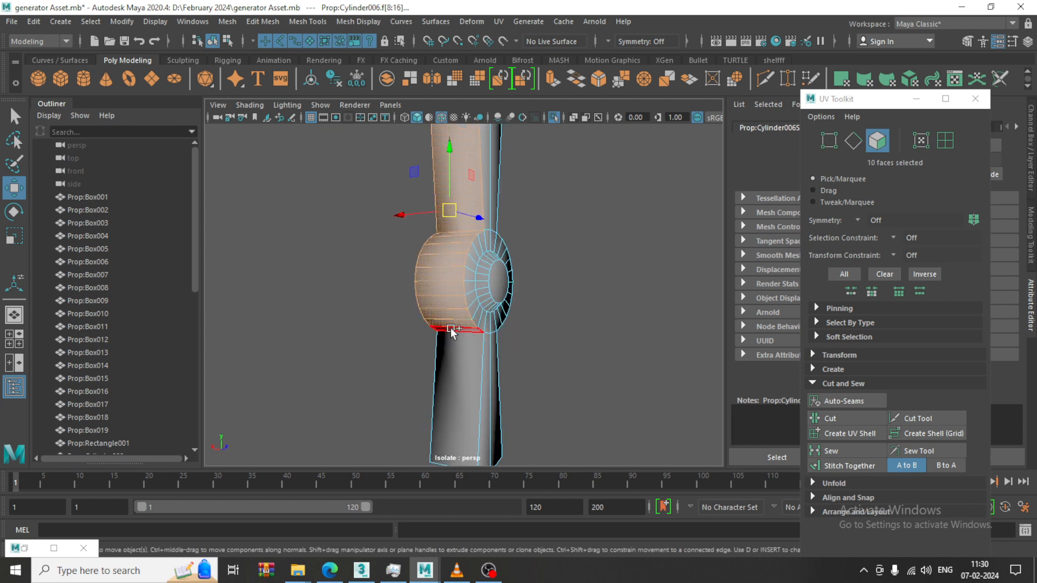
shift+click(453, 329)
alt+drag(453, 326, 502, 335)
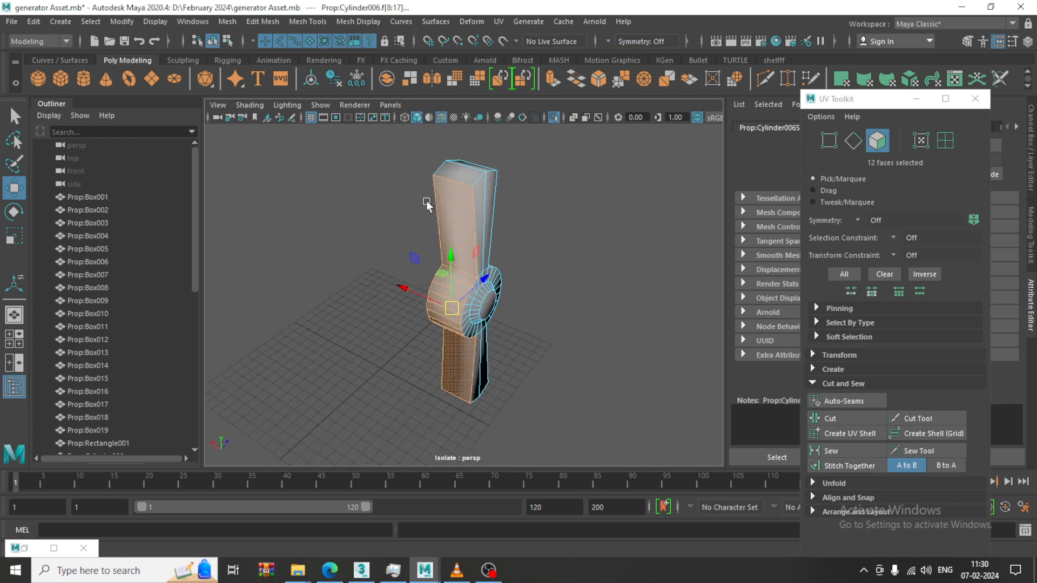
shift+click(458, 181)
alt+drag(530, 377, 625, 309)
shift+click(456, 367)
Planar-map the selected side strip from the Z axis, move its UV shell out of the 0–1 tile and flip it.
click(499, 22)
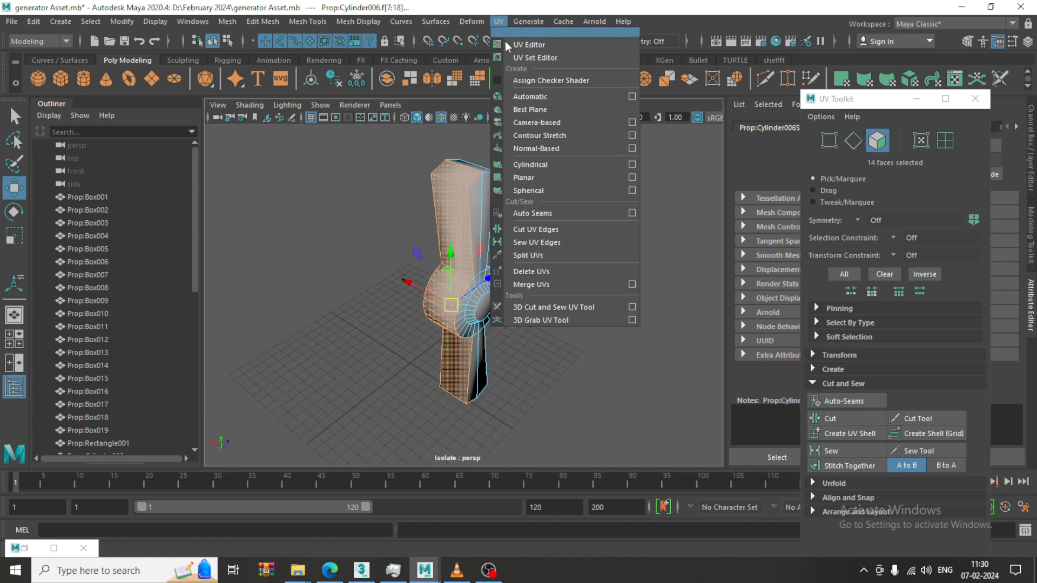
click(632, 177)
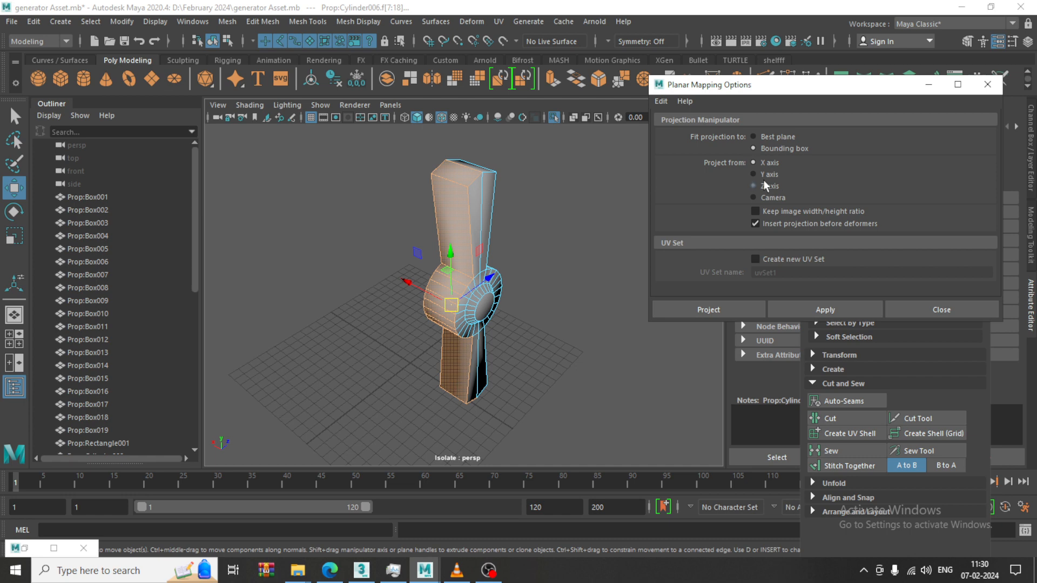
click(700, 310)
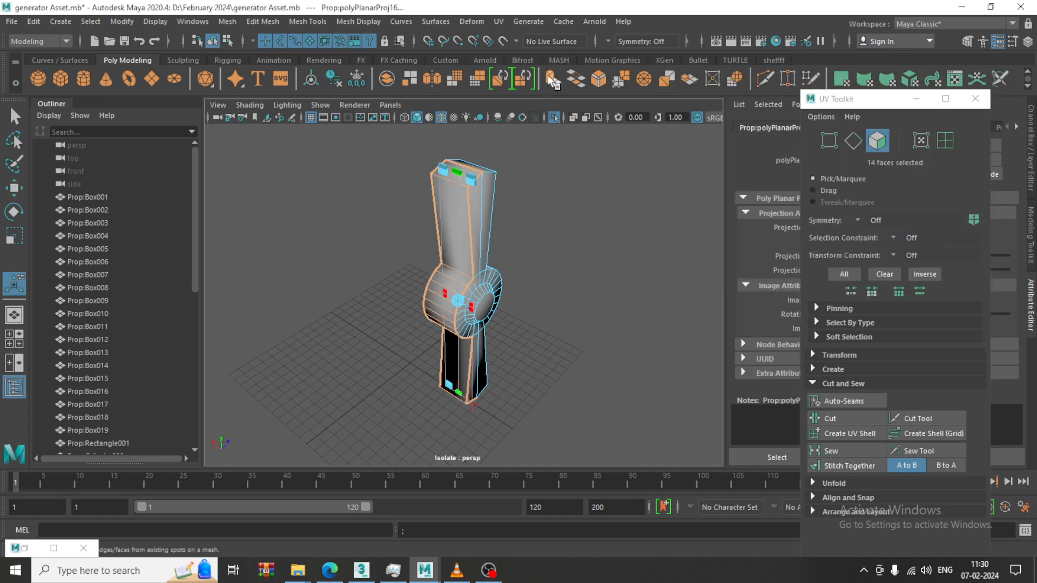
click(501, 19)
click(524, 44)
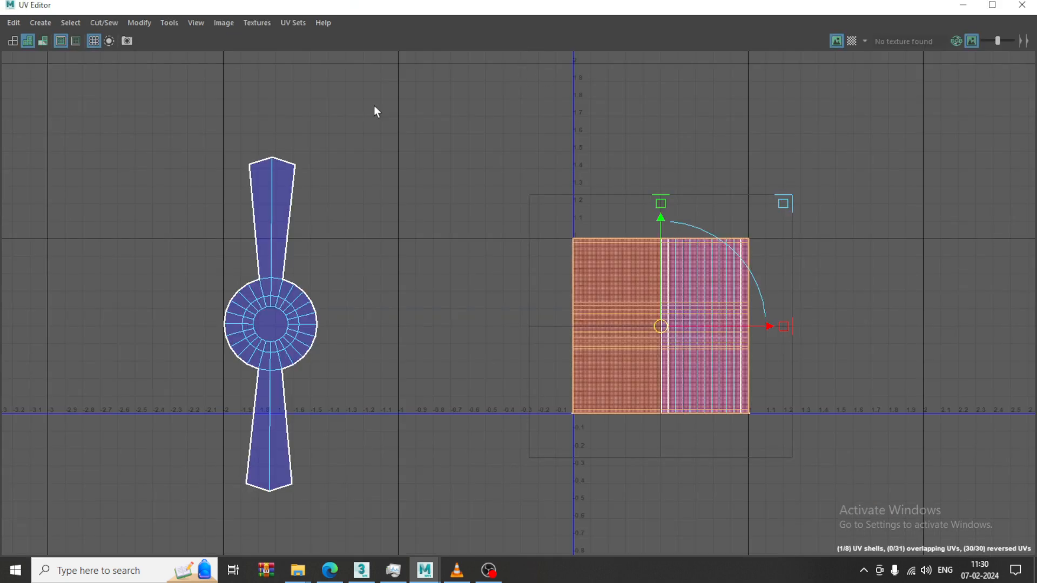
drag(660, 328, 432, 169)
click(139, 22)
click(180, 83)
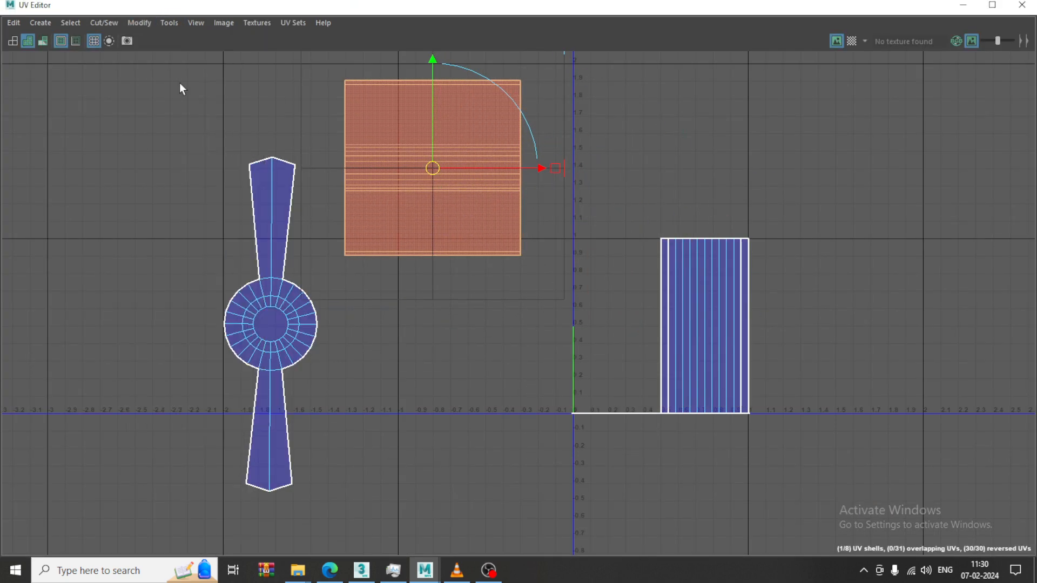
Unfold the flipped side shell and place it between the front shell and the 0–1 tile.
click(139, 22)
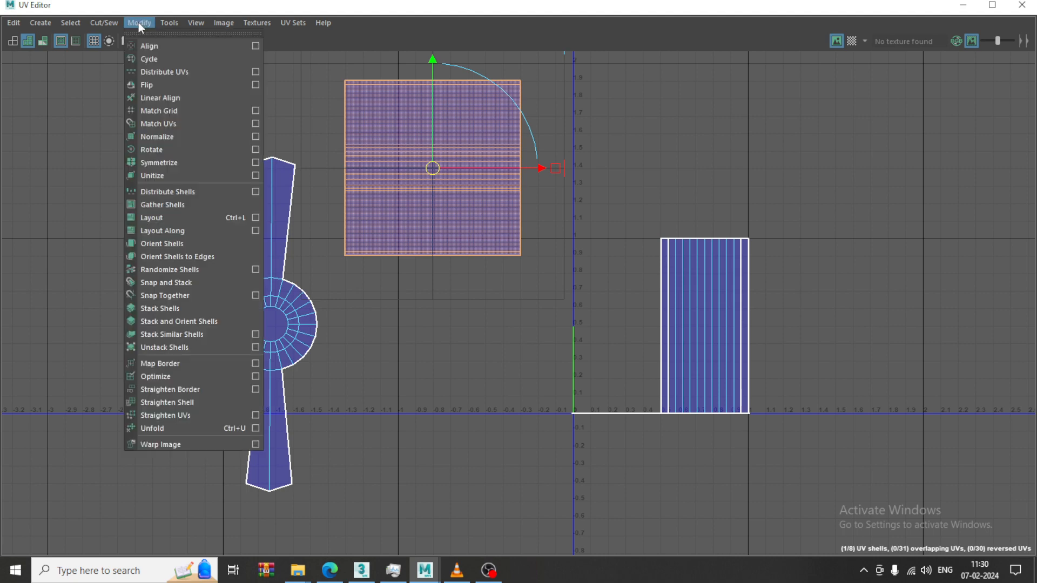
click(177, 429)
alt+middle_drag(474, 252, 471, 361)
scroll(468, 354, down, 2)
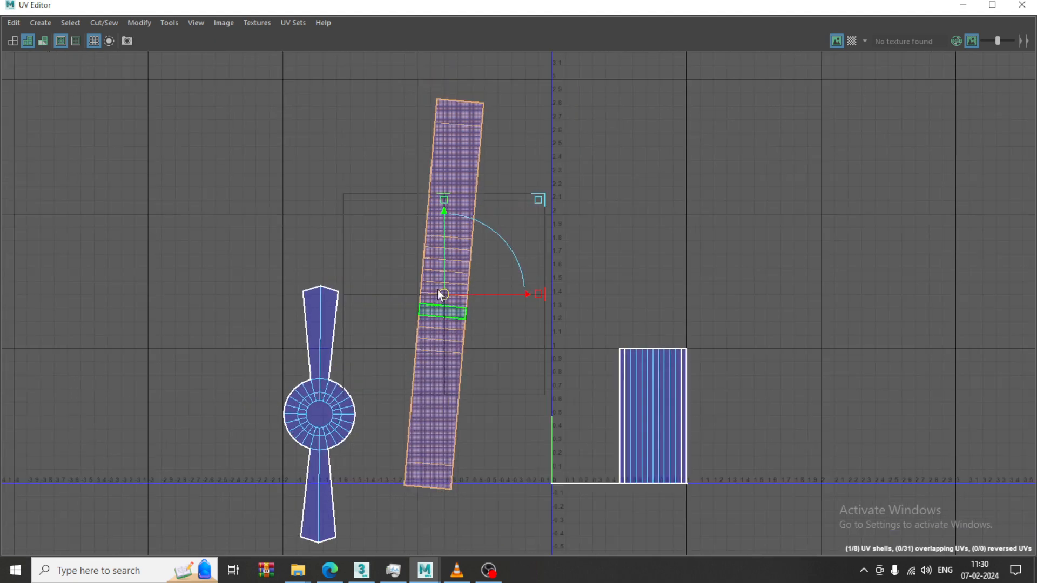
drag(441, 294, 475, 384)
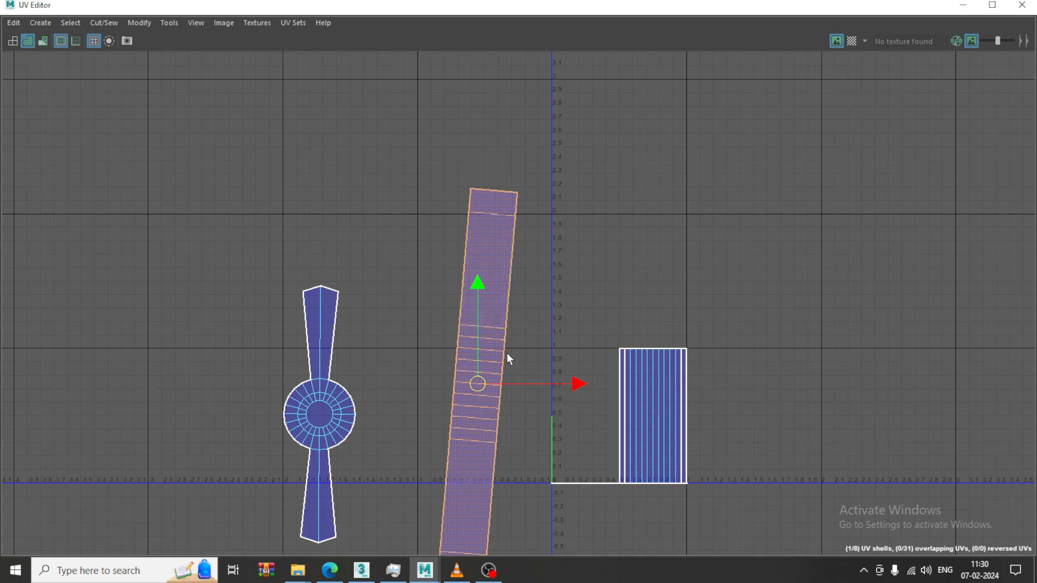
click(964, 10)
Select the upper arm's face on the handle's opposite side and the hub rim faces directly below it.
alt+drag(545, 280, 430, 306)
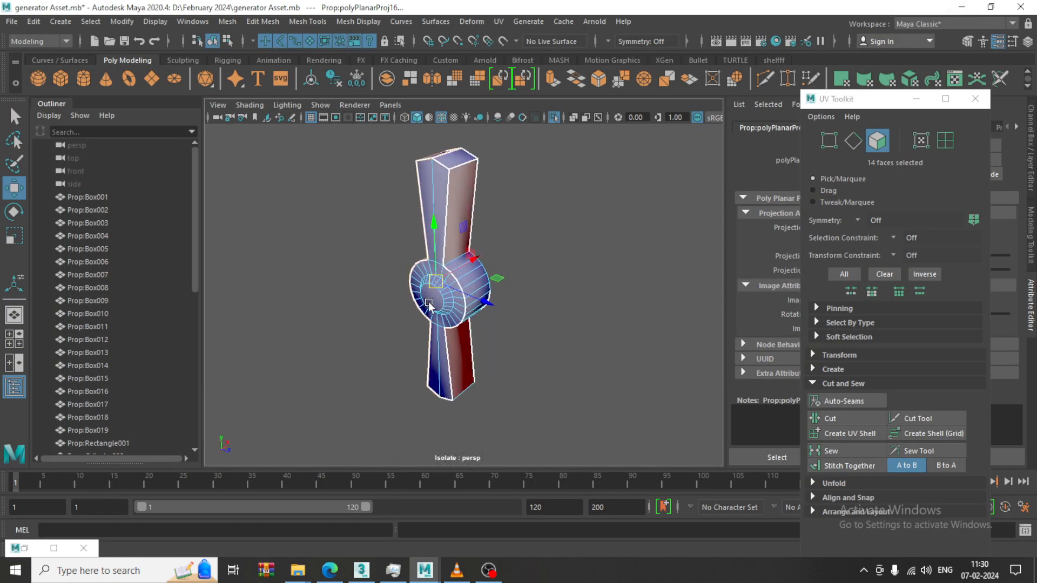
click(439, 202)
scroll(459, 189, up, 3)
alt+drag(456, 166, 474, 274)
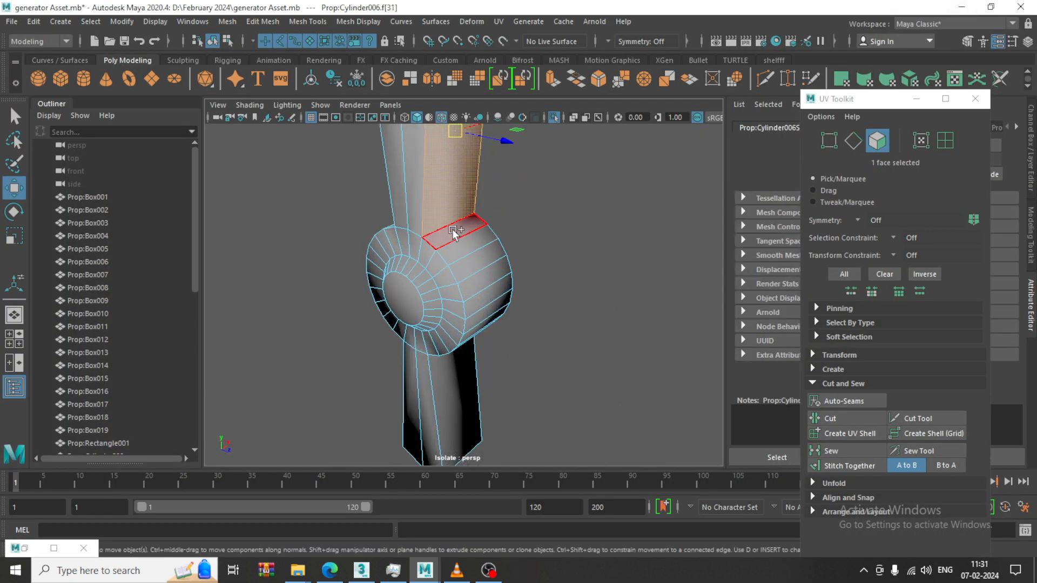
shift+click(463, 251)
shift+click(463, 253)
shift+click(475, 305)
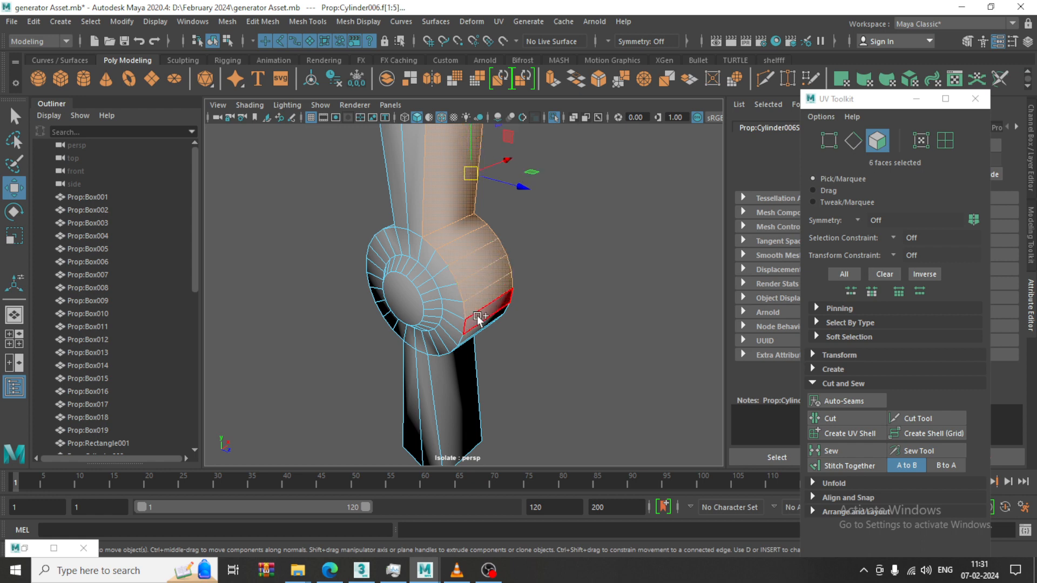
shift+click(477, 316)
Add the hub's lower rim faces and the lower arm's side face on the opposite side to the selection.
alt+drag(579, 345, 486, 289)
shift+click(480, 285)
shift+click(469, 314)
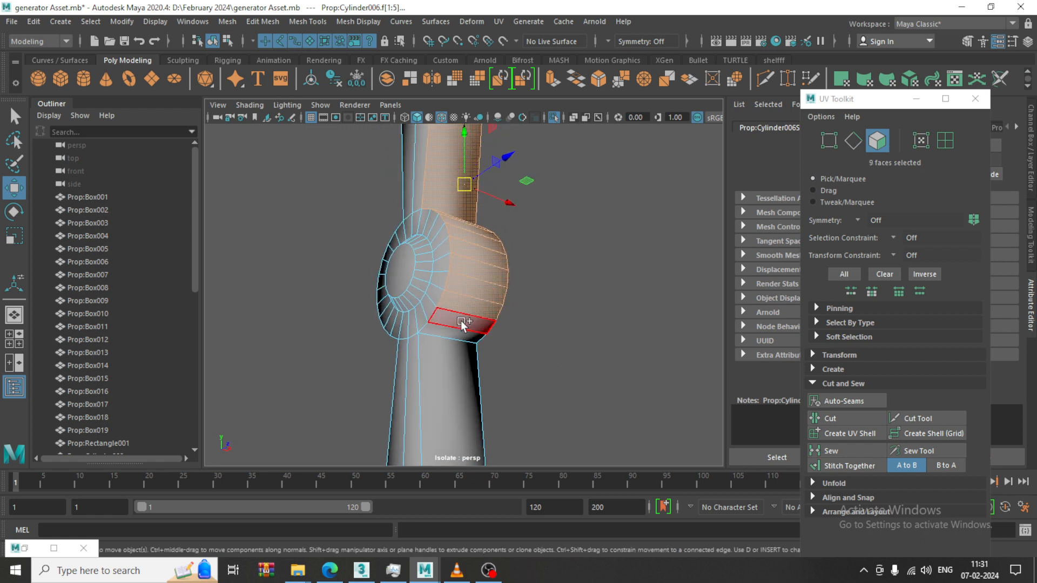
shift+click(460, 323)
shift+click(443, 334)
shift+click(457, 320)
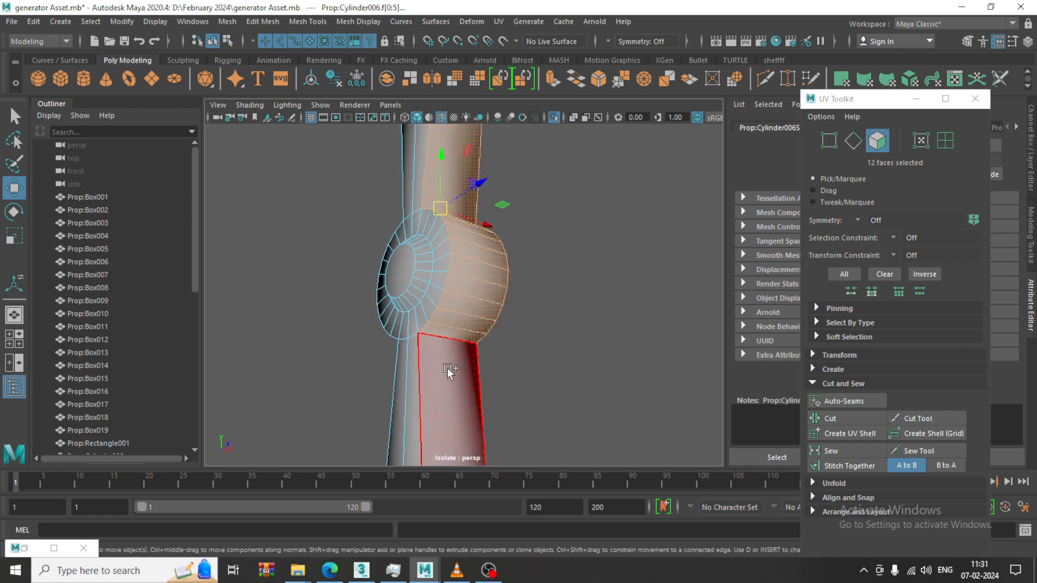
shift+click(448, 369)
Add the opposite side's end faces at the tips of the lower and upper arms to the selection.
alt+middle_drag(553, 336, 553, 260)
shift+click(449, 448)
scroll(529, 297, down, 4)
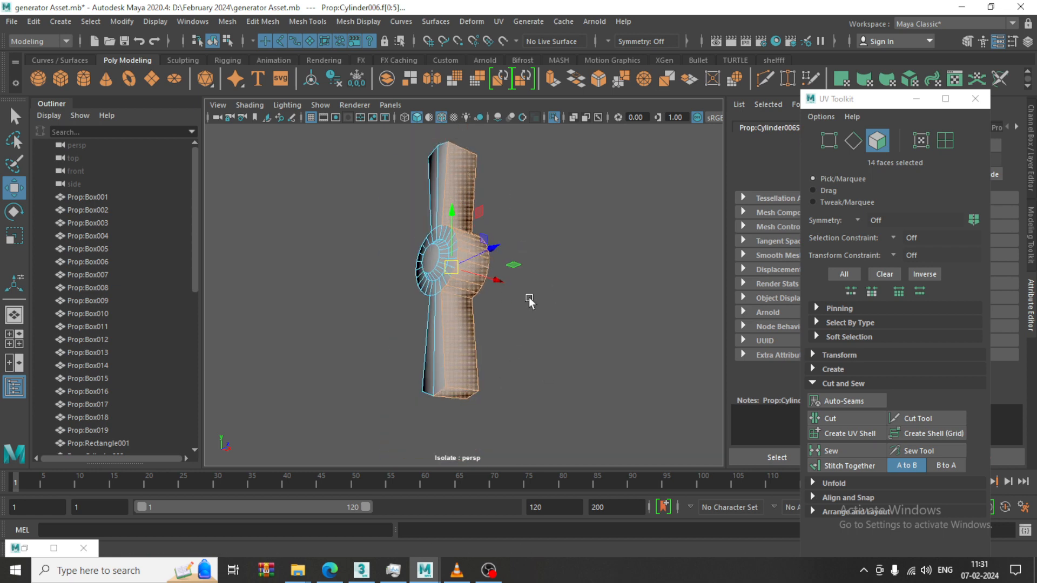
alt+drag(530, 297, 522, 362)
shift+click(444, 193)
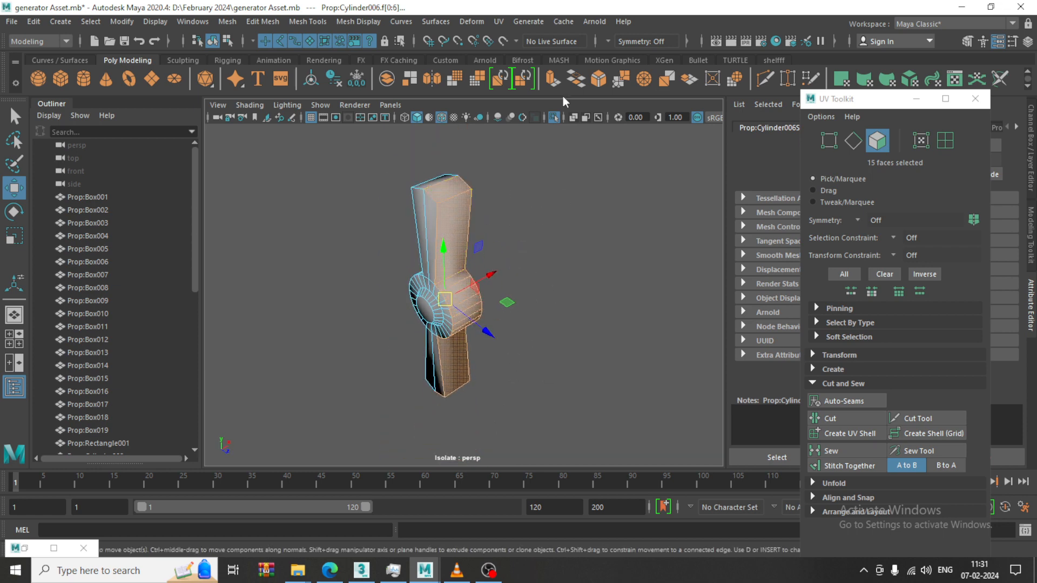
Planar-map the selected opposite-side faces and end faces from the Z axis.
click(499, 22)
click(632, 178)
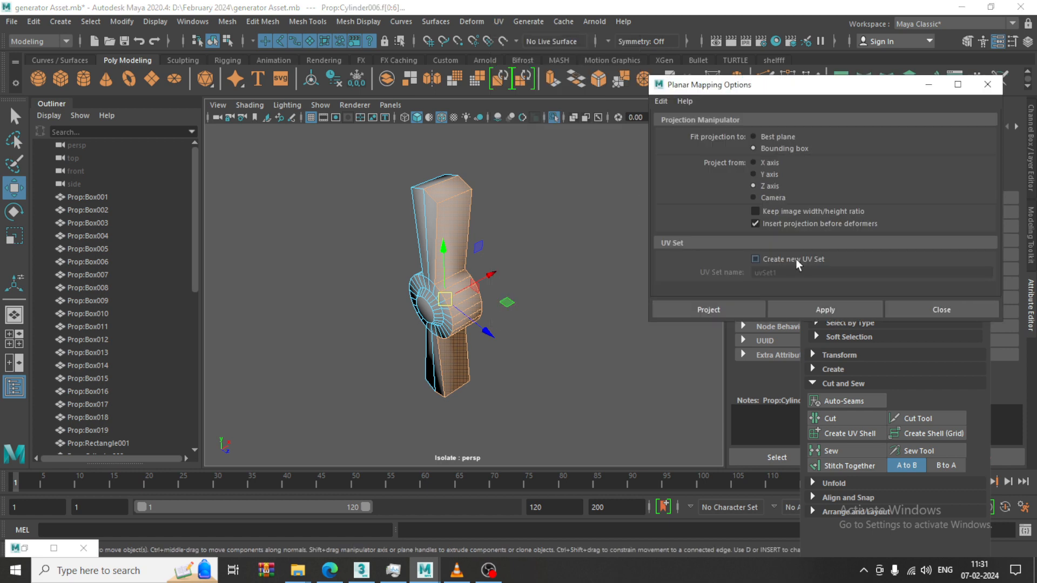
click(704, 311)
Try to remove the hub's flat back face from the face selection.
alt+drag(562, 222, 518, 295)
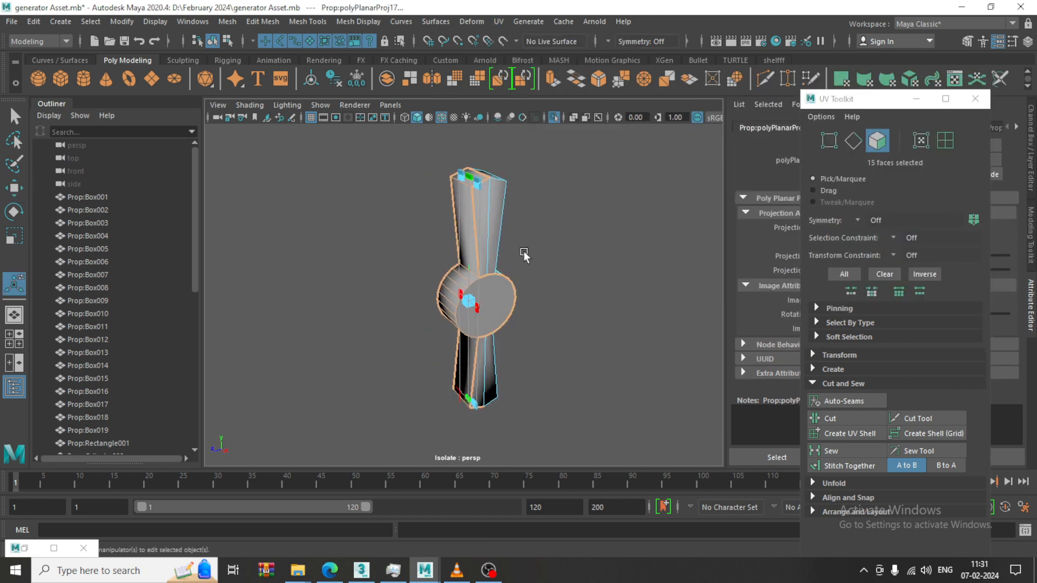
right_drag(523, 213, 522, 248)
scroll(514, 281, up, 3)
ctrl+click(508, 306)
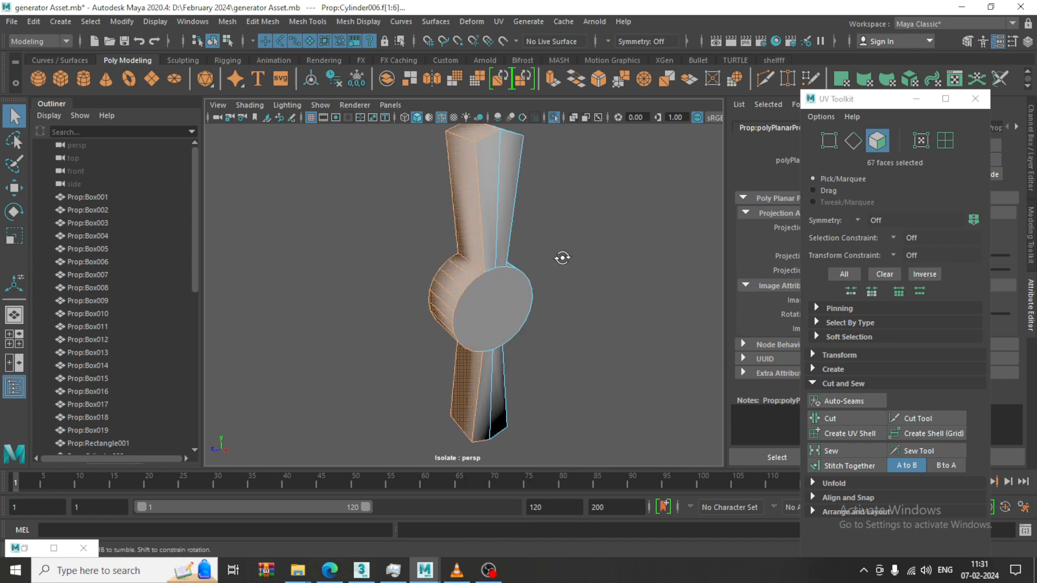
alt+drag(560, 257, 736, 261)
key(w)
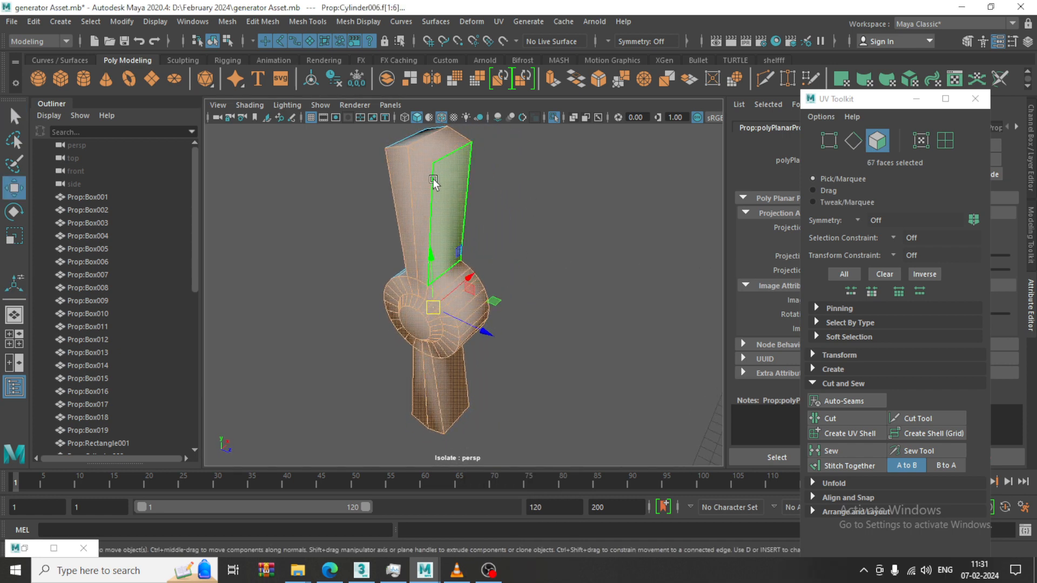
Reselect only the opposite side's strip: the upper arm's side face, the hub rim faces and the lower arm's side face.
click(460, 210)
scroll(458, 292, up, 2)
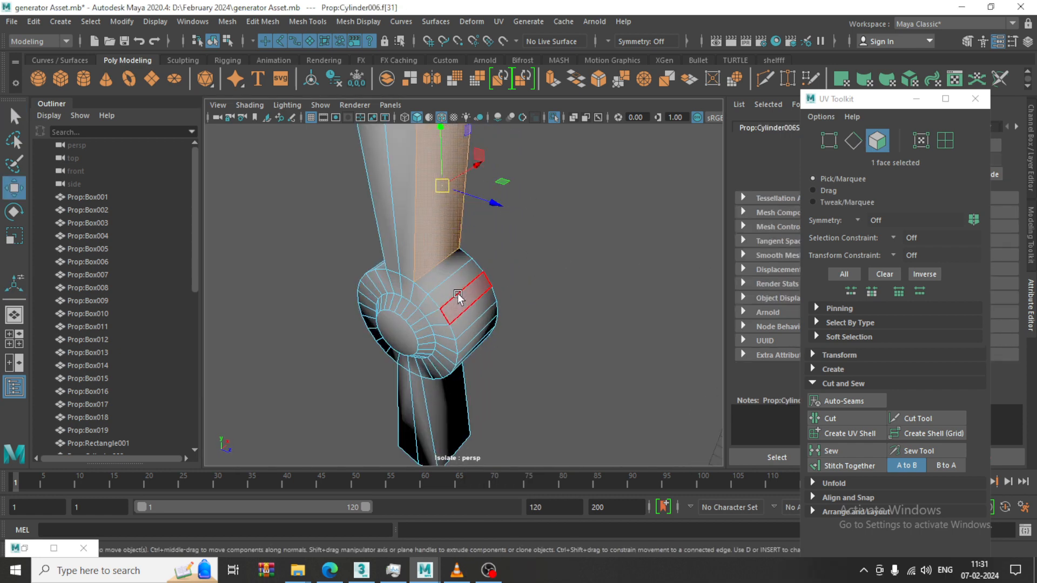
mouse_move(458, 293)
mouse_down()
mouse_move(443, 273)
mouse_move(471, 346)
mouse_up()
alt+drag(472, 347, 507, 288)
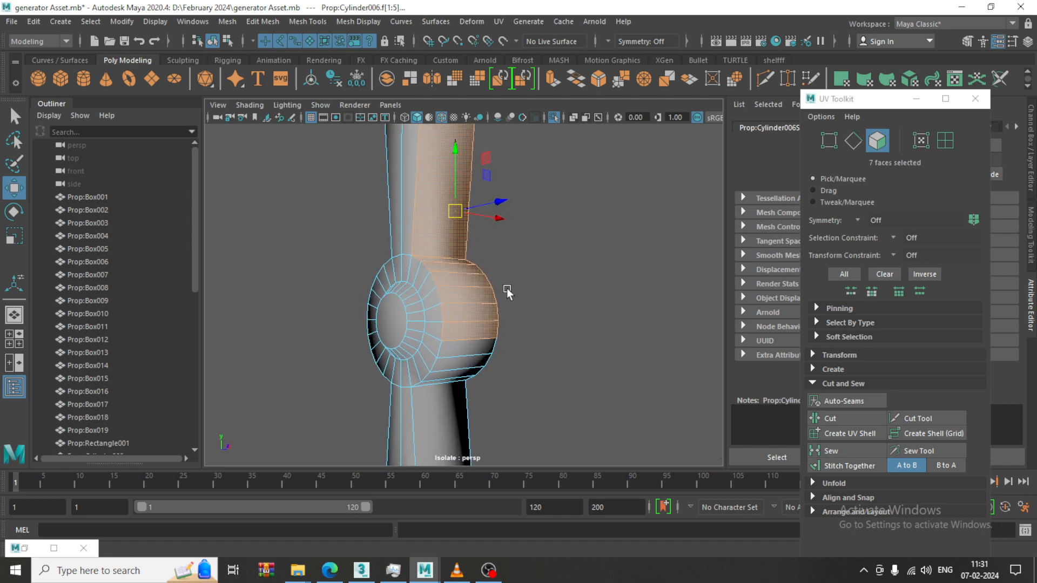
alt+middle_drag(481, 332, 476, 278)
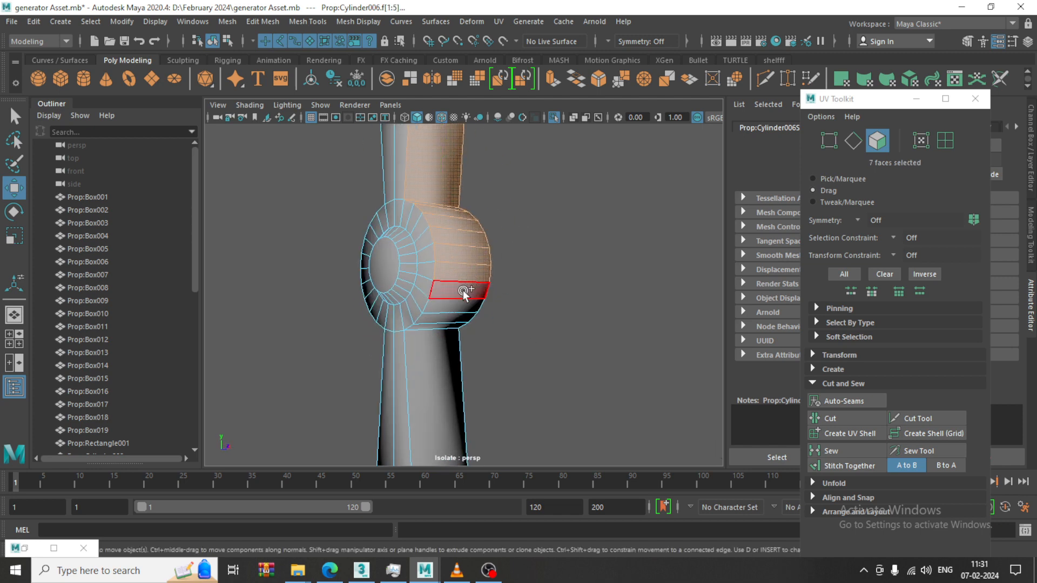
mouse_move(466, 290)
mouse_down()
mouse_move(440, 351)
mouse_move(510, 313)
mouse_move(416, 340)
mouse_move(530, 325)
mouse_move(586, 345)
mouse_up()
scroll(531, 325, down, 4)
Planar-map the reselected side strip and move its UV shell to empty space outside the 0–1 tile.
click(500, 22)
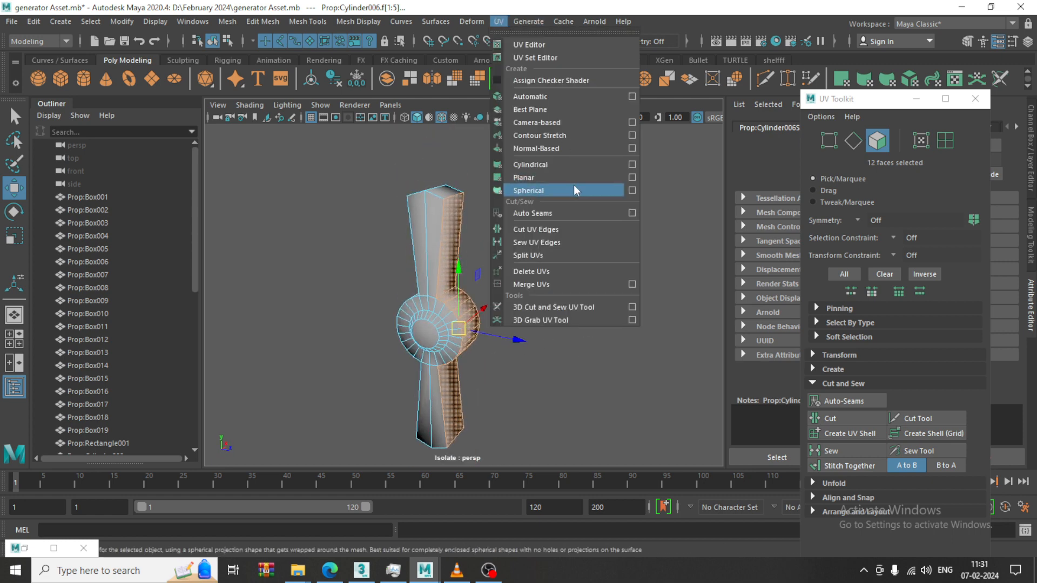
click(565, 178)
click(498, 22)
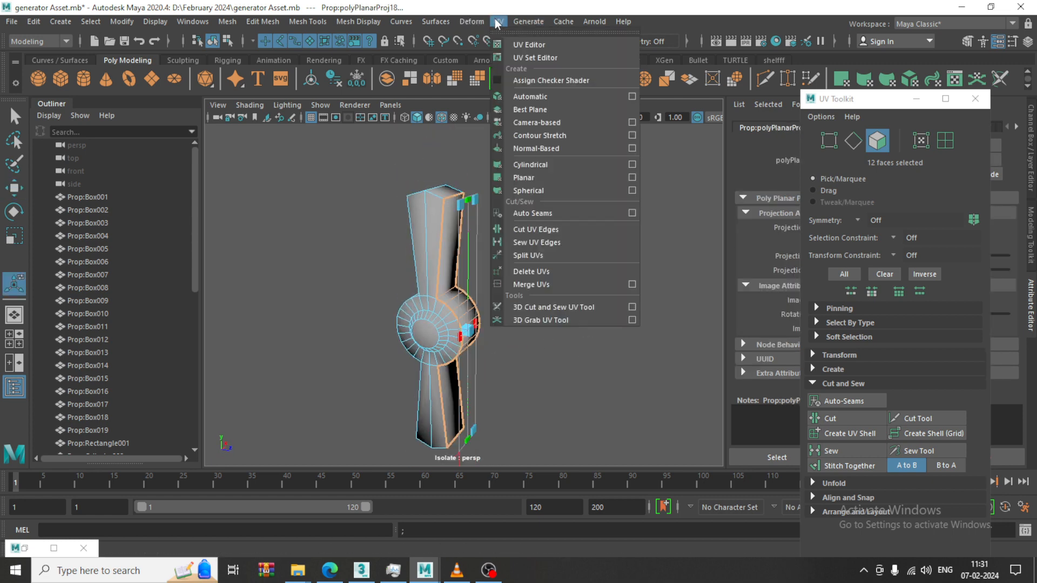
click(521, 47)
drag(613, 411, 778, 231)
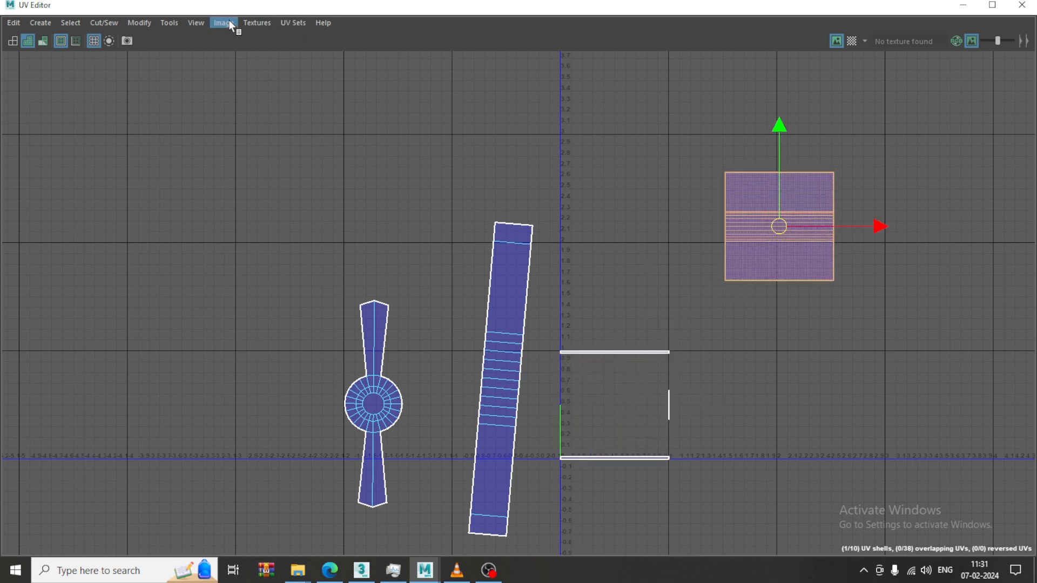
Unfold the second side shell and place it on the other side of the 0–1 tile, level with the first side shell.
click(141, 25)
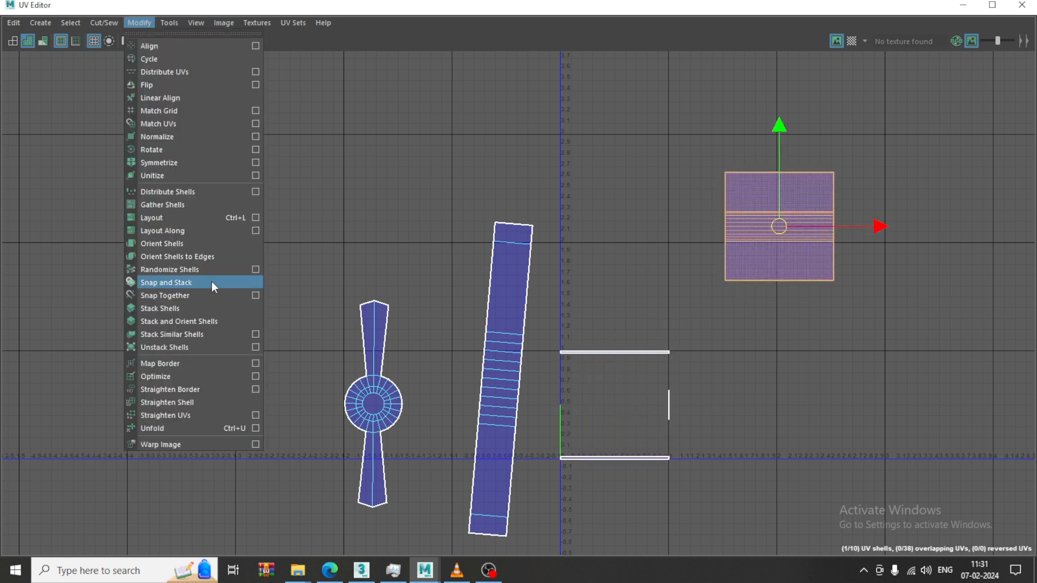
click(215, 427)
drag(801, 241, 744, 383)
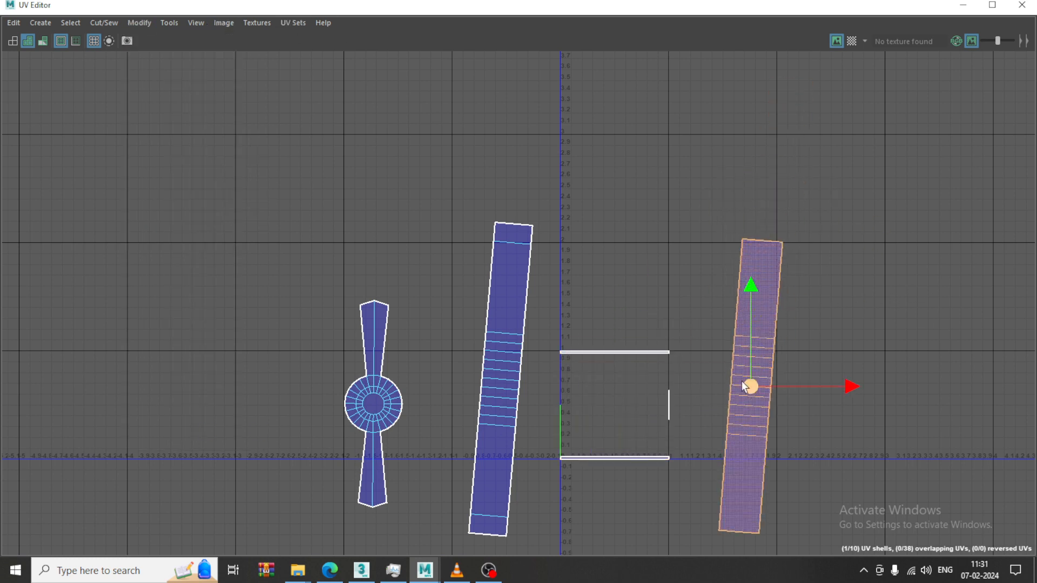
click(962, 6)
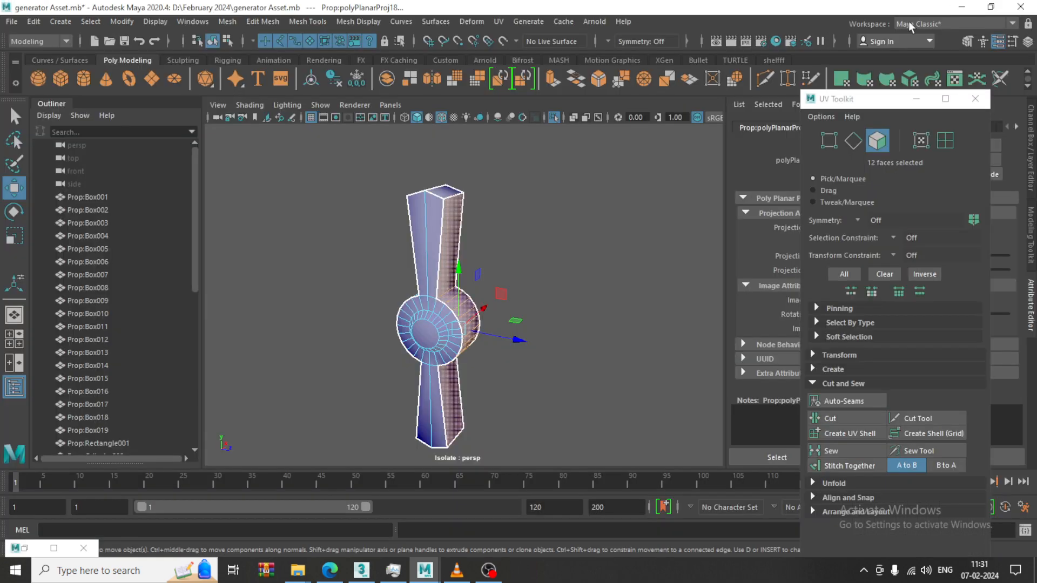
Select the handle's back faces: both upper arm faces, the hub's flat cap and both lower arm faces.
alt+drag(583, 259, 385, 320)
click(483, 219)
scroll(464, 217, up, 3)
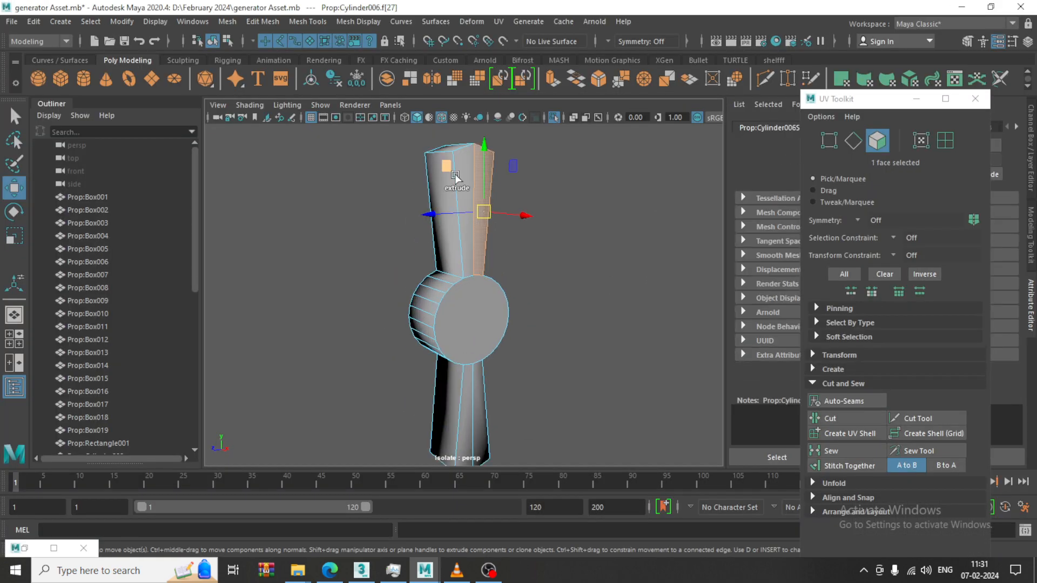
shift+click(462, 183)
shift+click(477, 308)
shift+click(478, 400)
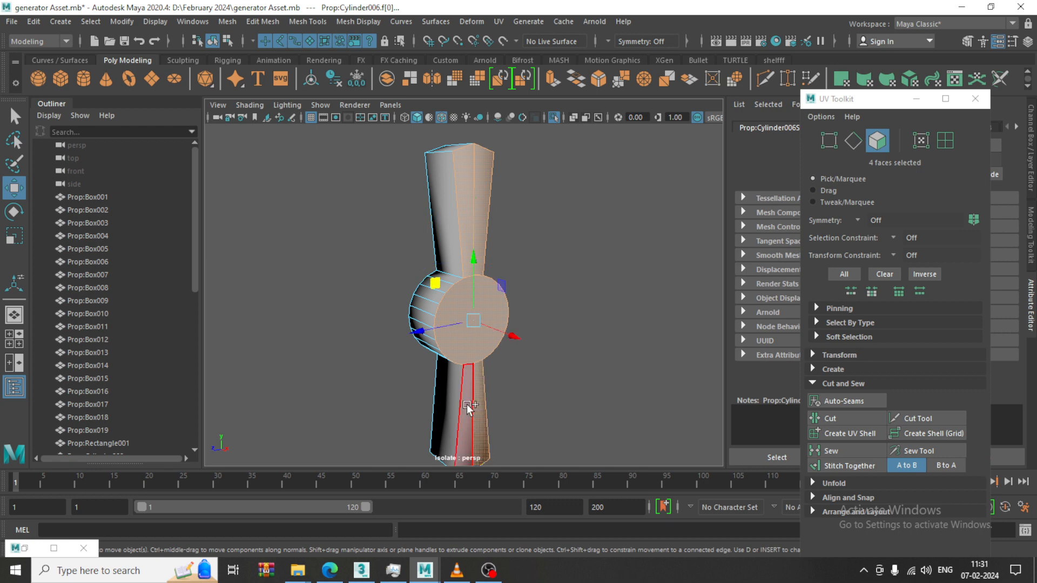
alt+drag(500, 329, 475, 354)
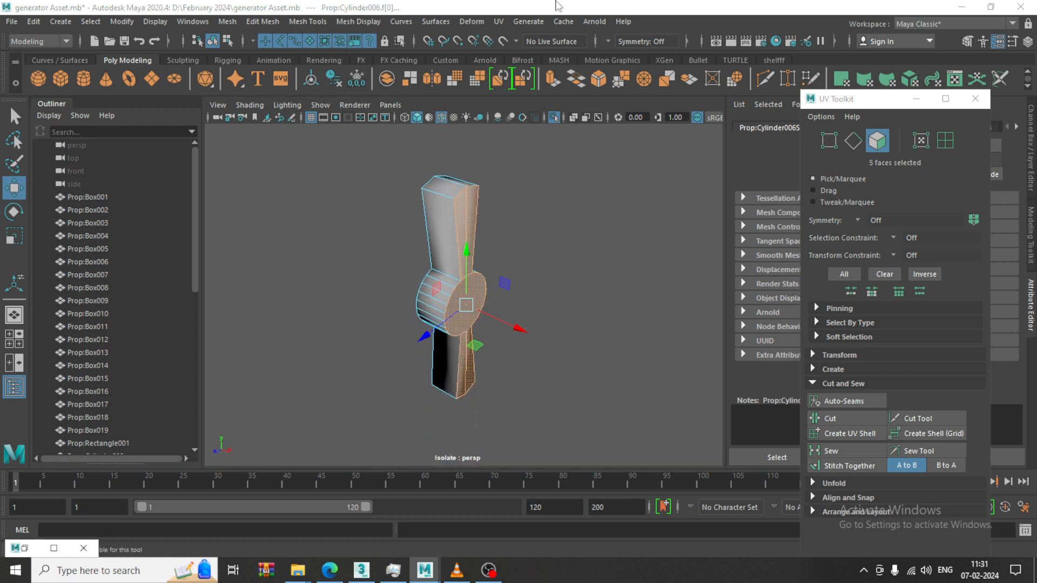
Planar-map the selected back faces of the handle, fitted to the bounding box and projected from the Z axis.
click(498, 23)
click(632, 179)
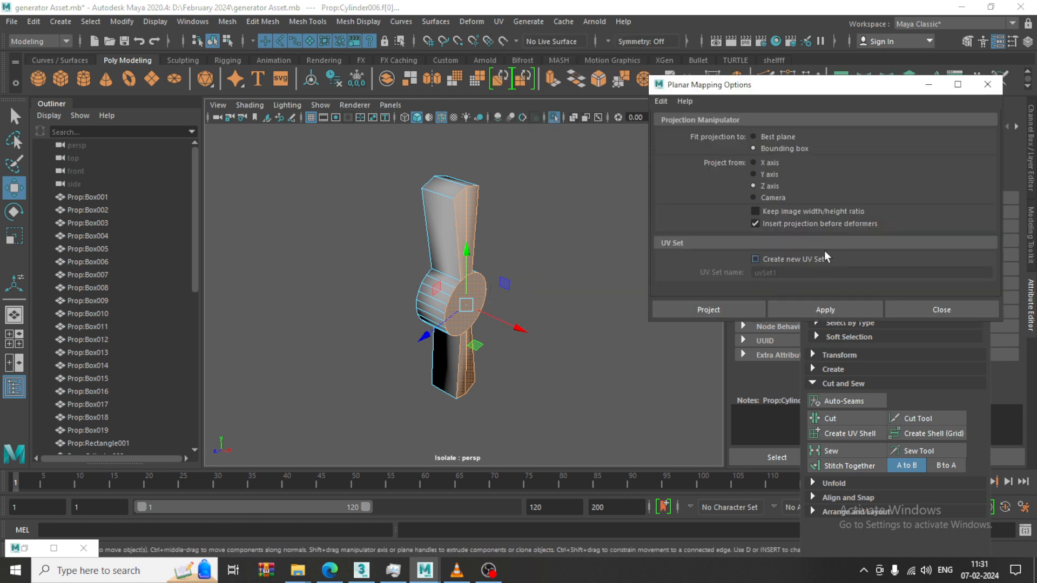
click(731, 309)
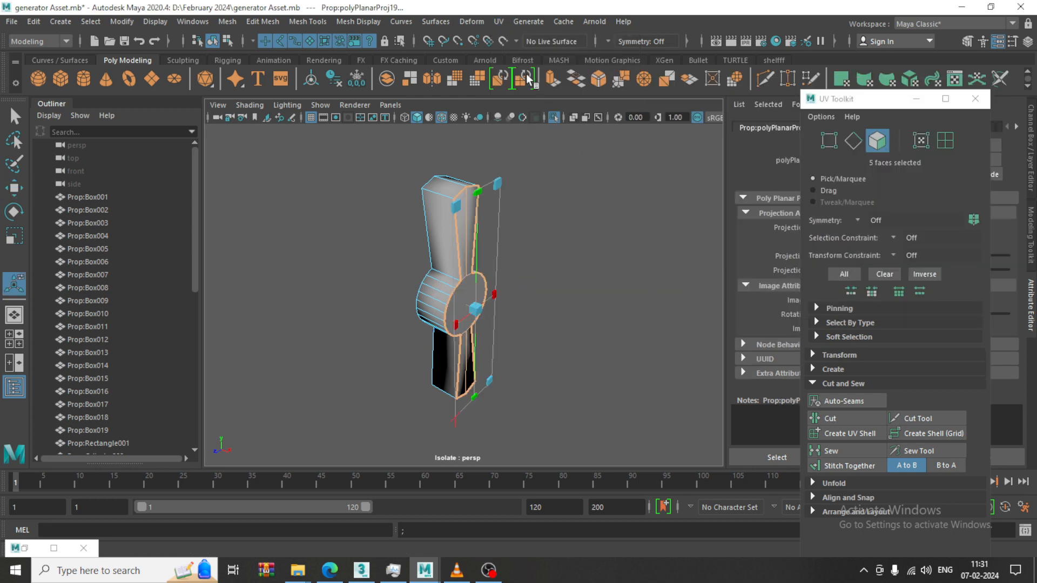
Move the back-face UV shell to the empty space above the 0–1 tile and unfold it.
click(499, 23)
click(525, 43)
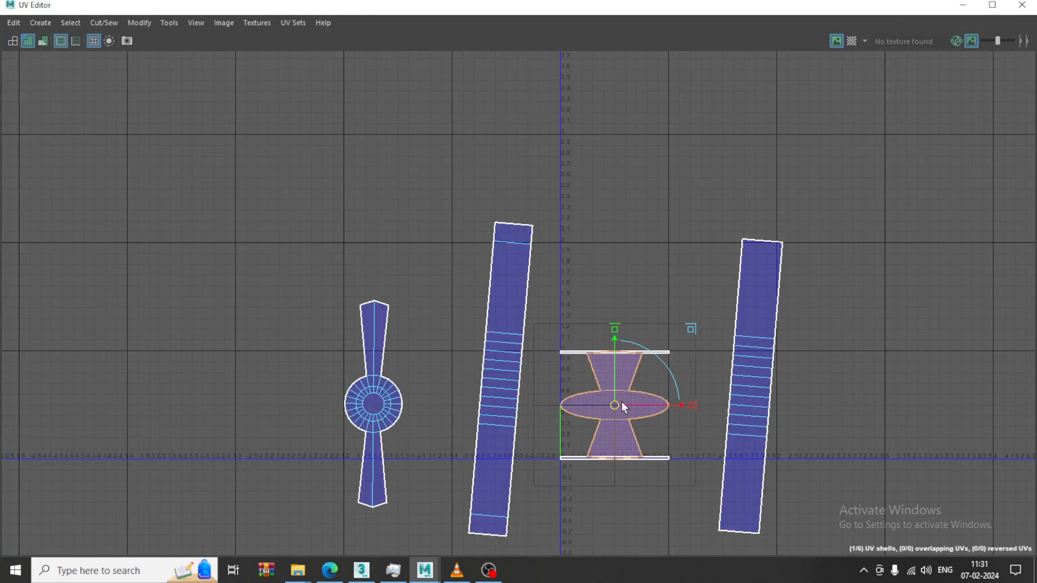
drag(622, 406, 651, 239)
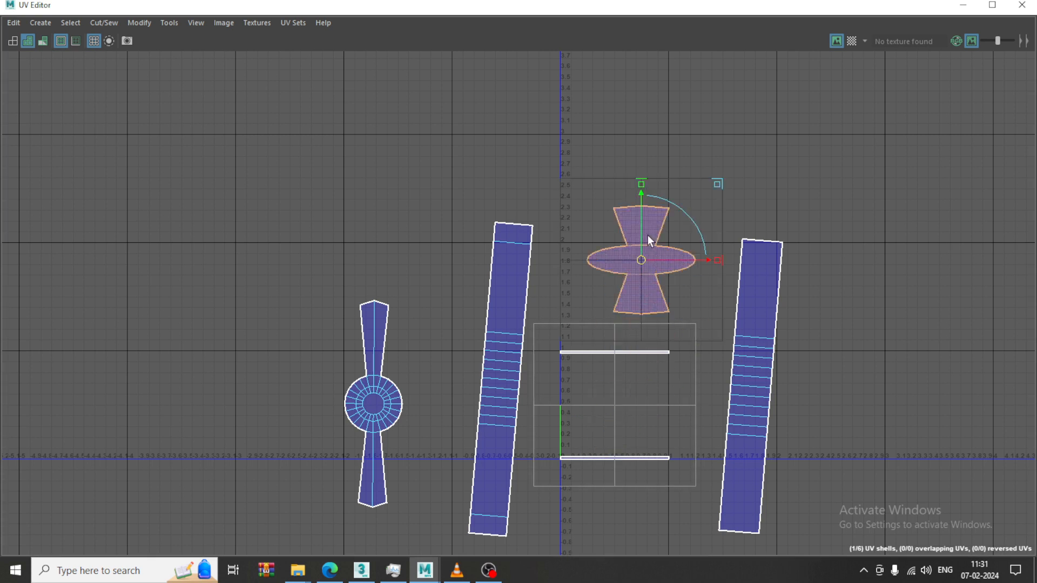
click(147, 22)
click(187, 425)
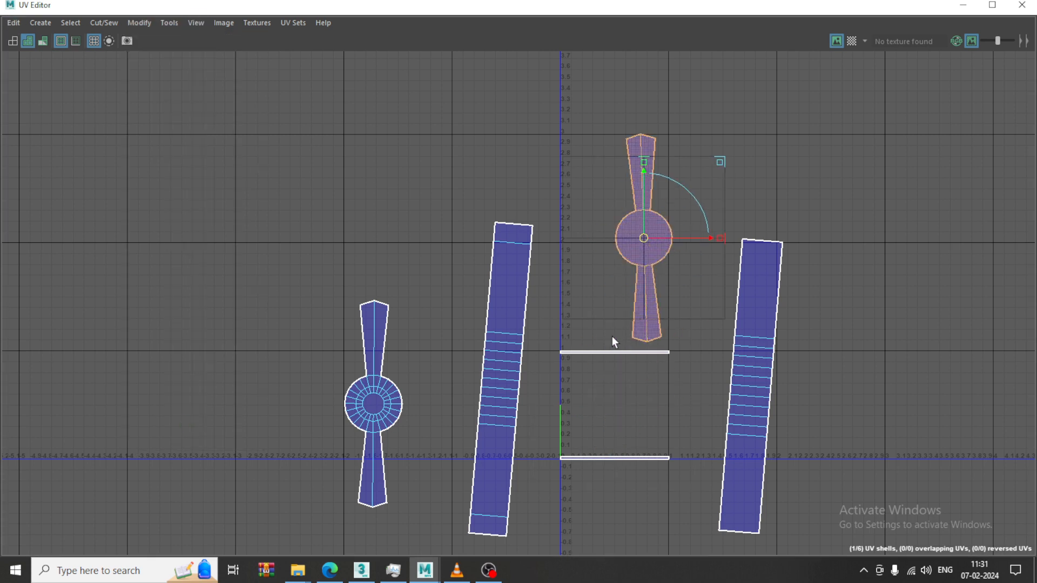
Locate the thin end-face shells, then select the upper arm's end face, its adjoining side face and the first hub rim faces.
click(568, 352)
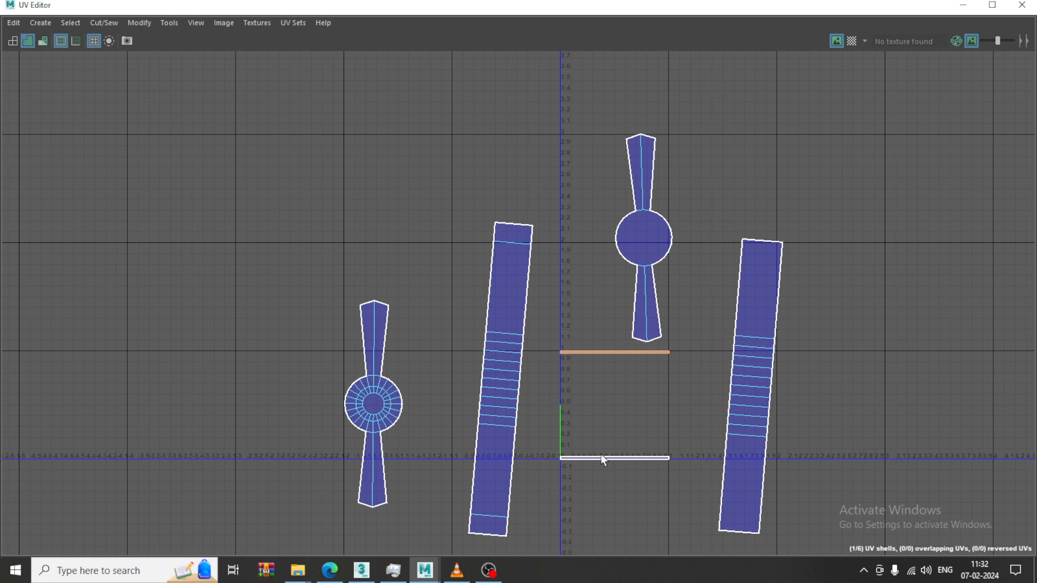
shift+click(600, 458)
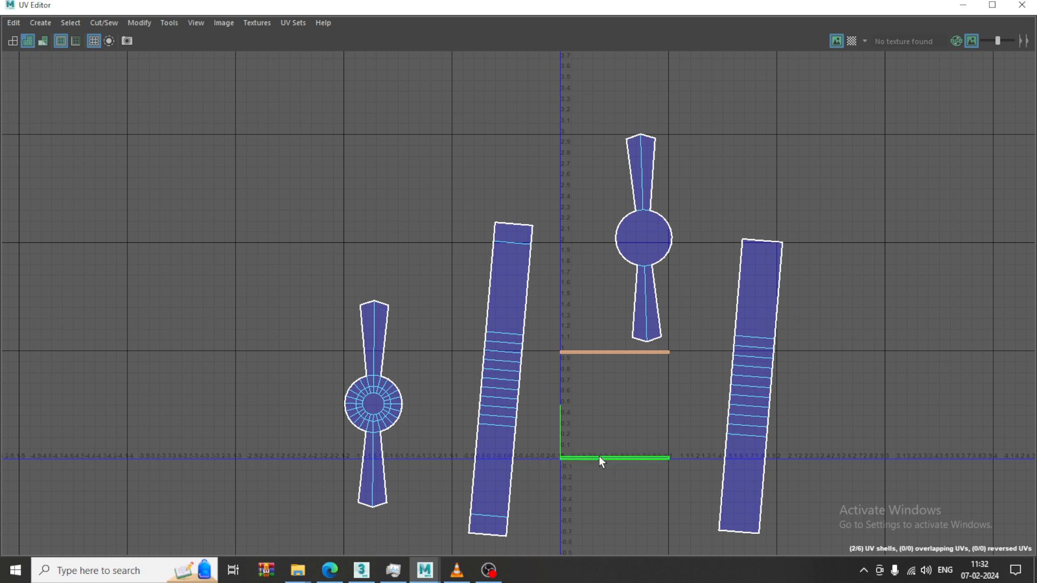
click(963, 4)
alt+drag(496, 246, 472, 254)
click(405, 214)
click(394, 205)
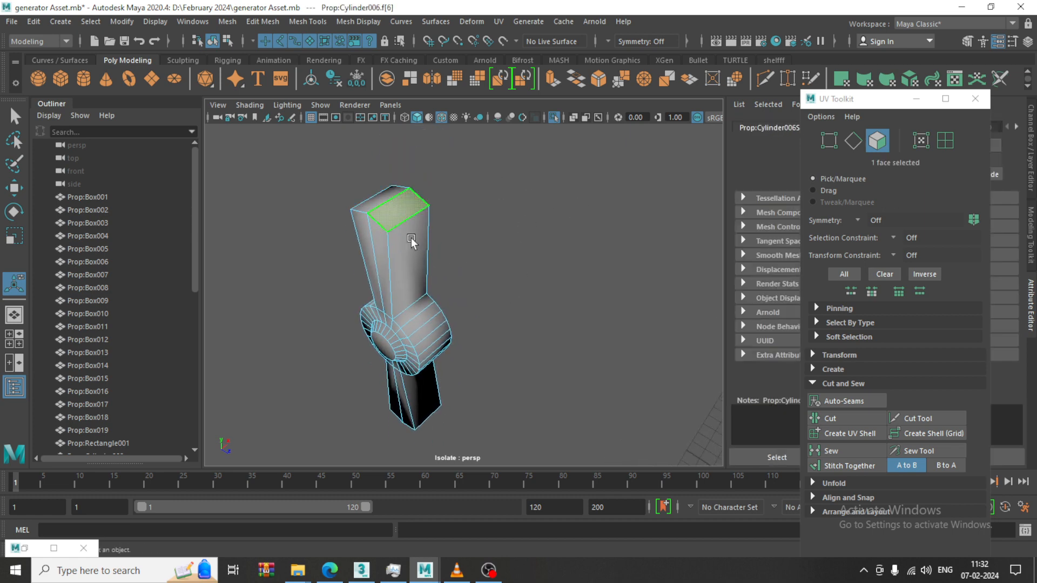
scroll(409, 238, up, 2)
shift+click(401, 260)
shift+click(399, 307)
shift+click(410, 346)
Add the remaining hub rim faces on this side, the lower arm's side face and its end face to the selection.
alt+drag(478, 339, 493, 214)
shift+click(422, 184)
shift+click(423, 199)
shift+click(424, 203)
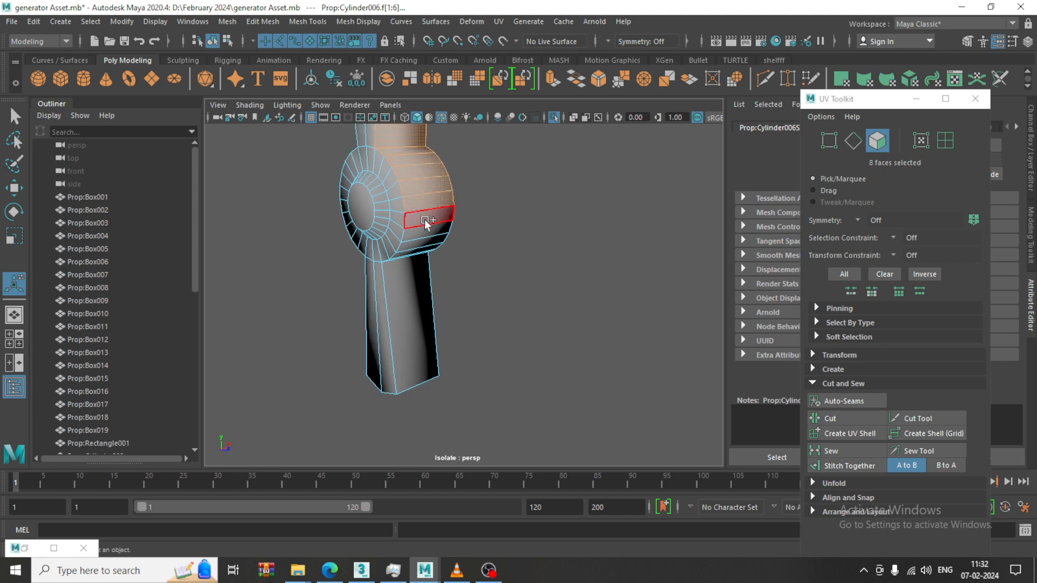
shift+click(428, 219)
shift+click(424, 241)
alt+drag(468, 271, 505, 235)
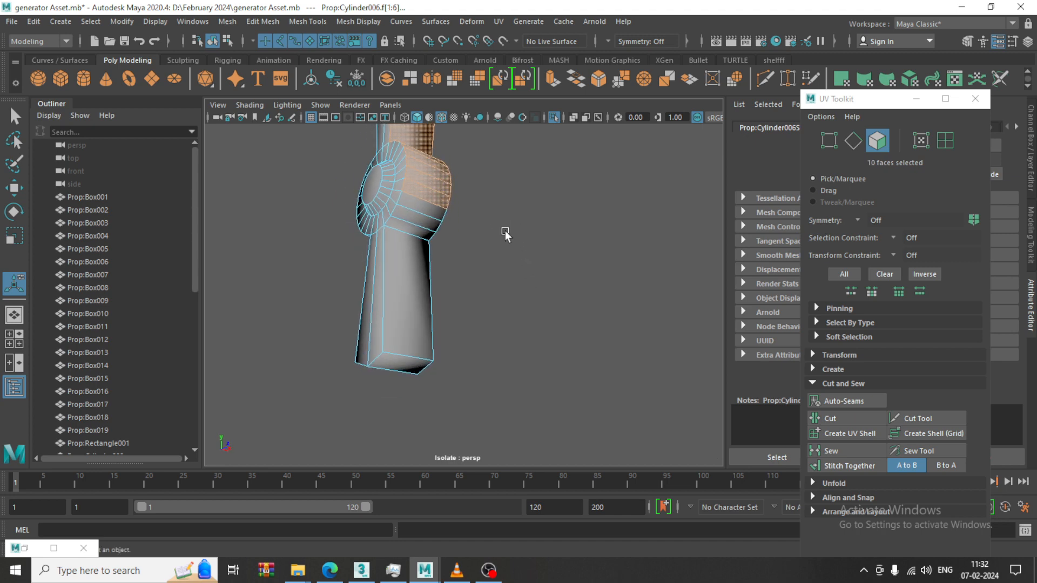
shift+click(424, 206)
shift+click(422, 219)
shift+click(413, 230)
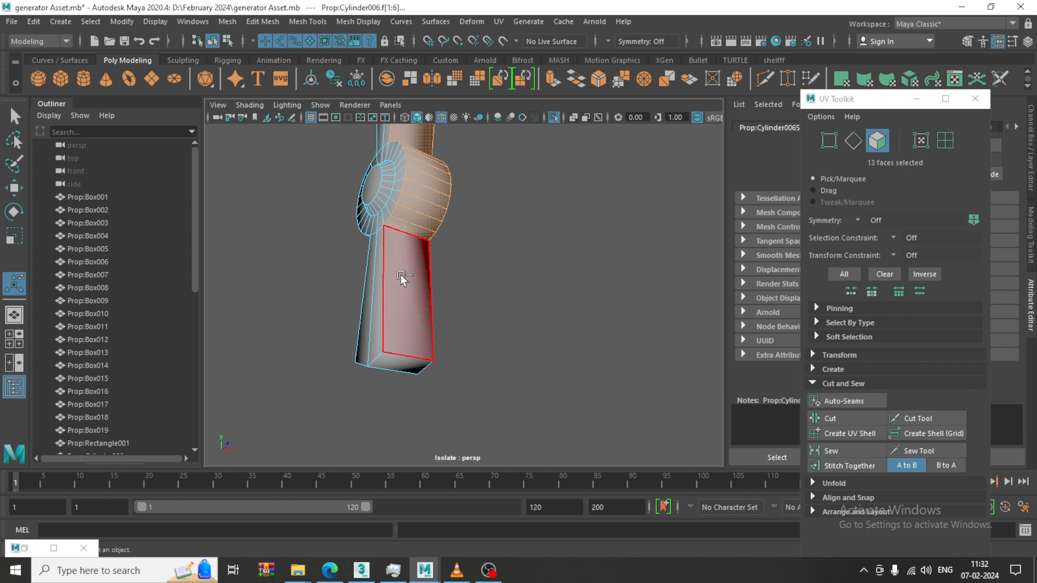
shift+click(401, 277)
shift+click(391, 370)
Planar-map the side strip together with its end faces, projecting from the X axis.
alt+drag(561, 289, 530, 364)
key(w)
alt+drag(481, 235, 480, 270)
click(499, 21)
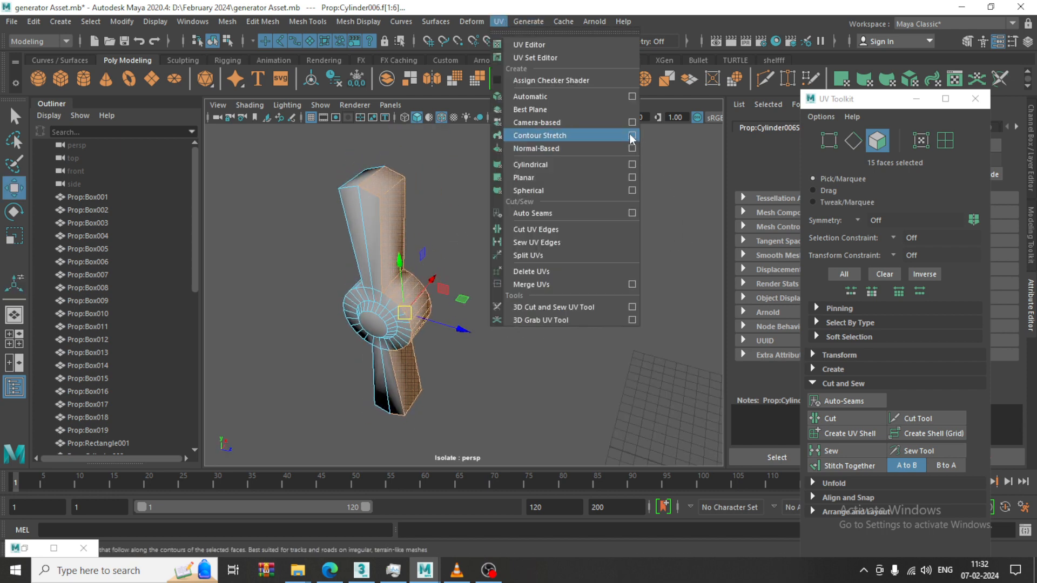
click(632, 178)
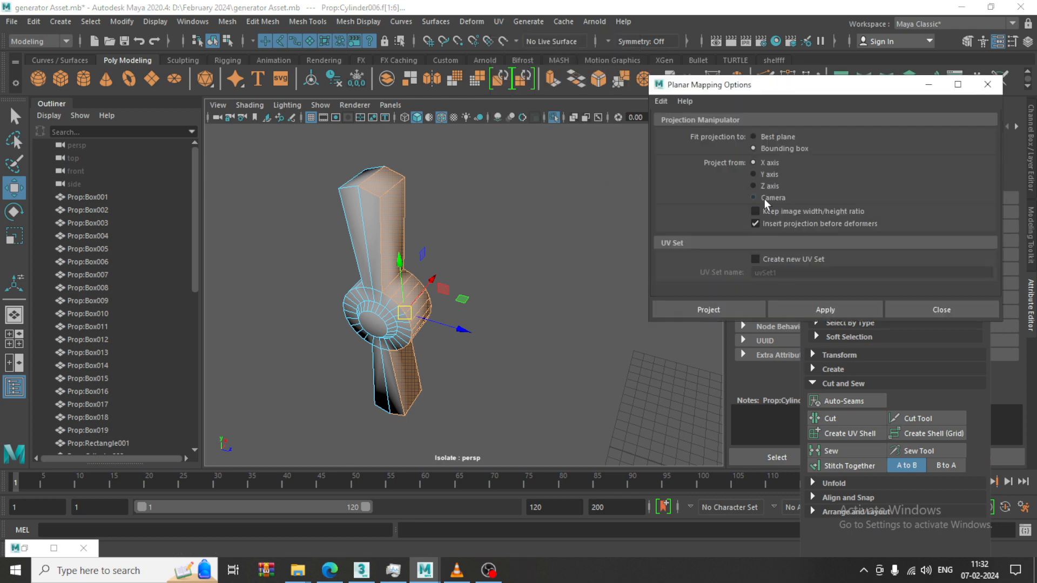
click(725, 308)
Try to remove the stray back face of the upper arm from the face selection.
alt+drag(493, 248, 426, 227)
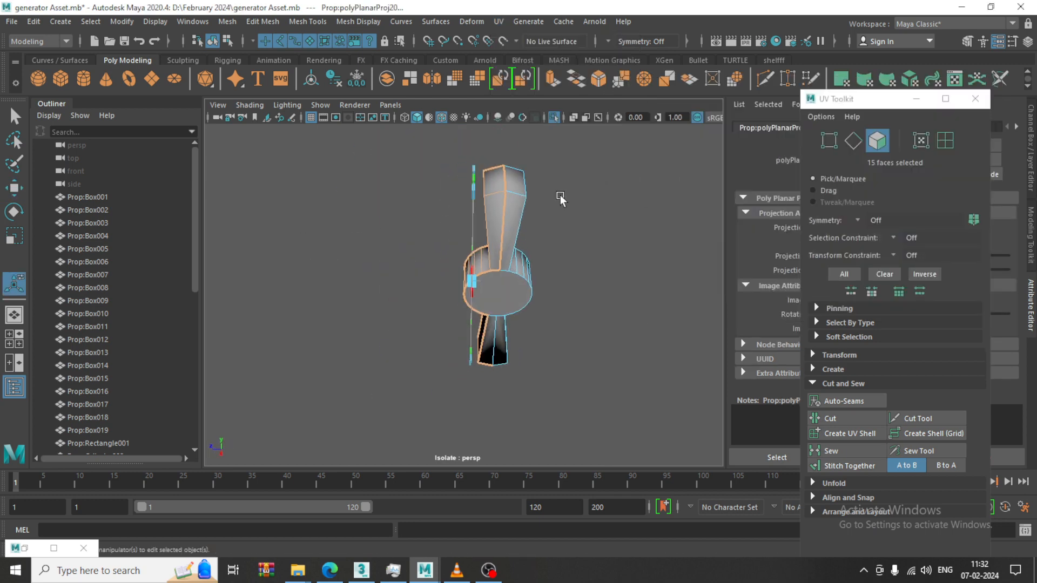
right_drag(515, 195, 515, 218)
alt+drag(598, 202, 626, 195)
scroll(519, 222, up, 2)
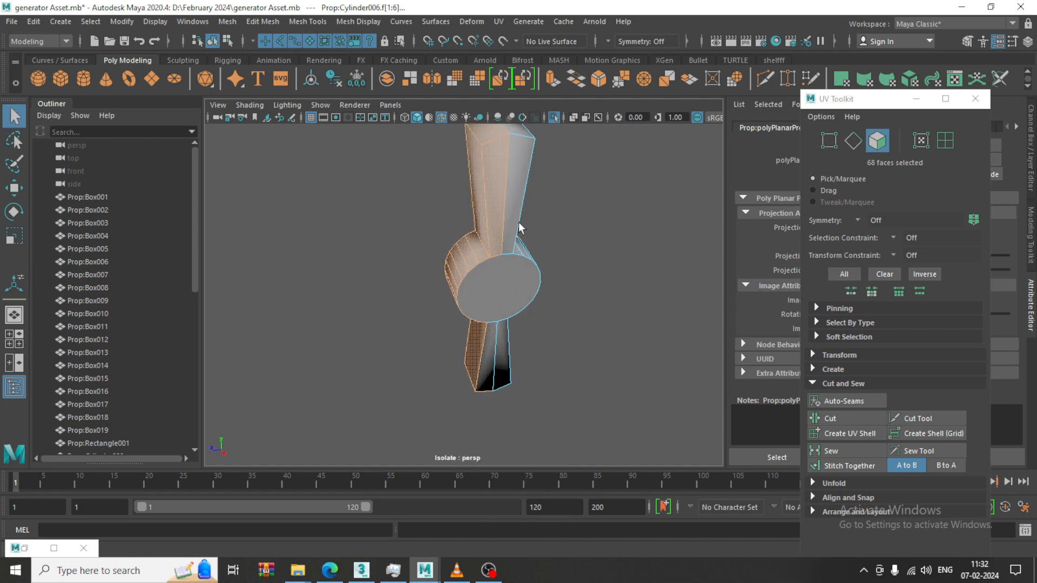
ctrl+click(489, 176)
alt+drag(593, 280, 551, 272)
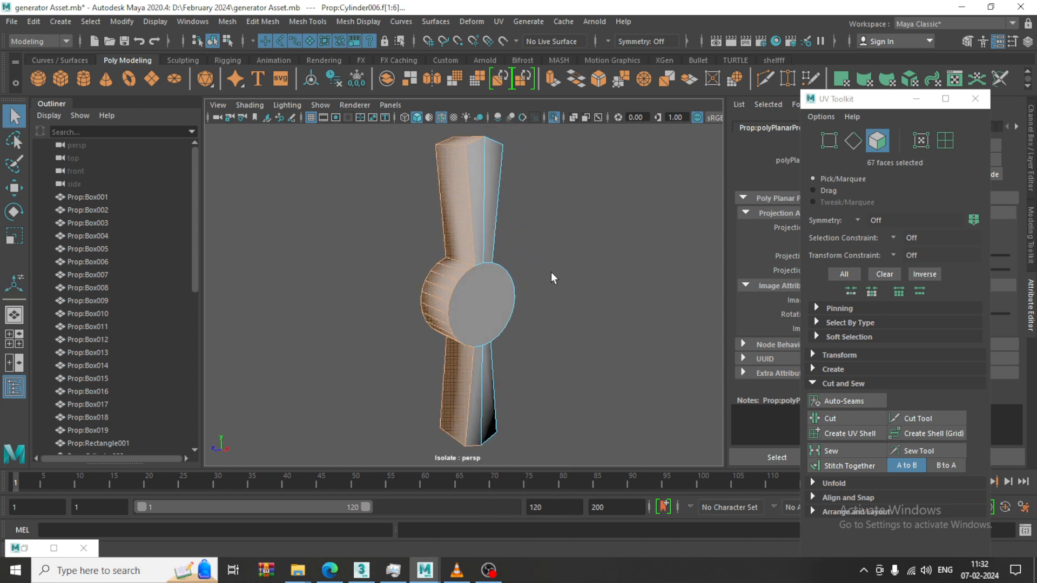
alt+drag(529, 353, 471, 229)
key(w)
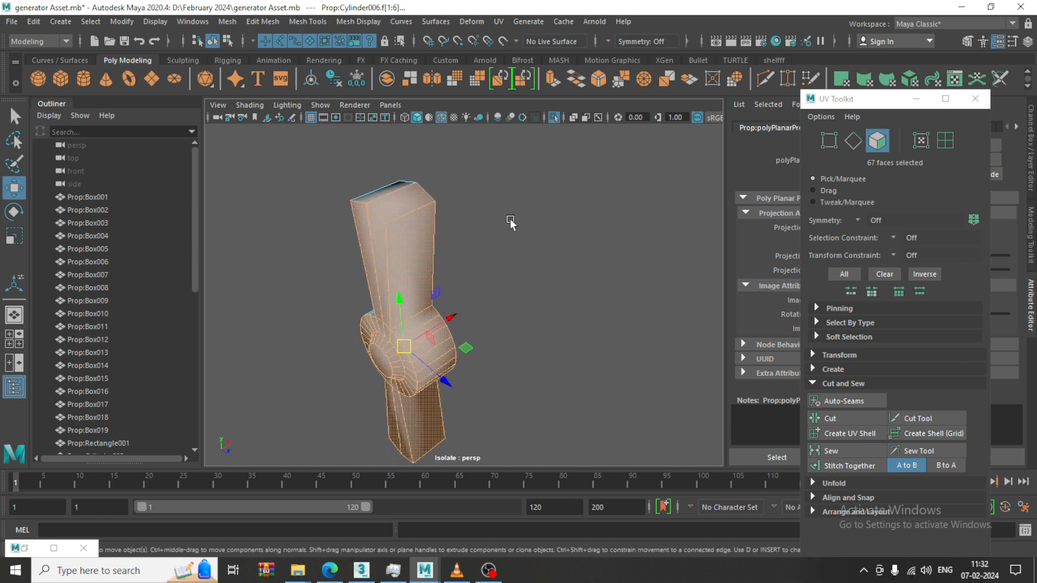
Reselect only the upper arm's end and side faces, the hub rim faces and the lower arm's side face.
click(393, 203)
shift+click(422, 263)
alt+middle_drag(429, 291, 417, 222)
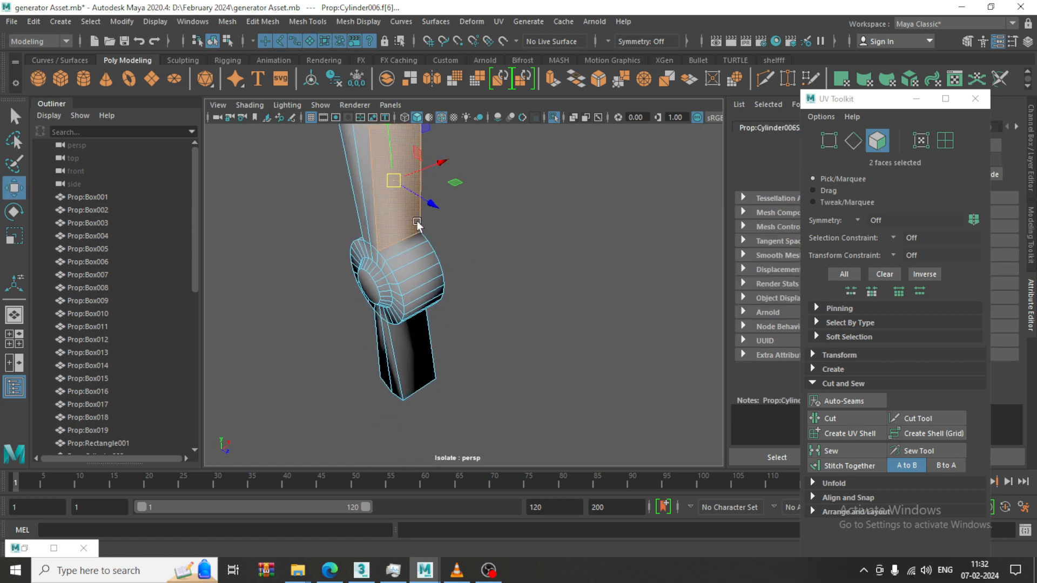
shift+click(405, 248)
shift+click(402, 261)
shift+click(409, 274)
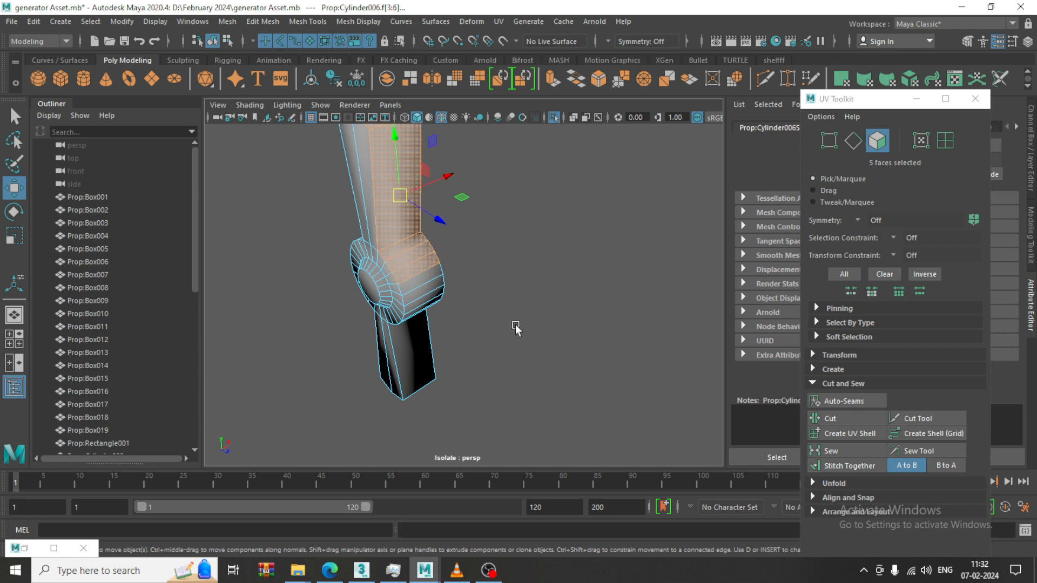
alt+drag(515, 328, 471, 346)
shift+click(435, 290)
shift+click(432, 300)
shift+click(429, 311)
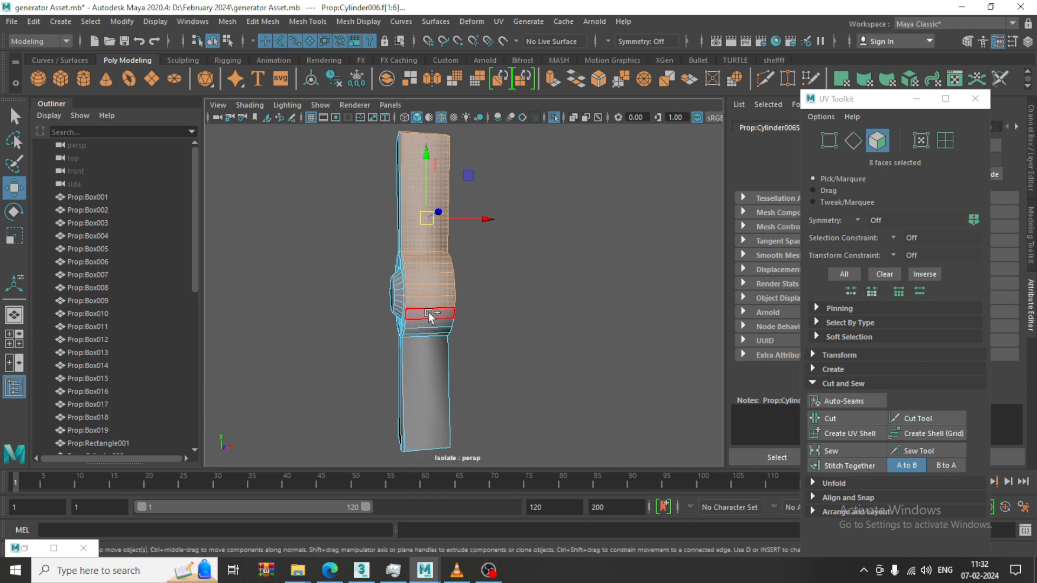
shift+click(427, 323)
shift+click(427, 326)
shift+click(426, 331)
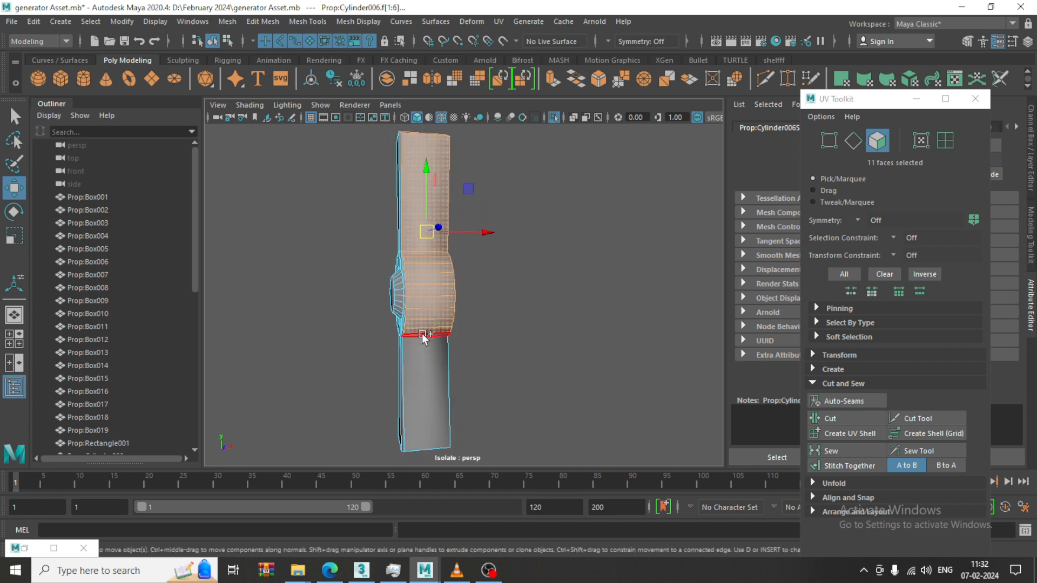
shift+click(425, 338)
shift+click(425, 352)
Planar-map the reselected side strip and move its UV shell to empty space beside the 0–1 tile.
alt+drag(424, 352, 498, 7)
click(499, 22)
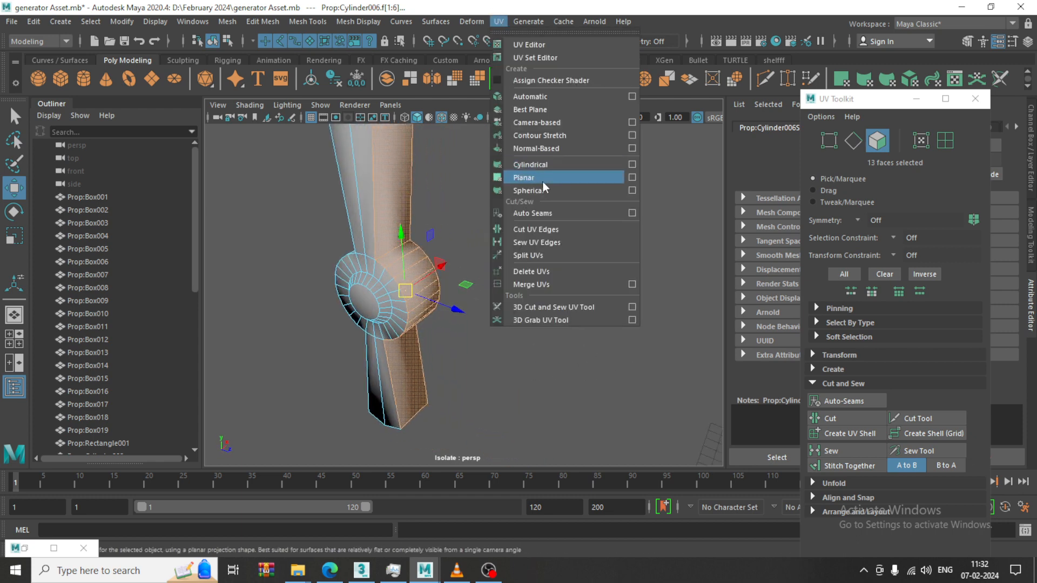
click(591, 165)
click(498, 21)
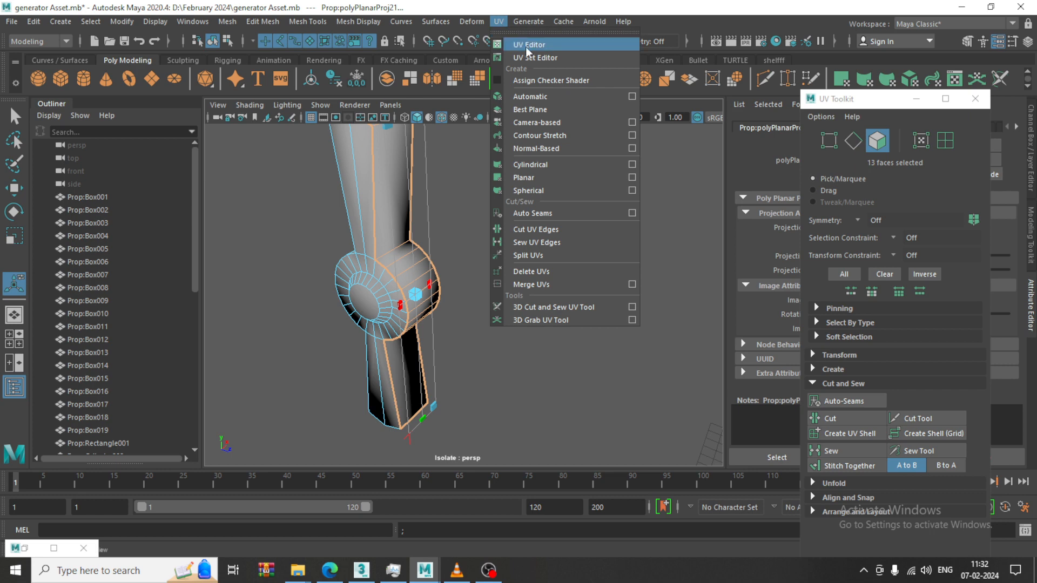
click(523, 42)
drag(612, 409, 833, 292)
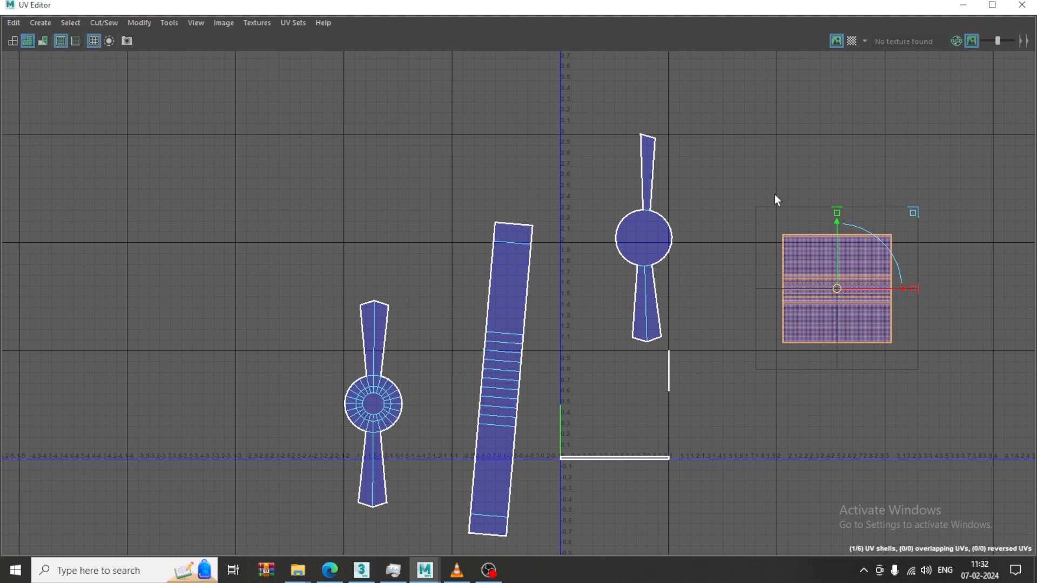
Undo the shell move, the repeated planar mapping and the latest face selections.
key(ctrl+z)
key(ctrl+z)
key(ctrl+z)
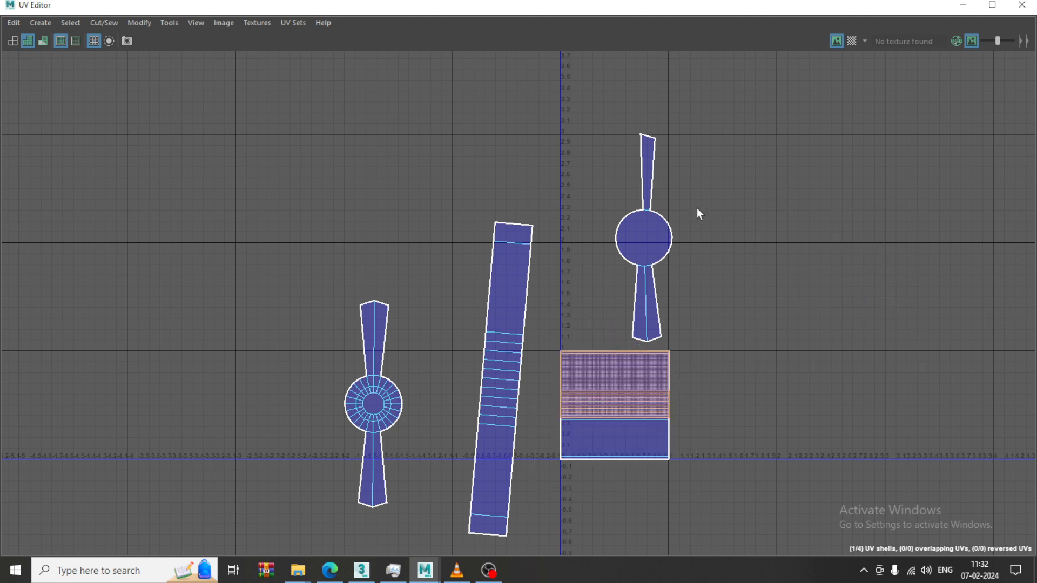
Reselect the handle's back faces: both upper arm faces, both lower arm faces and the hub's flat cap.
click(967, 7)
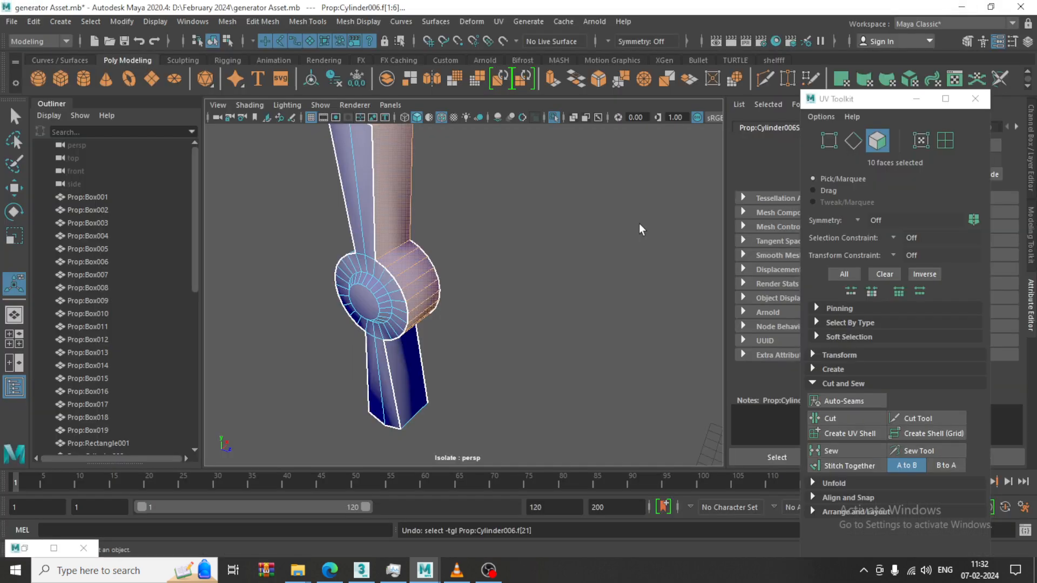
alt+drag(641, 225, 495, 214)
alt+middle_drag(494, 214, 485, 213)
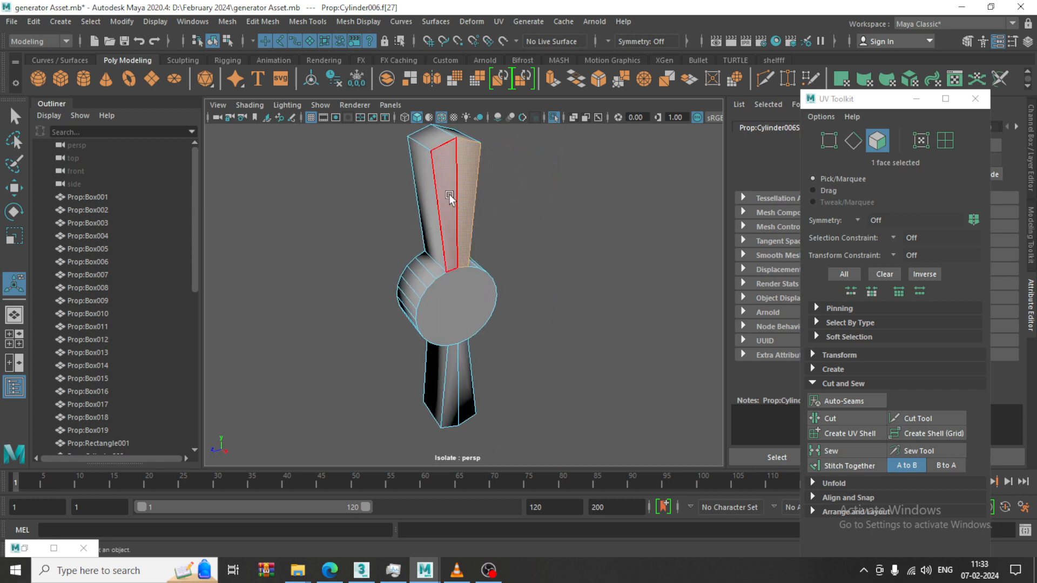
click(451, 198)
shift+click(468, 194)
shift+click(455, 361)
shift+click(471, 363)
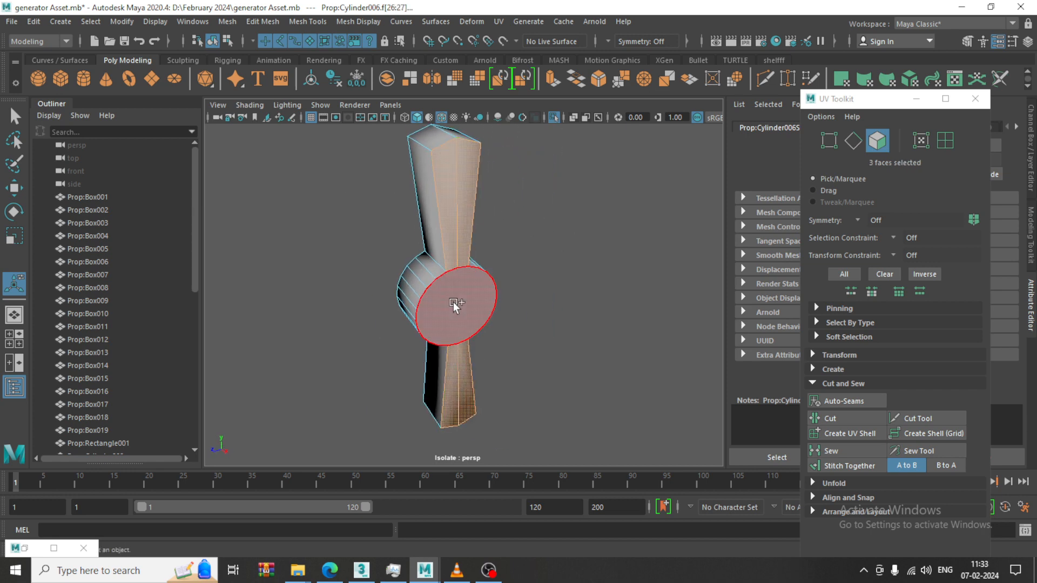
shift+click(456, 306)
alt+drag(456, 305, 590, 173)
key(w)
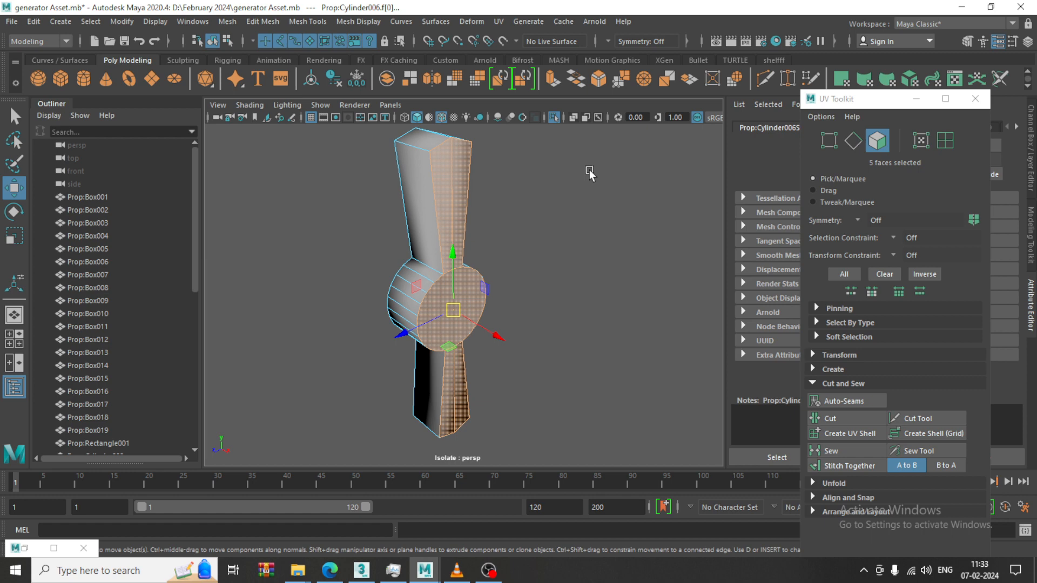
Planar-map the reselected back faces again with a bounding-box projection from the Z axis.
click(499, 22)
click(635, 180)
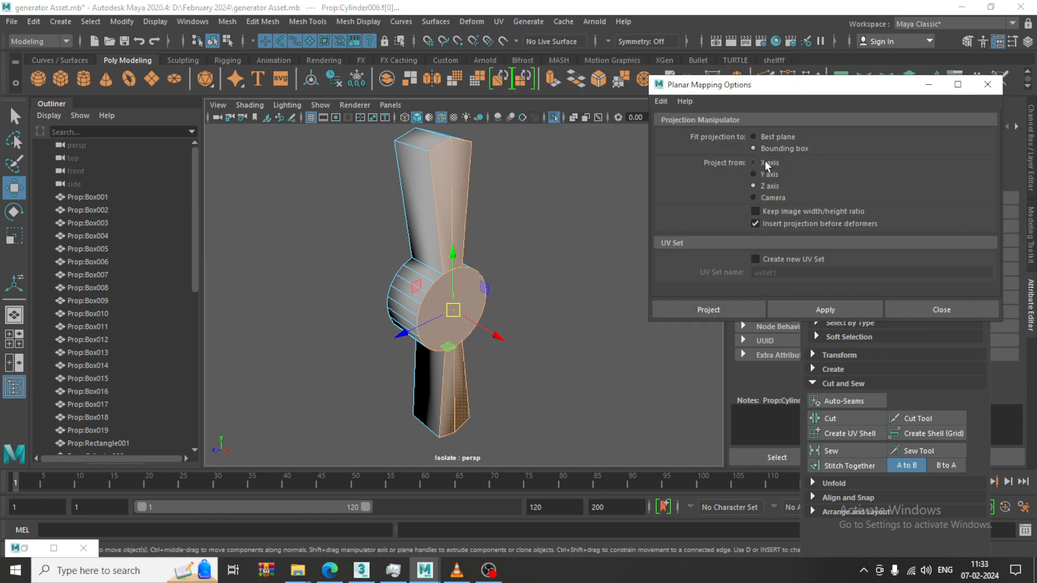
click(716, 310)
Place the remapped back shell well above the 0–1 tile and unfold it.
click(499, 21)
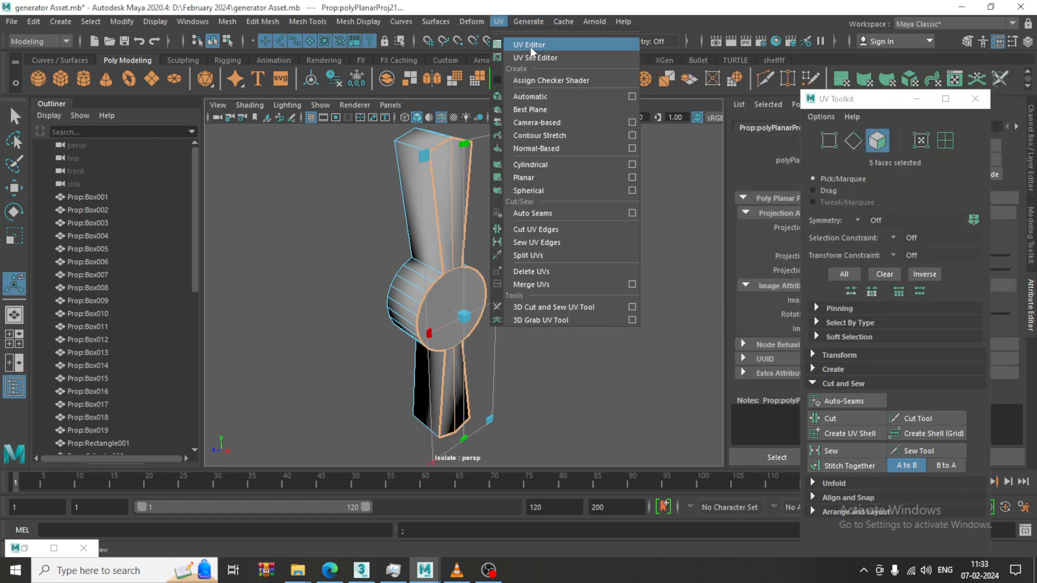
click(521, 47)
drag(614, 442, 707, 177)
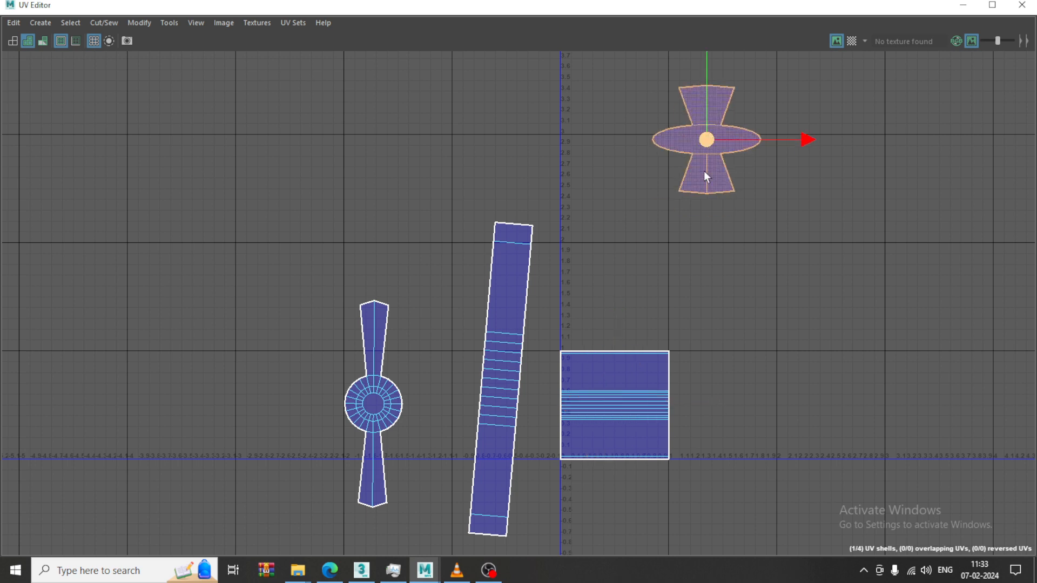
click(151, 24)
click(176, 426)
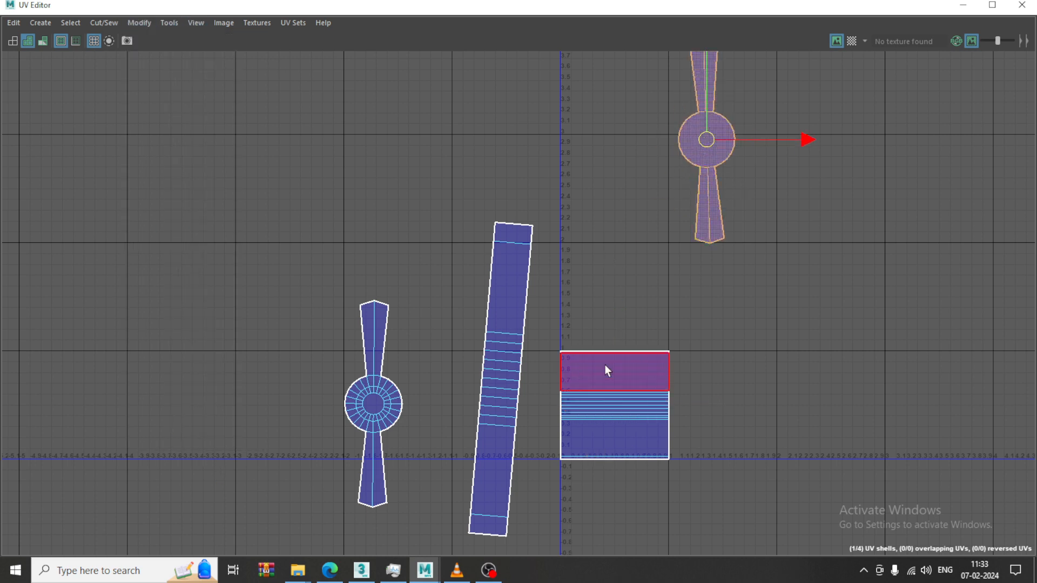
Select all faces of the square side-strip shell in the 0–1 tile and view them on the model.
drag(553, 354, 724, 496)
click(963, 5)
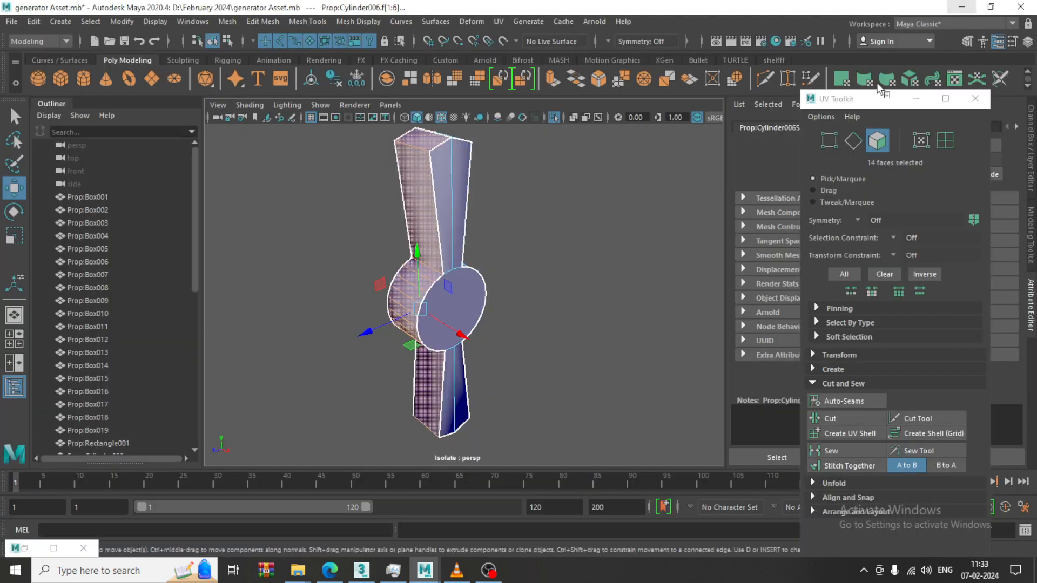
alt+drag(468, 274, 639, 262)
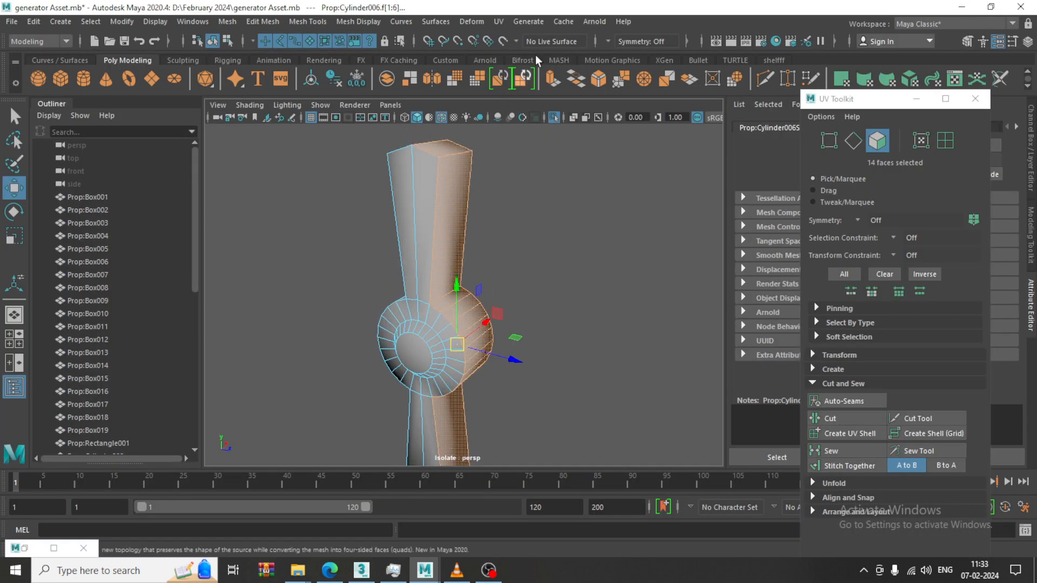
Planar-map the selected side-strip faces with a bounding-box projection from the X axis.
click(499, 22)
click(631, 177)
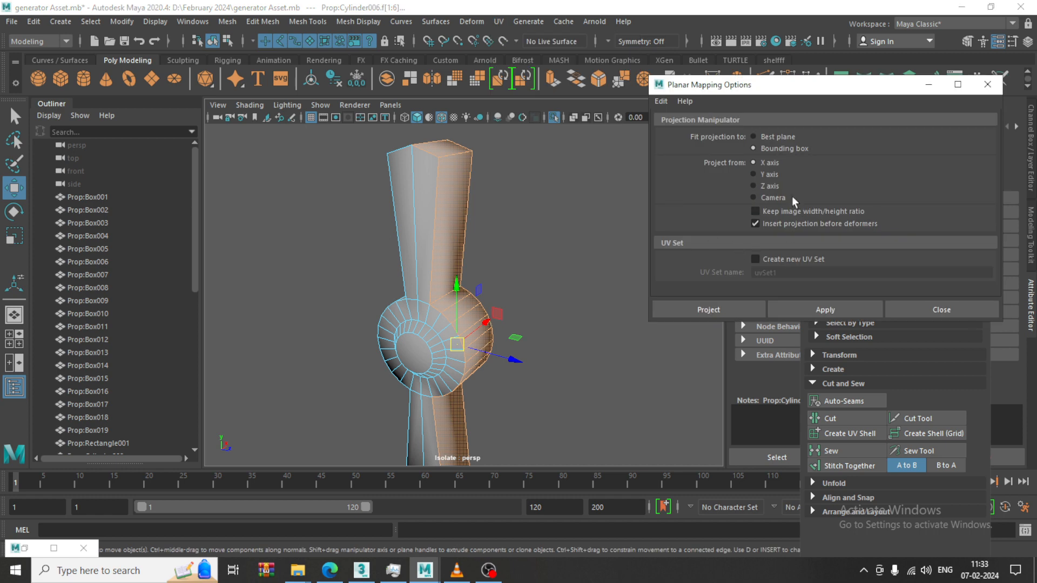
click(718, 309)
Move the newly mapped side-strip shell above the 0–1 tile, clear of the other shells, and unfold it.
click(498, 22)
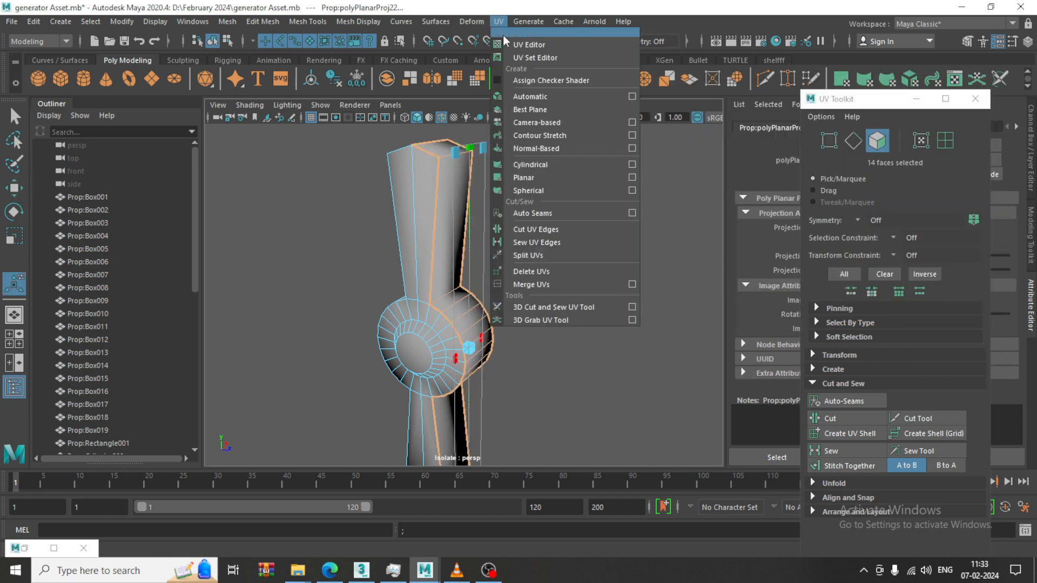
click(521, 42)
drag(626, 407, 517, 123)
click(150, 23)
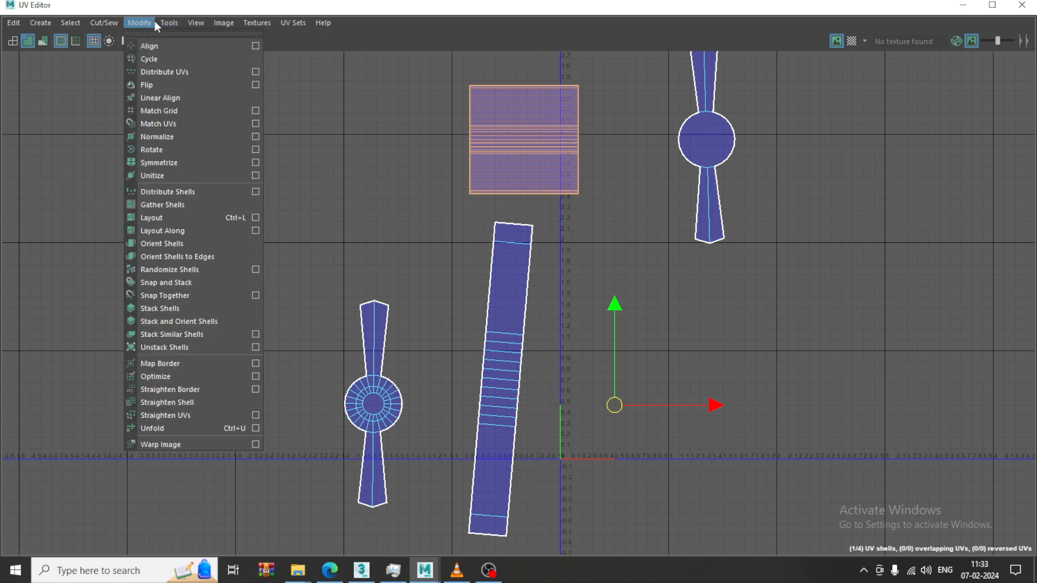
click(180, 427)
scroll(528, 241, down, 2)
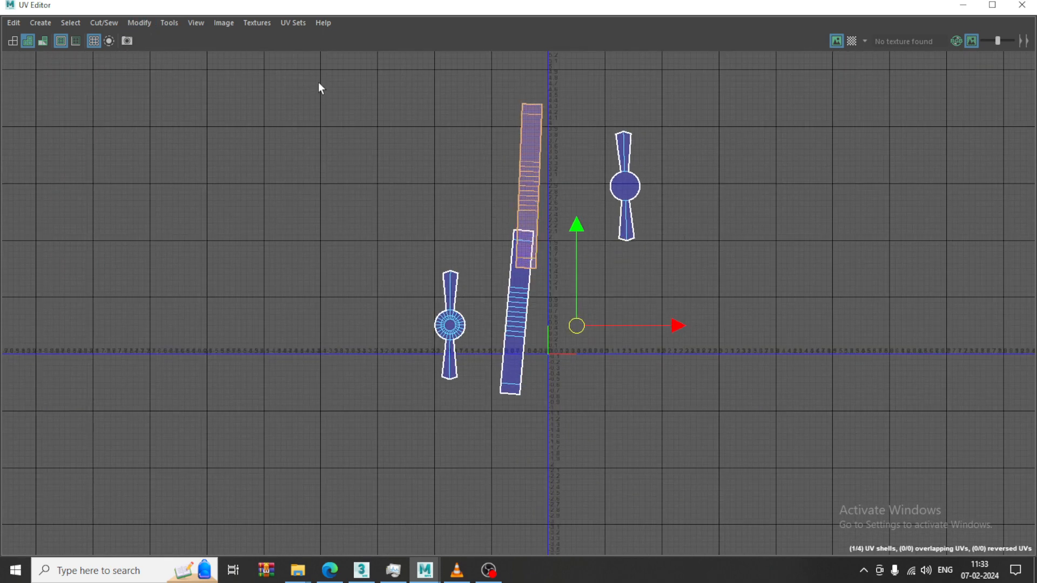
Select all four latch-handle shells and lay them out inside the 0–1 tile.
drag(319, 86, 822, 476)
click(139, 22)
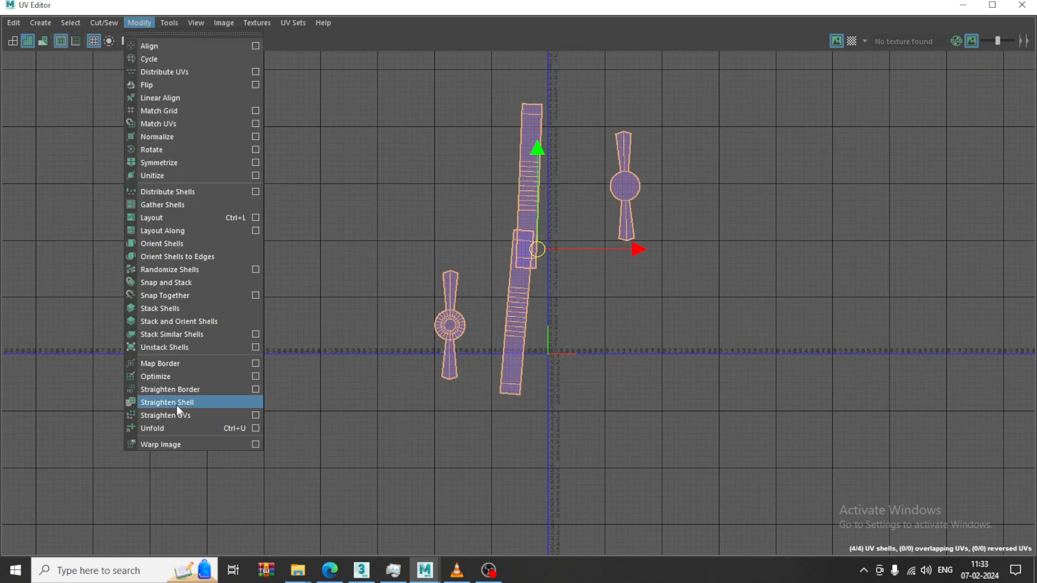
click(172, 217)
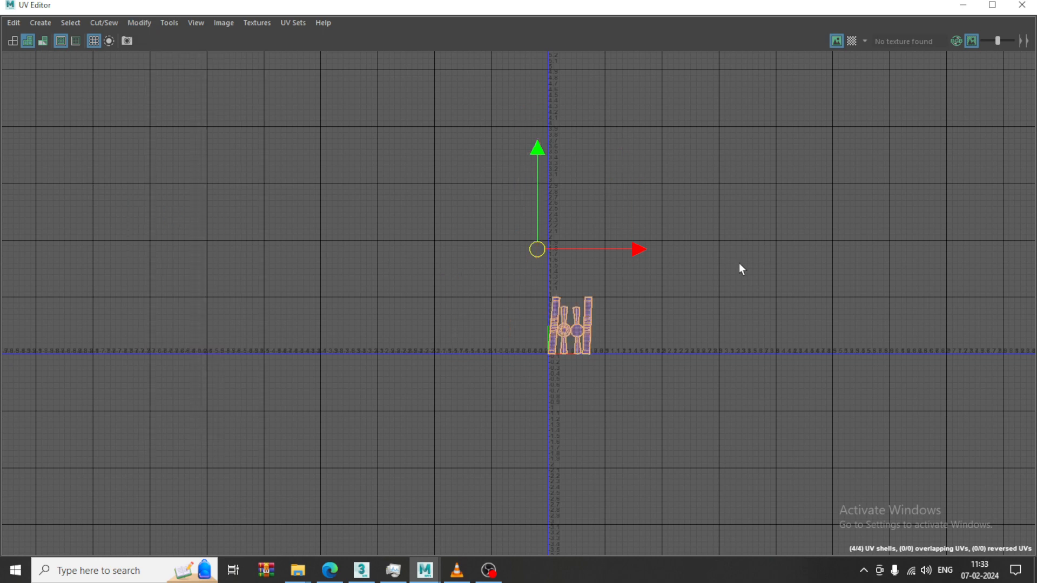
click(963, 5)
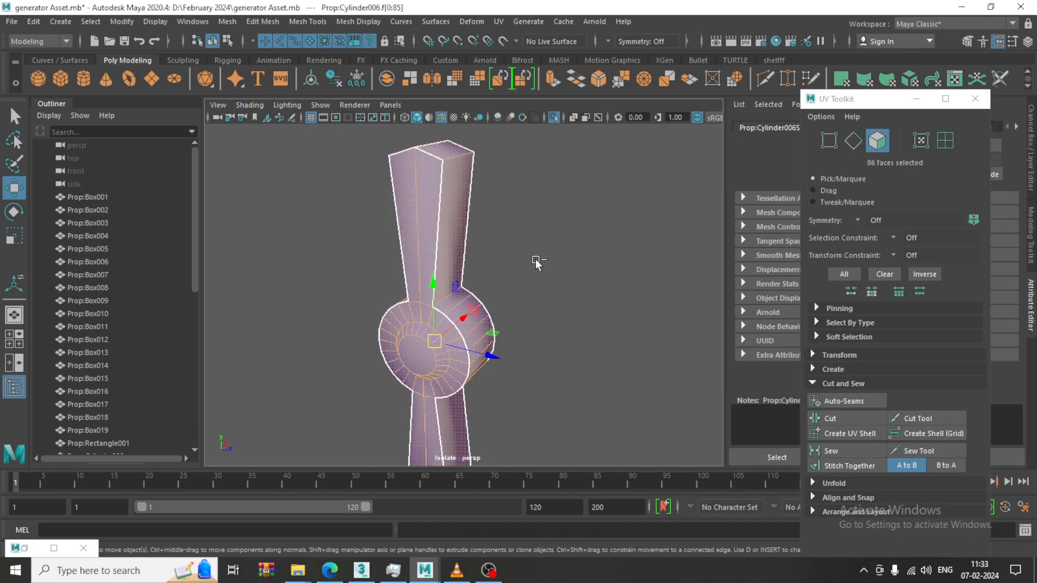
Return the latch handle to object mode and show the complete generator instead of the isolated part.
scroll(511, 259, down, 5)
alt+drag(512, 260, 530, 293)
right_drag(459, 251, 692, 70)
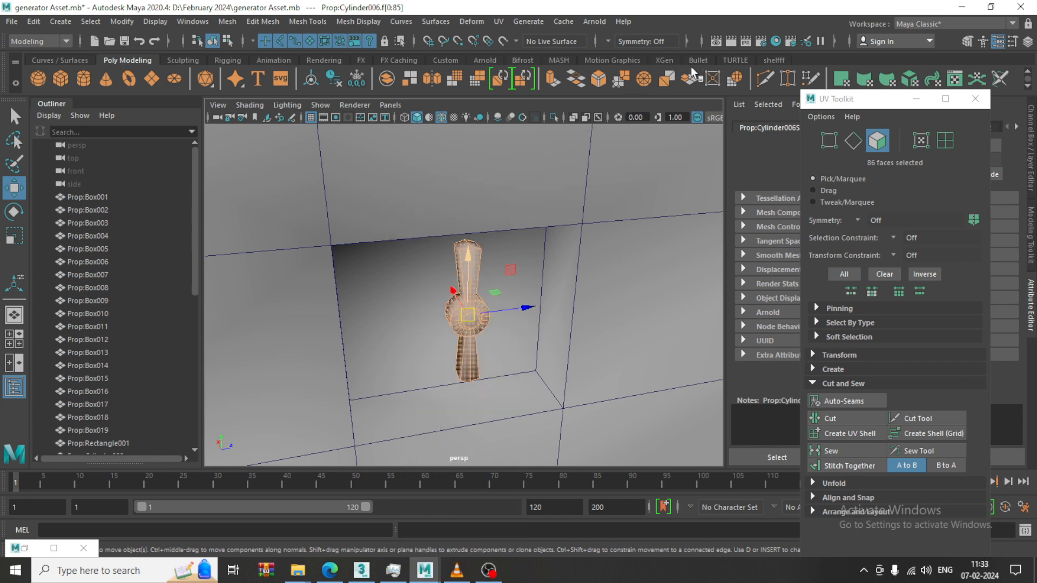
scroll(506, 261, down, 6)
scroll(507, 260, down, 3)
alt+middle_drag(526, 277, 381, 303)
scroll(539, 341, down, 6)
alt+drag(539, 340, 503, 336)
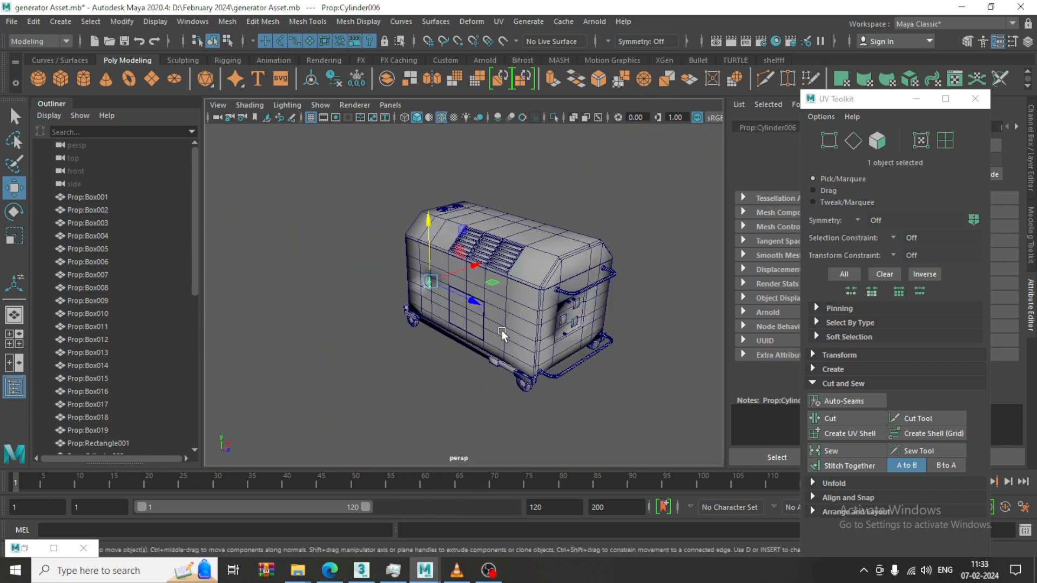
Select every part of the generator and examine all their UV shells together in the UV Editor.
scroll(502, 335, up, 3)
drag(313, 154, 704, 472)
mouse_move(597, 346)
alt+mouse_down()
mouse_move(603, 340)
mouse_move(593, 339)
alt+mouse_up()
click(499, 22)
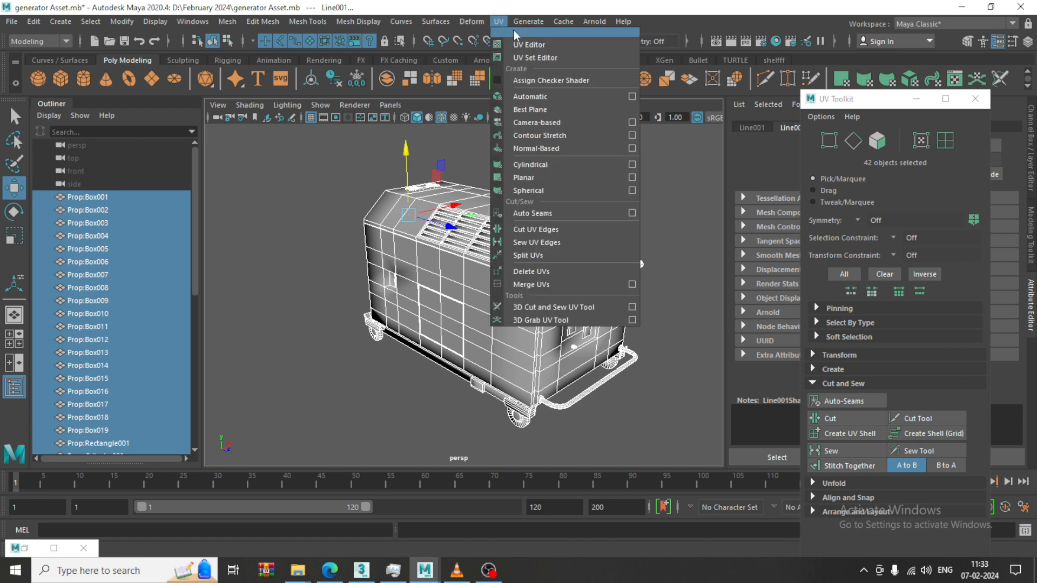
click(535, 41)
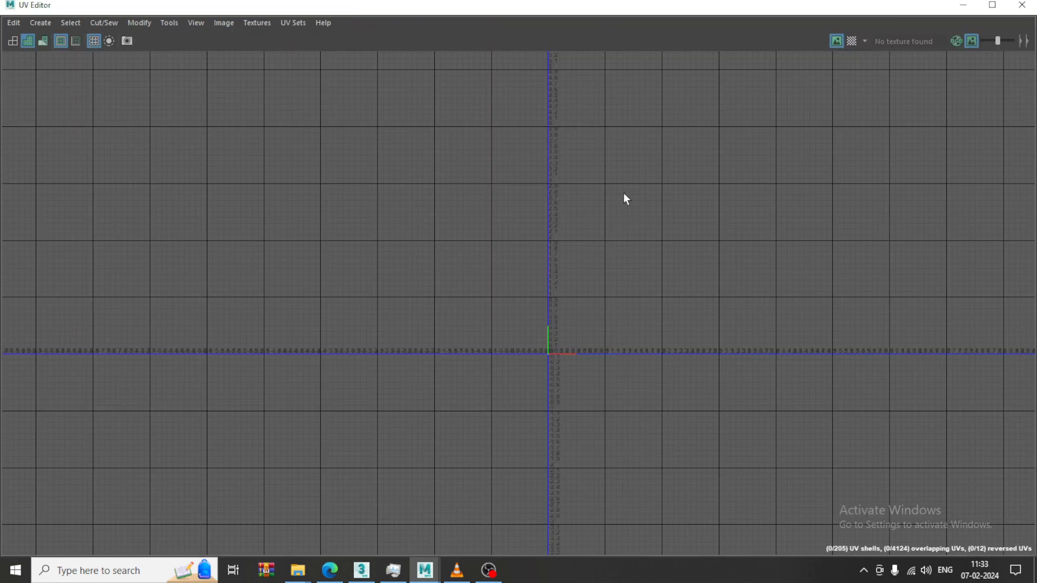
right_drag(622, 173, 526, 132)
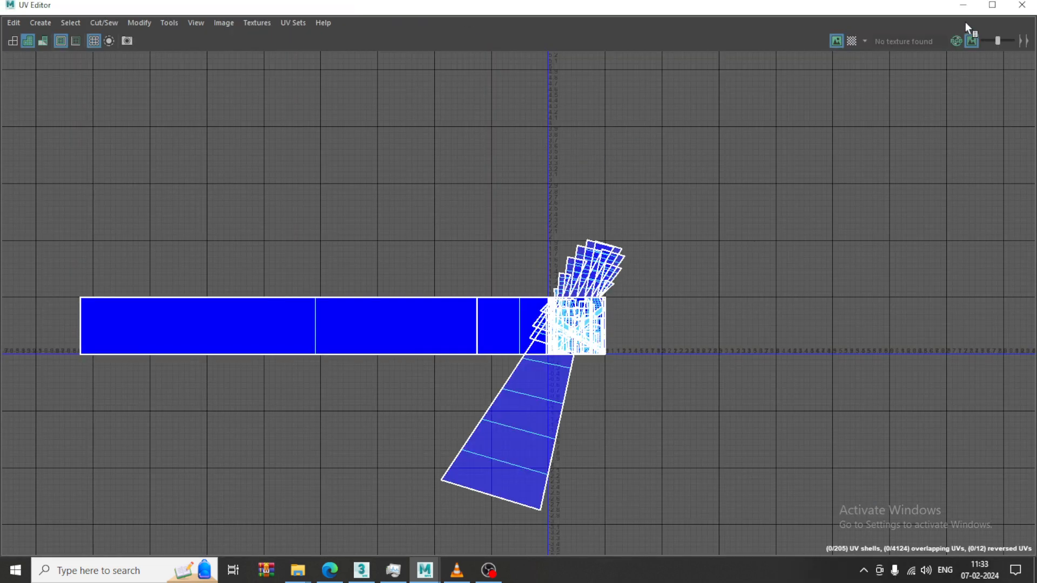
click(964, 7)
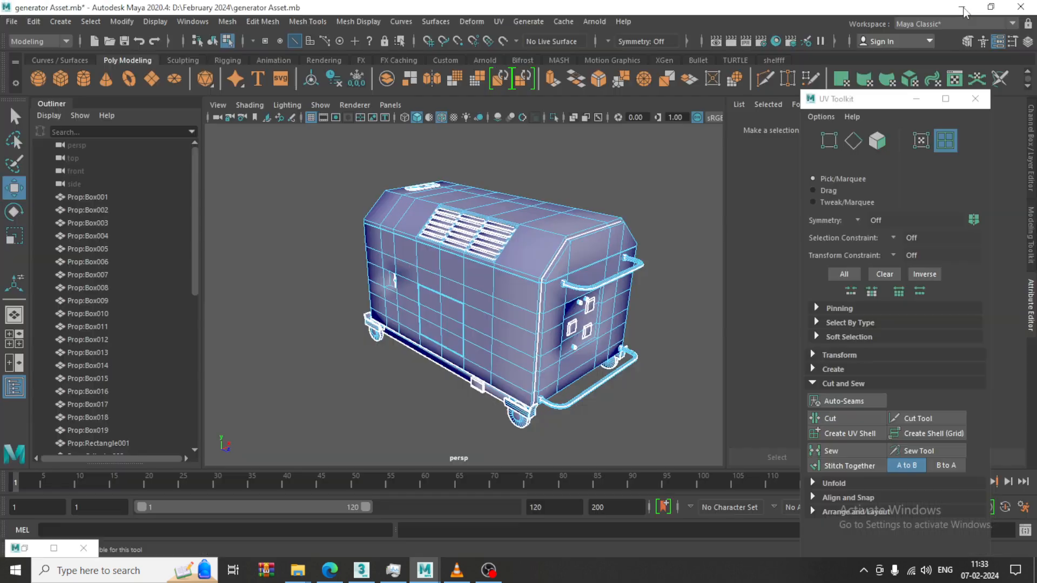
Select the generator body with its upper and lower end rails in object mode and show their UV shells together.
click(563, 218)
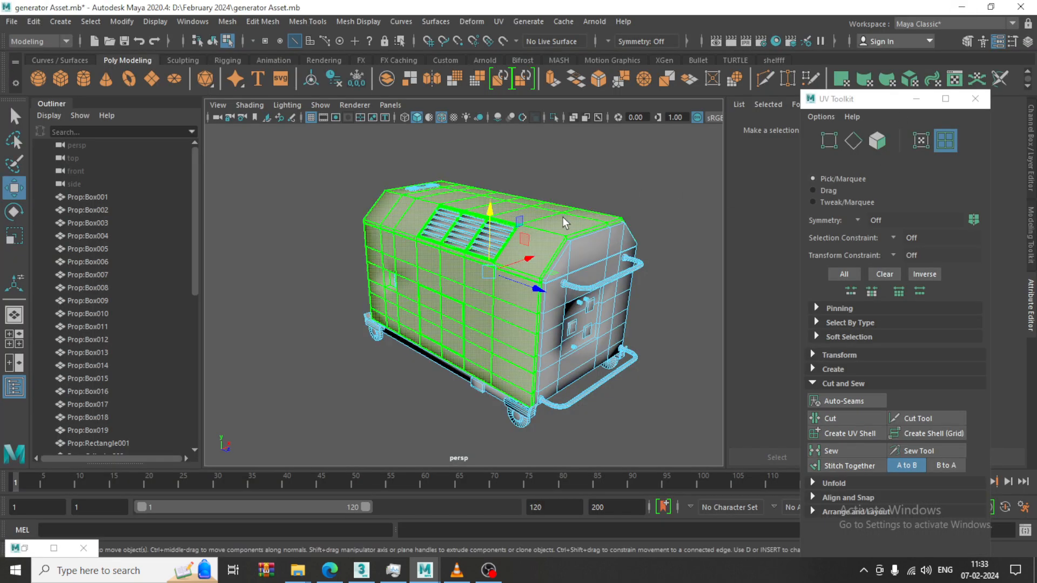
right_drag(563, 218, 762, 25)
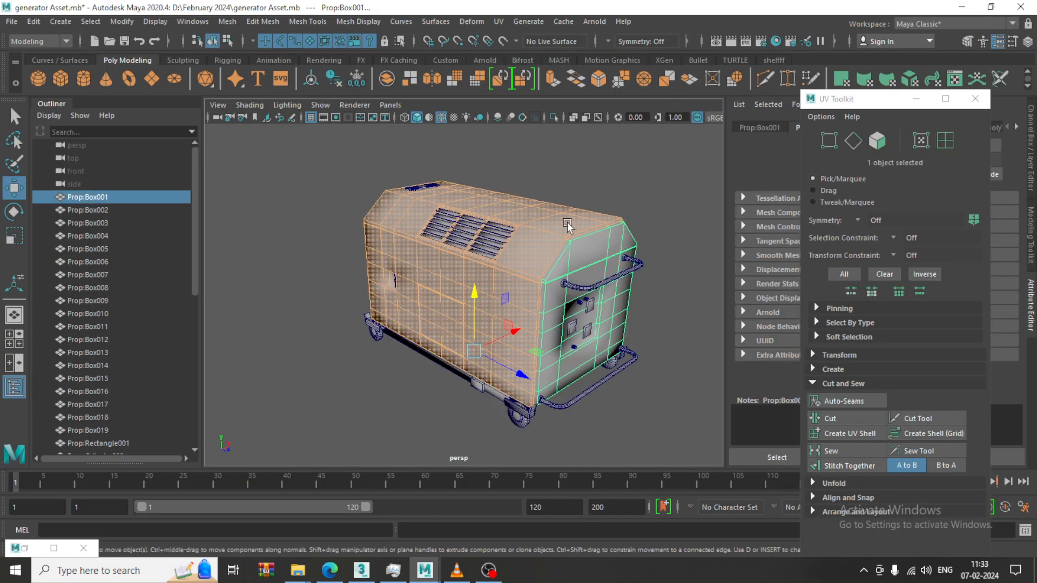
shift+click(590, 289)
shift+click(597, 382)
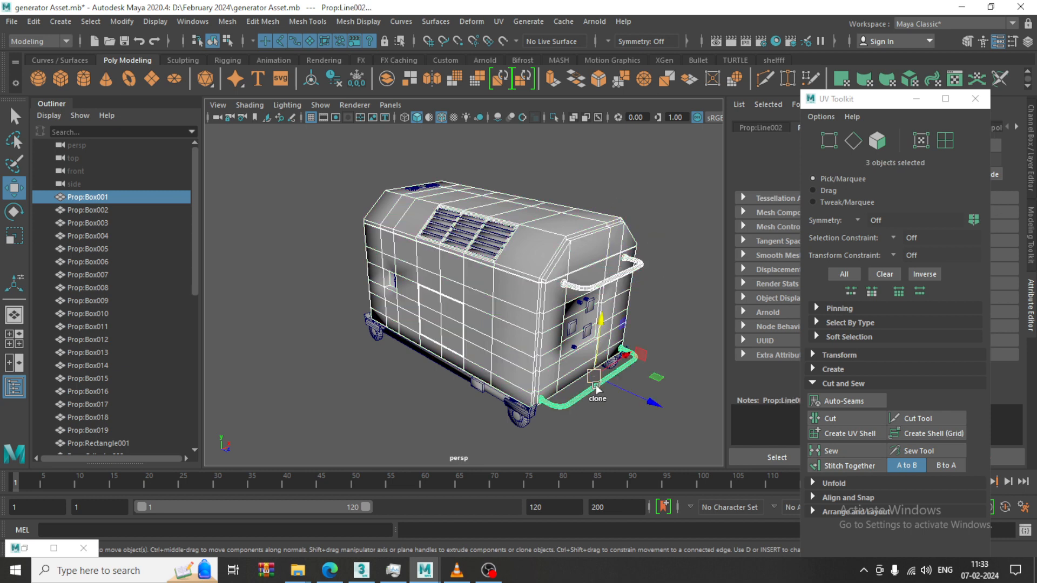
click(498, 21)
click(520, 46)
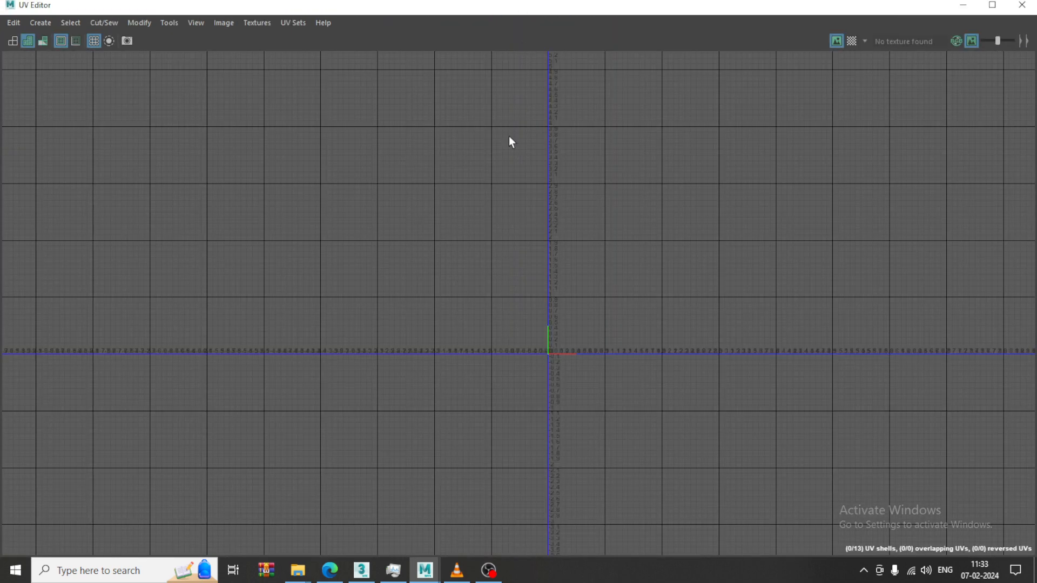
right_drag(511, 142, 424, 98)
Select all UV shells of the body and the two end rails and lay them out in the 0–1 tile.
scroll(594, 332, up, 5)
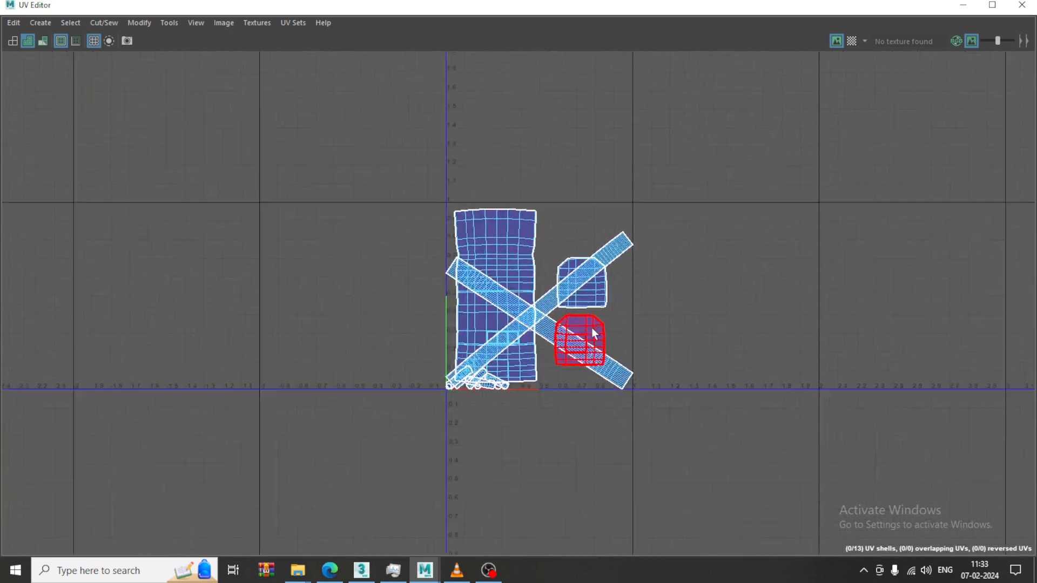
scroll(591, 327, up, 3)
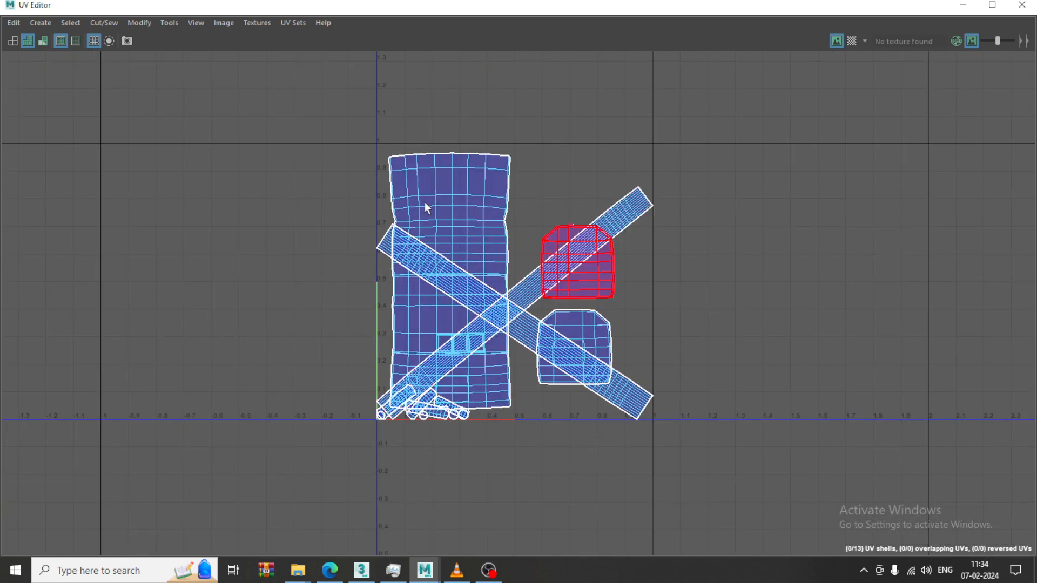
drag(273, 102, 864, 481)
click(137, 24)
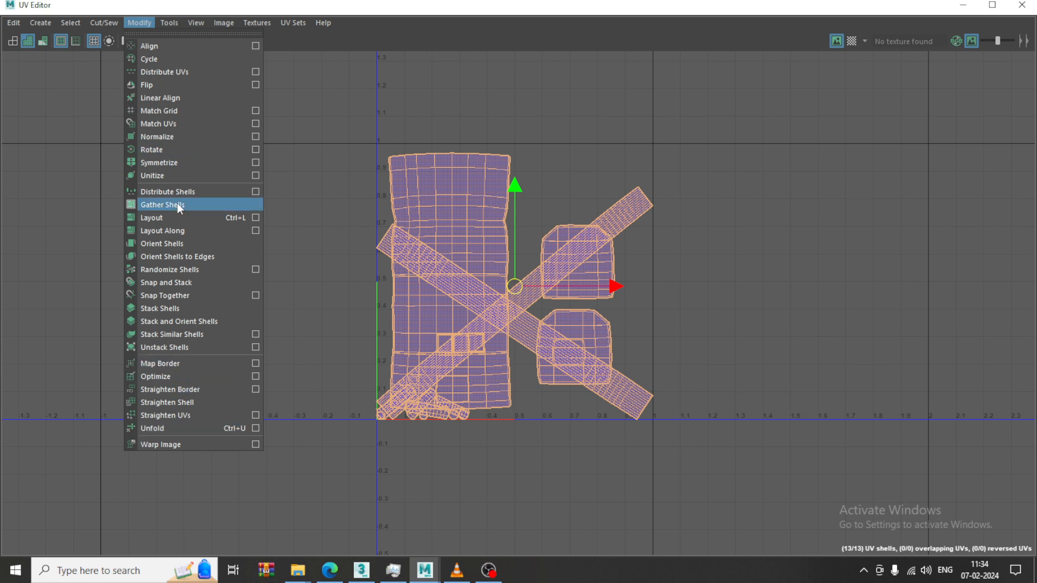
click(180, 218)
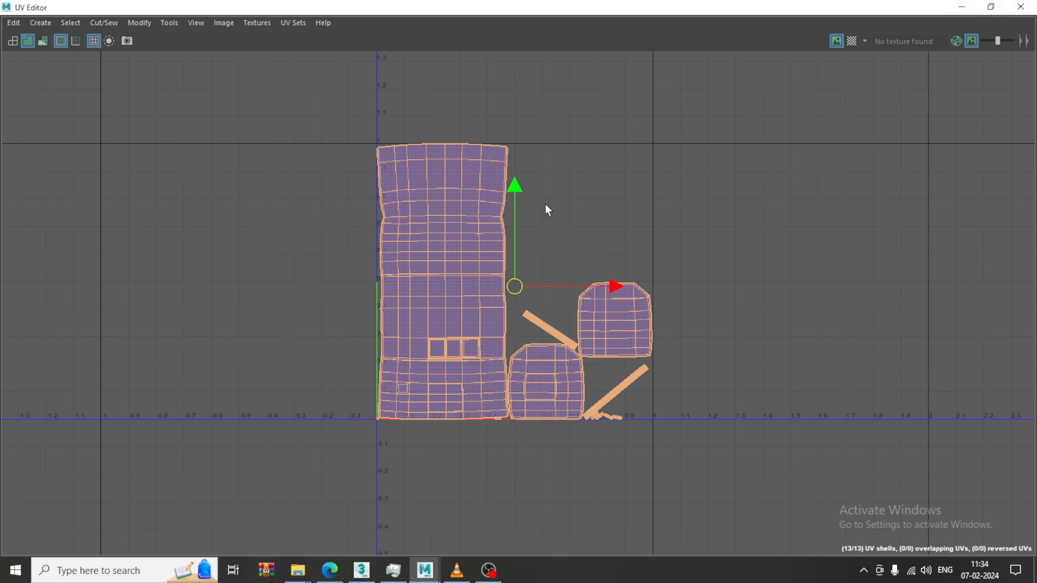
Float the UV Editor in a small window beside the model and display the checker map on the body and end rails.
double_click(86, 6)
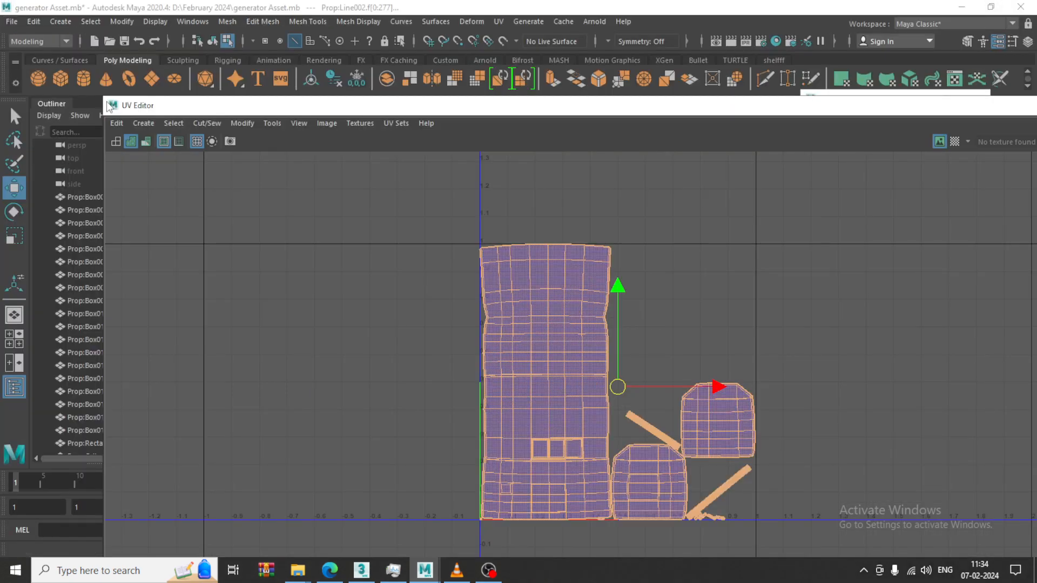
drag(705, 299, 705, 299)
drag(889, 306, 191, 29)
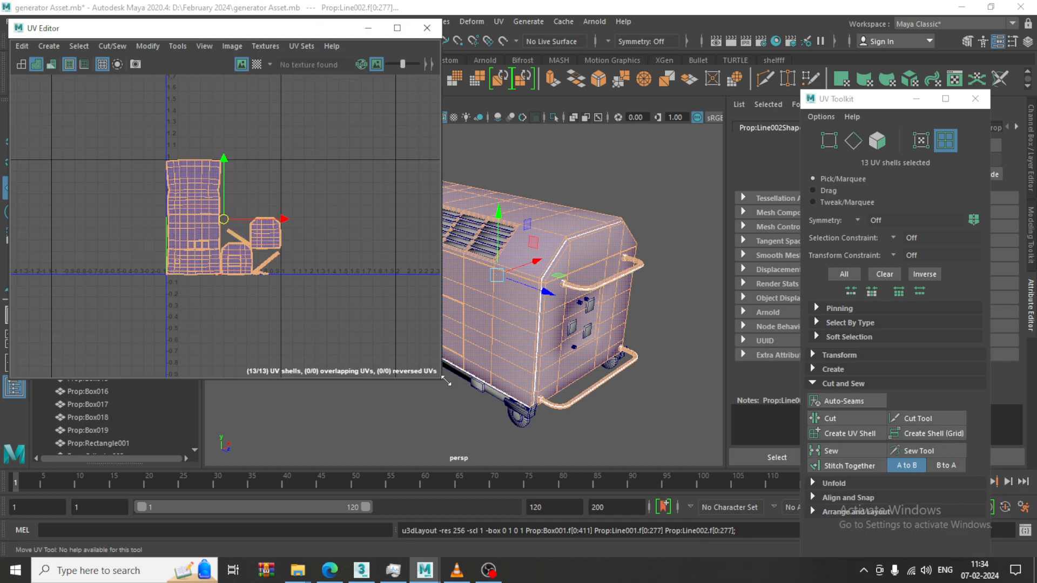
drag(442, 382, 341, 293)
key(f)
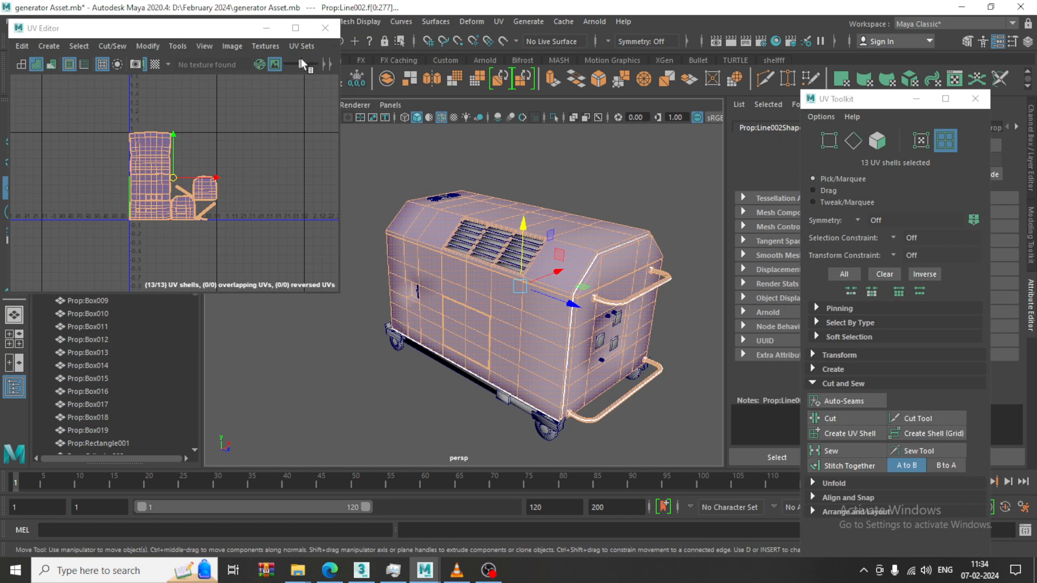
drag(341, 129, 568, 129)
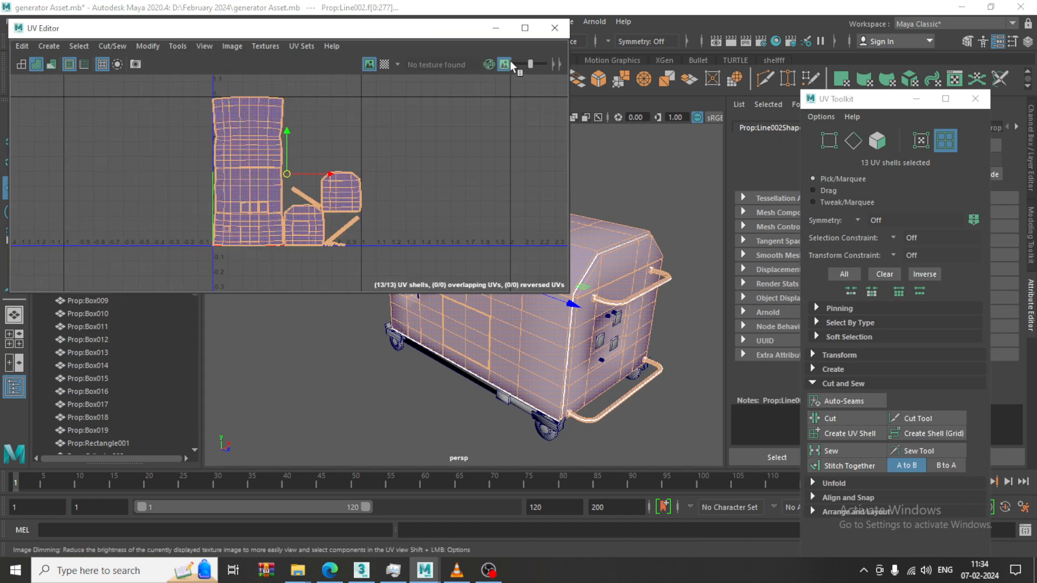
click(384, 64)
click(18, 67)
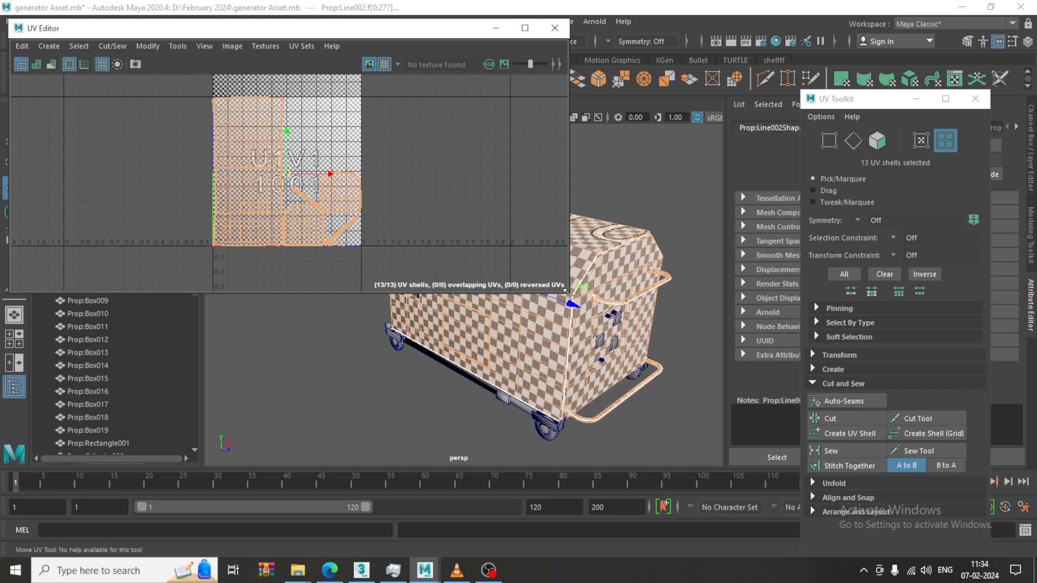
Free up the model view by shrinking the UV Editor, closing the UV Toolkit and turning on full-screen view.
drag(568, 292, 322, 268)
scroll(190, 180, up, 2)
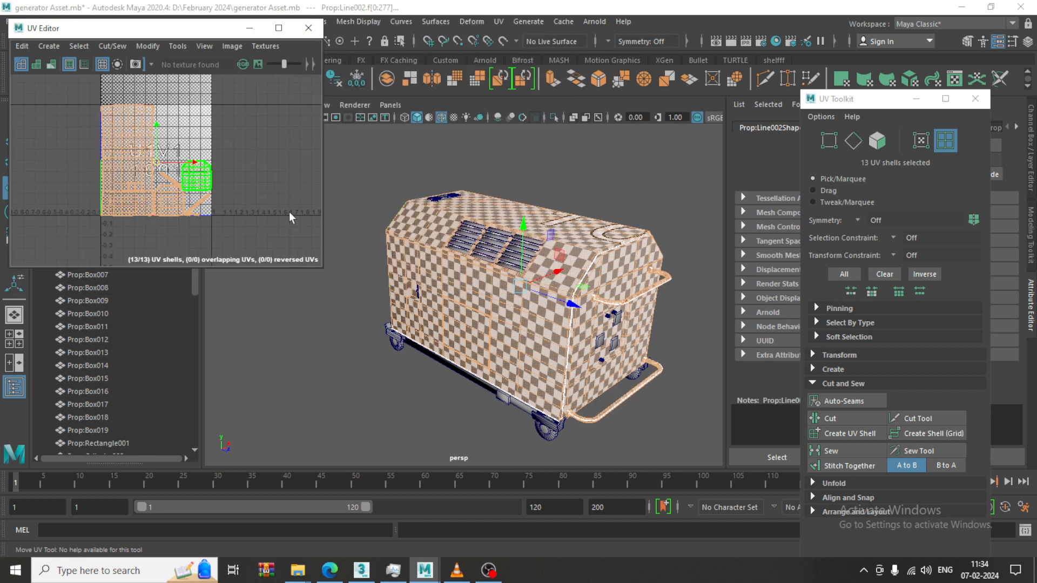
alt+middle_drag(631, 287, 629, 285)
click(975, 99)
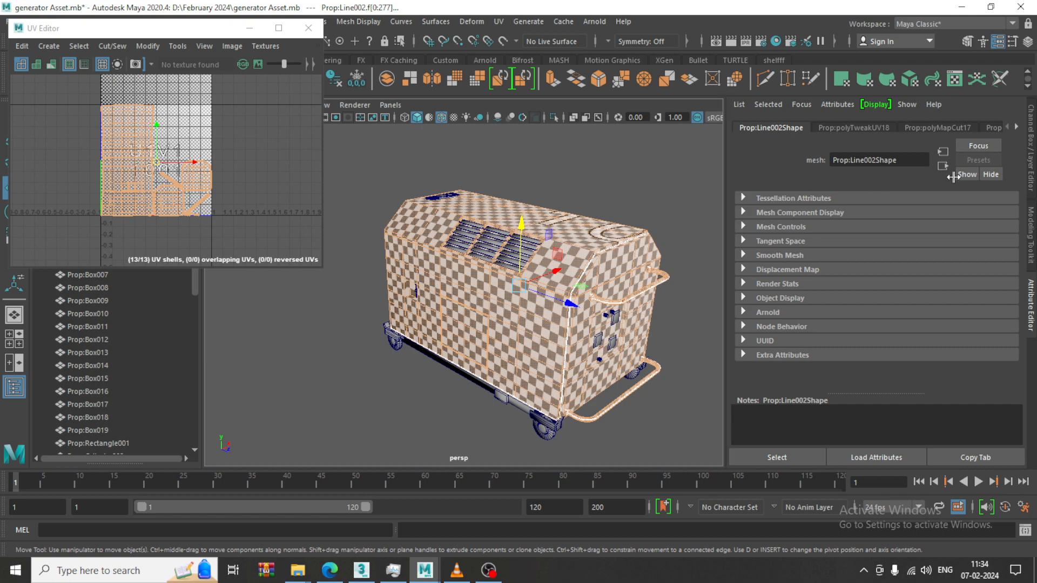
key(ctrl+space)
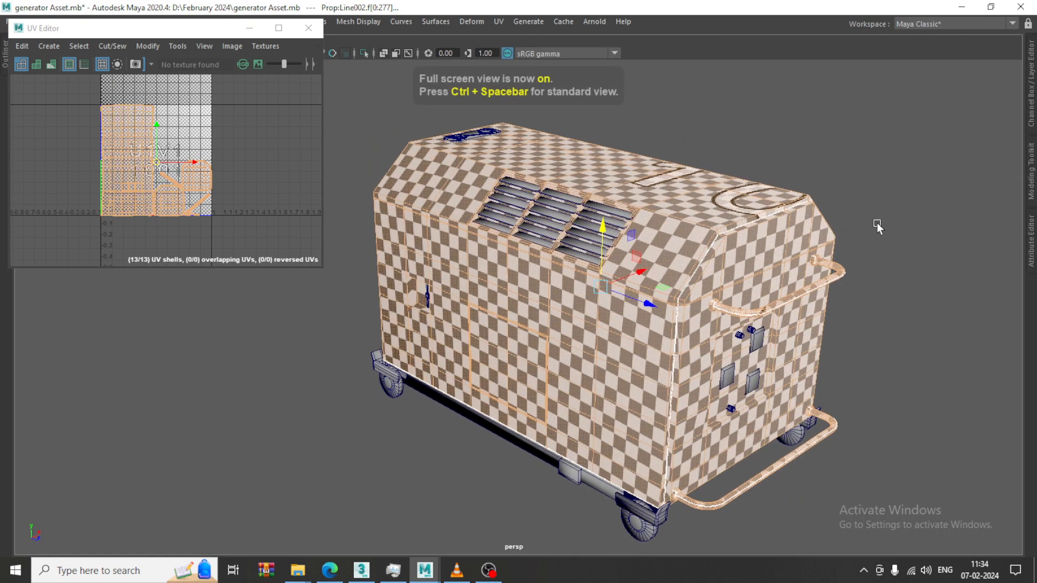
Leave UV shell selection and reselect the body and both end rails as whole objects.
click(771, 188)
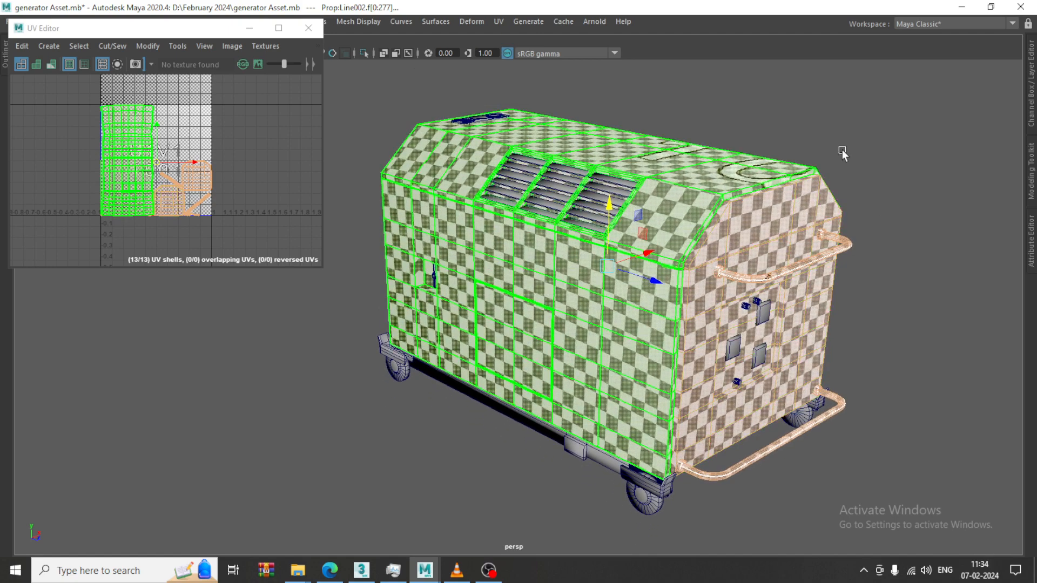
mouse_move(694, 187)
right_down()
mouse_move(873, 4)
mouse_move(882, 106)
right_up()
click(884, 112)
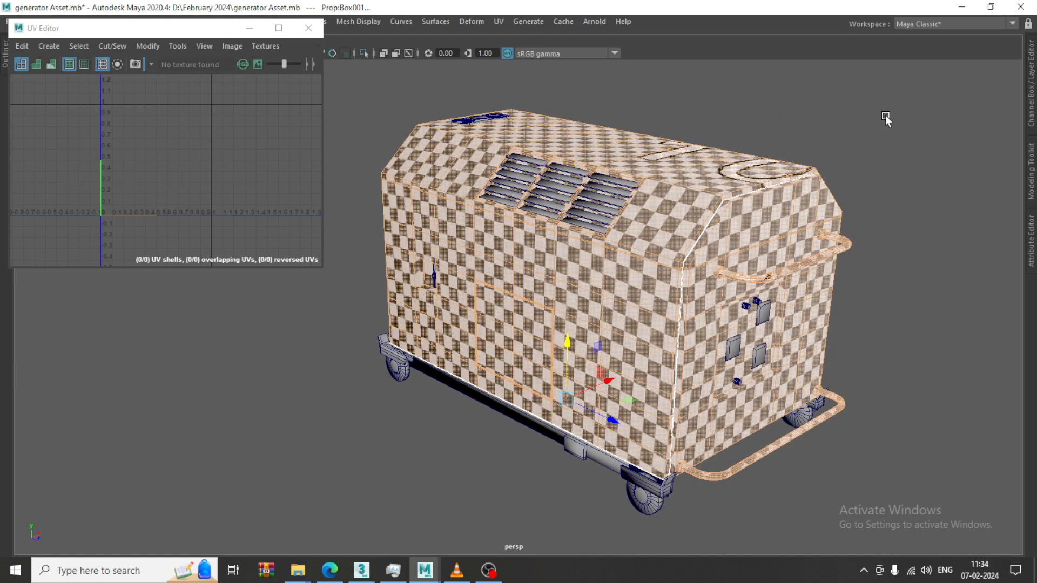
click(630, 238)
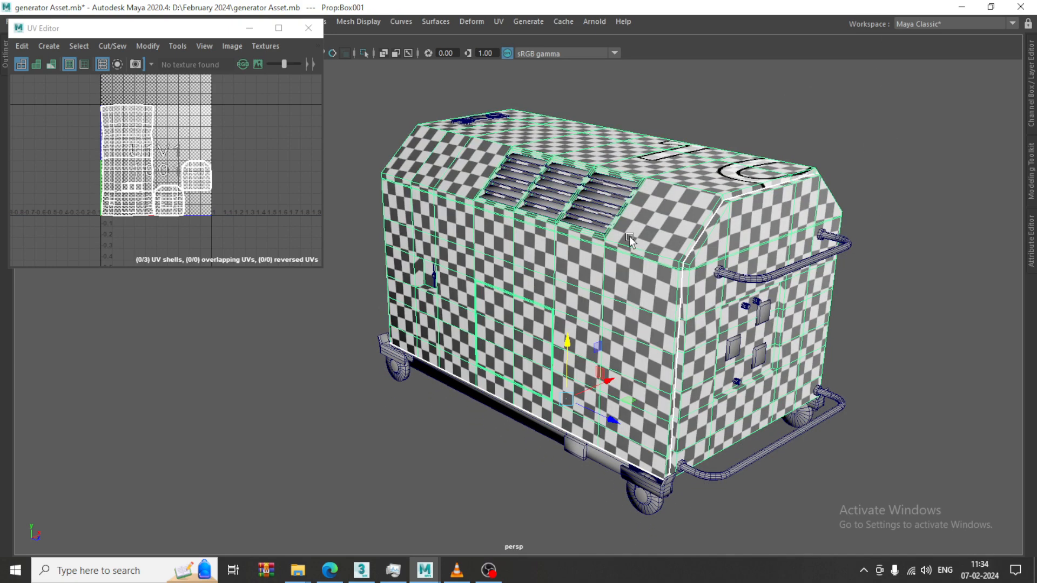
click(788, 267)
click(778, 444)
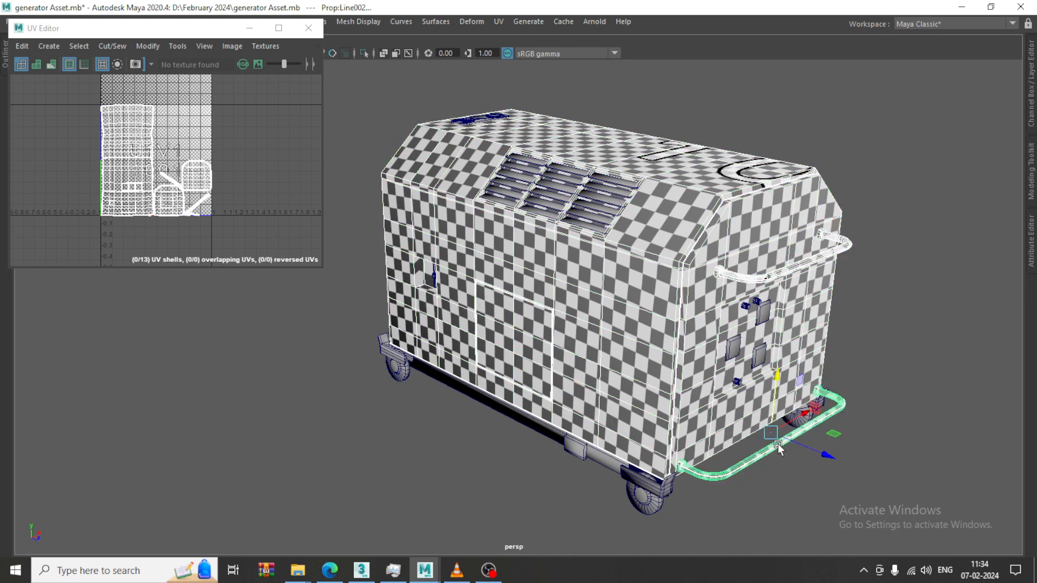